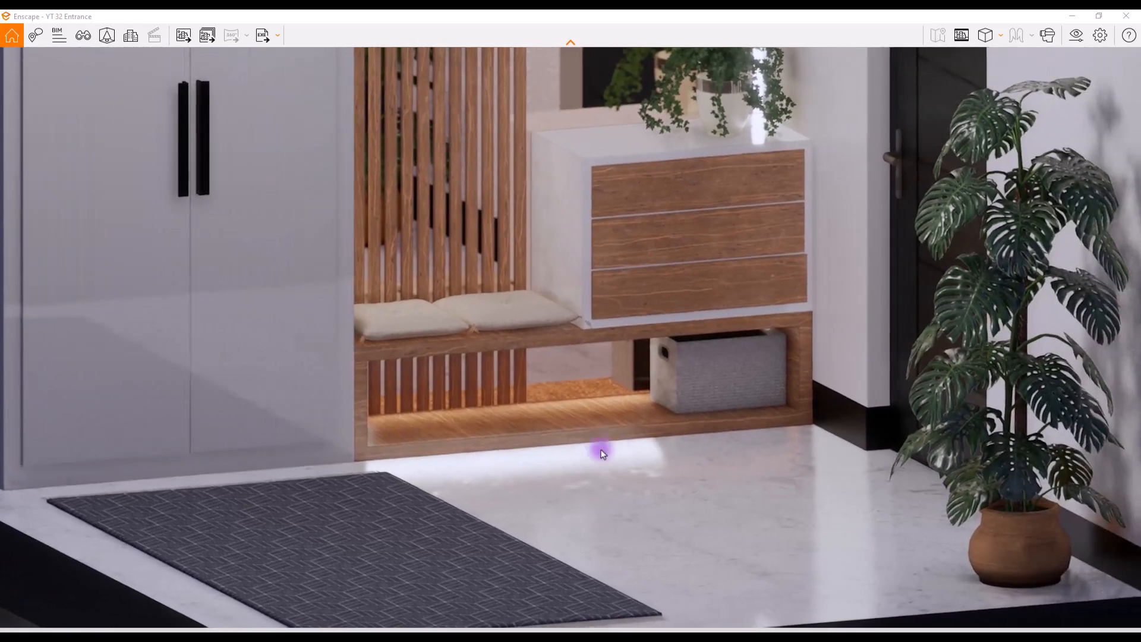
scroll(656, 415, "down", 4)
scroll(650, 421, "down", 5)
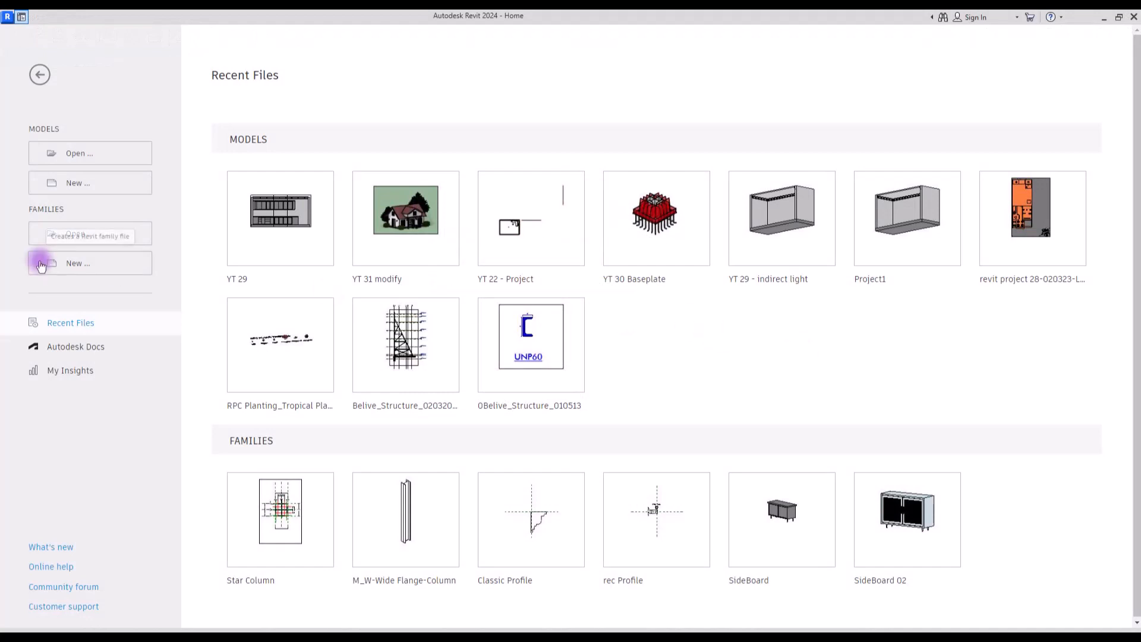
Create a new project from the Metric Multi-discipline template.
left_click(60, 189)
left_click(517, 304)
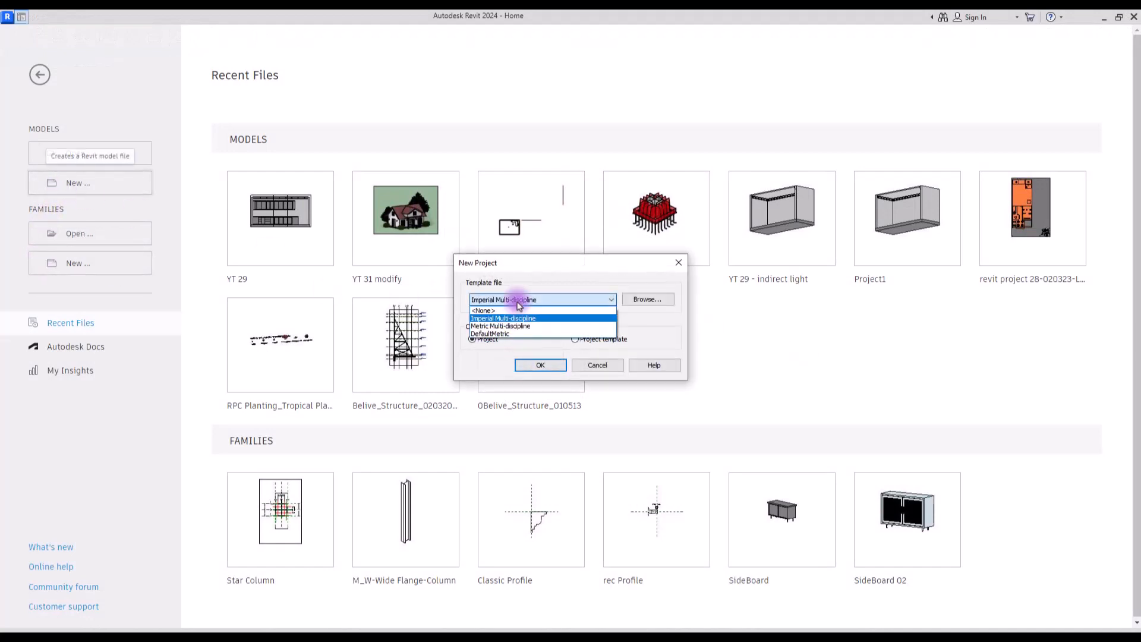
left_click(511, 325)
left_click(527, 367)
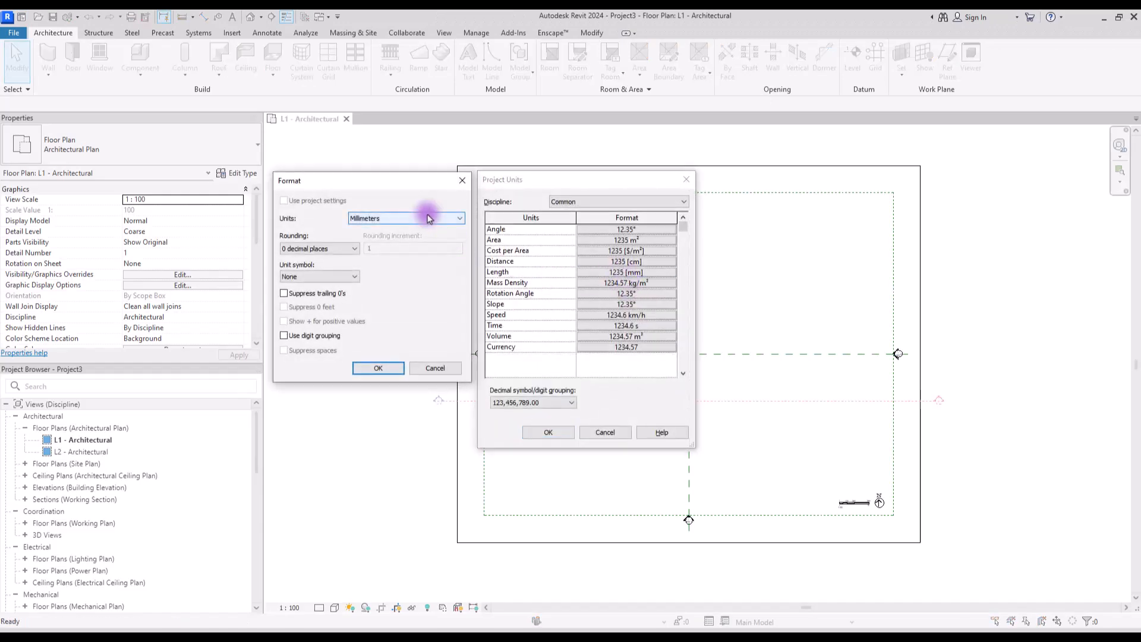
Set the project's length units to meters with 2 decimal places.
left_click(426, 219)
left_click(362, 257)
left_click(308, 248)
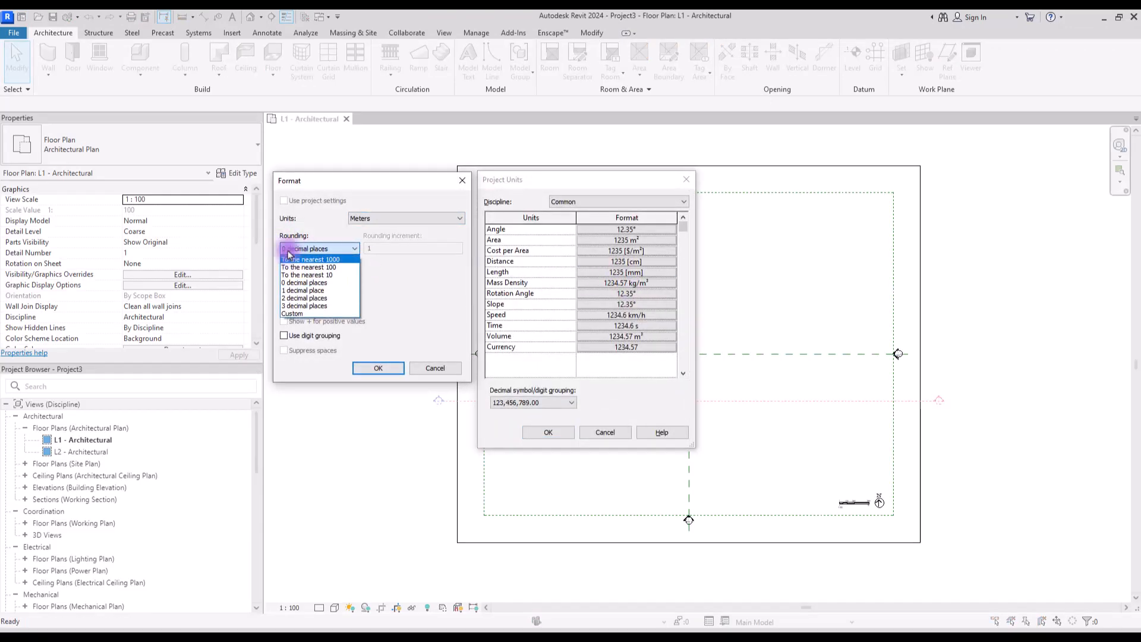
left_click(306, 298)
left_click(378, 366)
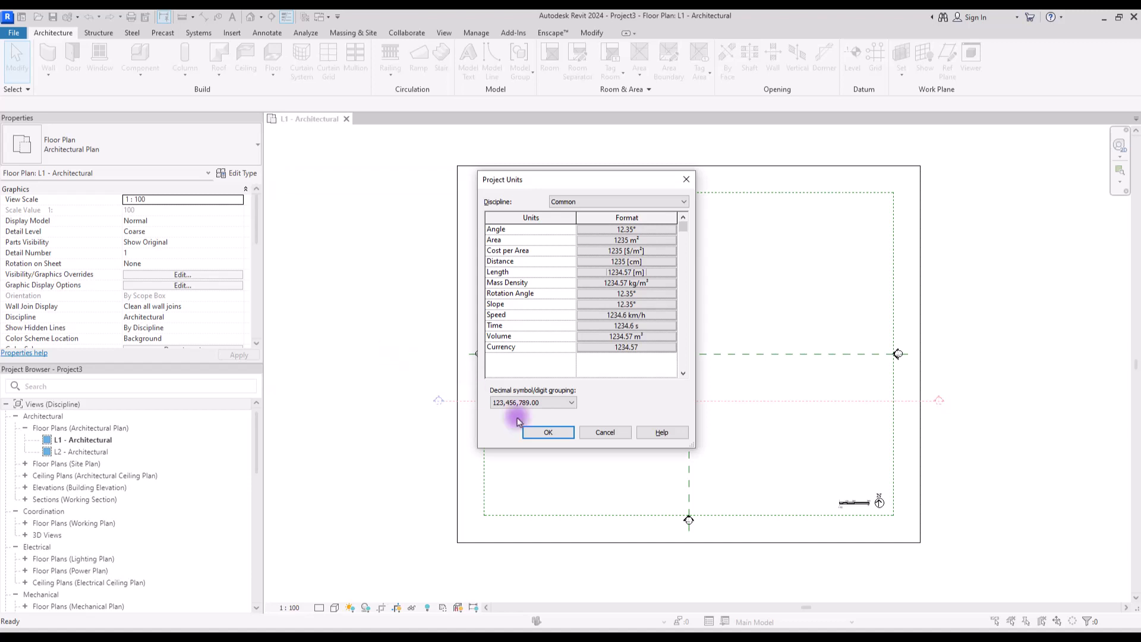
left_click(541, 430)
Select all the template's scope box, section and annotation elements in the L1 plan and hide them in the view.
scroll(713, 392, "down", 2)
left_click_drag(891, 204, 541, 440)
right_click(532, 295)
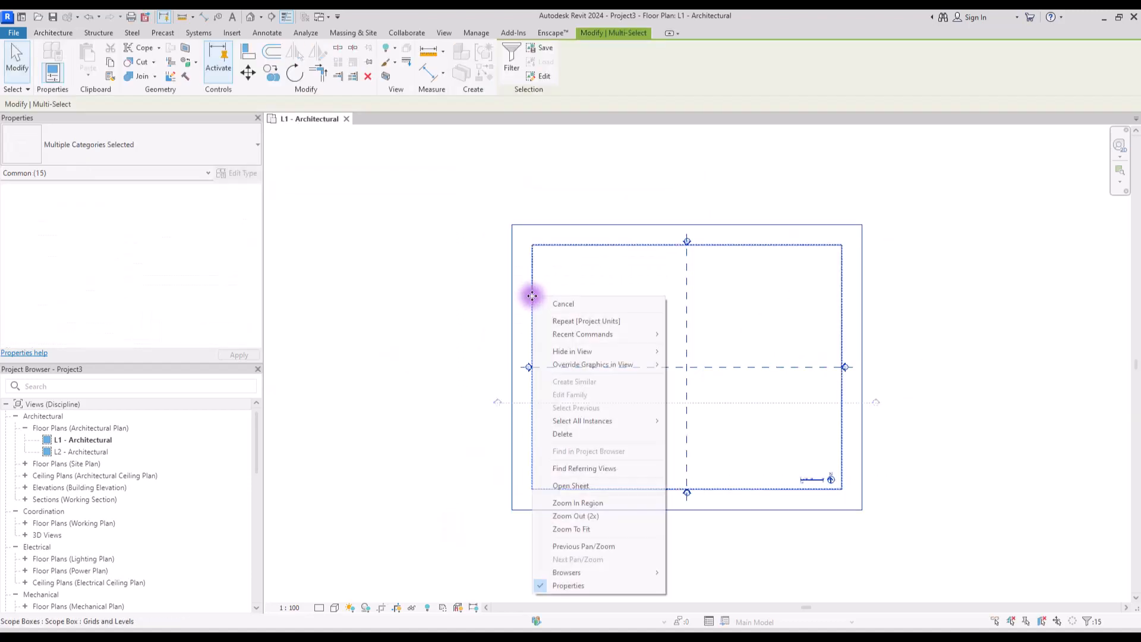
mouse_move(624, 338)
left_click(703, 351)
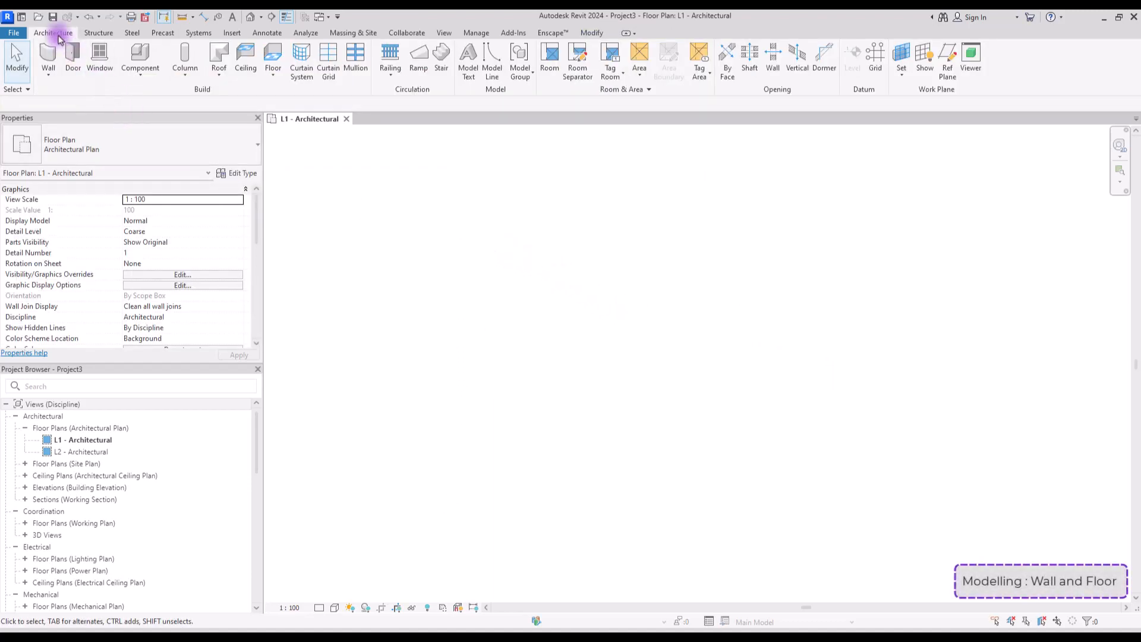
Draw two perpendicular Generic - 200mm walls, each about 3 m long, with the top constraint set up to level L2.
left_click(46, 57)
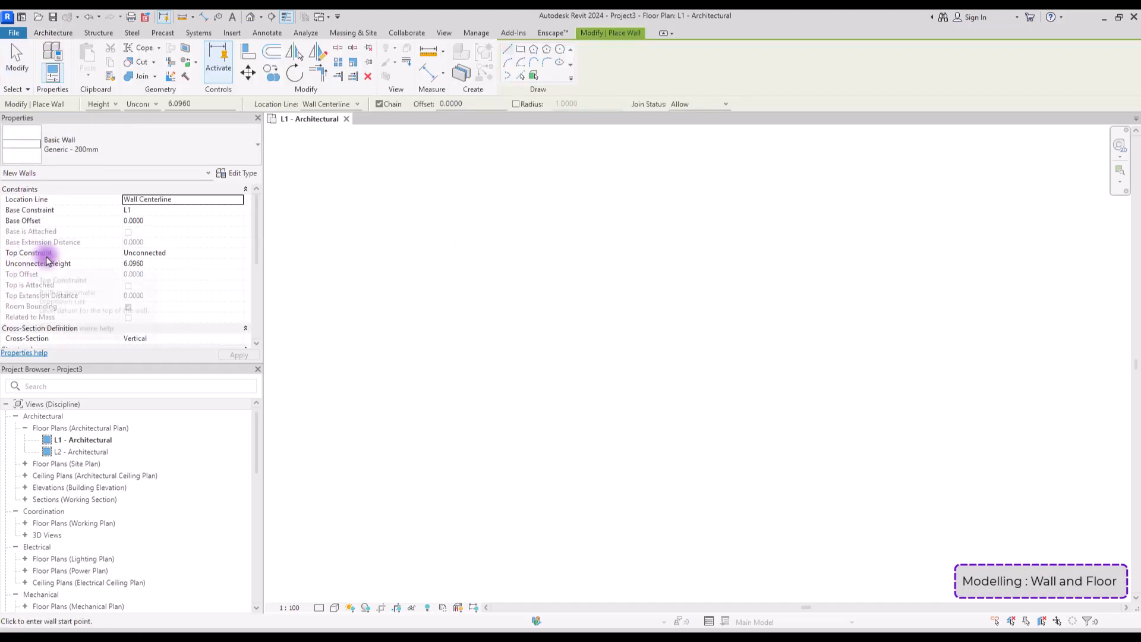
left_click(149, 252)
left_click(153, 280)
left_click(559, 419)
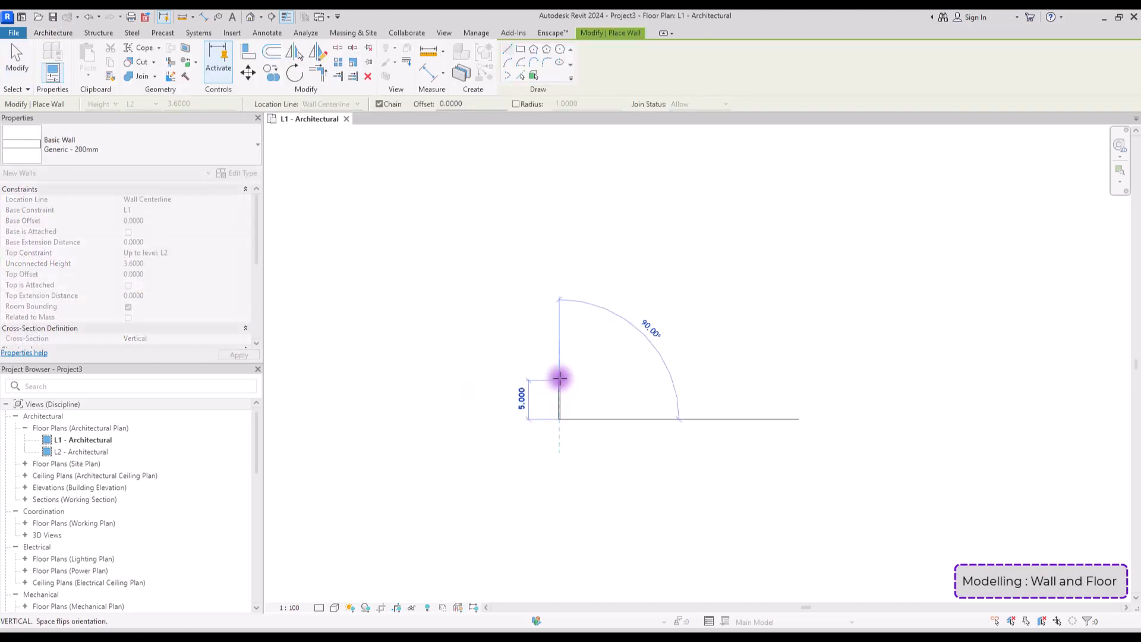
left_click(554, 352)
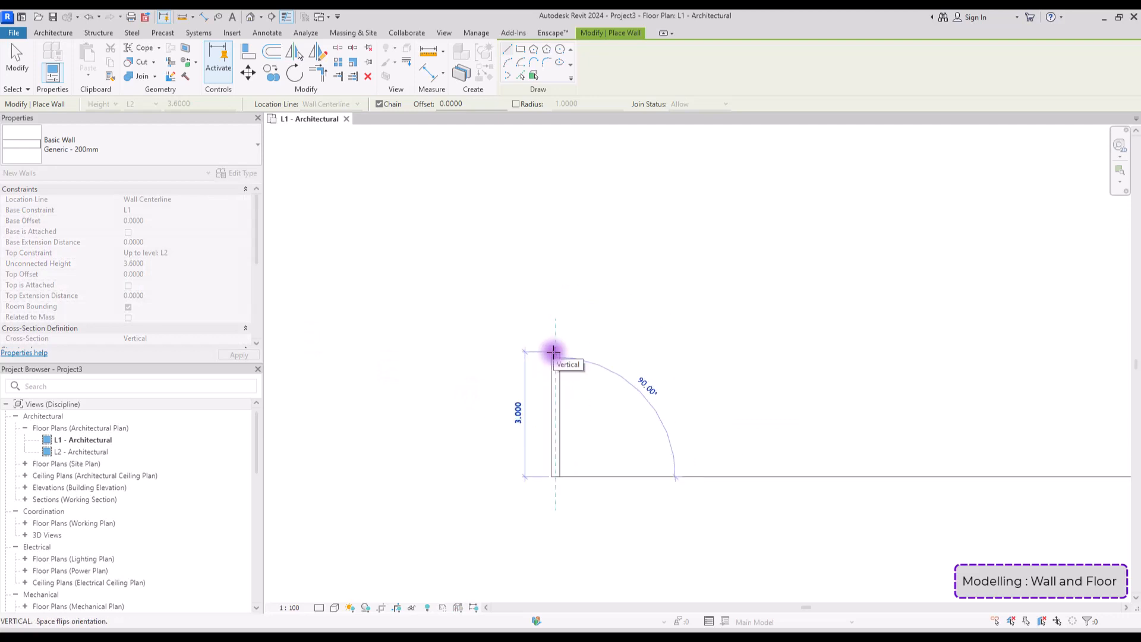
left_click(693, 353)
key("Escape")
key("Escape")
Create a Generic - 12" floor on L1 from a rectangular boundary spanning the two walls.
left_click(59, 34)
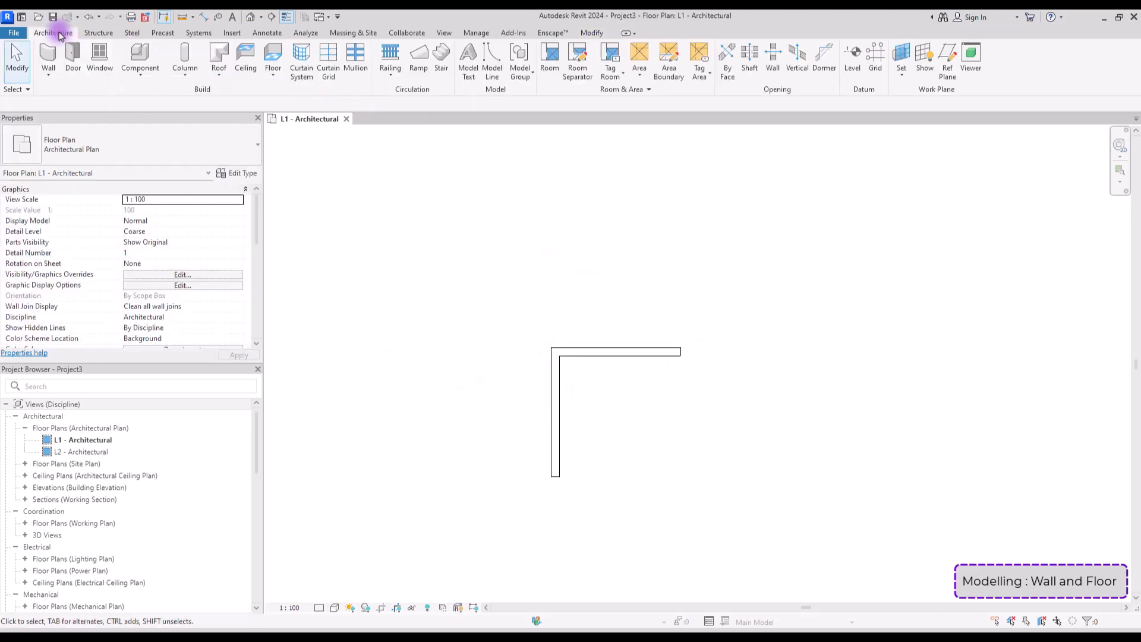
left_click(271, 57)
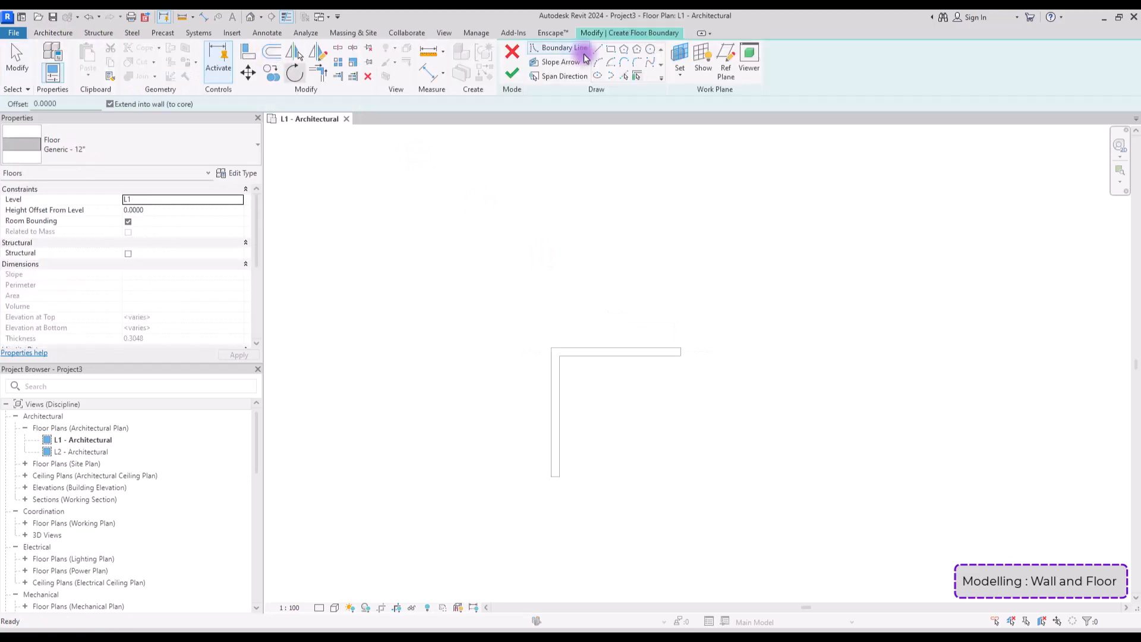
left_click(678, 347)
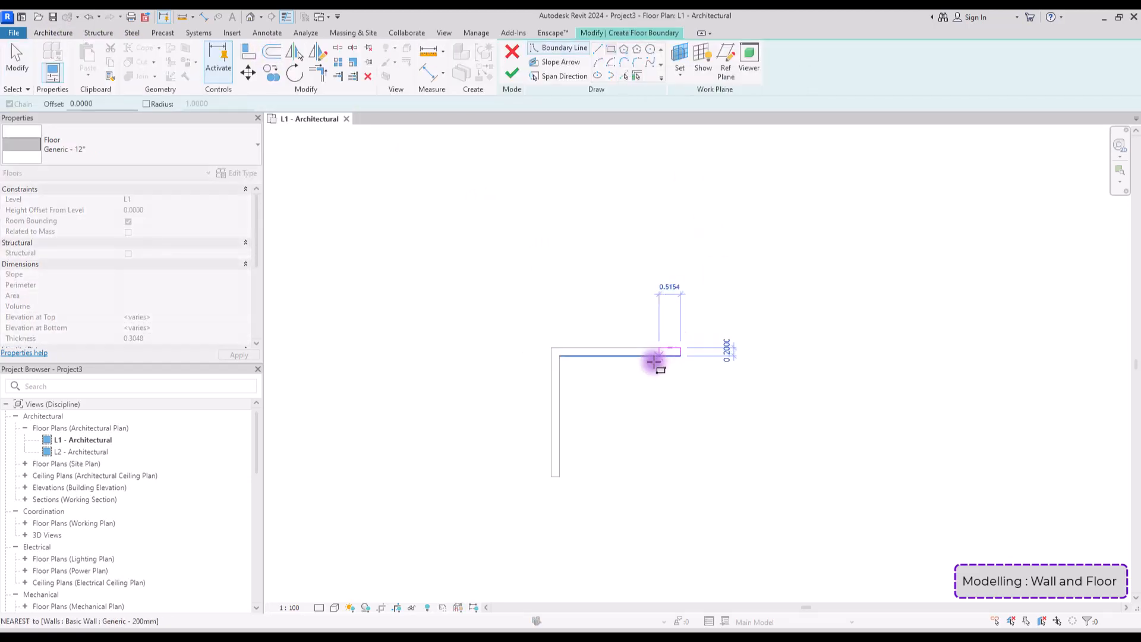
left_click(551, 477)
left_click(511, 73)
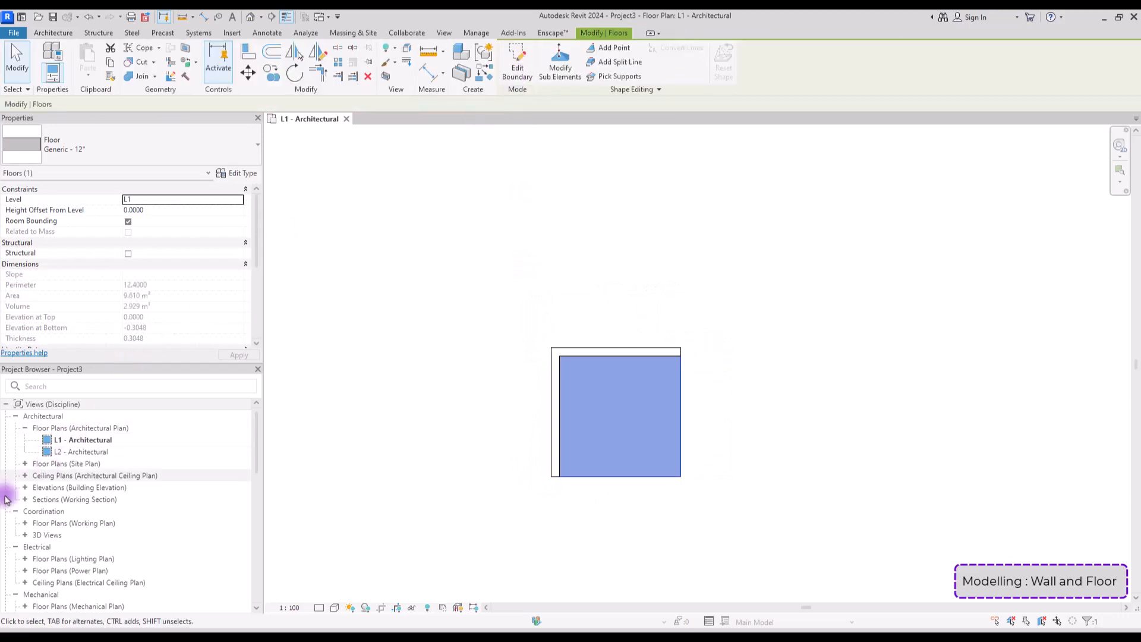
Open the Section 1 view and set the elevation of level L2 to 2.80 m.
left_click(25, 500)
double_click(69, 511)
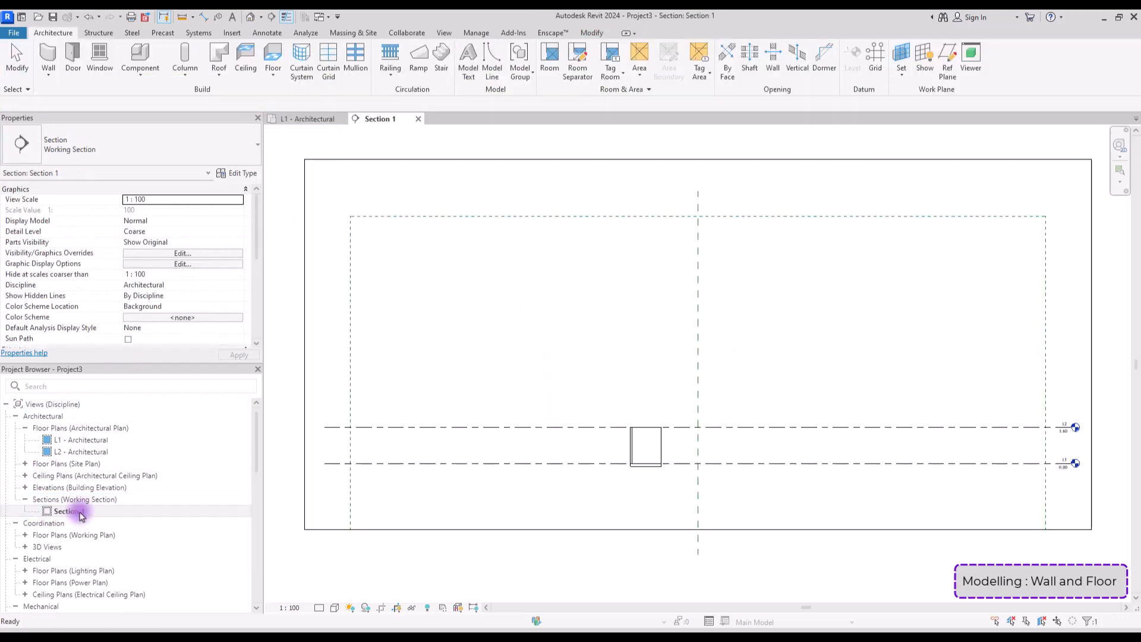
scroll(1115, 465, "up", 5)
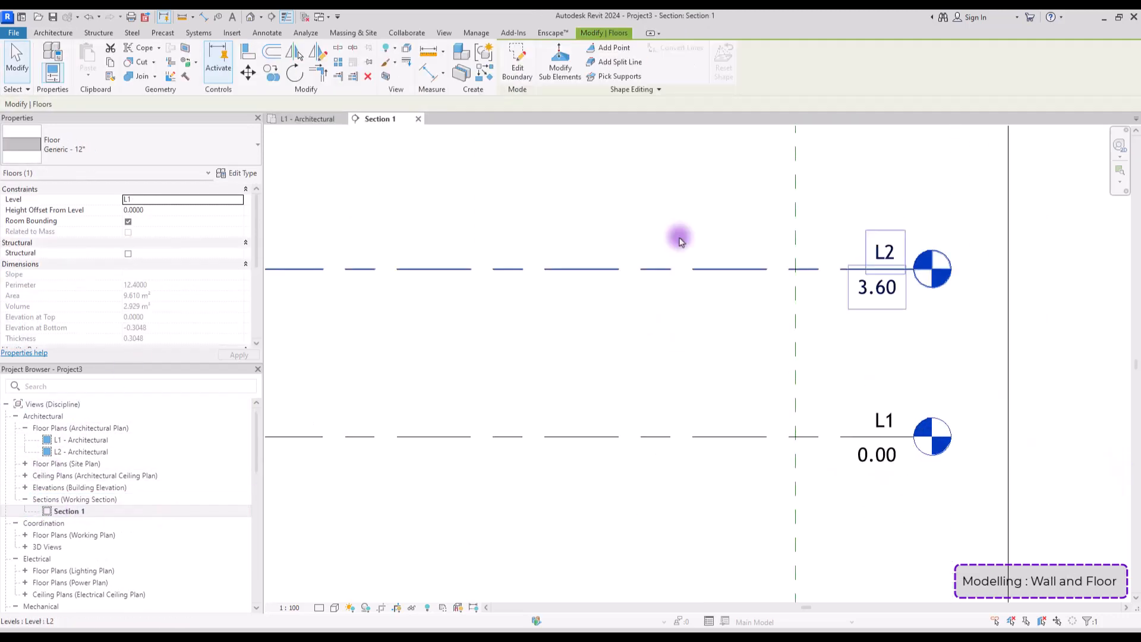
left_click(876, 292)
left_click(879, 288)
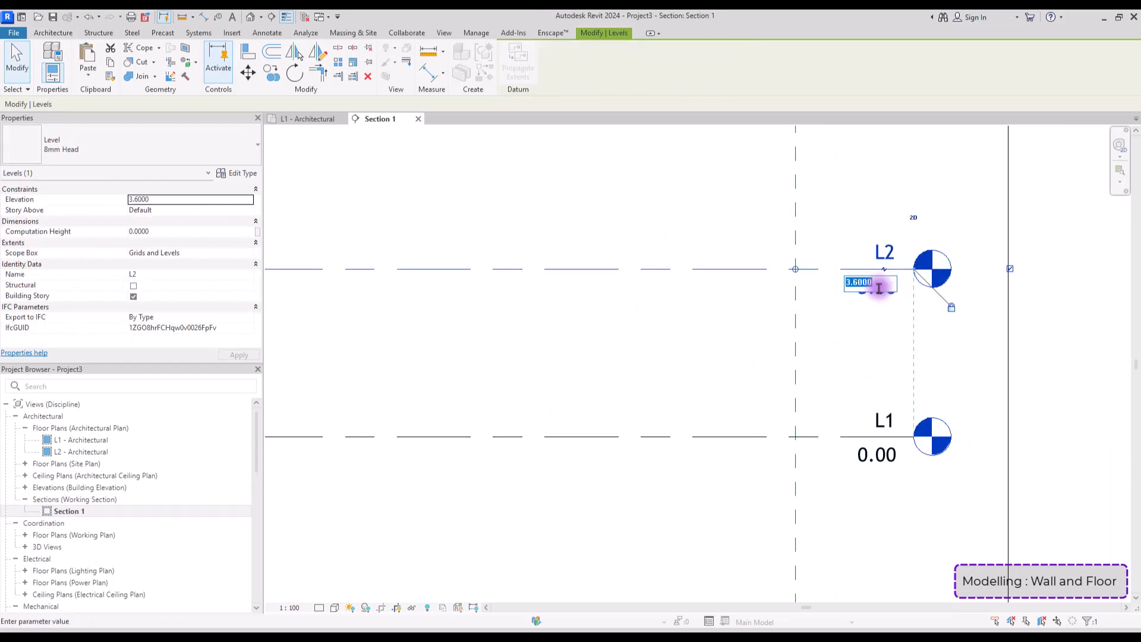
key("Return")
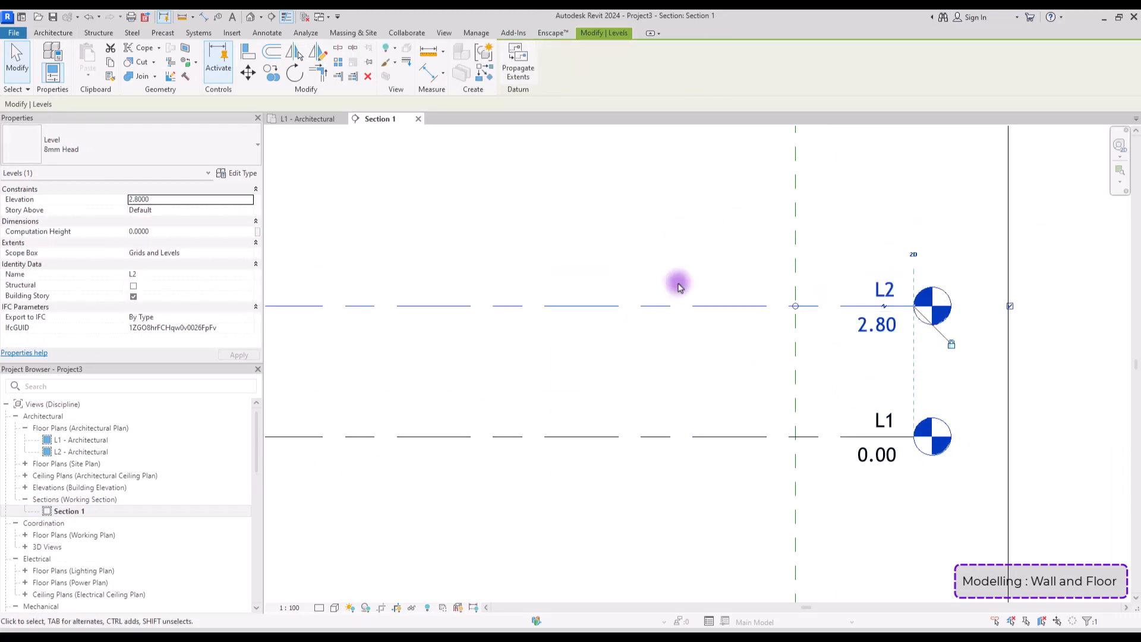
left_click(647, 208)
scroll(598, 237, "down", 2)
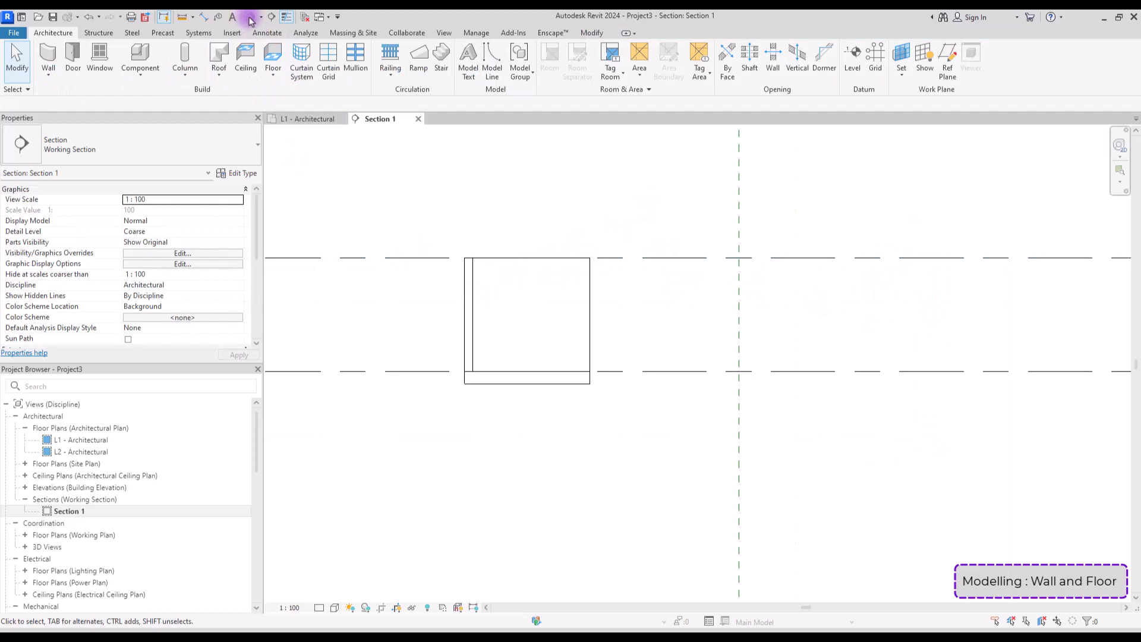
Open the default 3D view and hide the extra elements surrounding the walls and floor.
left_click(250, 20)
left_click_drag(560, 188, 410, 476)
right_click(511, 277)
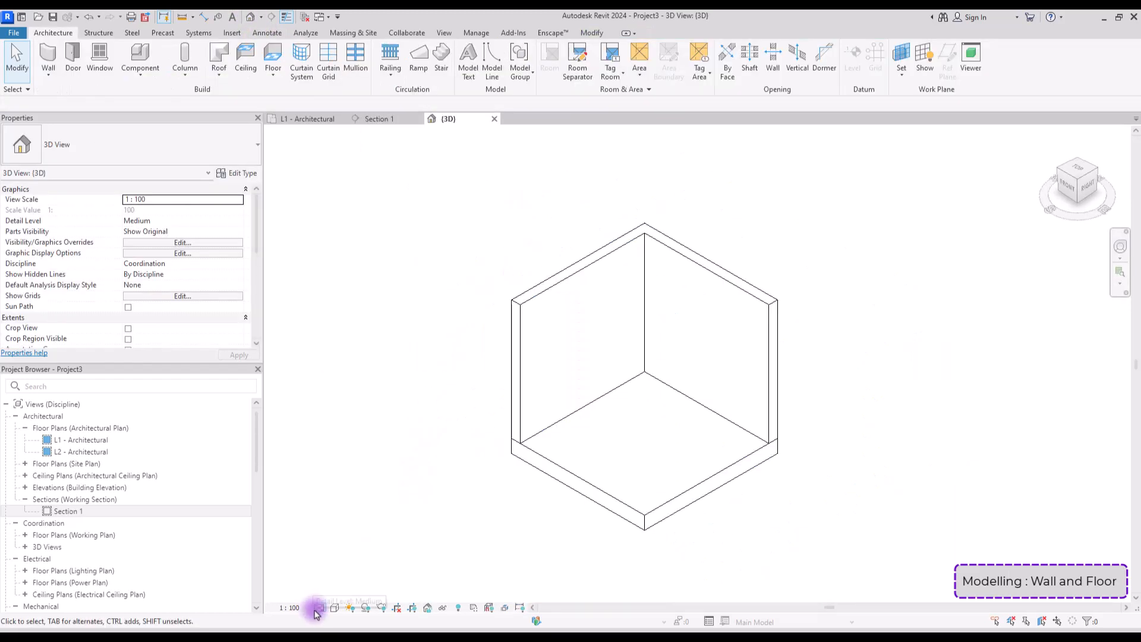
Set the 3D view's detail level to Fine and its visual style to Consistent Colors.
left_click(323, 597)
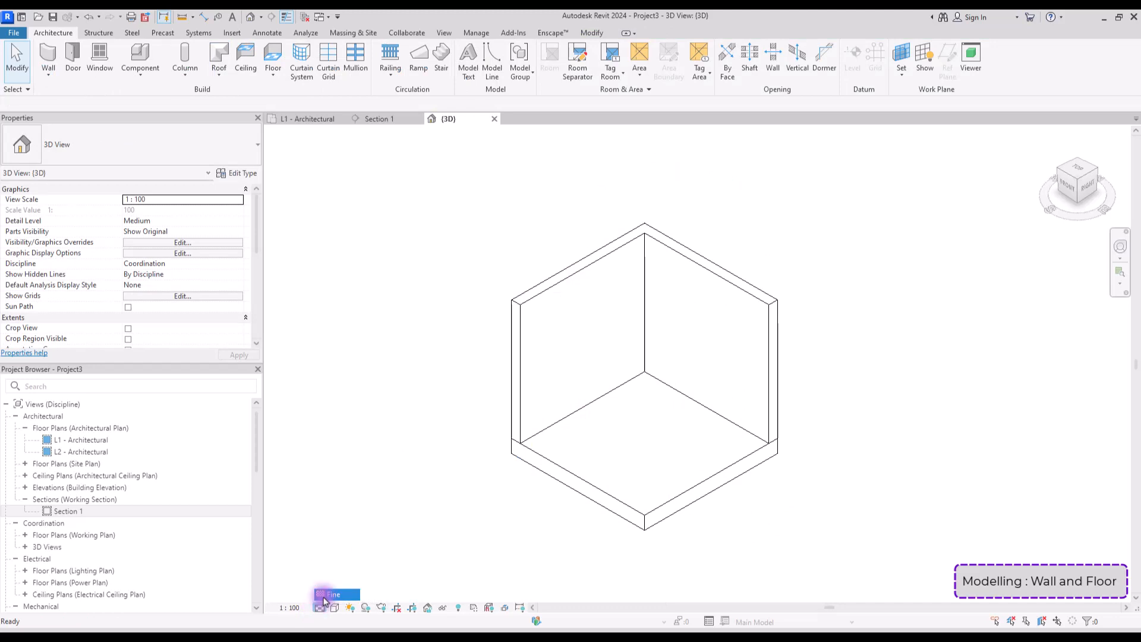
left_click(335, 608)
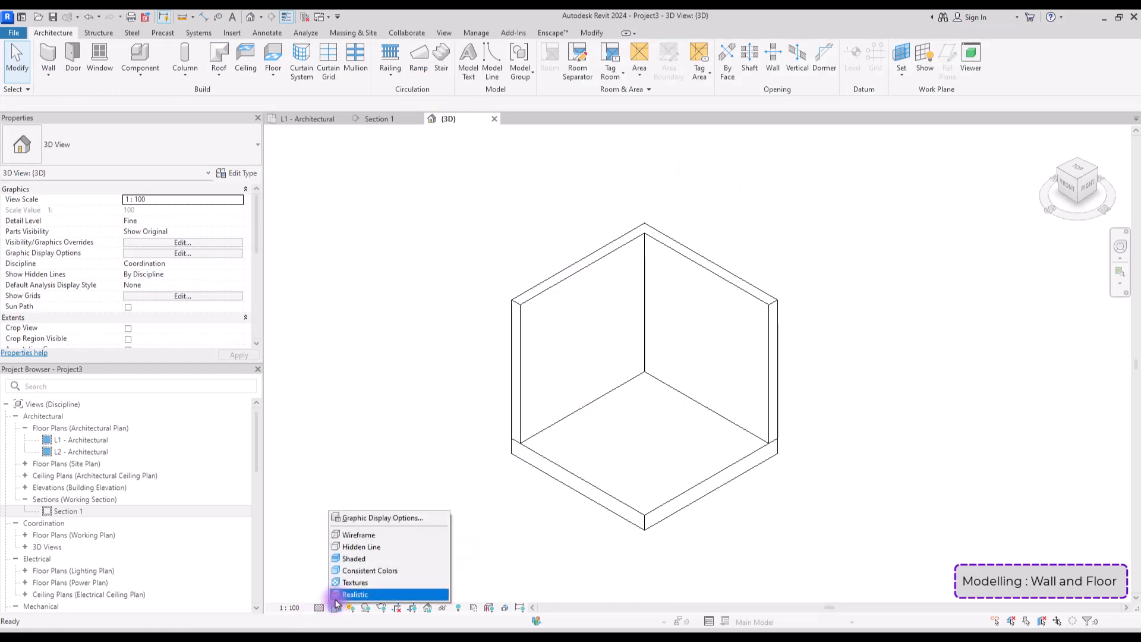
left_click(355, 572)
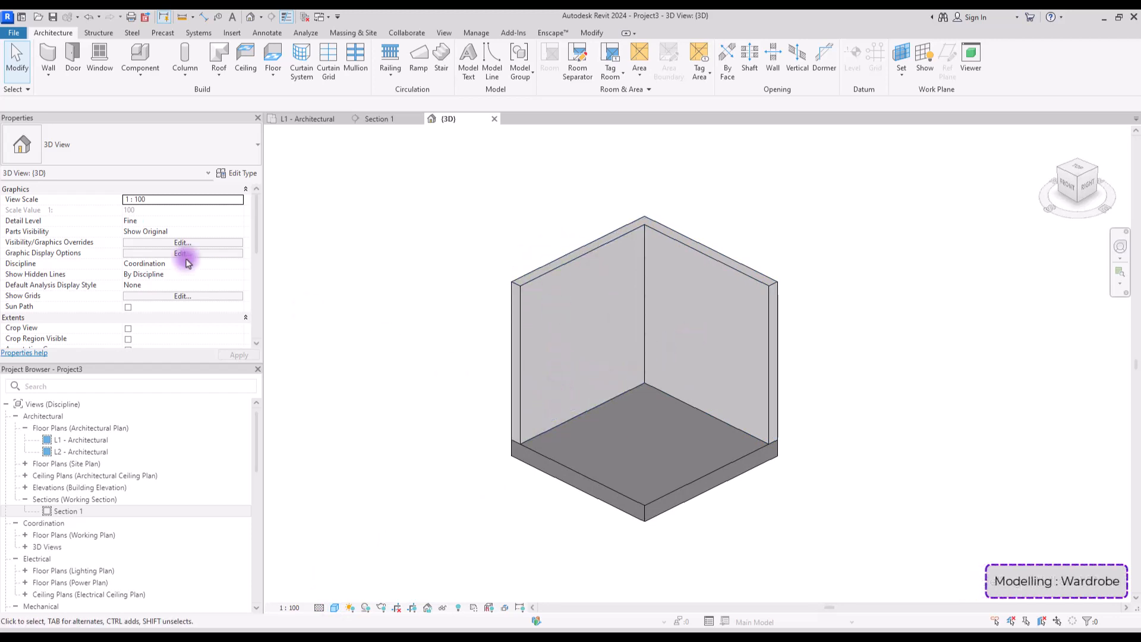
Start an in-place model in the Generic Models category and name it Wardrobe.
left_click(140, 73)
left_click(153, 124)
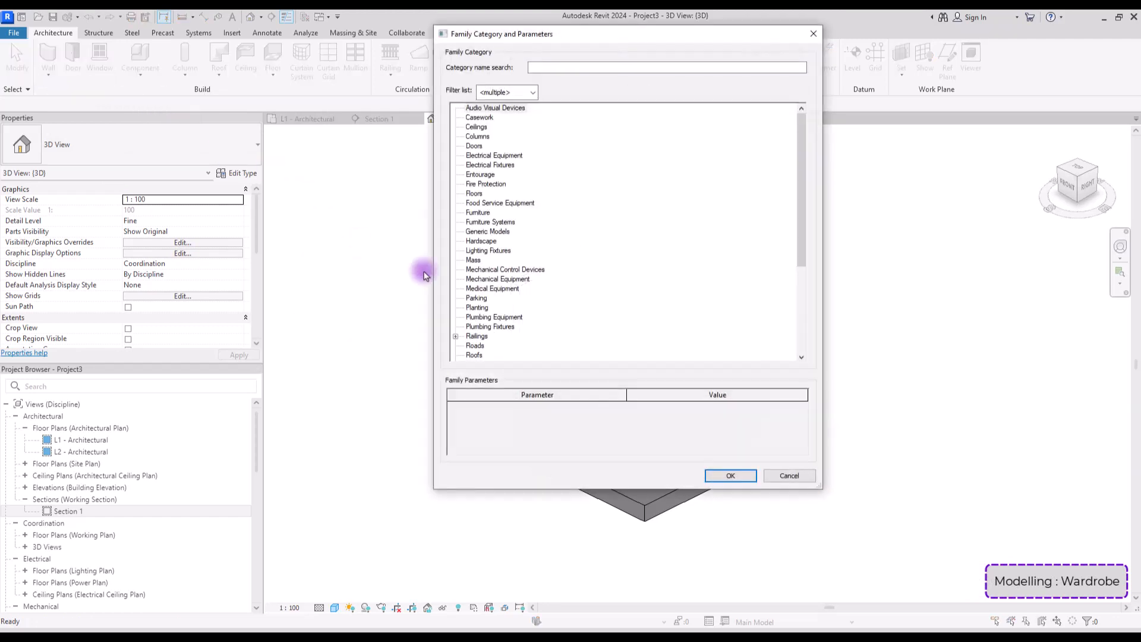
left_click(732, 475)
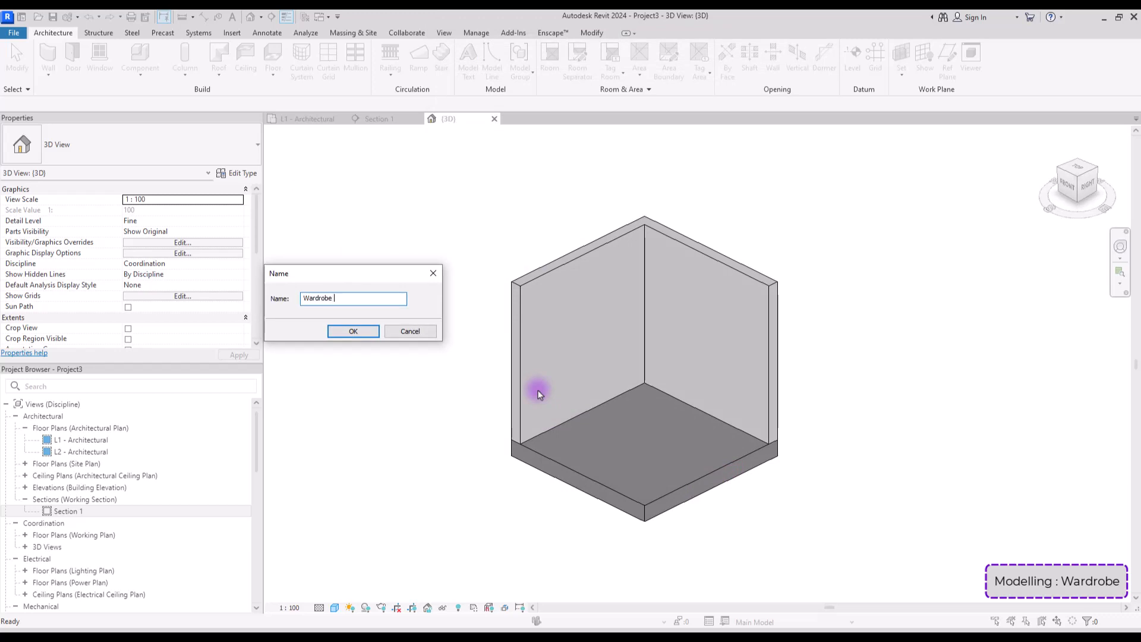
left_click(354, 331)
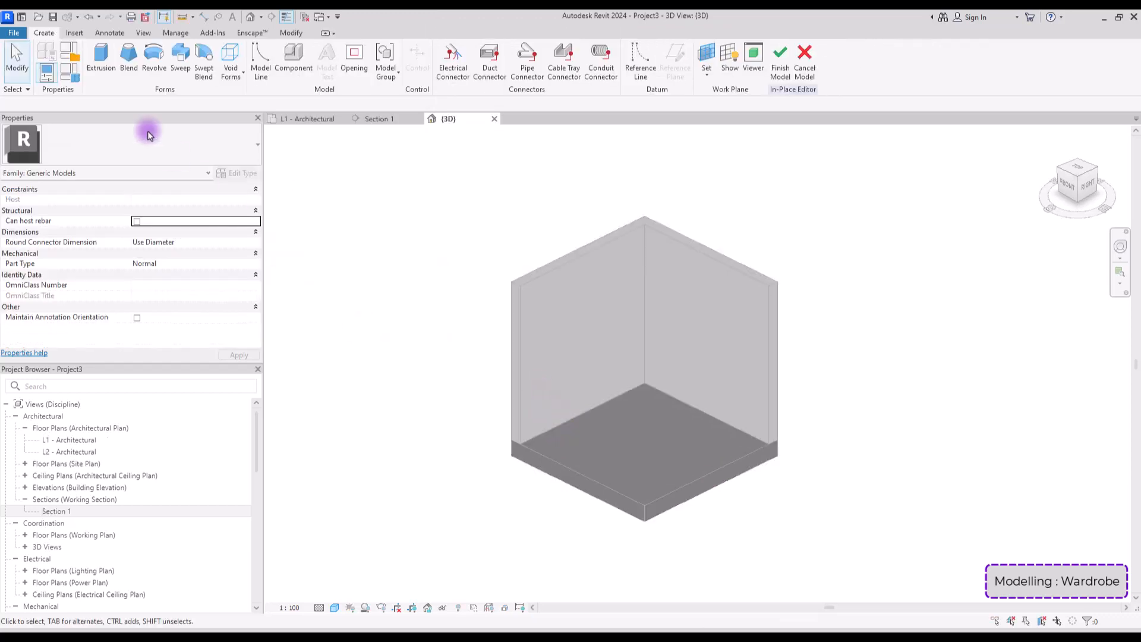
Extrude a full-height wardrobe frame on the left wall's inner face, using an outer rectangle and an inner one offset 0.02 m.
left_click(98, 56)
scroll(558, 270, "up", 2)
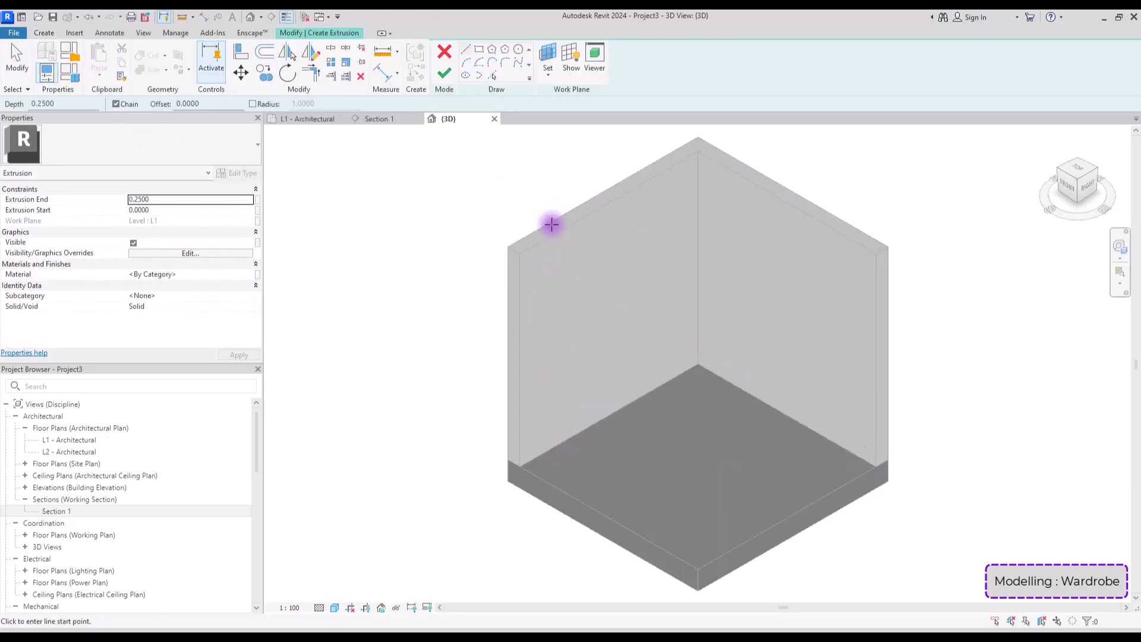
left_click(550, 69)
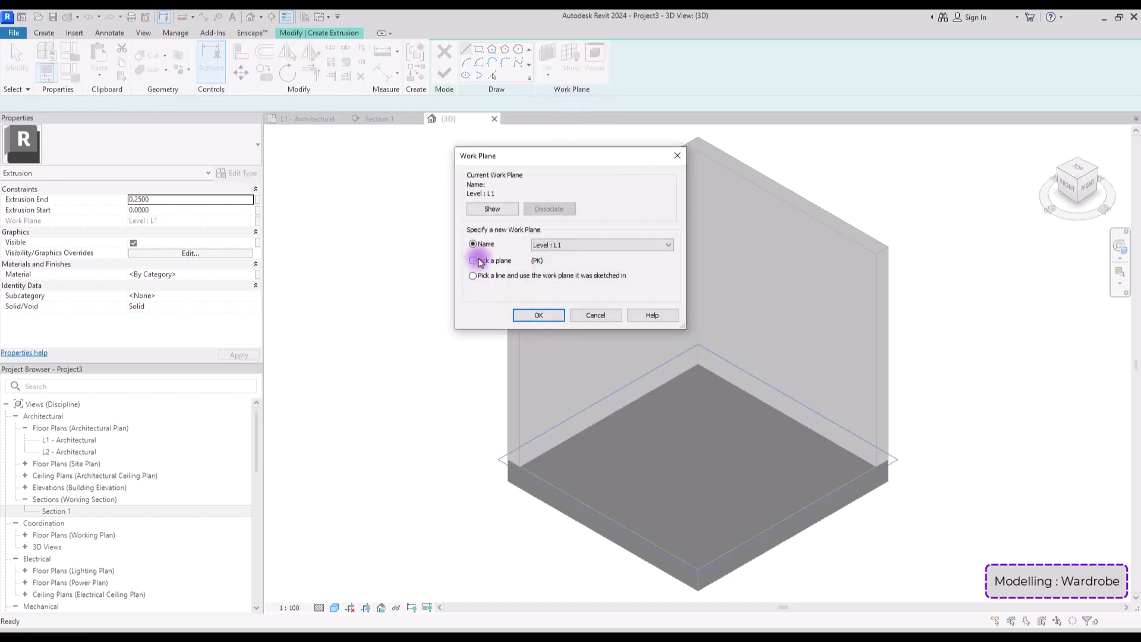
left_click(533, 316)
left_click(529, 247)
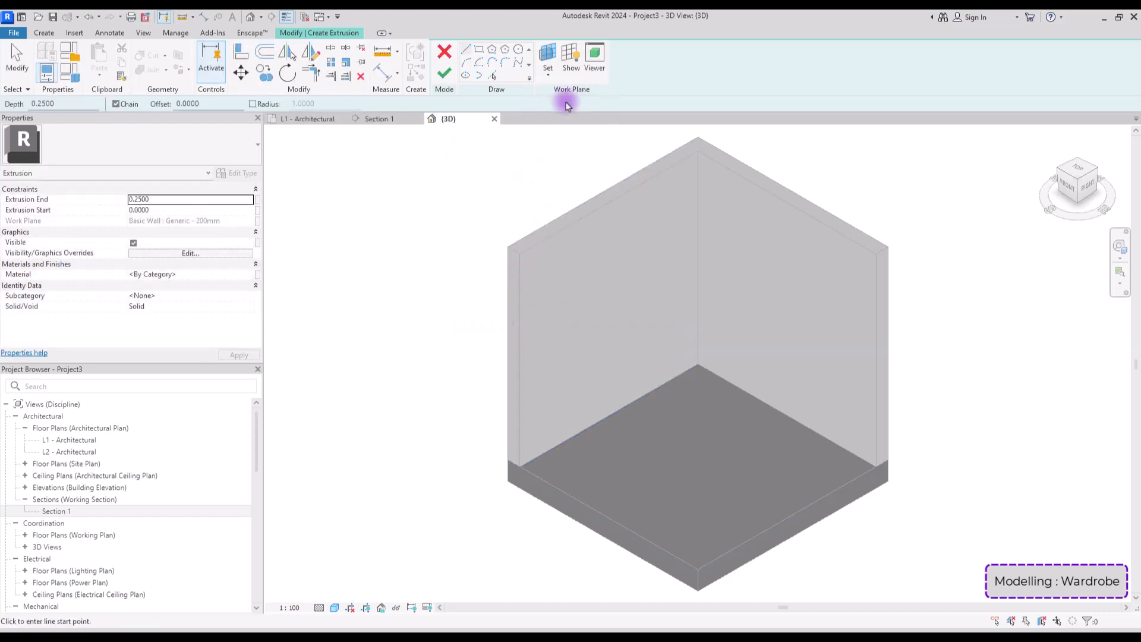
left_click(479, 54)
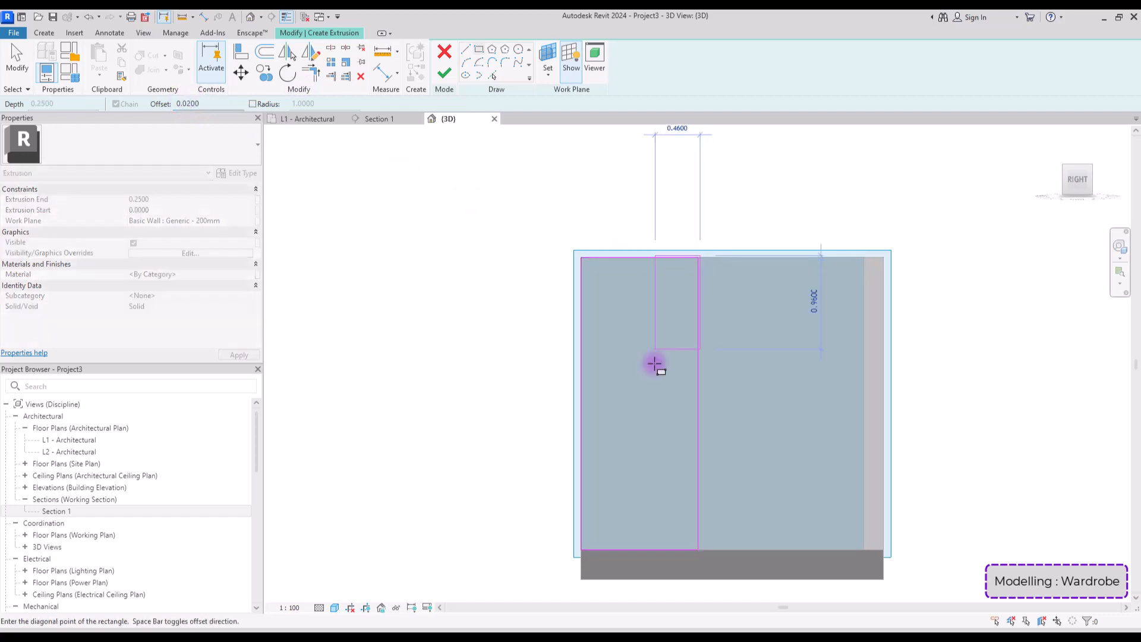
left_click(579, 550)
left_click(444, 73)
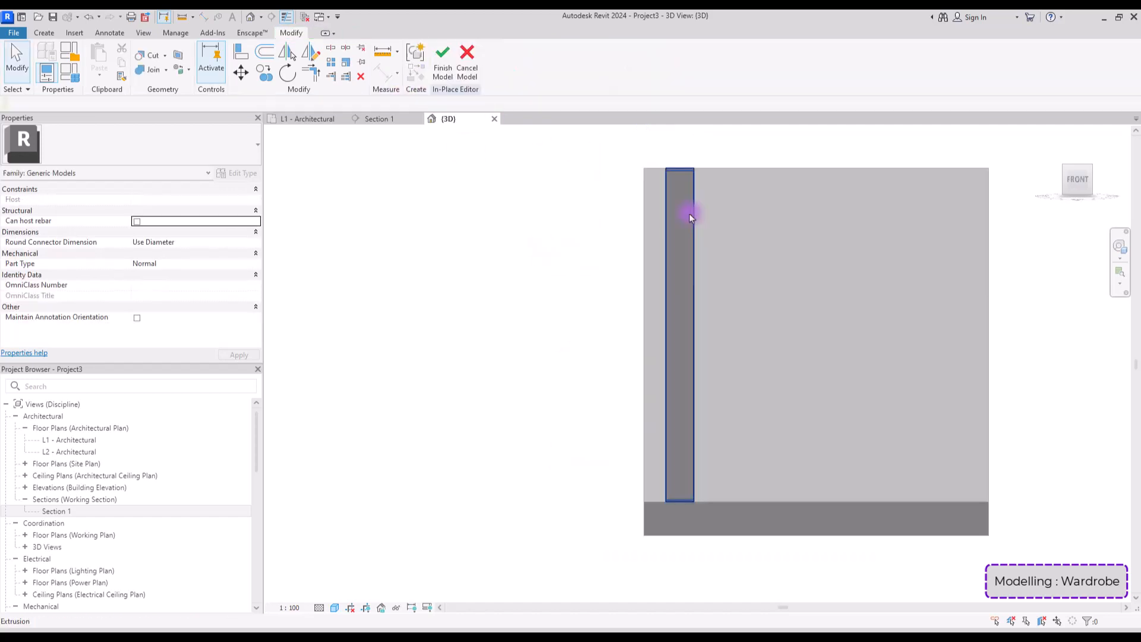
Set the wardrobe frame's extrusion end to 0.5 m.
left_click(689, 217)
left_click_drag(1103, 178, 1022, 208)
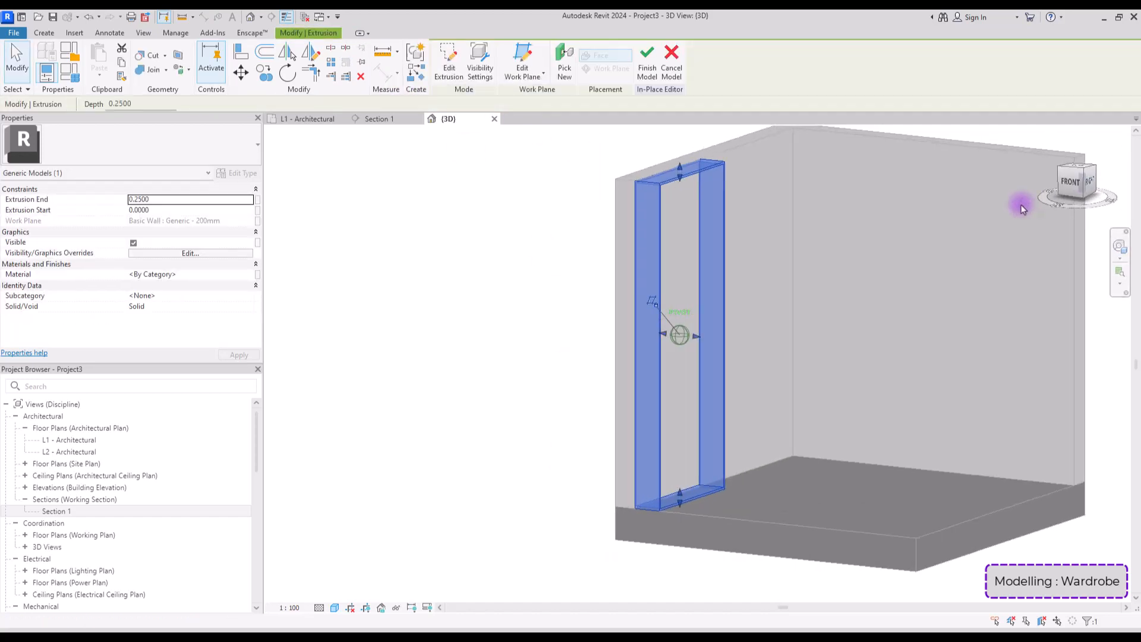
left_click(141, 197)
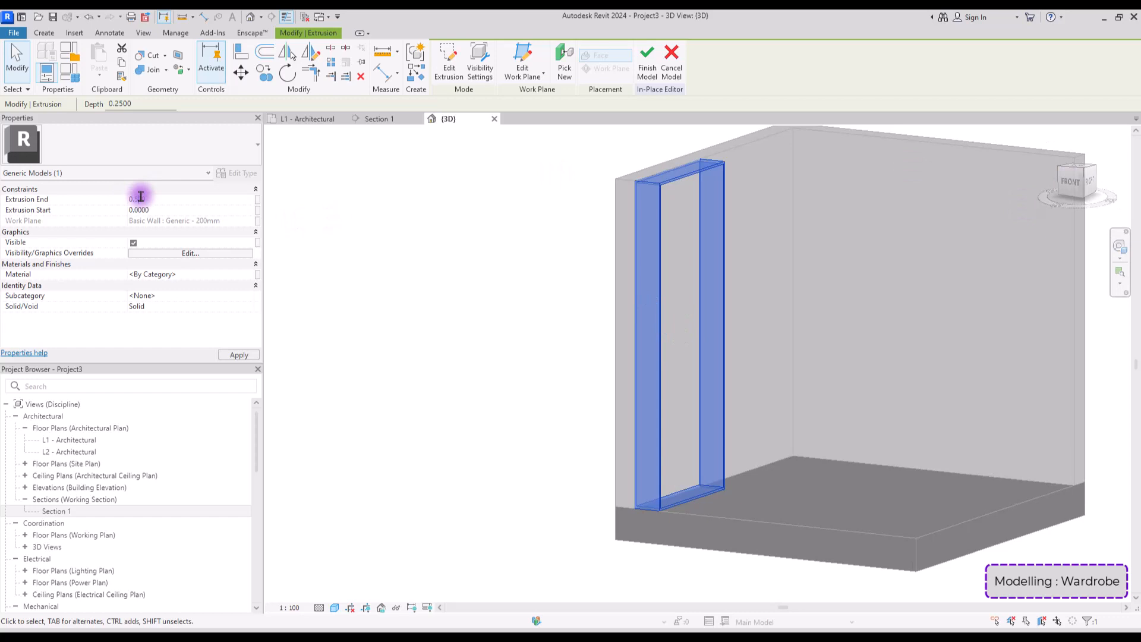
type("0.5")
left_click(477, 255)
Start a new extrusion in the wardrobe model and set its work plane to the floor's top face.
left_click(101, 59)
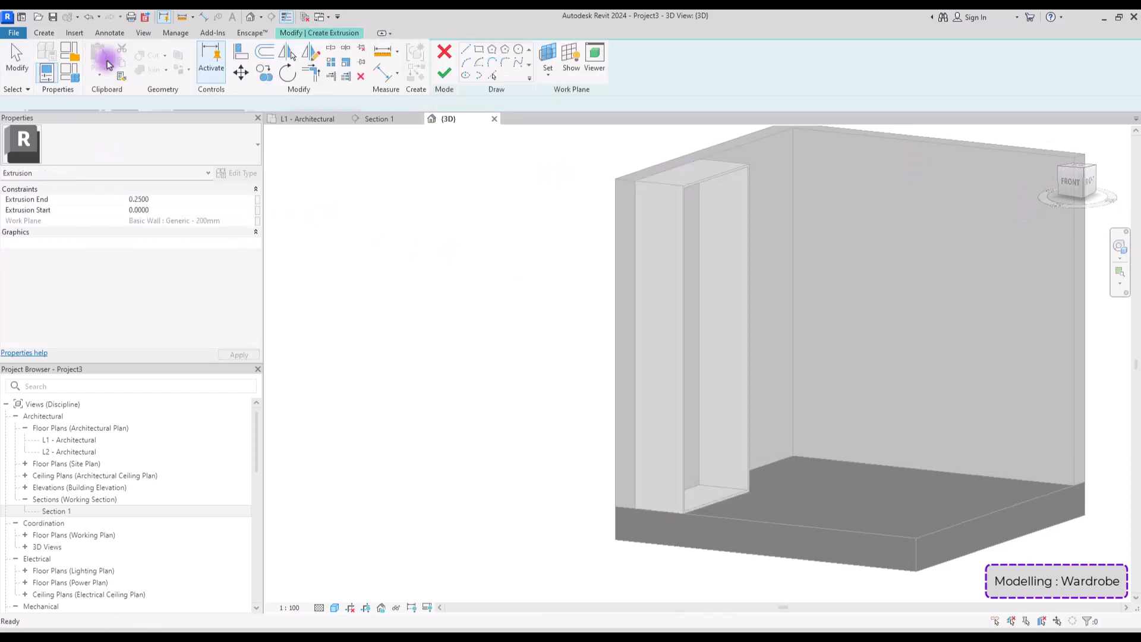
left_click(548, 67)
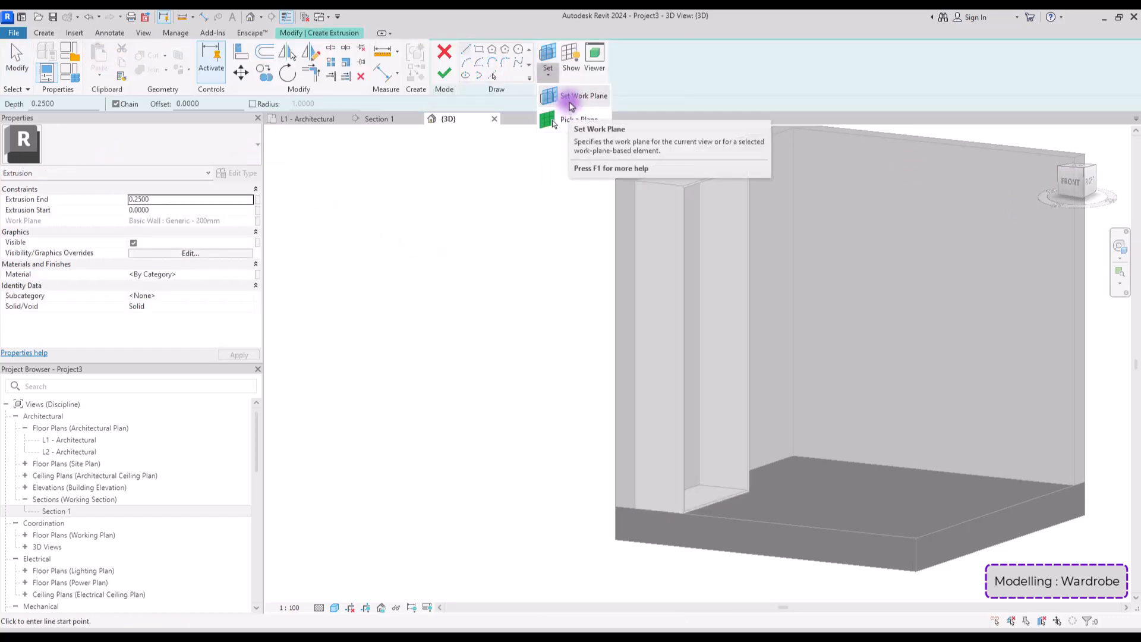
left_click(571, 105)
left_click(473, 260)
left_click(539, 315)
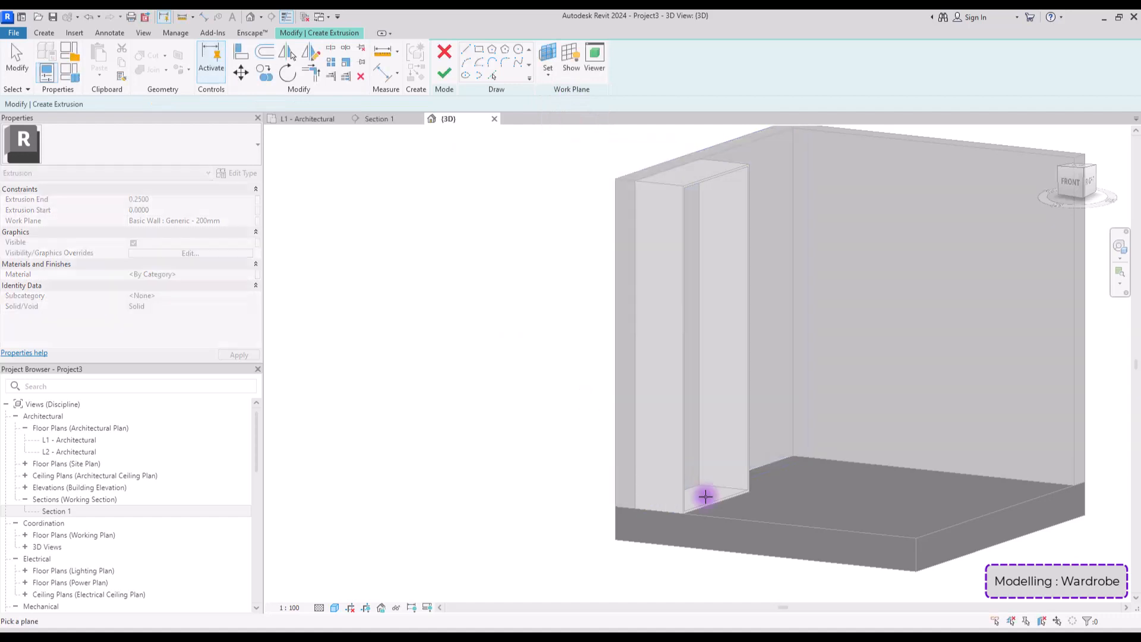
left_click(706, 497)
left_click(1075, 166)
scroll(637, 509, "up", 10)
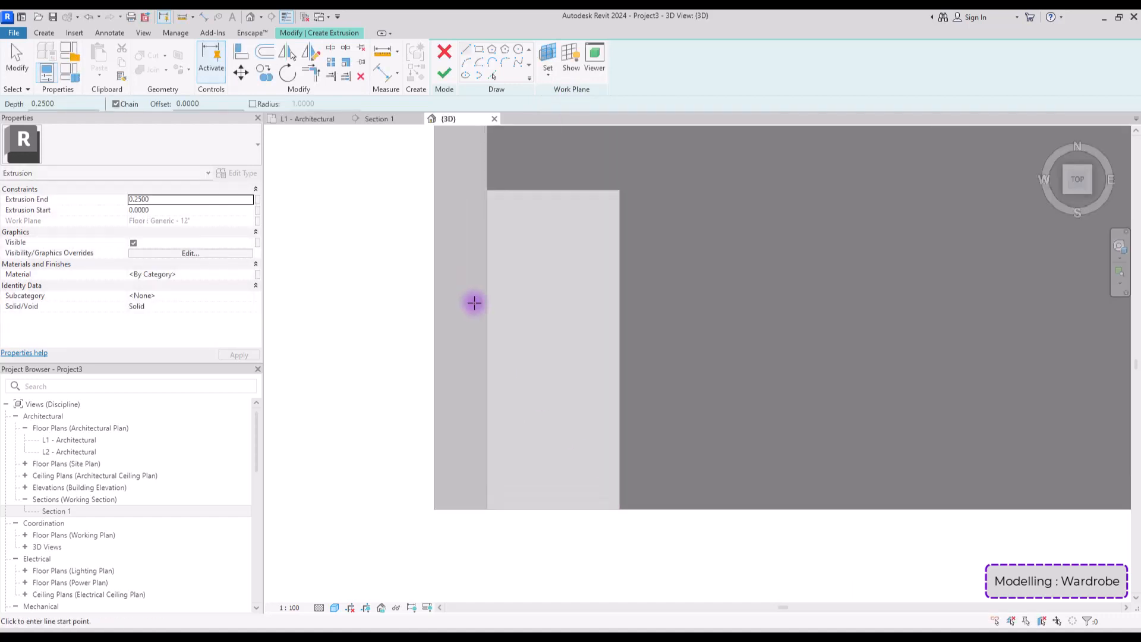
In Wireframe style, extrude a rectangular shelf inside the wardrobe frame and reshape it to about 0.045 m thick near the top.
left_click(336, 607)
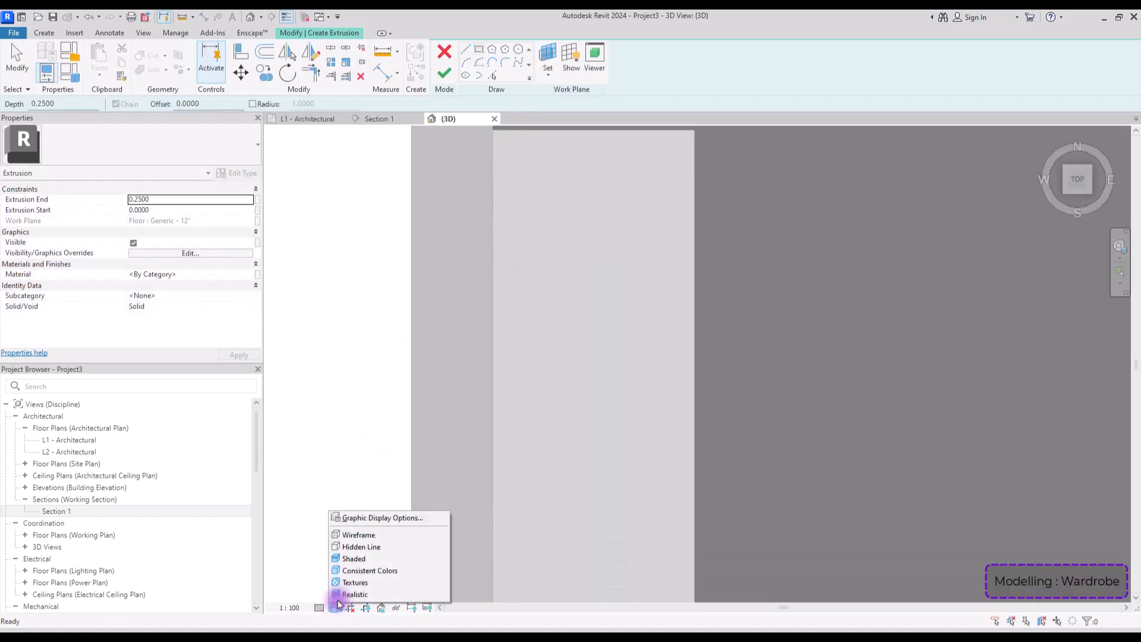
left_click(366, 536)
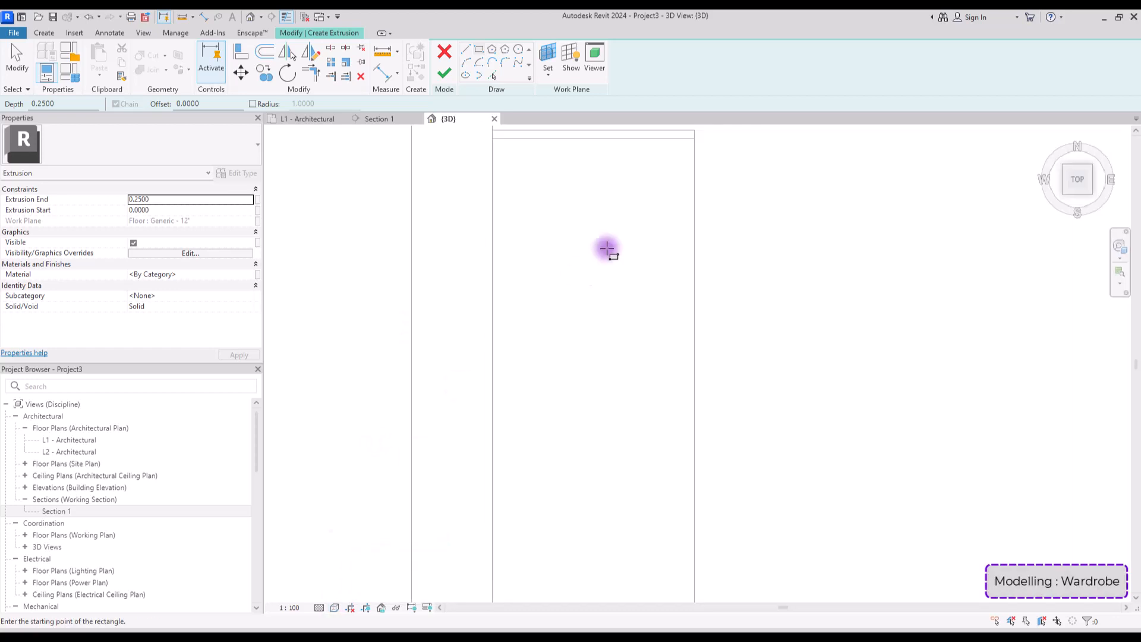
left_click(523, 160)
left_click(652, 505)
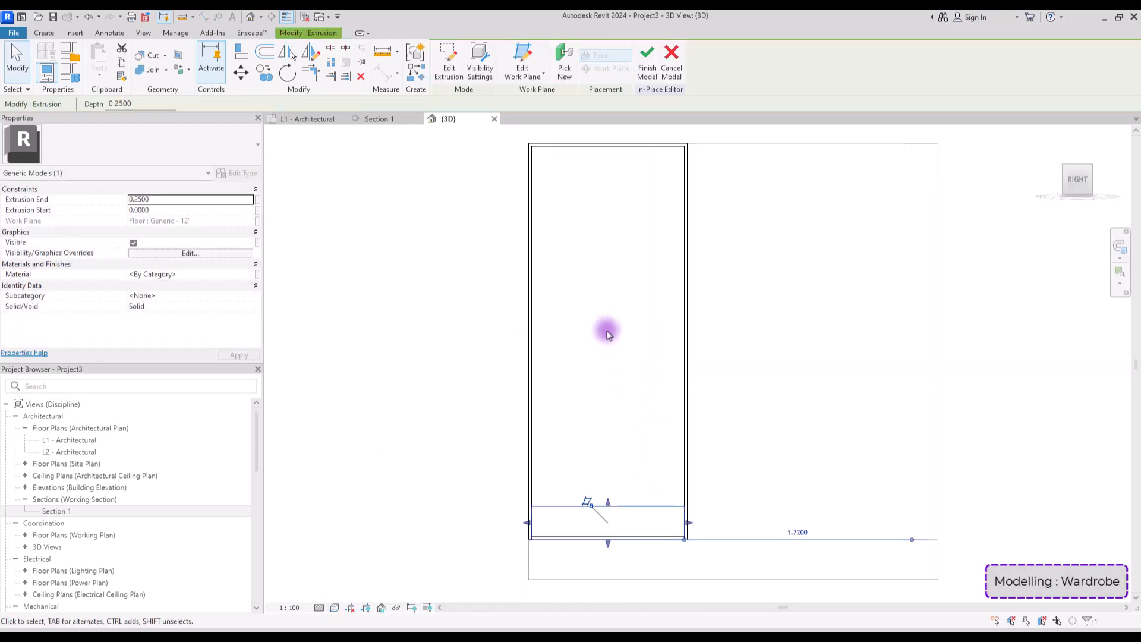
left_click_drag(611, 500, 618, 206)
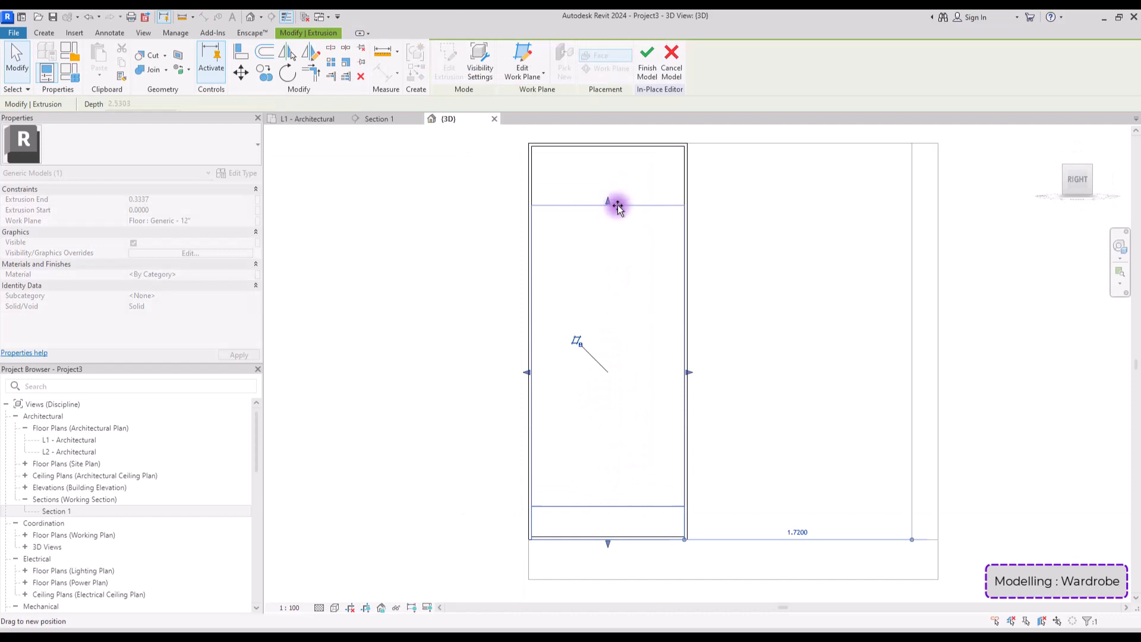
left_click_drag(606, 544, 636, 202)
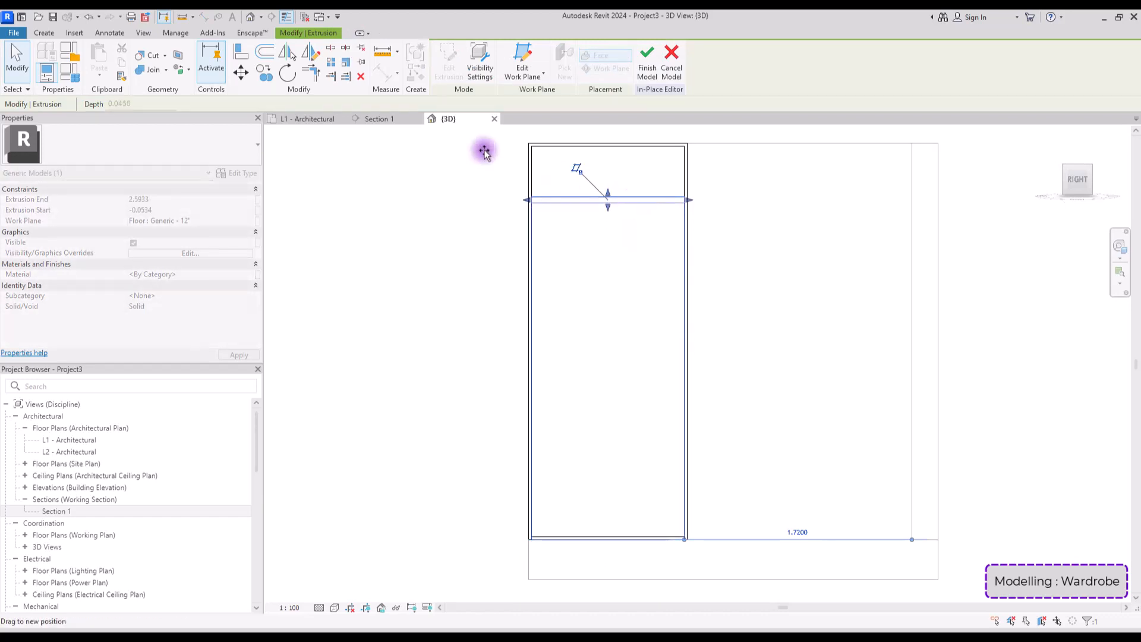
Duplicate the shelf in place three times and space the copies below it down the wardrobe.
left_click(120, 65)
left_click(101, 73)
left_click(136, 190)
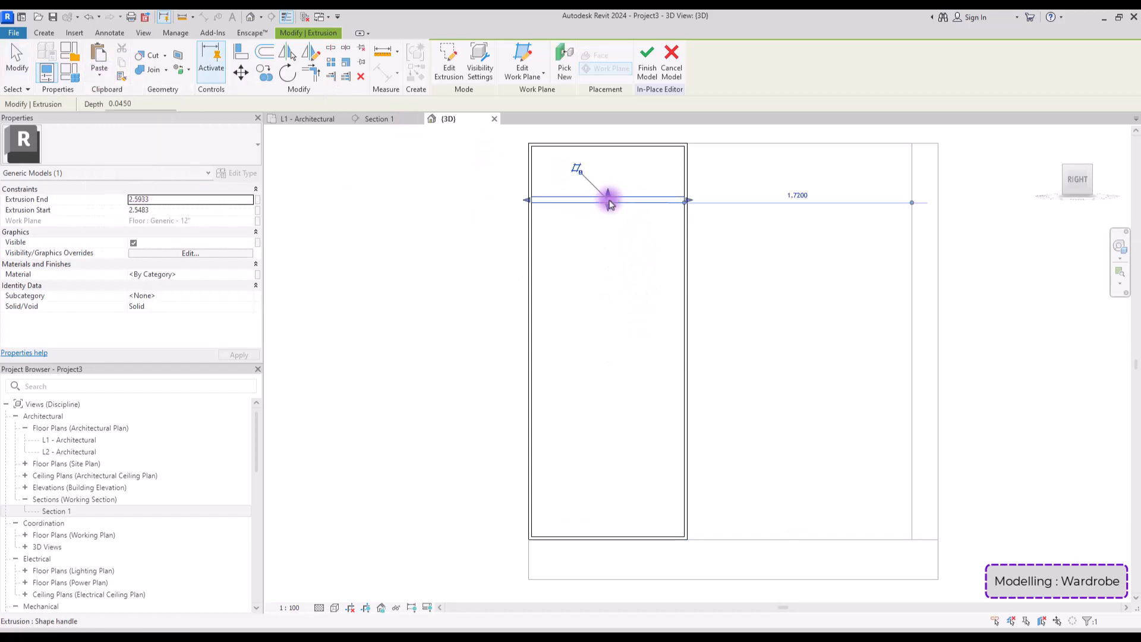
left_click_drag(608, 207, 606, 279)
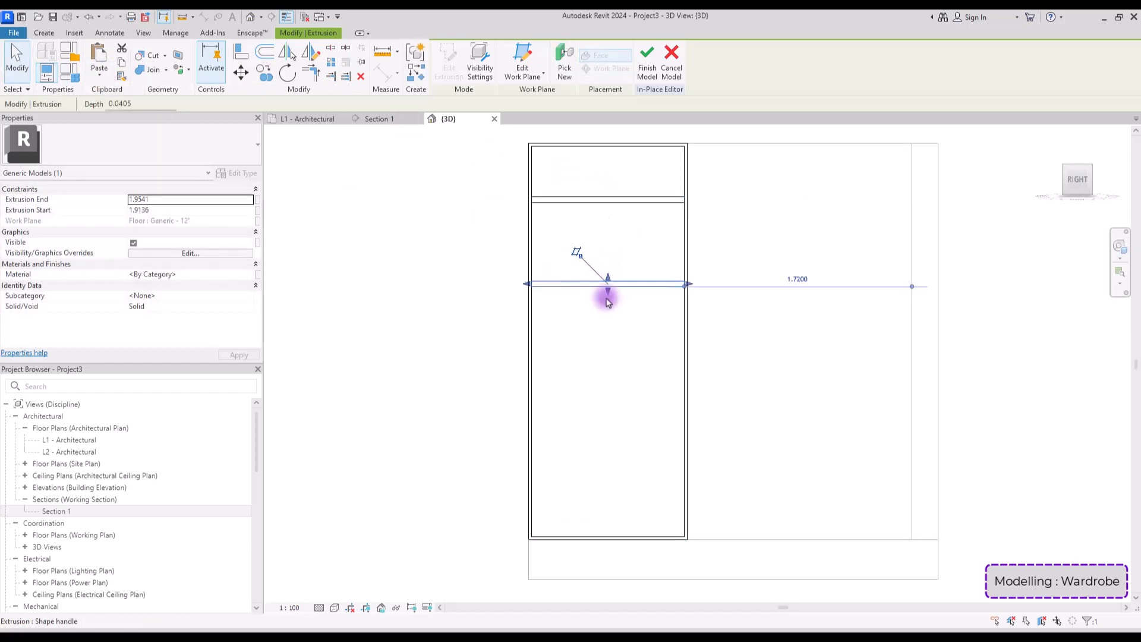
left_click_drag(608, 293, 594, 494)
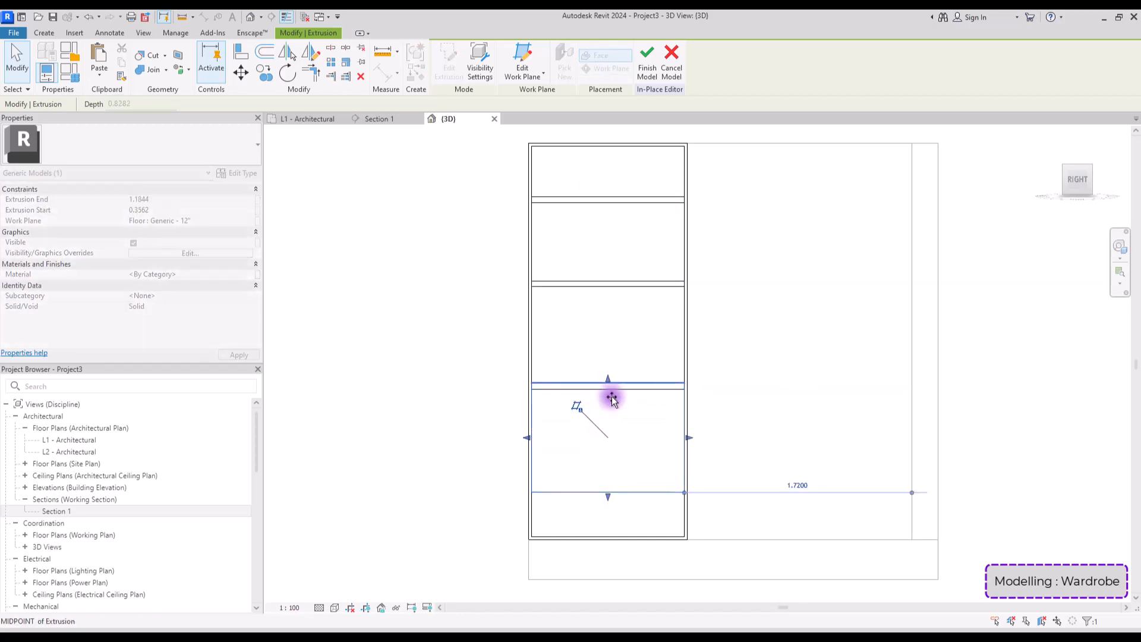
left_click_drag(611, 396, 613, 488)
left_click(748, 384)
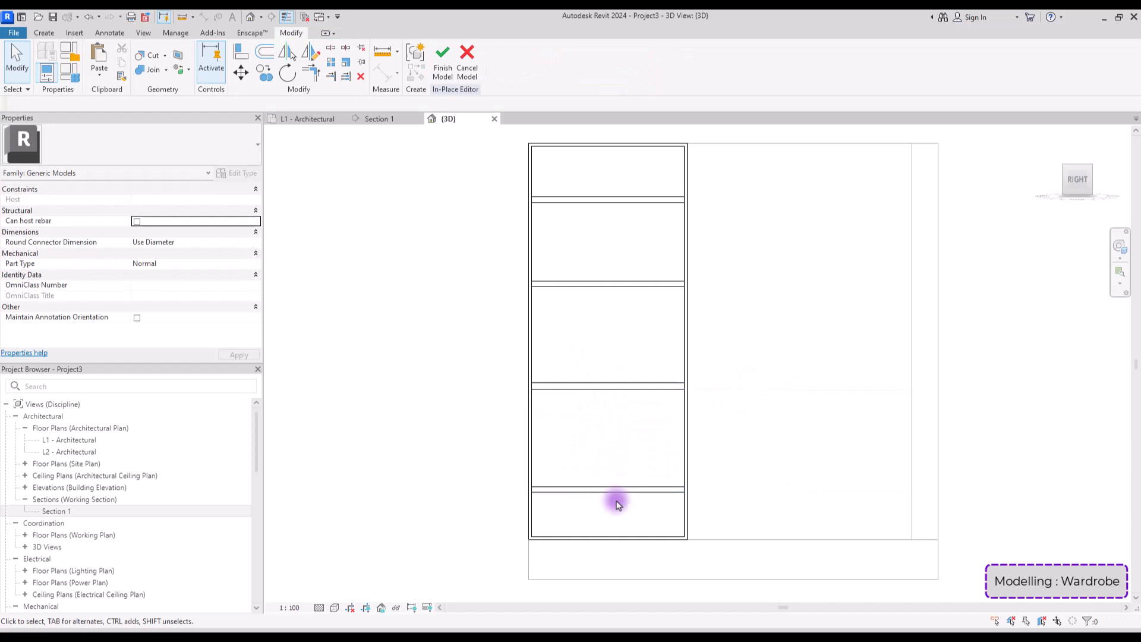
Thicken the wardrobe frame's bottom and top panels by moving their inner edges inward.
left_click(607, 533)
scroll(600, 553, "up", 4)
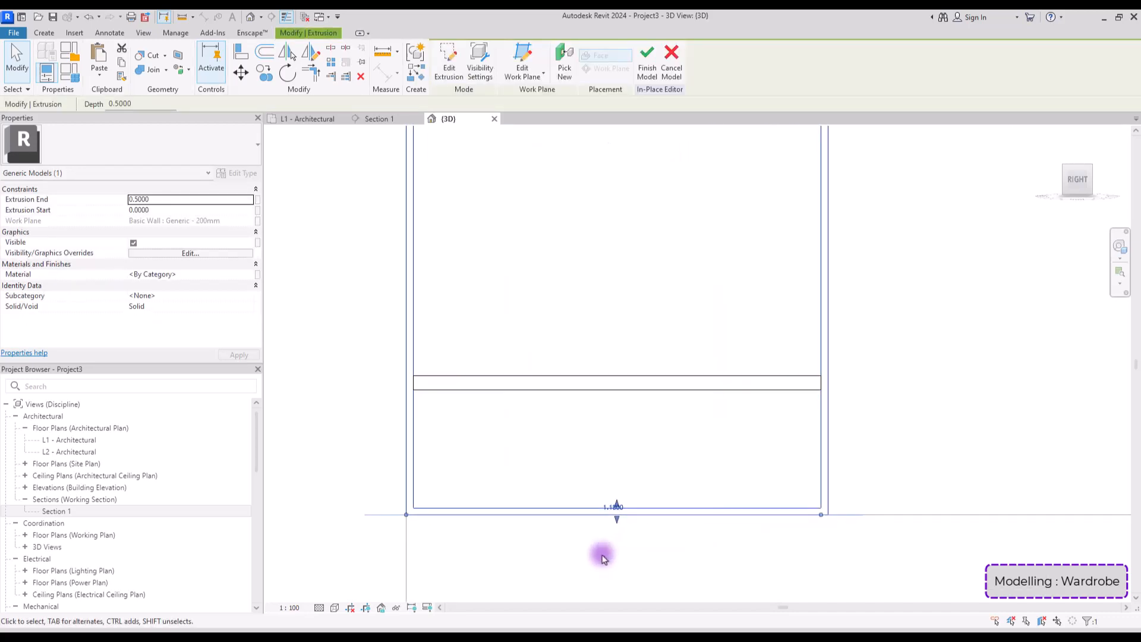
scroll(602, 557, "up", 3)
left_click_drag(625, 474, 625, 446)
scroll(606, 515, "down", 5)
scroll(631, 210, "up", 3)
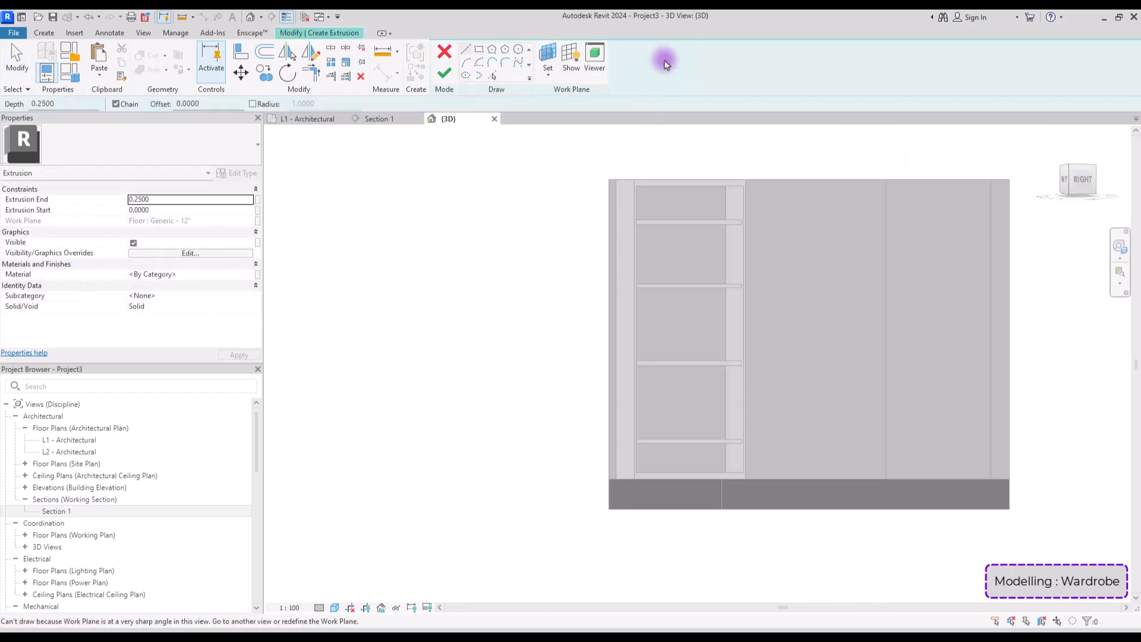
Pick the front face of the wardrobe frame as the work plane for a new extrusion.
left_click(548, 77)
left_click(576, 97)
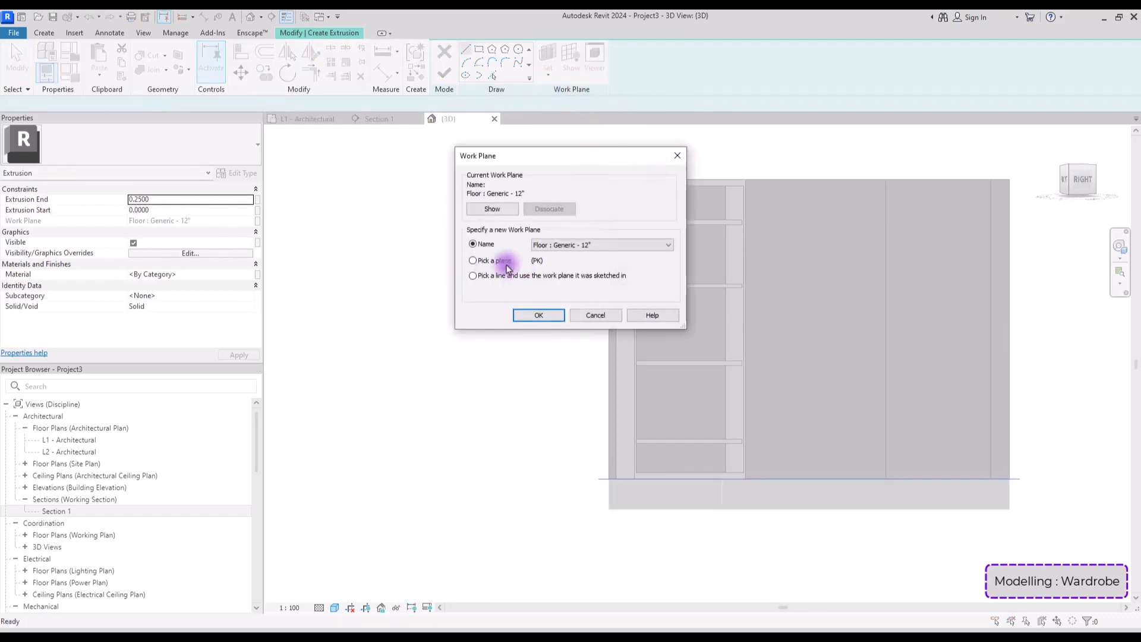
left_click(531, 314)
scroll(642, 202, "up", 3)
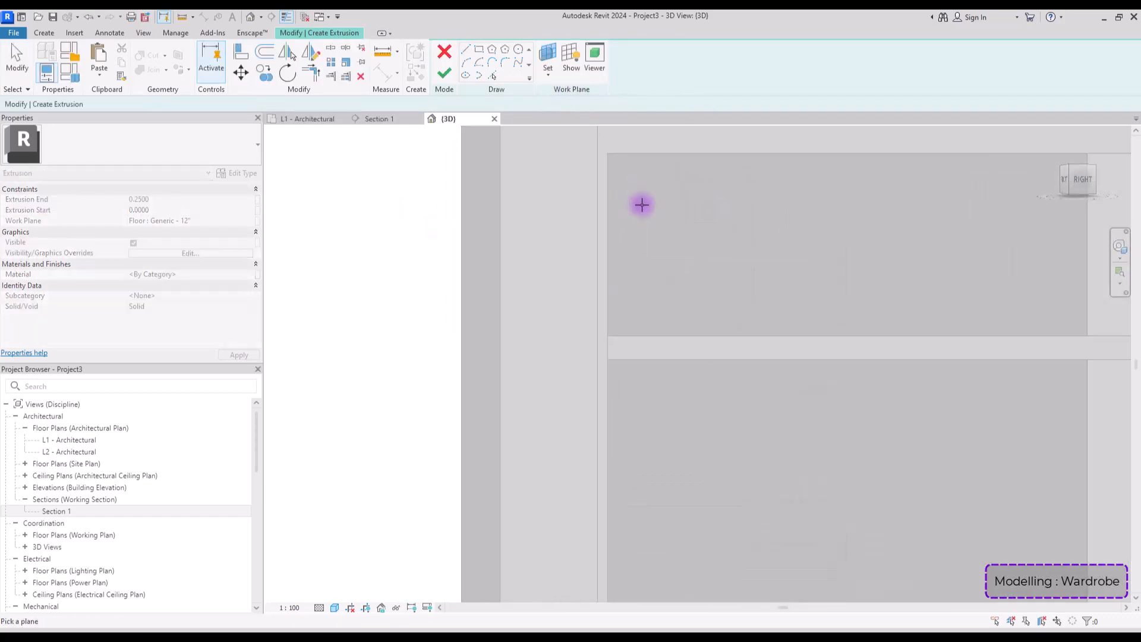
left_click(657, 157)
left_click(1078, 178)
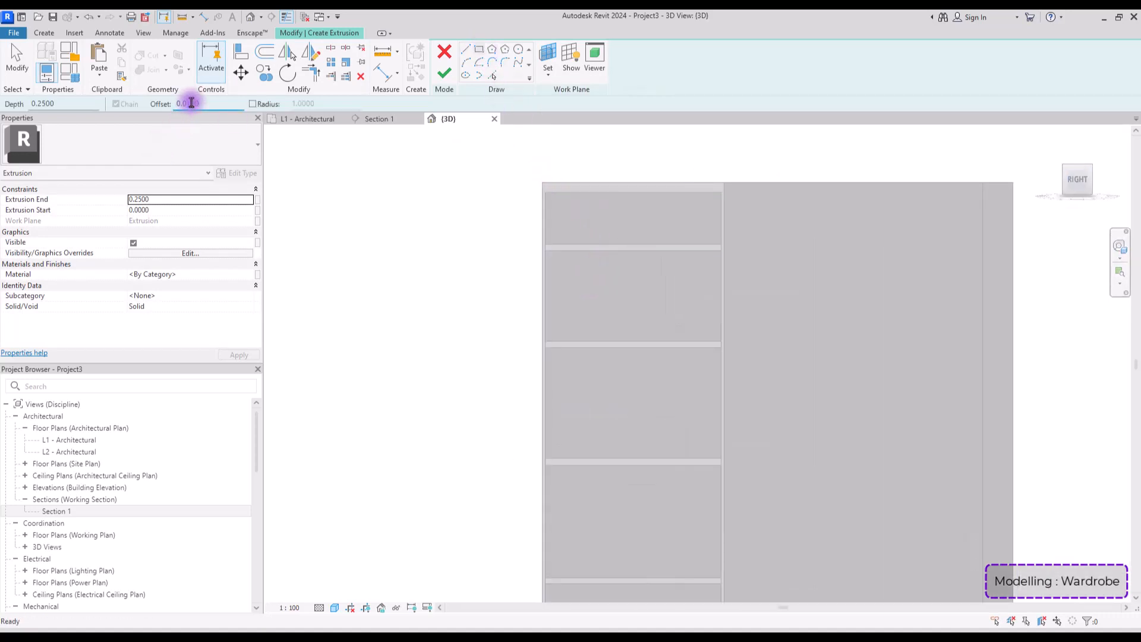
Sketch the left door rectangle from the frame's top corner to its bottom midpoint, offset 0.01 m inward.
left_click(542, 183)
scroll(593, 379, "up", 3)
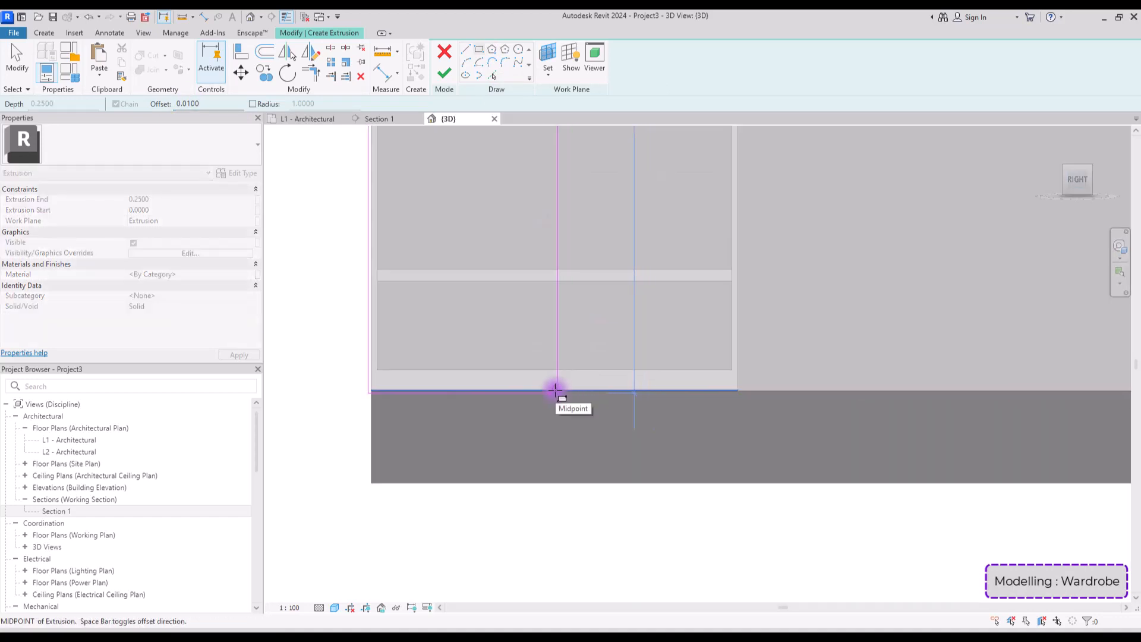
key("space")
left_click(555, 390)
key("Escape")
Mirror the door outline about the frame's vertical midline and extrude both doors 0.02 m.
scroll(588, 446, "down", 2)
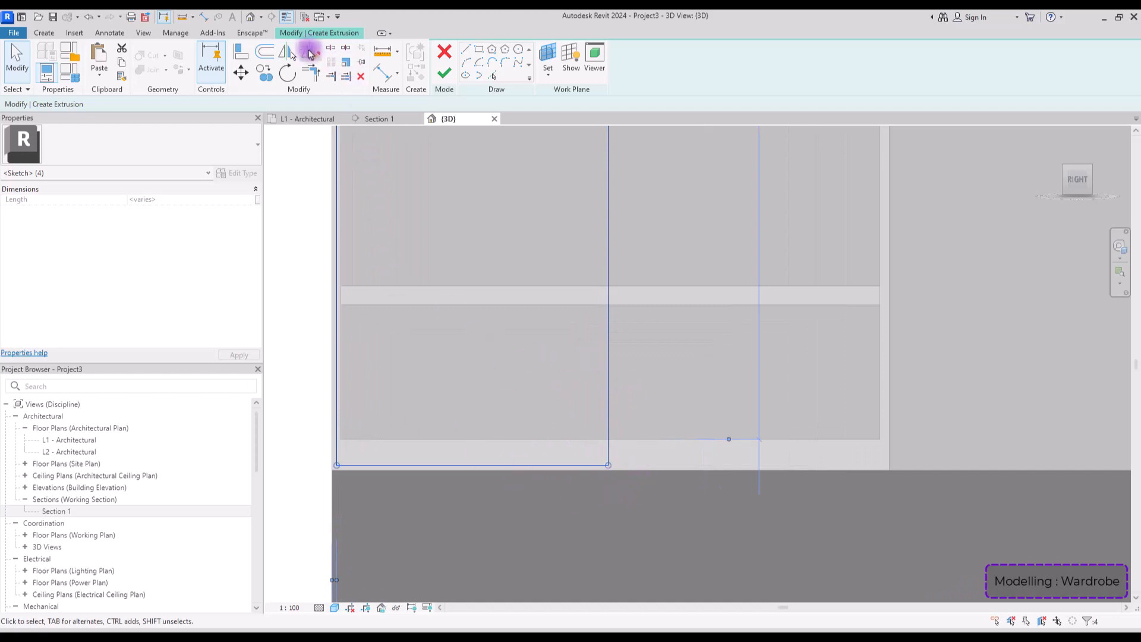
left_click(309, 52)
scroll(612, 461, "up", 3)
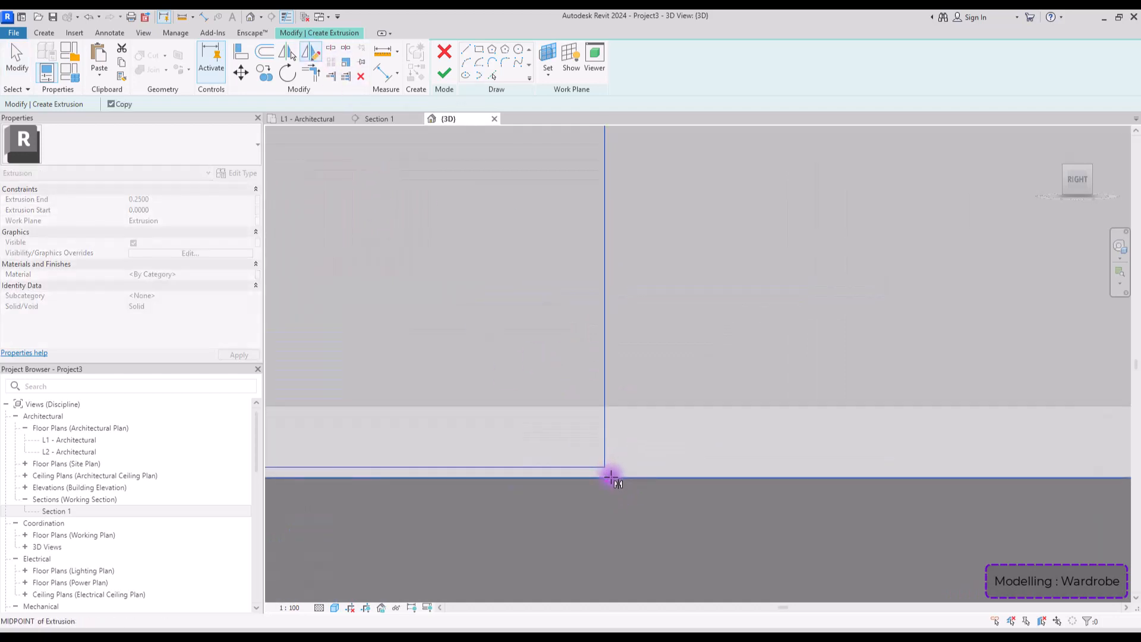
left_click(611, 477)
left_click(610, 344)
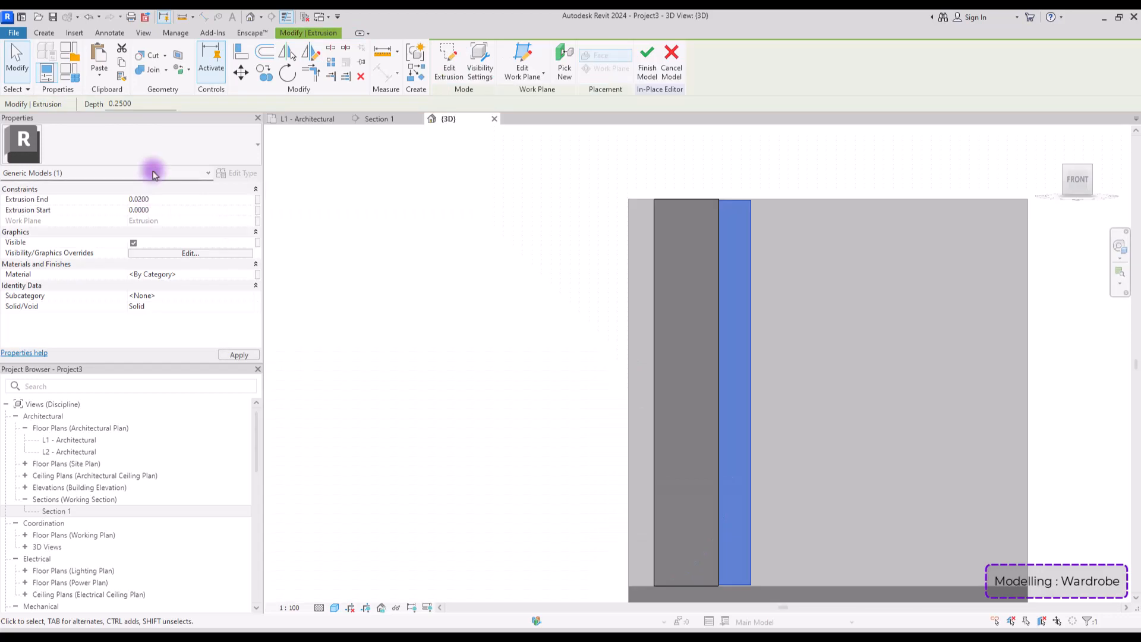
key("Return")
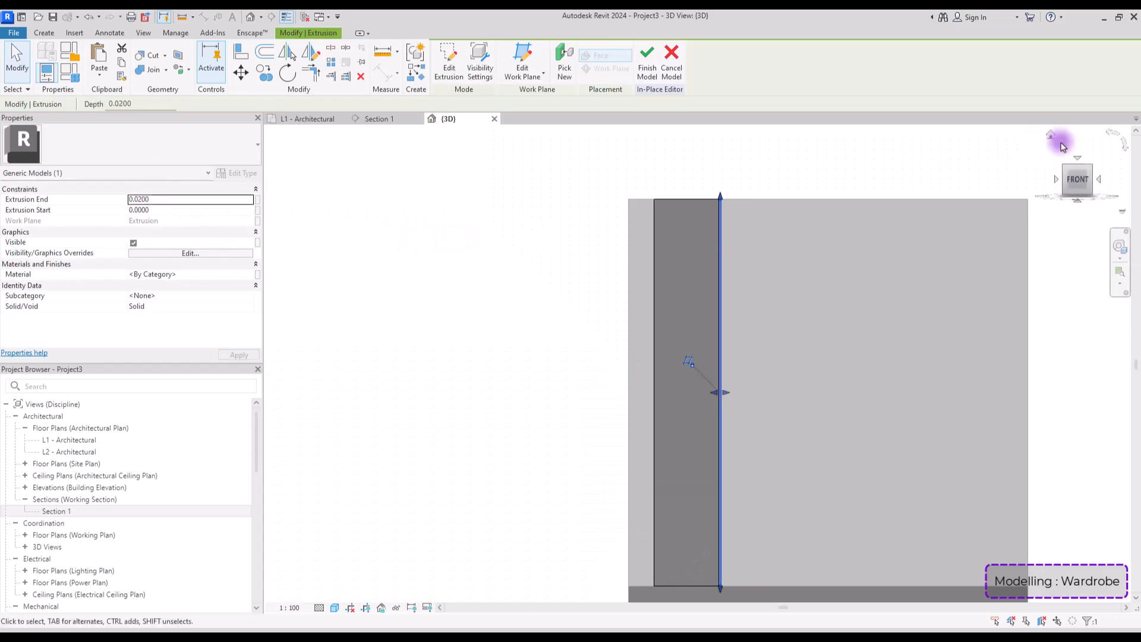
Start an extrusion for the door handles and pick the floor's top face as its work plane.
left_click_drag(1080, 182, 987, 197)
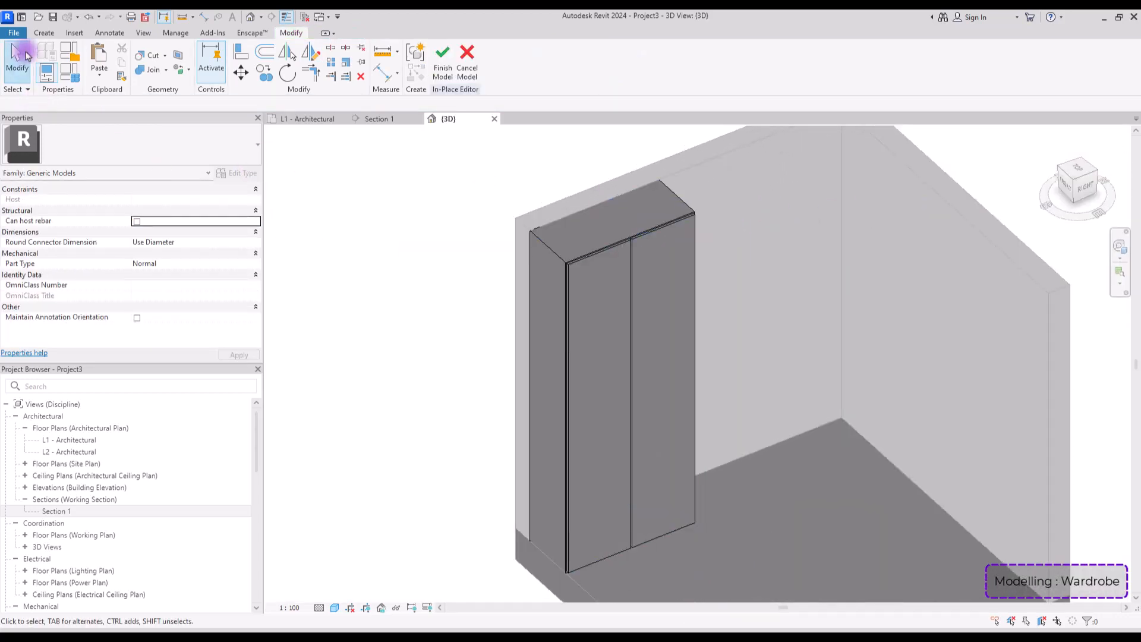
left_click(44, 33)
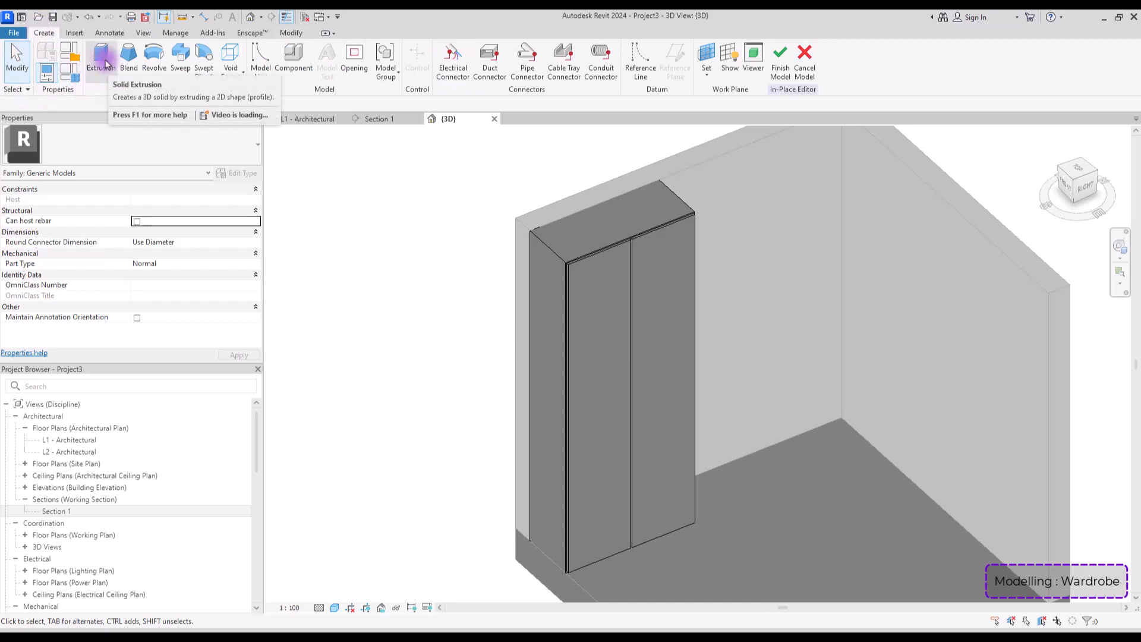
left_click(108, 67)
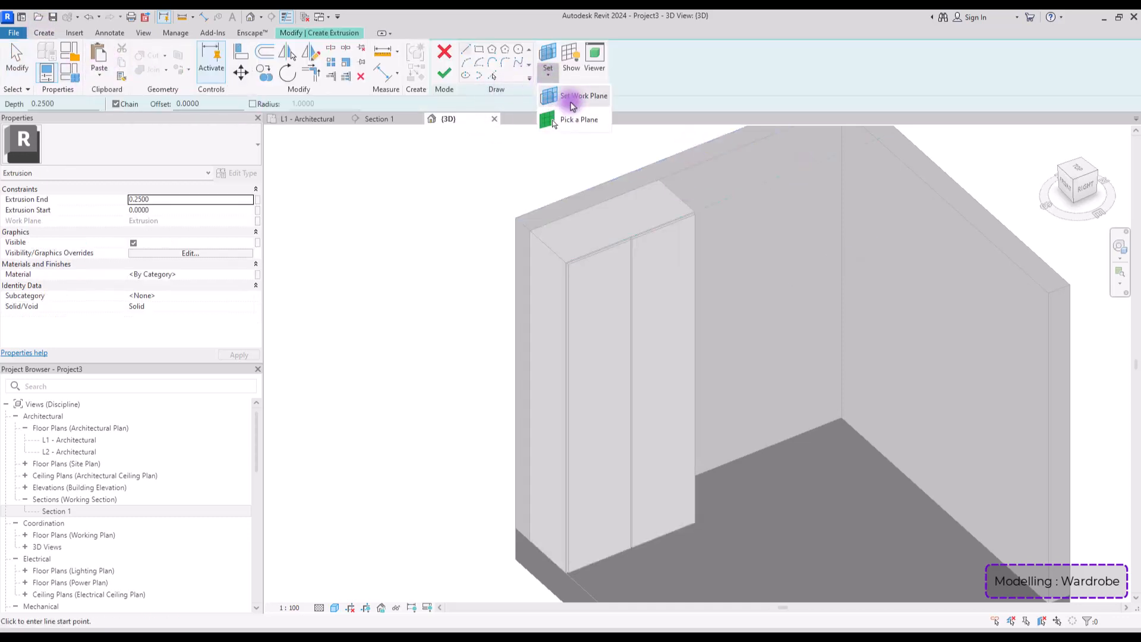
left_click(547, 74)
left_click(520, 313)
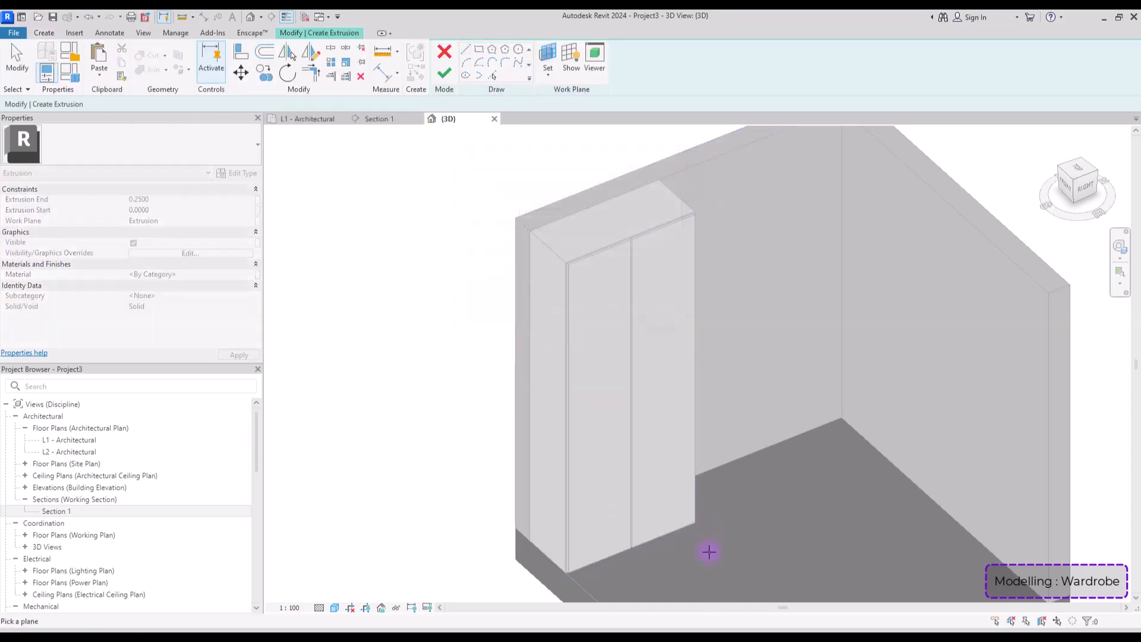
left_click(581, 581)
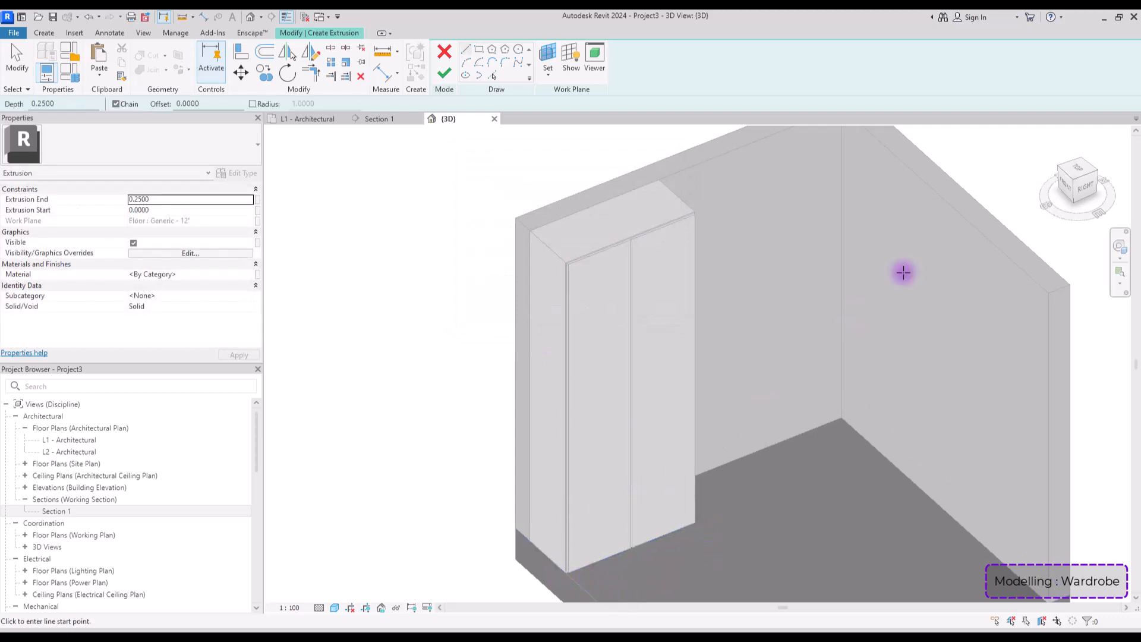
Sketch an L-shaped handle profile on the left door's front near the centre gap and mirror it about the gap.
left_click(1073, 170)
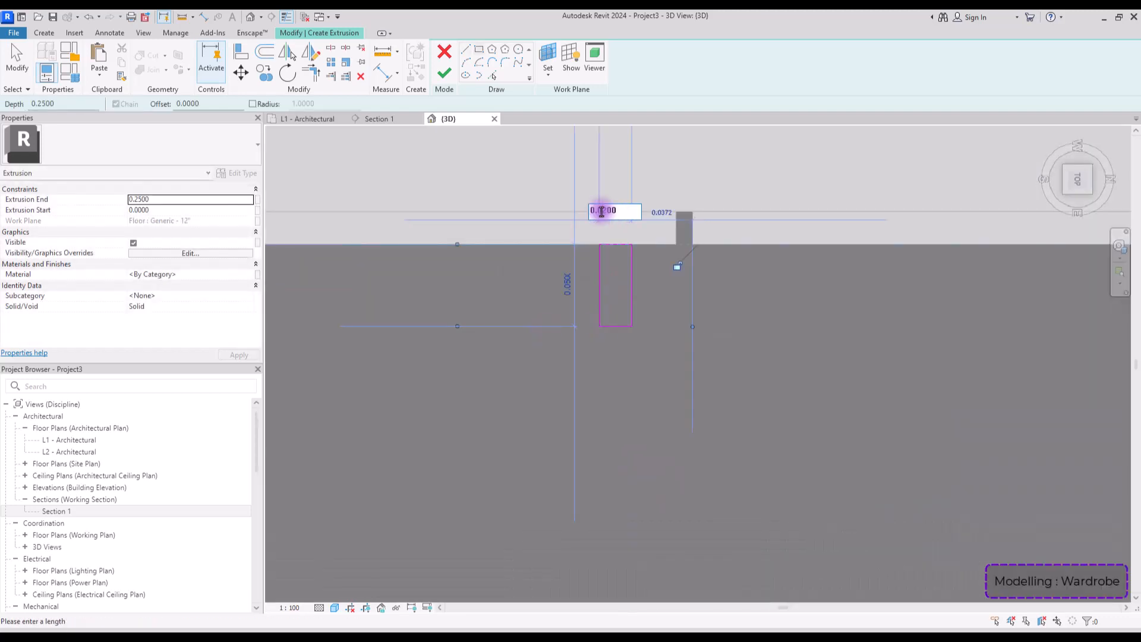
key("Return")
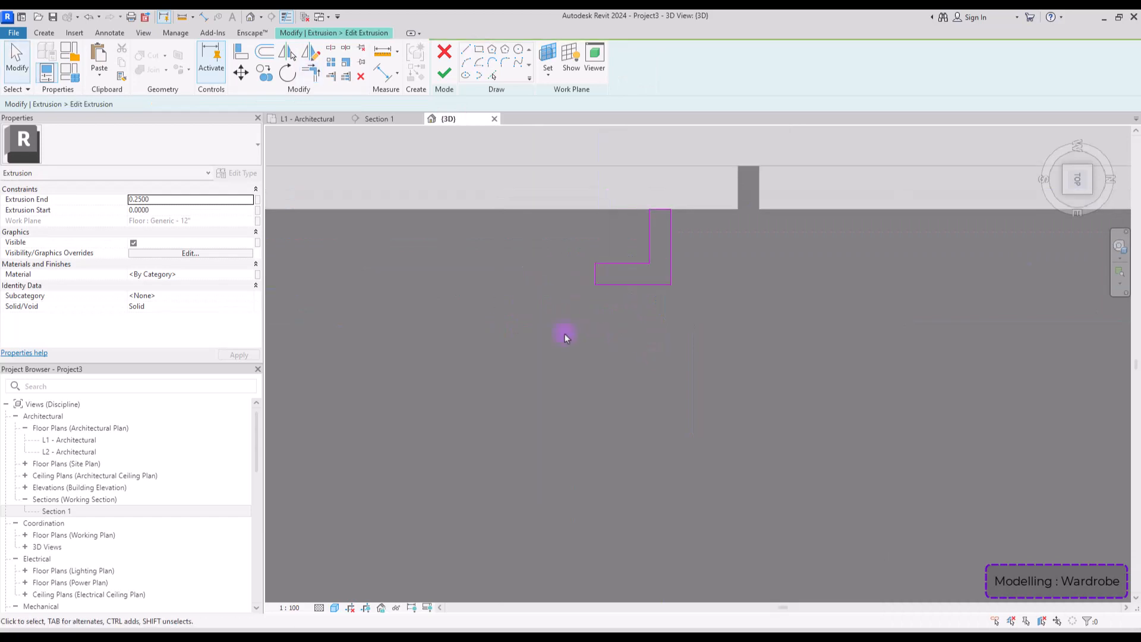
mouse_move(555, 333)
left_mouse_down()
mouse_move(700, 204)
mouse_move(695, 196)
left_mouse_up()
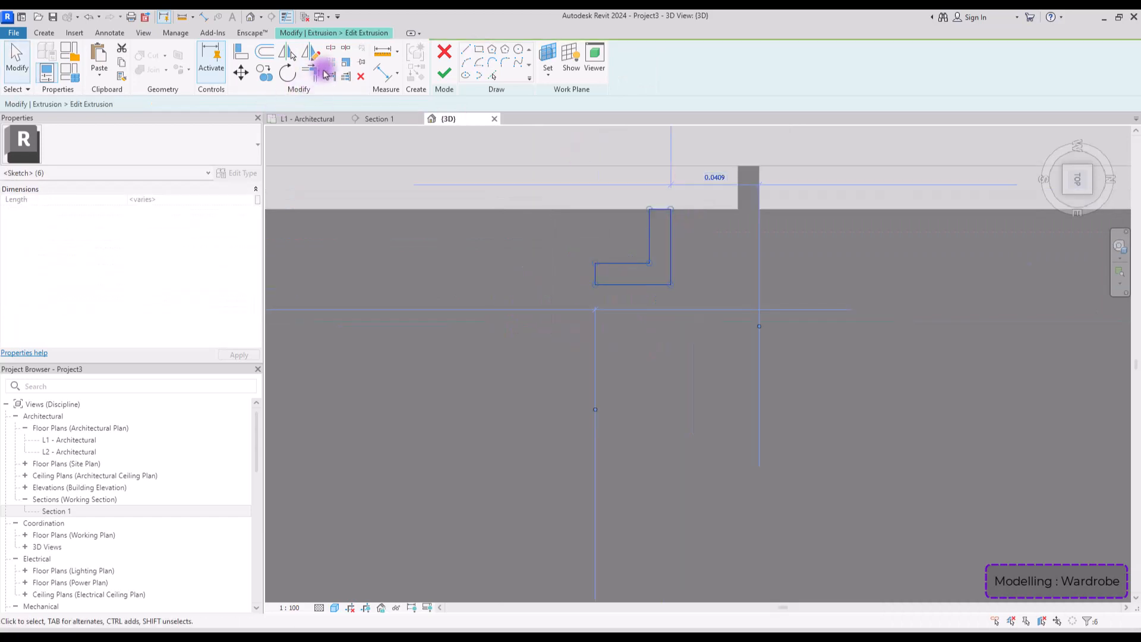
left_click(310, 53)
left_click(749, 164)
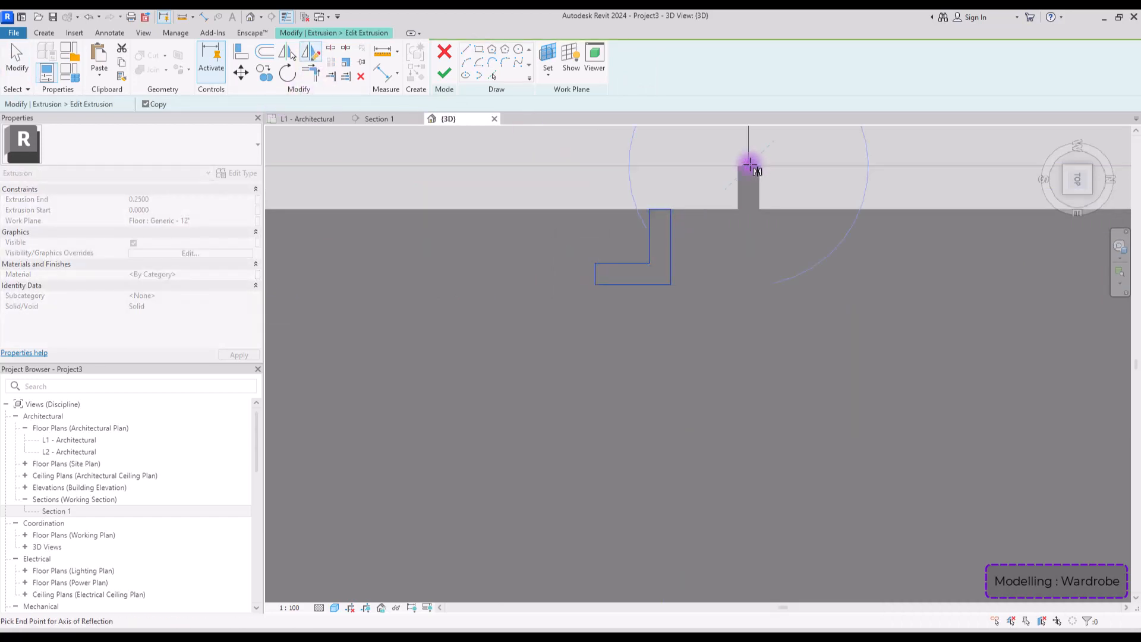
left_click(750, 297)
left_click(443, 73)
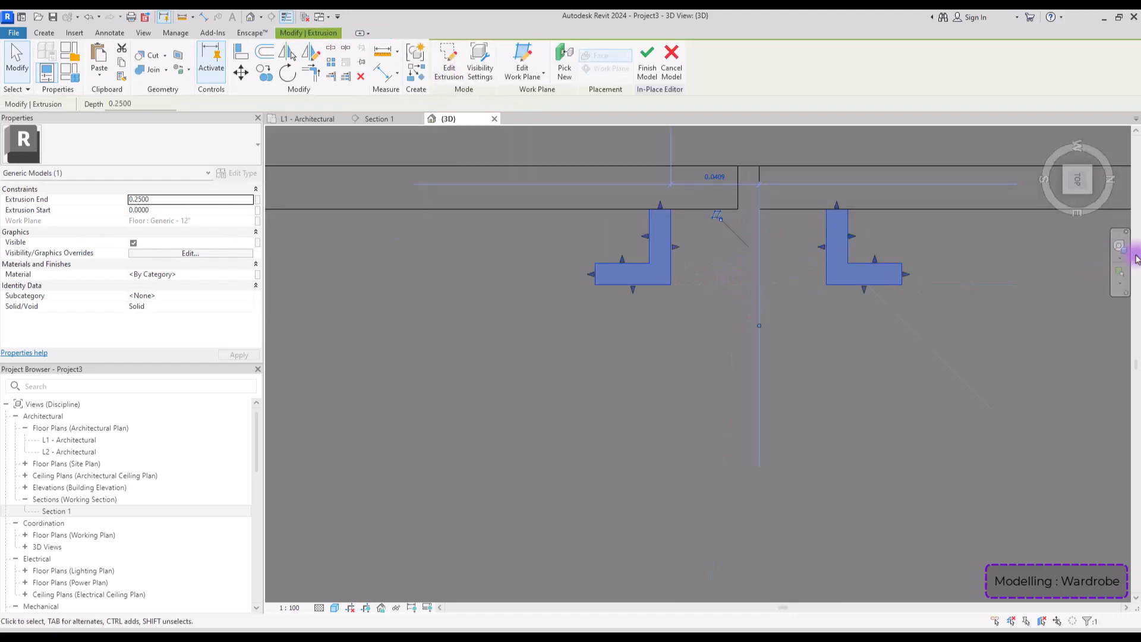
Raise the two handles to about the middle of the doors' height and finish the in-place wardrobe model.
left_click(1079, 199)
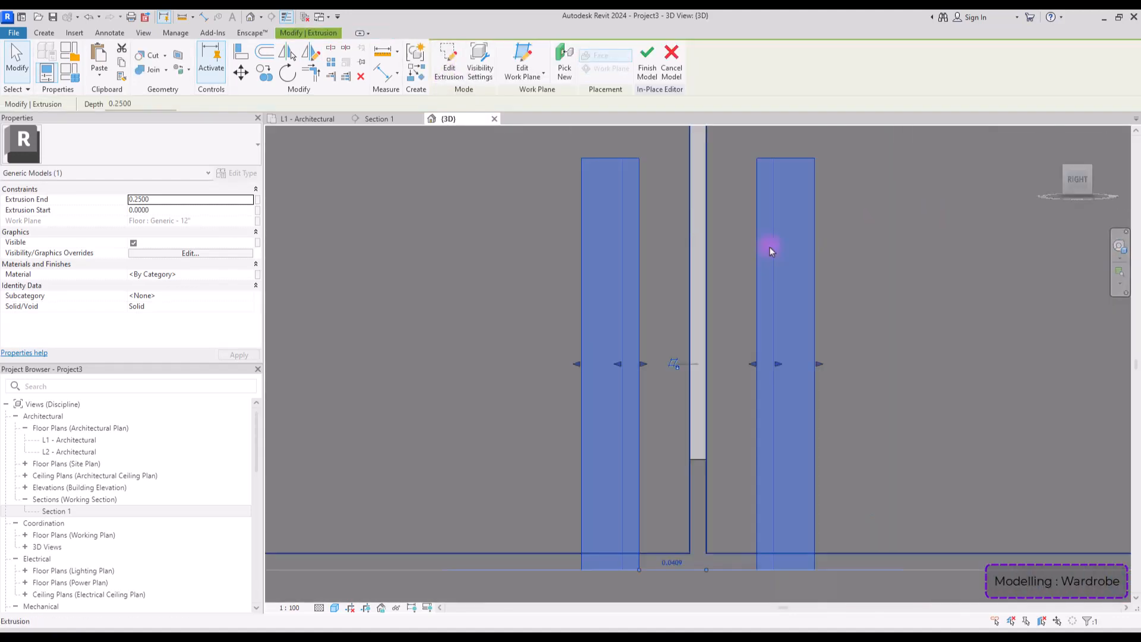
scroll(726, 237, "down", 2)
scroll(672, 419, "down", 5)
middle_click_drag(682, 369, 665, 549)
left_click_drag(667, 530, 689, 427)
key("Escape")
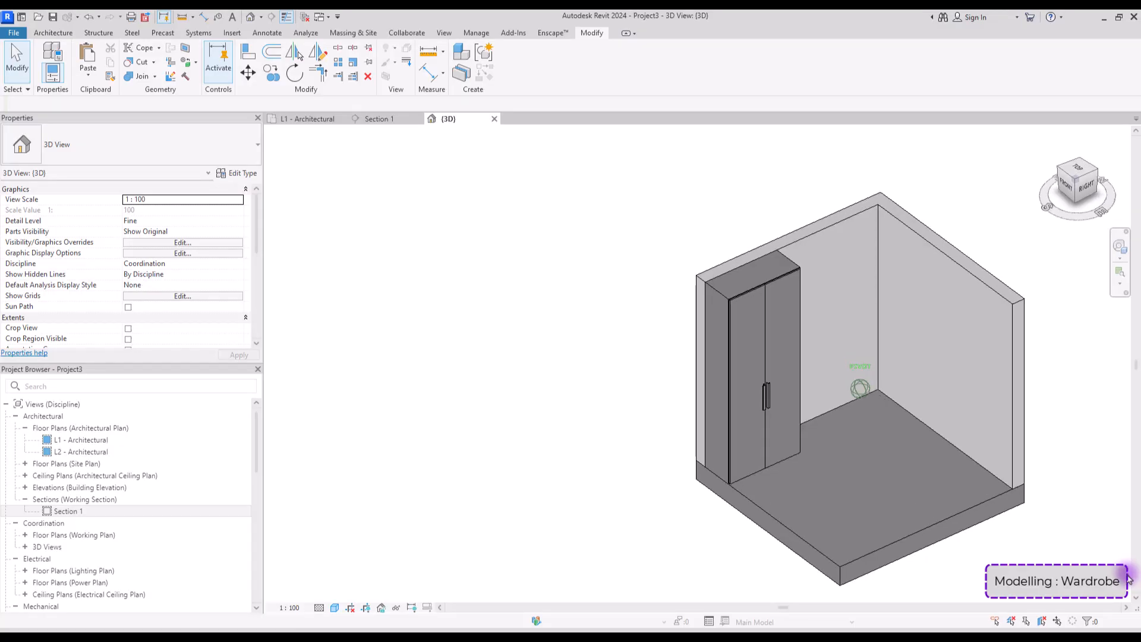
Edit the wardrobe in place and link the material of its frame and shelves to a new family parameter.
mouse_move(1129, 579)
middle_mouse_down("shift")
mouse_move(1103, 565)
mouse_move(1106, 519)
mouse_move(1123, 530)
mouse_move(953, 399)
middle_mouse_up("shift")
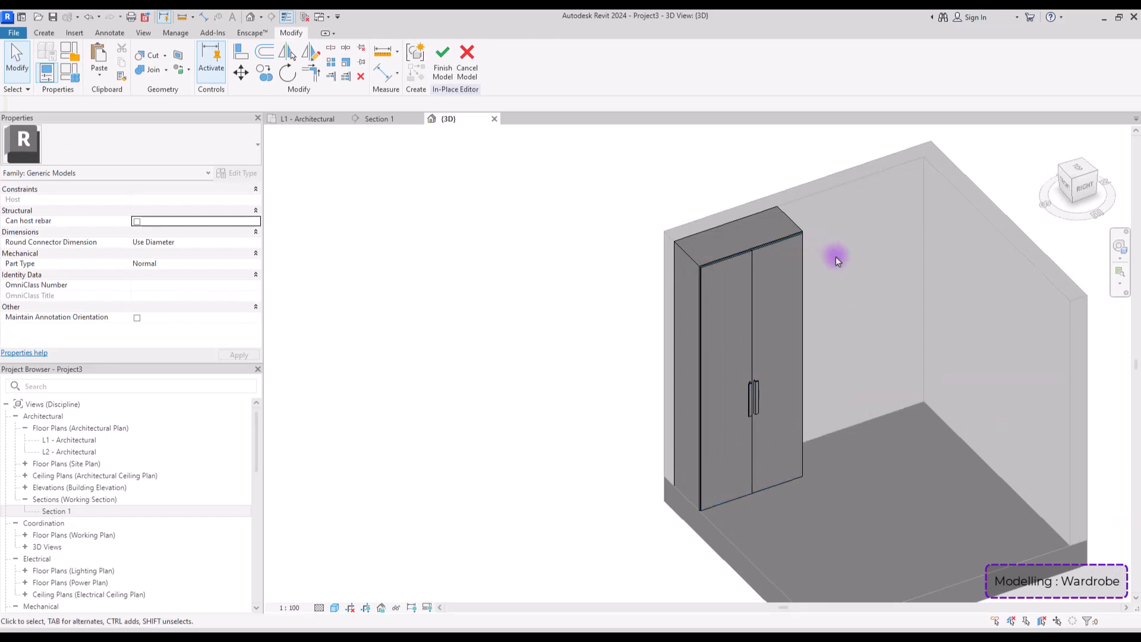
left_click(793, 227)
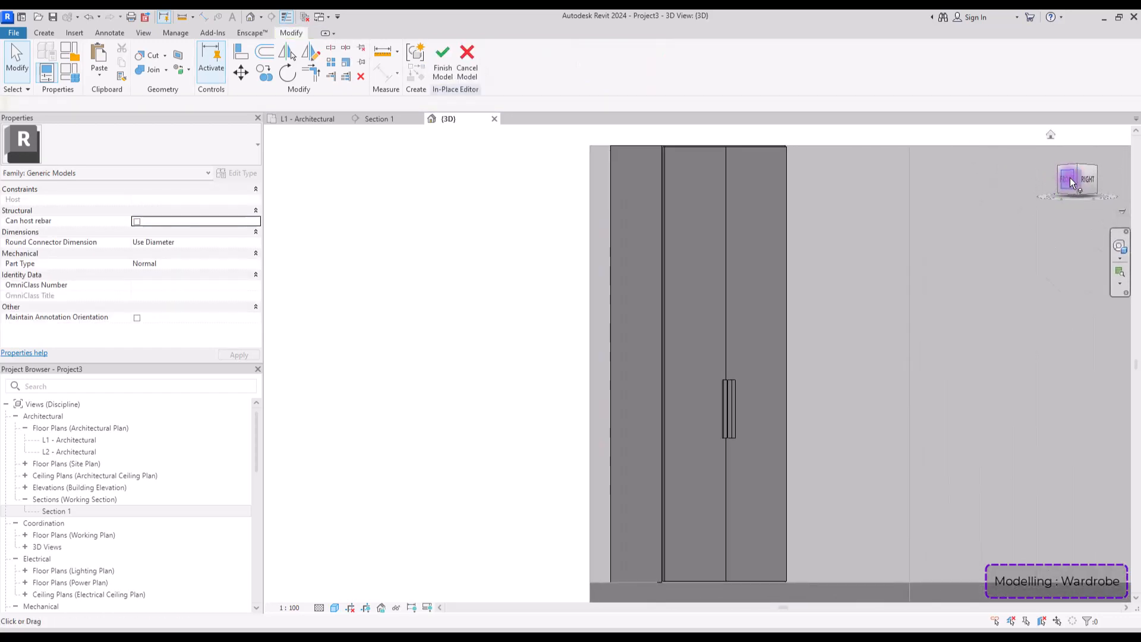
left_click(1069, 177)
left_click_drag(609, 159, 562, 541)
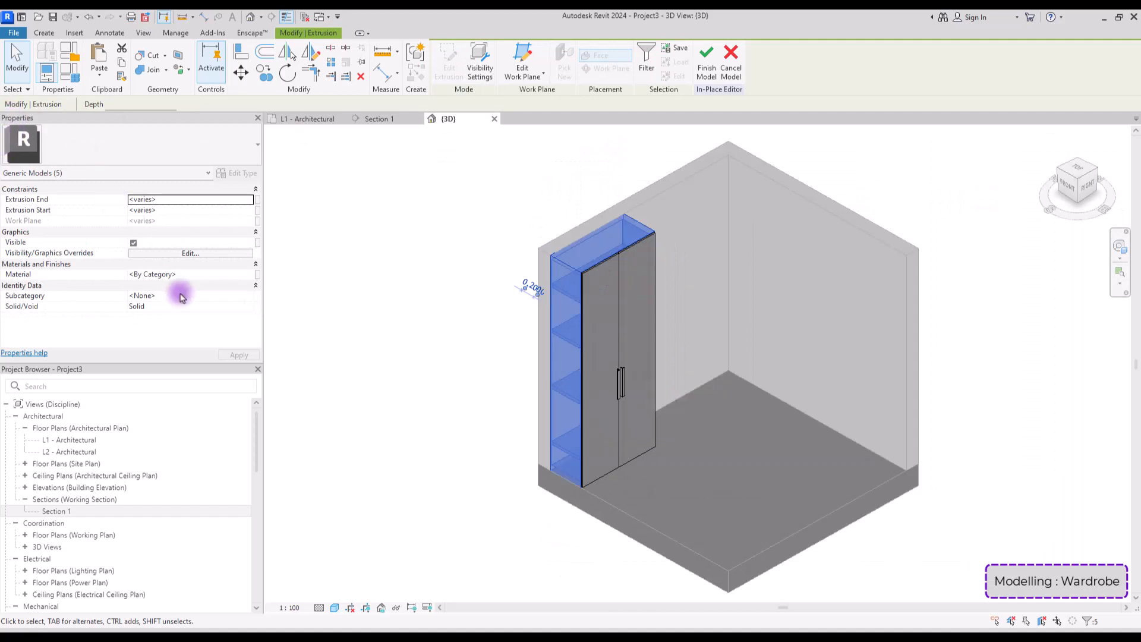
left_click(258, 274)
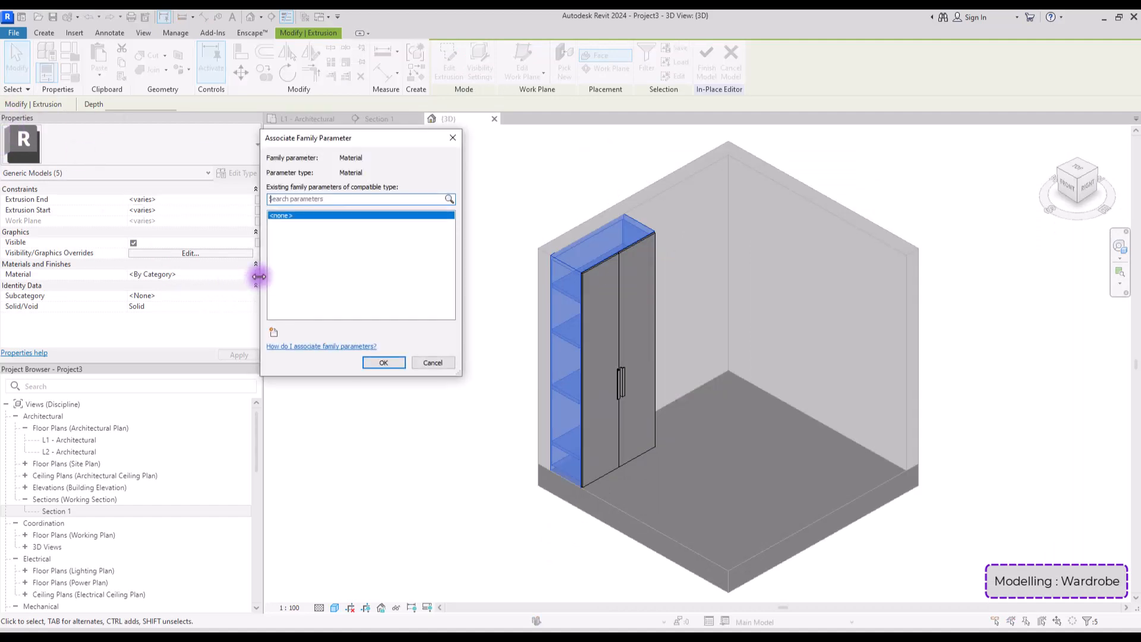
left_click(275, 332)
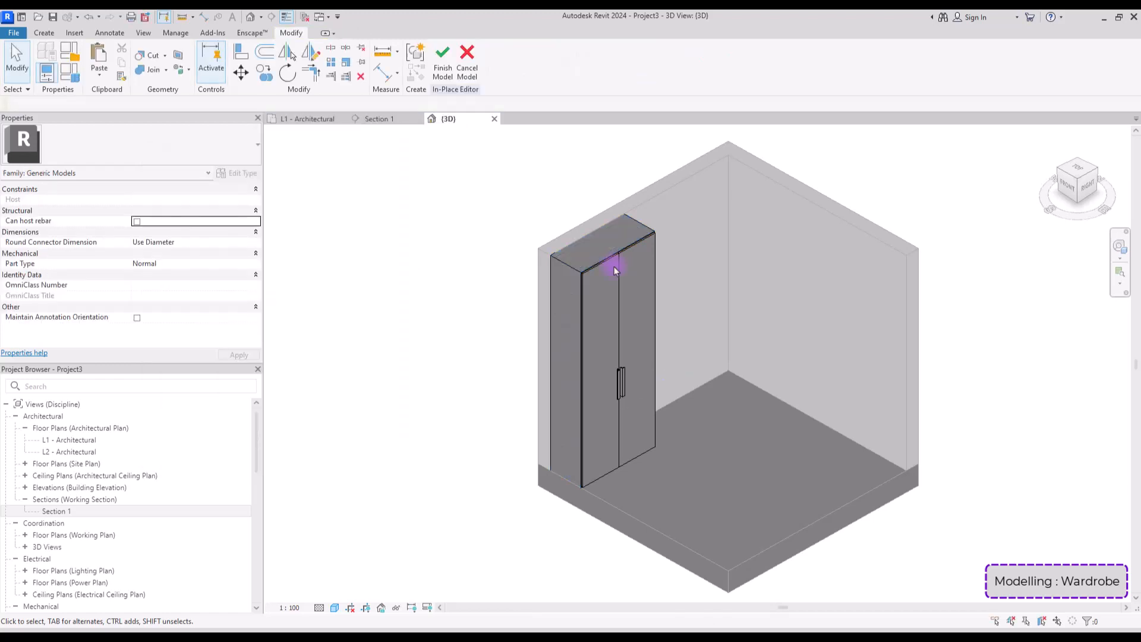
Link the material of the wardrobe doors to their own new family parameter.
left_click(615, 267)
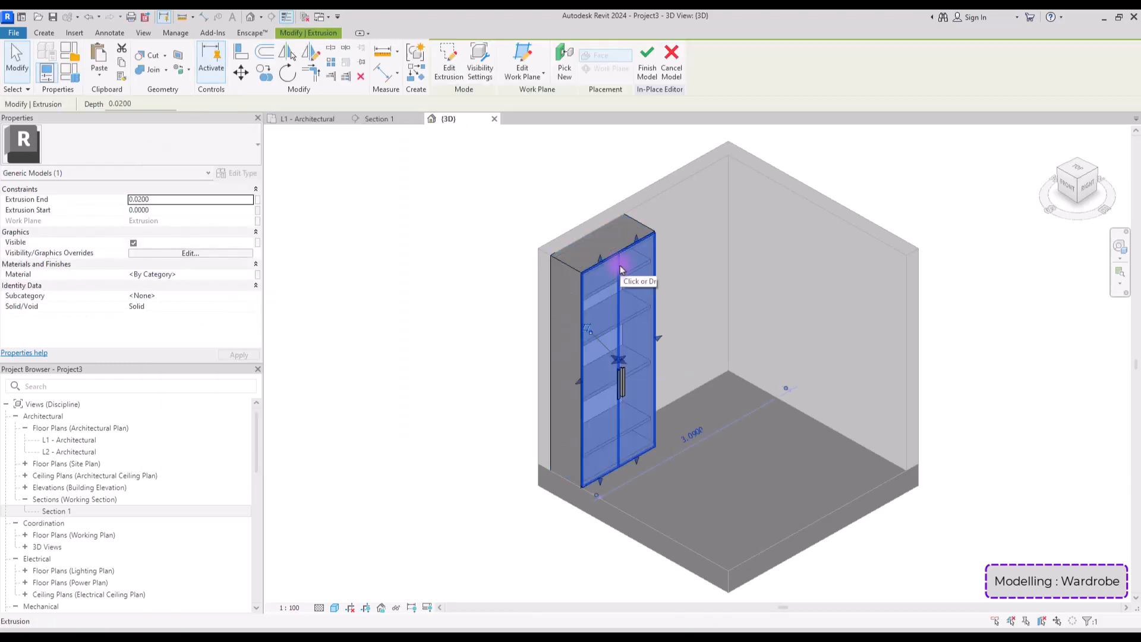
left_click(257, 274)
left_click(275, 332)
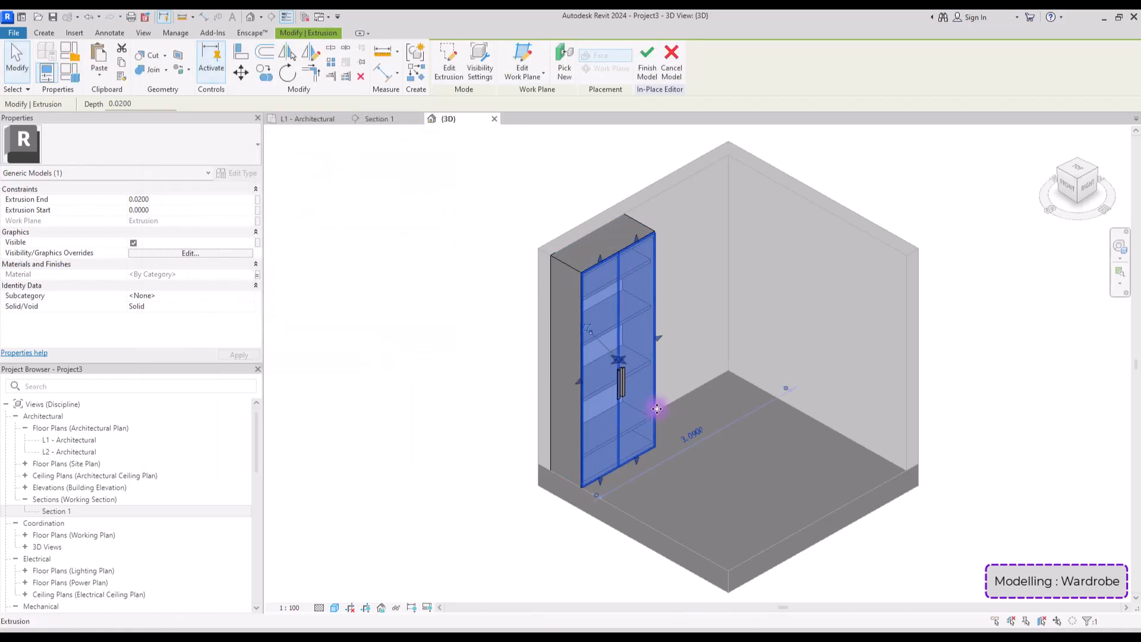
Link the material of the two door handles to a new family parameter and finish the wardrobe model.
scroll(618, 358, "up", 5)
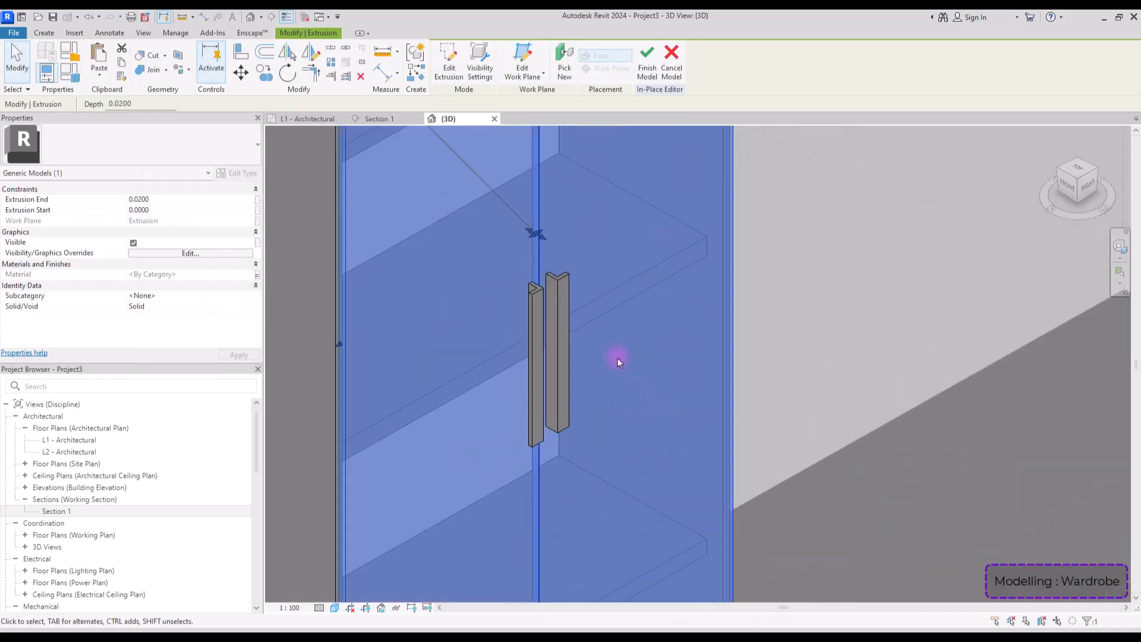
left_click(570, 298)
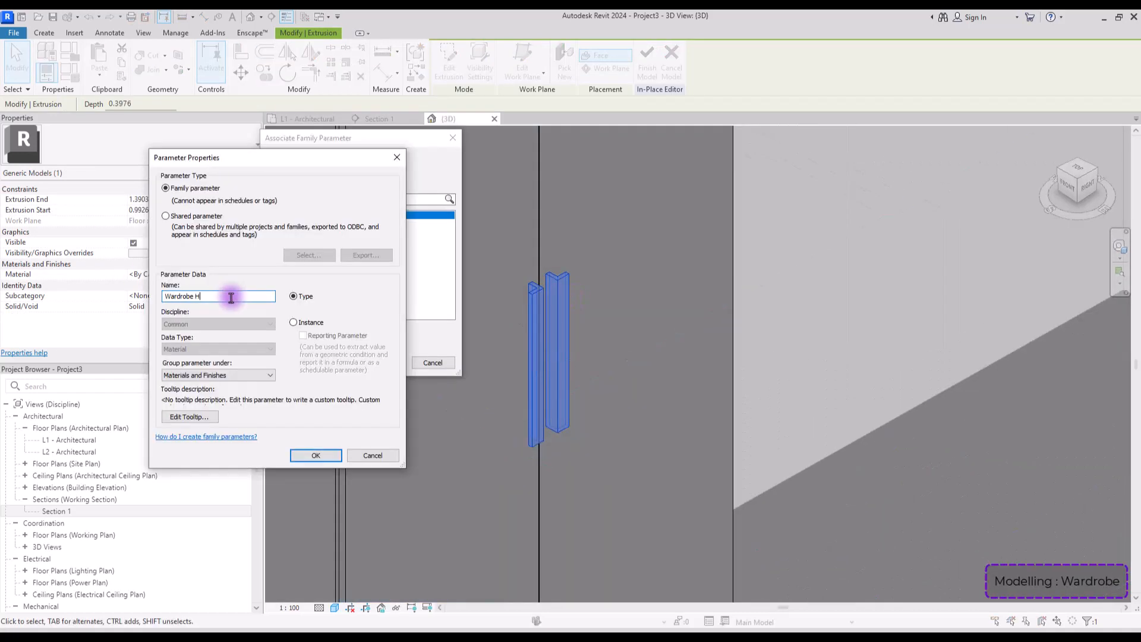
type("eight")
left_click(316, 456)
left_click(384, 362)
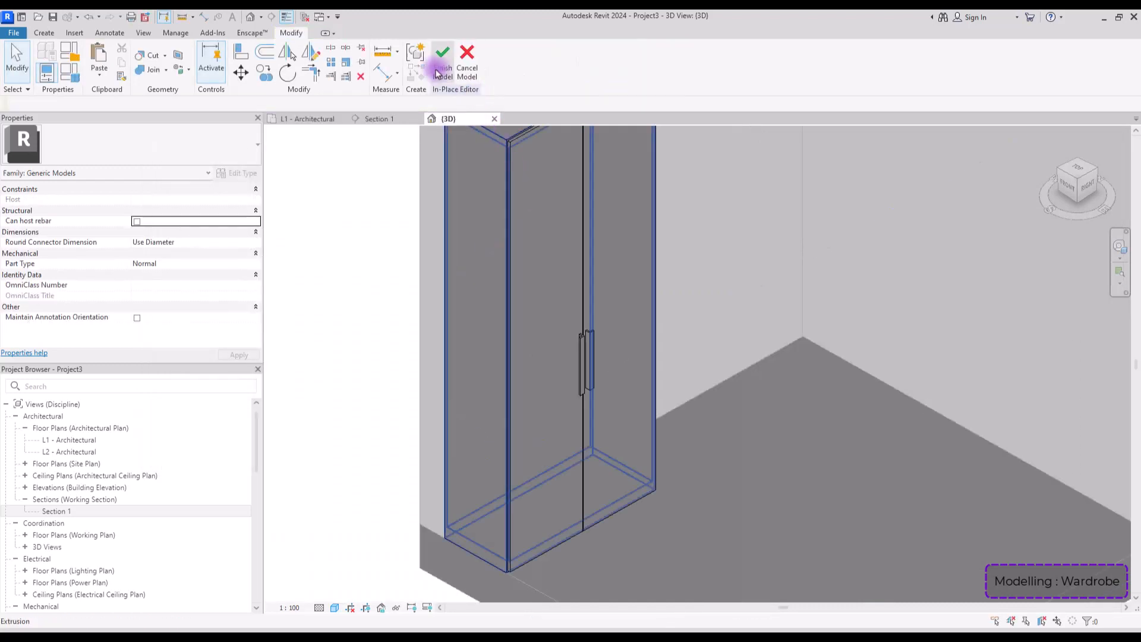
left_click(439, 66)
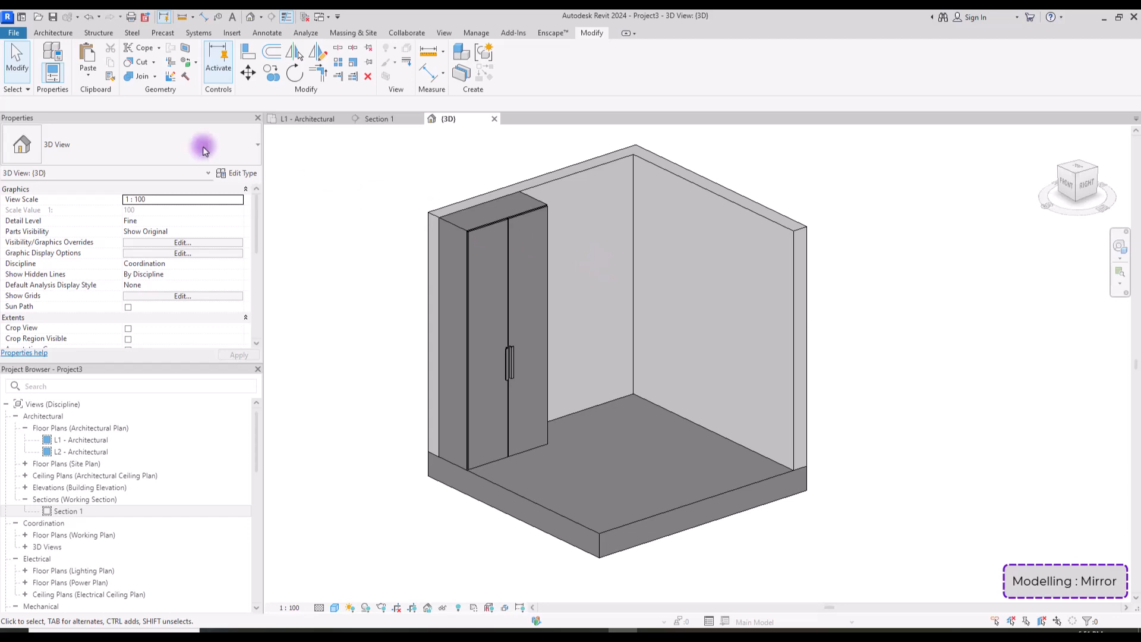
Create a new in-place component in the Generic Models category named Mirror.
left_click(53, 33)
left_click(140, 76)
left_click(156, 120)
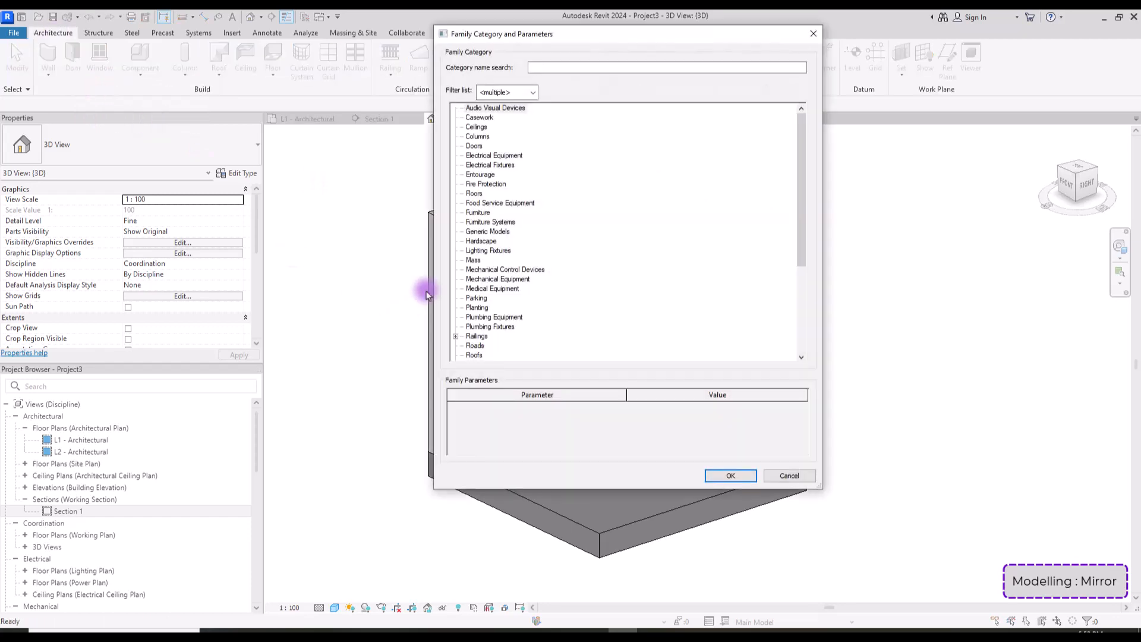
left_click(708, 477)
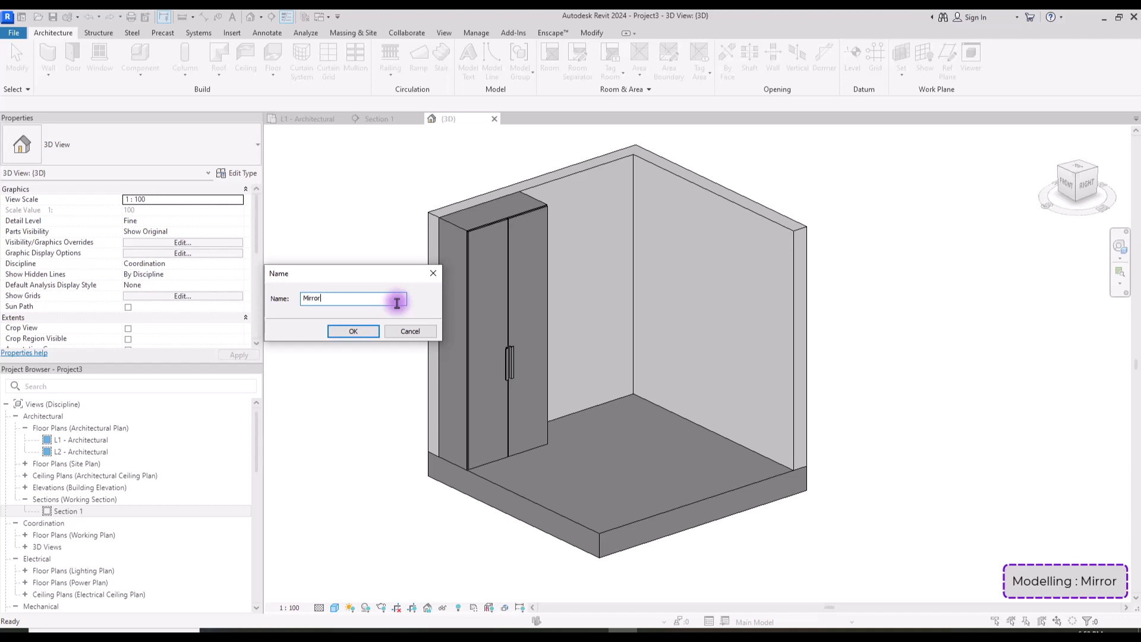
left_click(353, 331)
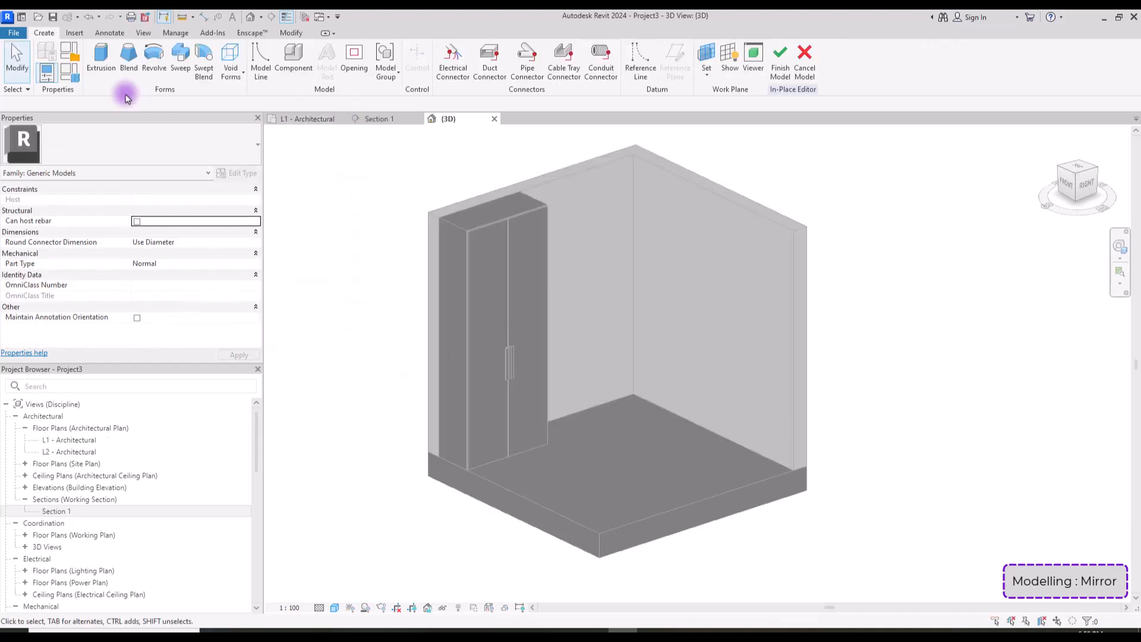
Start an extrusion for the mirror on the inner face of the wall behind the wardrobe and show the work plane.
left_click(107, 59)
left_click(548, 59)
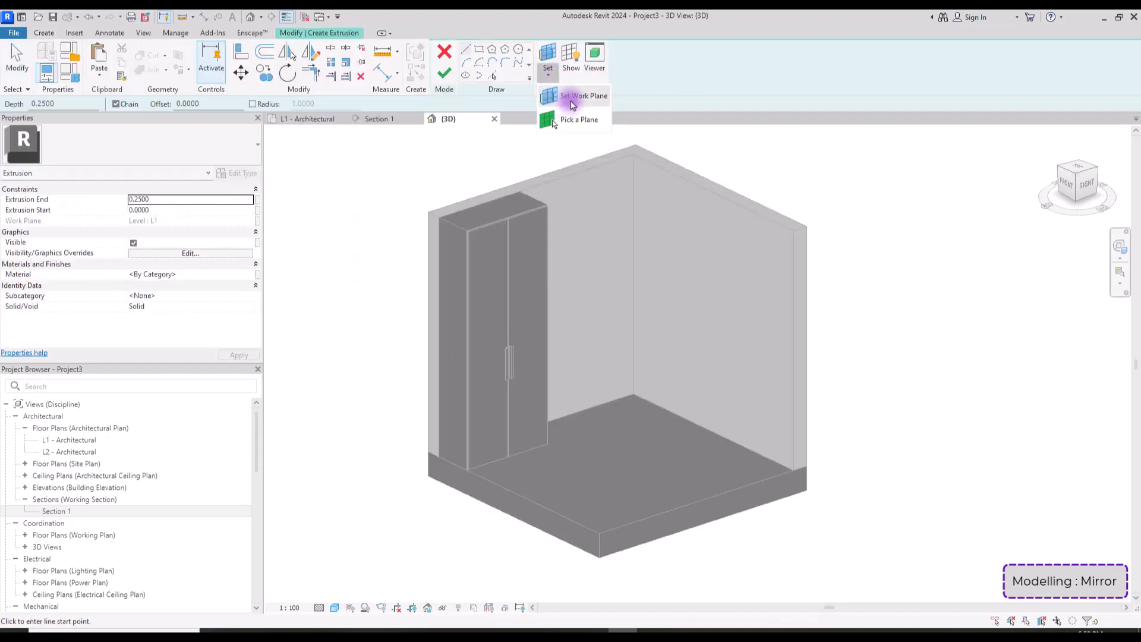
key("Return")
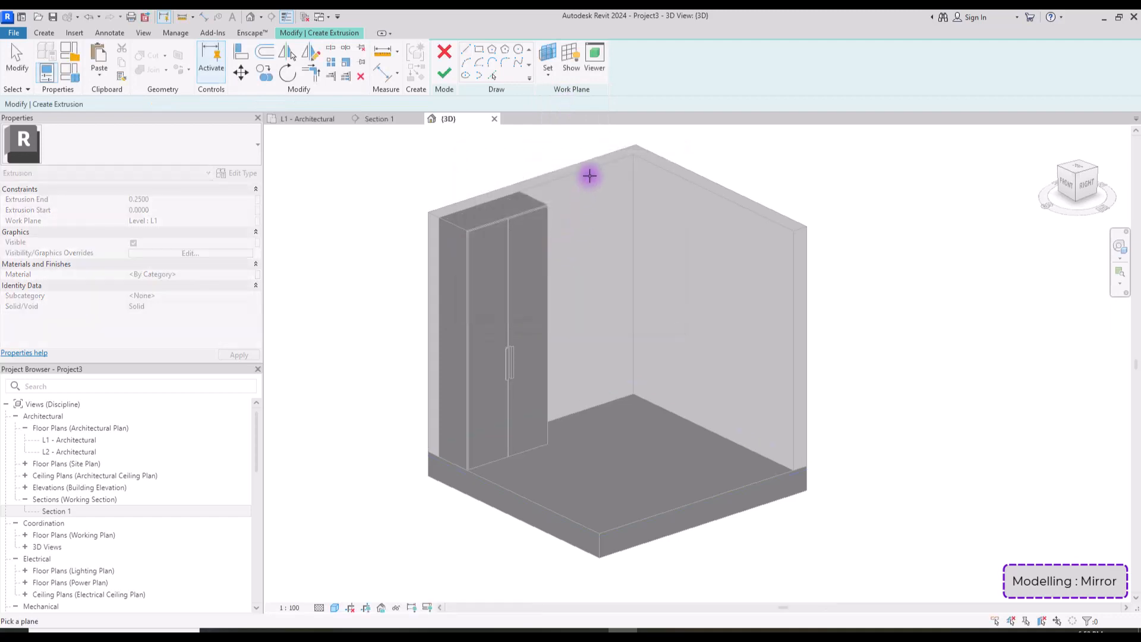
left_click(590, 173)
left_click(571, 59)
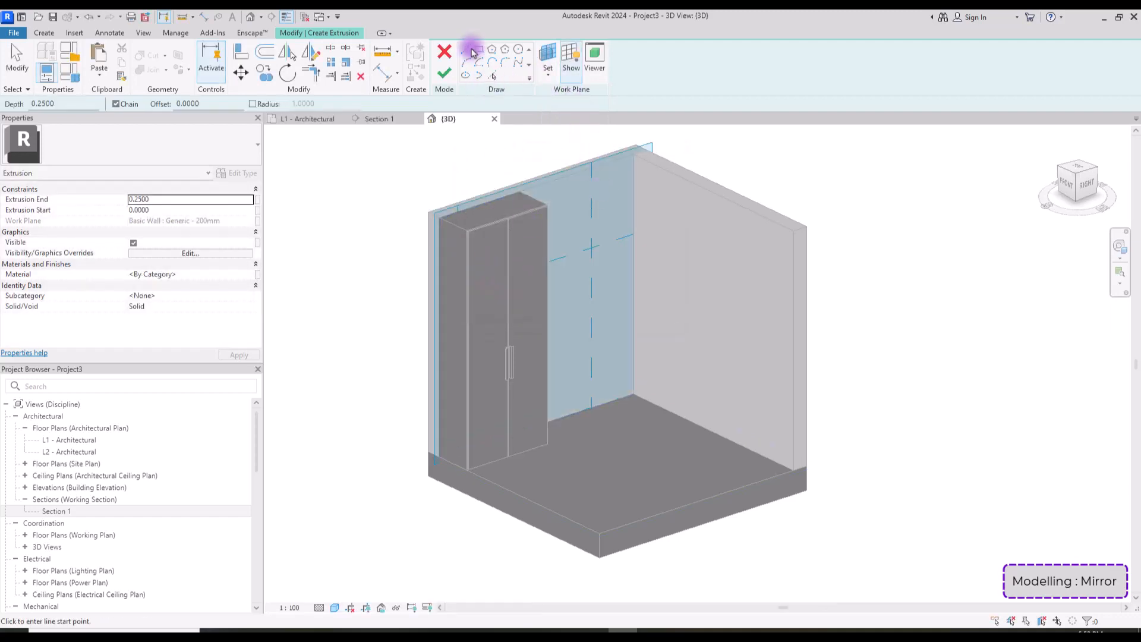
Sketch a rectangle over the exposed wall from its top inner corner to the wardrobe's foot and finish the extrusion.
left_click(1085, 185)
scroll(666, 303, "up", 2)
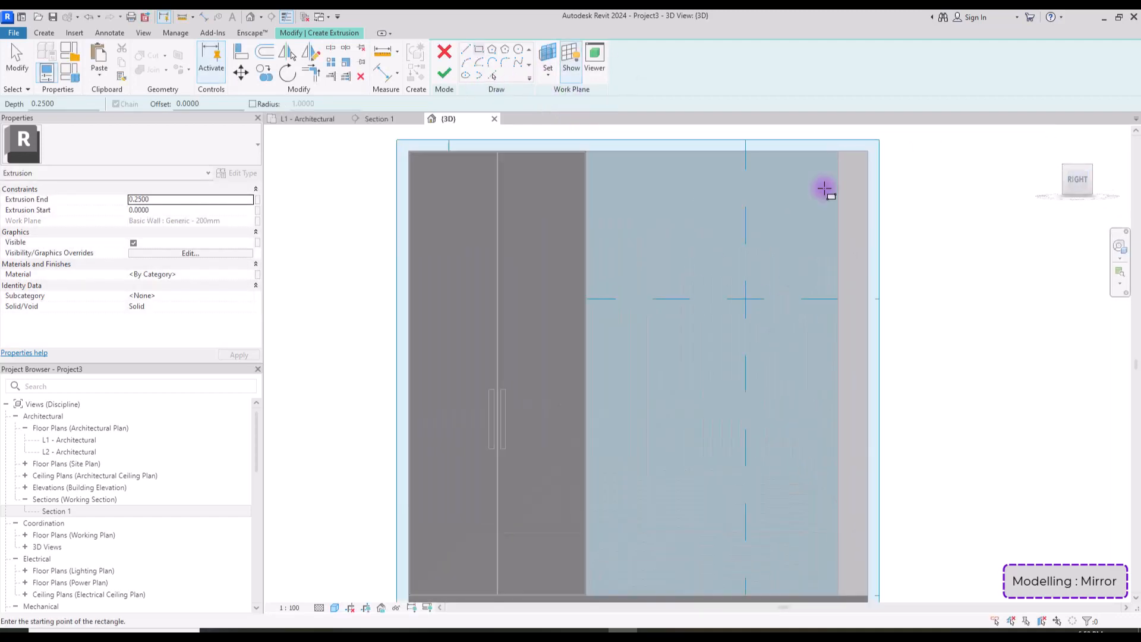
left_click(838, 151)
middle_click_drag(622, 492, 573, 339)
scroll(543, 382, "up", 3)
left_click(543, 382)
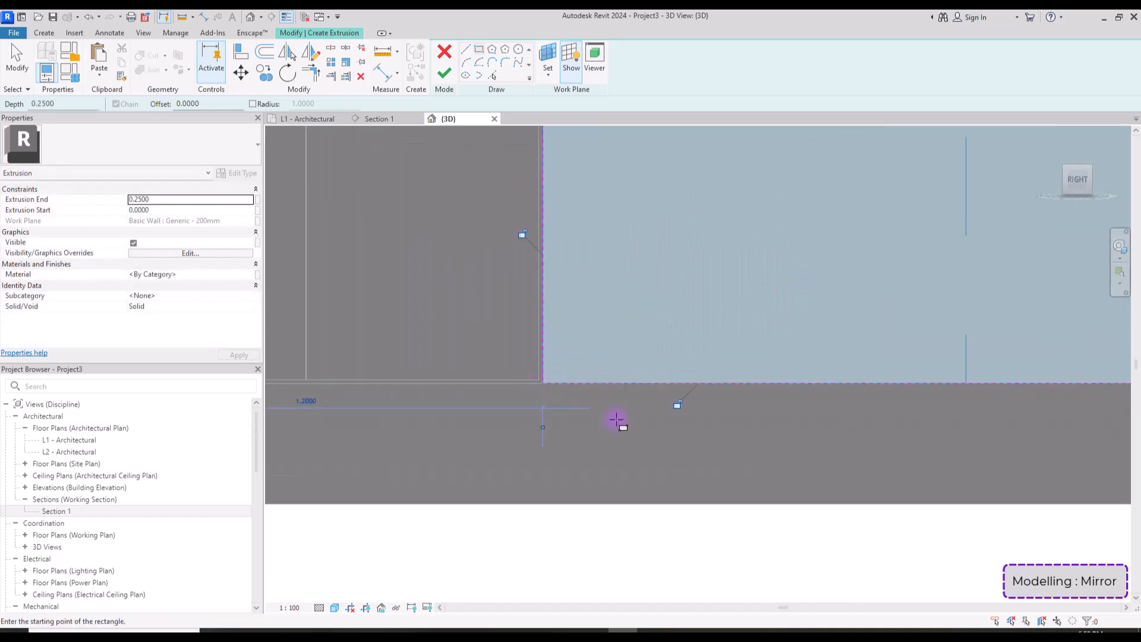
left_click(444, 72)
Set the mirror's extrusion end to 0.005 m.
scroll(743, 394, "down", 3)
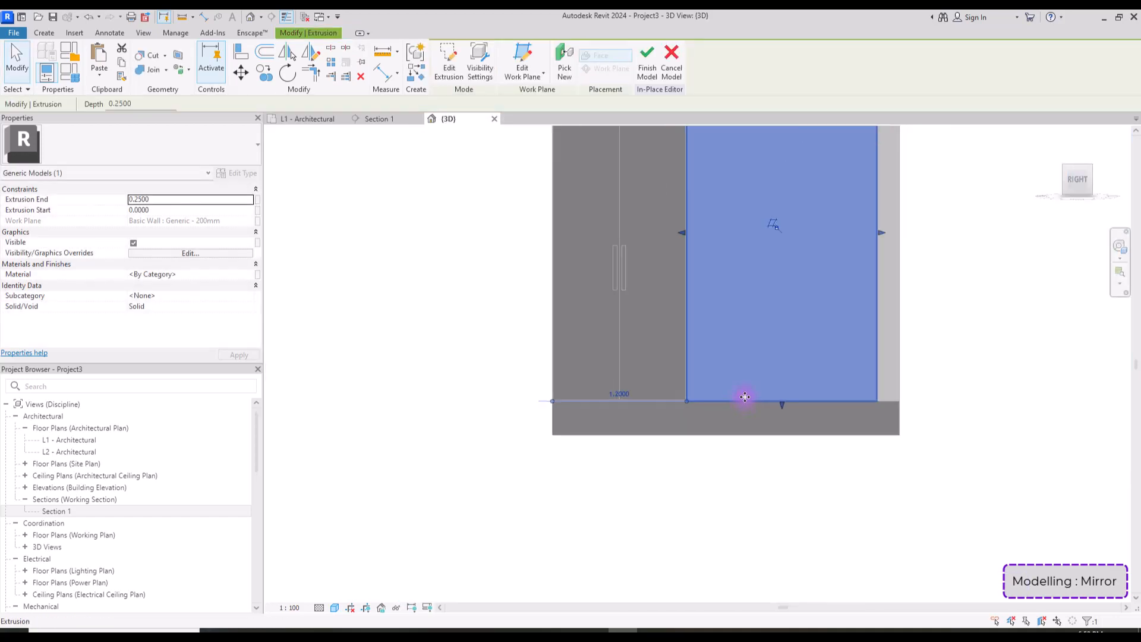
left_click(1064, 167)
double_click(142, 201)
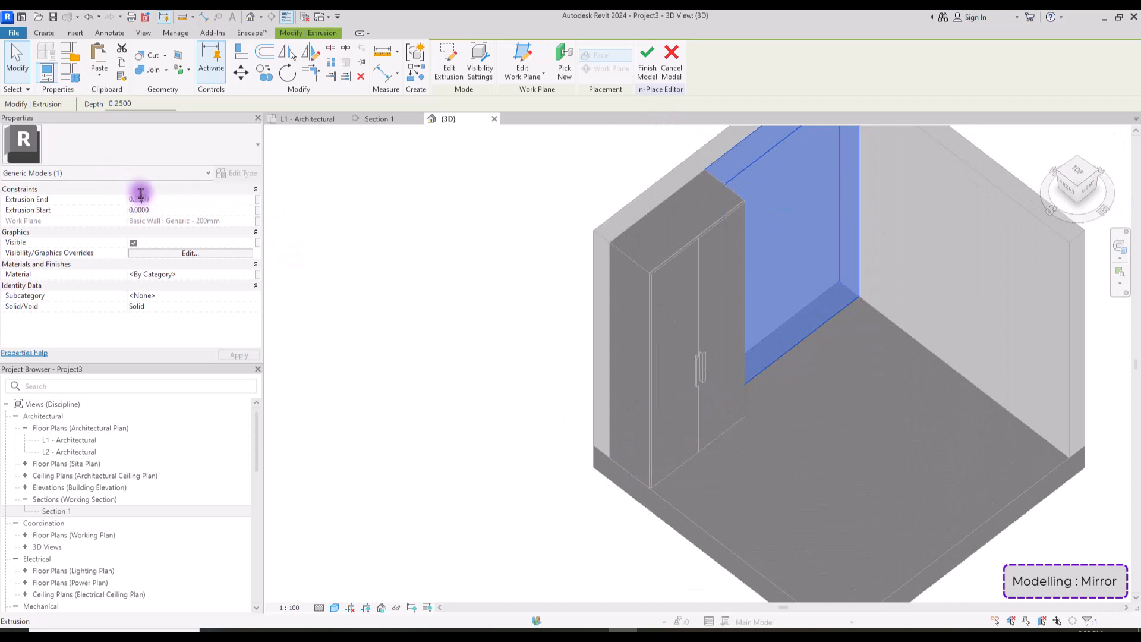
type("0.005")
Link the mirror's material to a new family parameter named Mirror and finish the in-place model.
left_click(258, 276)
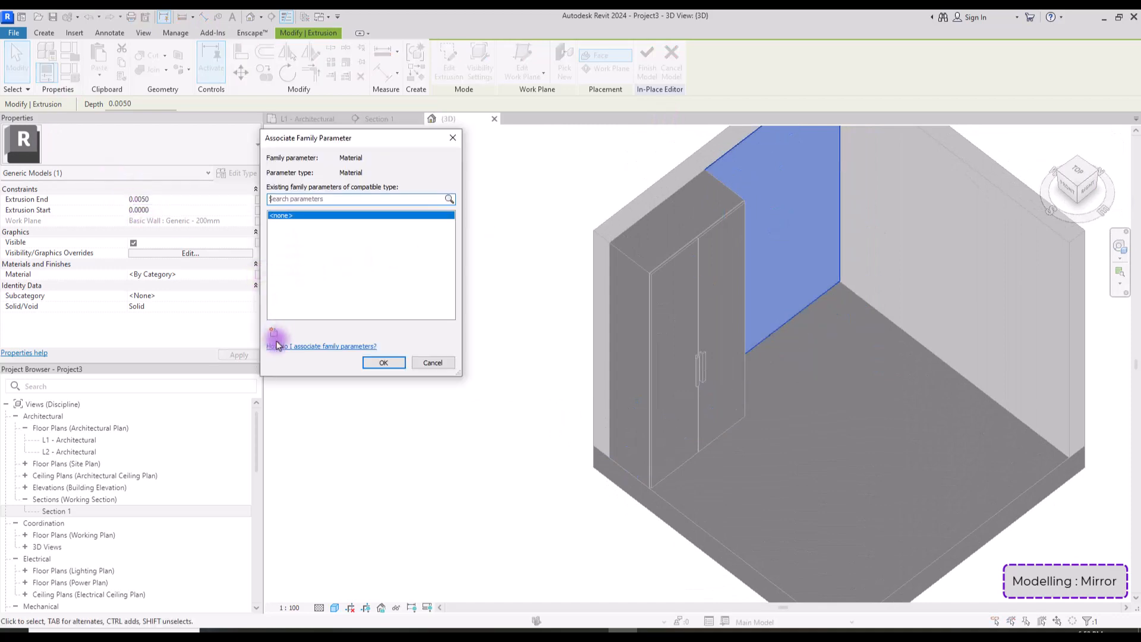
left_click(276, 330)
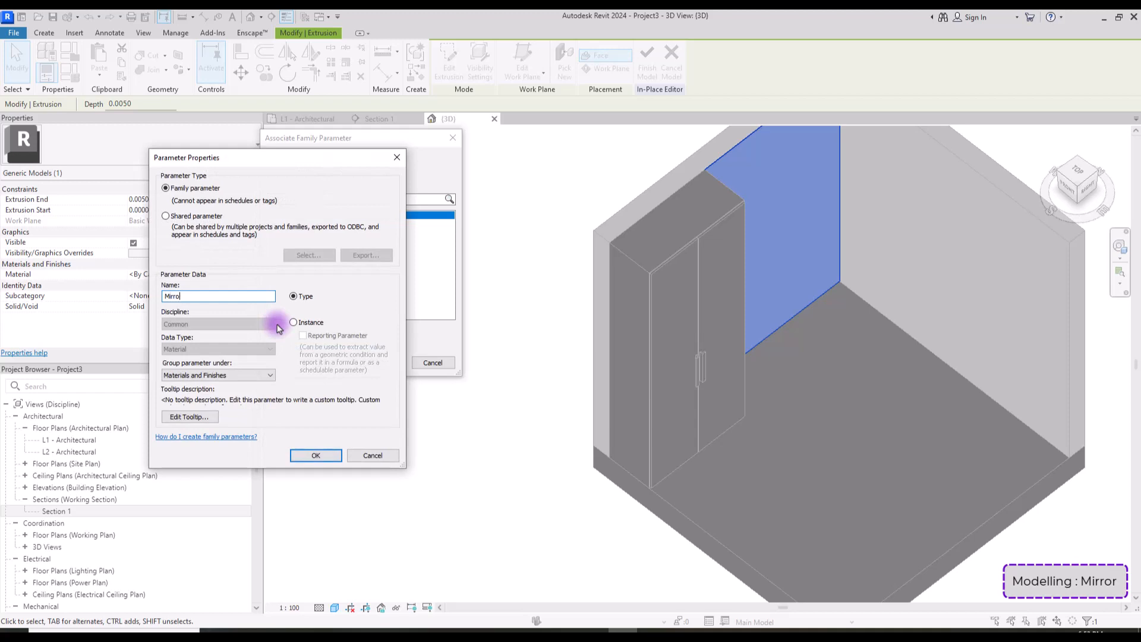
key("Return")
key("Return")
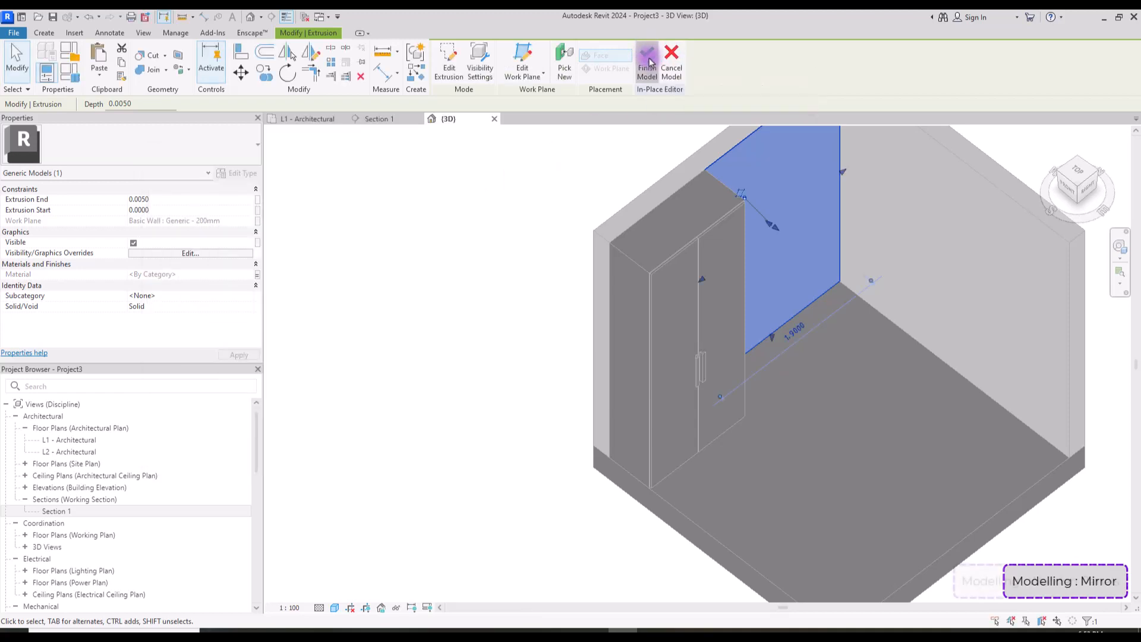
left_click(647, 60)
Create a new in-place component in the Generic Models category named Wooden Panels.
left_click(53, 33)
left_click(140, 68)
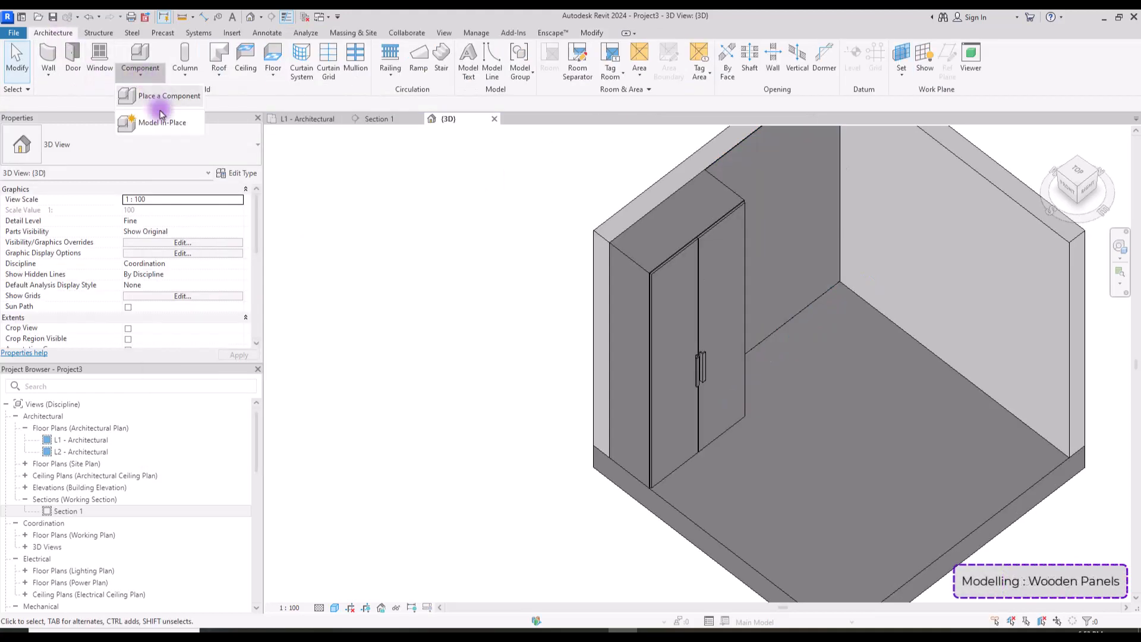
left_click(161, 124)
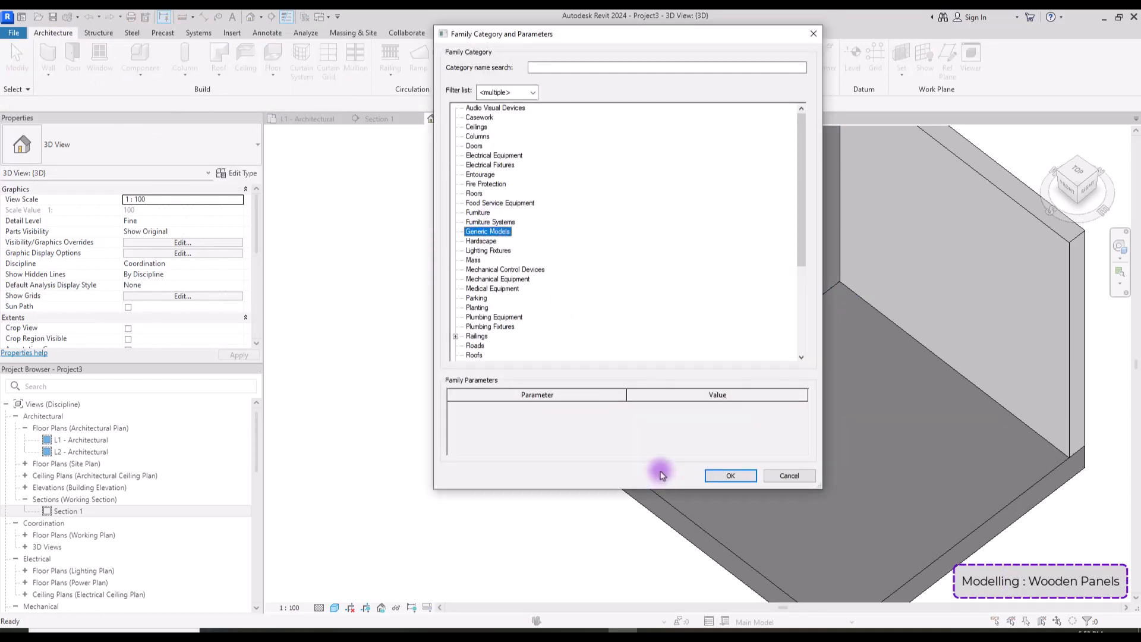
left_click(728, 476)
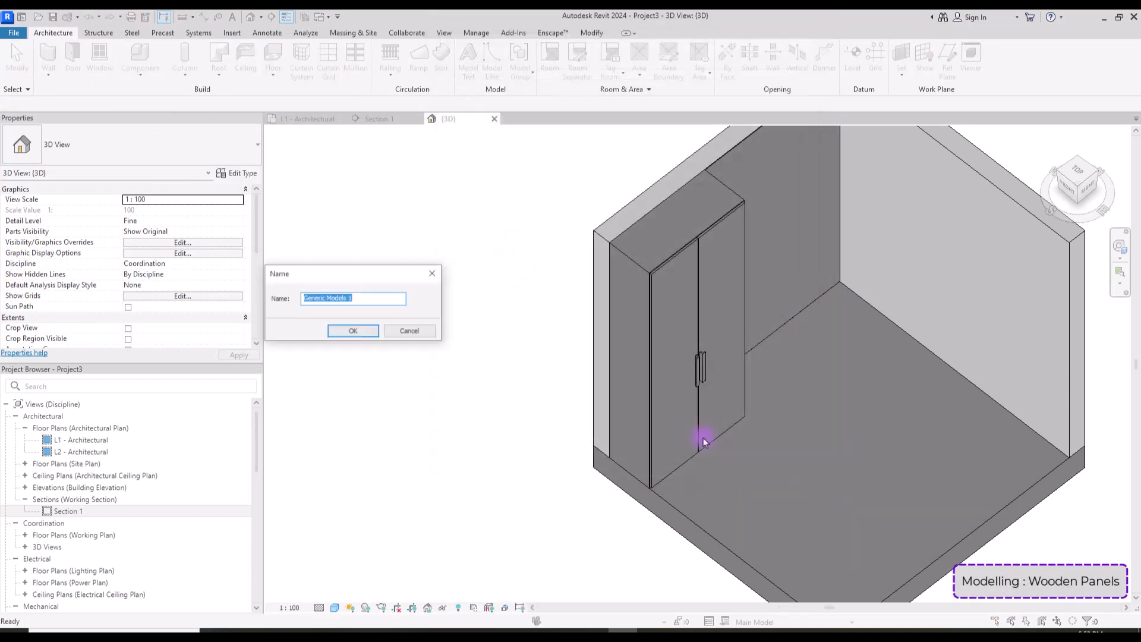
type("els")
left_click(348, 331)
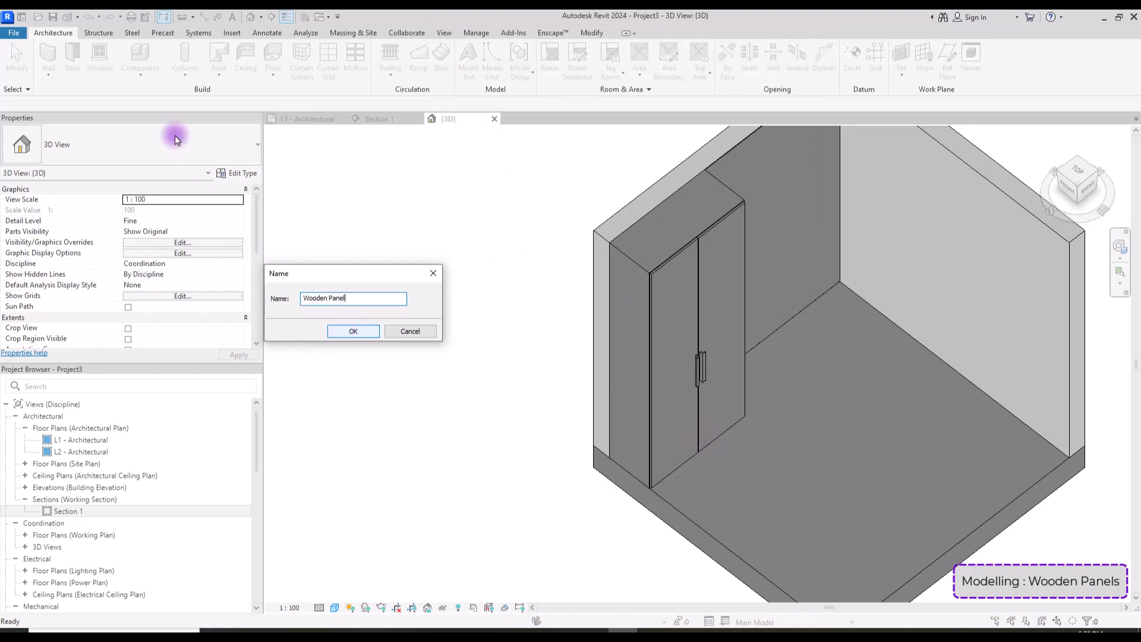
Start an extrusion for the wooden panels and pick the floor's top face as its work plane.
left_click(101, 54)
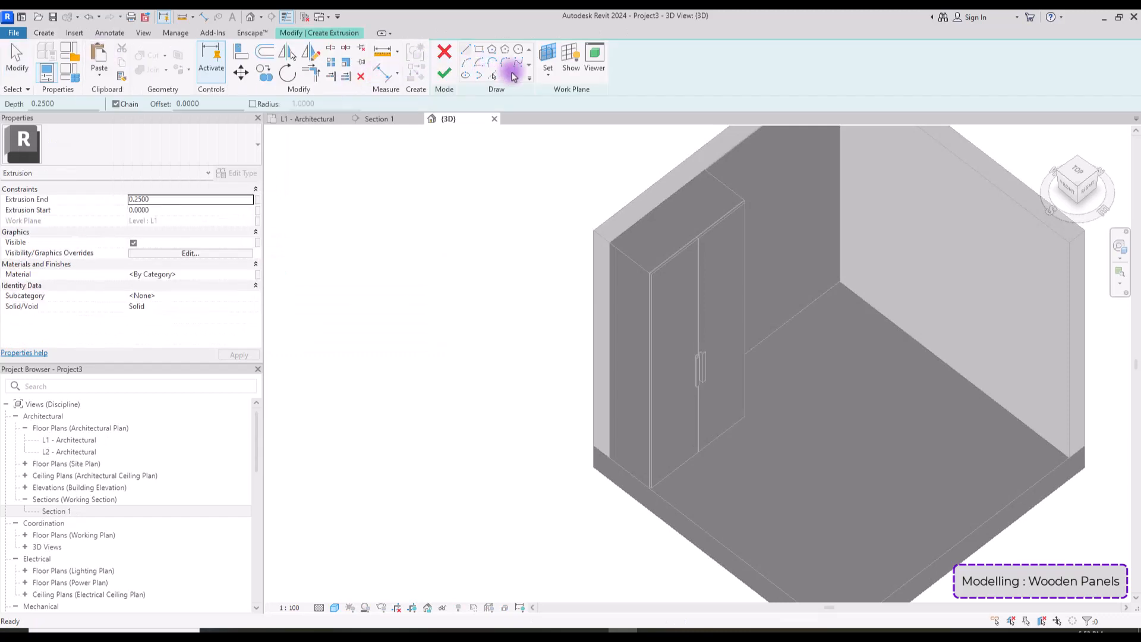
left_click(547, 70)
left_click(555, 93)
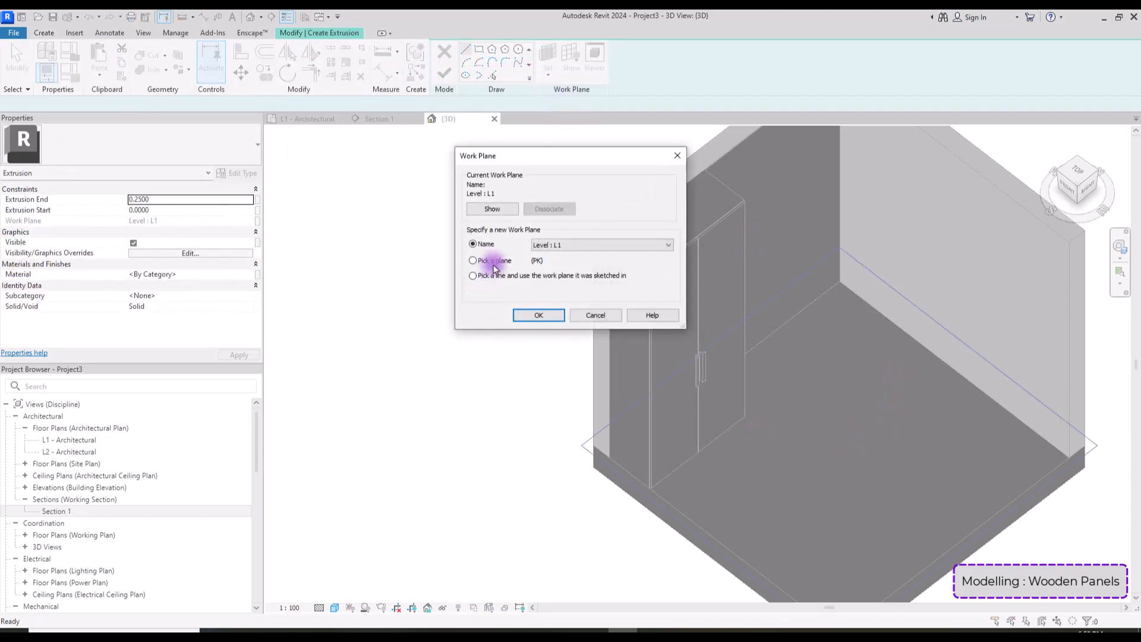
left_click(496, 263)
left_click(539, 315)
left_click(777, 448)
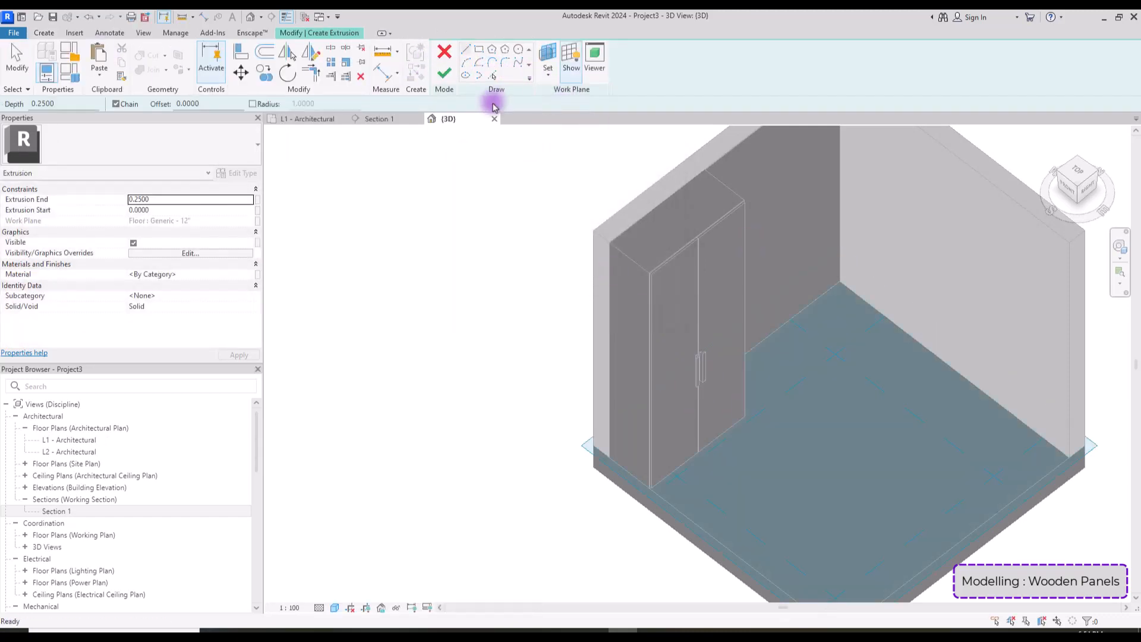
Sketch a rectangle about 0.02 m by 0.005 m against the mirror's face, near the side of the wardrobe.
left_click(476, 51)
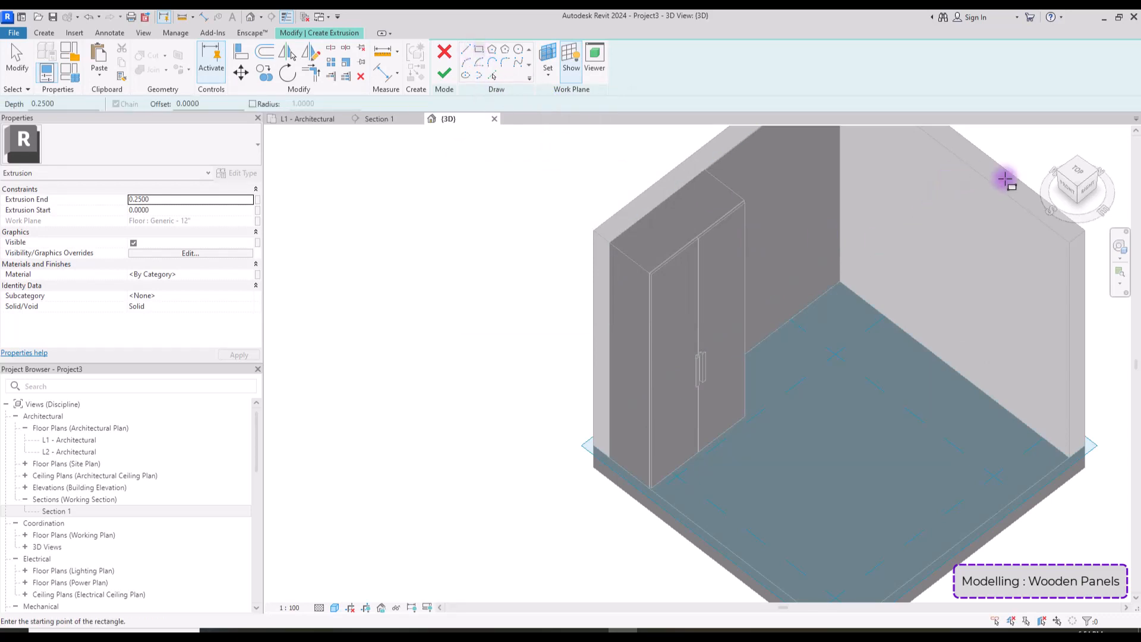
left_click(1074, 174)
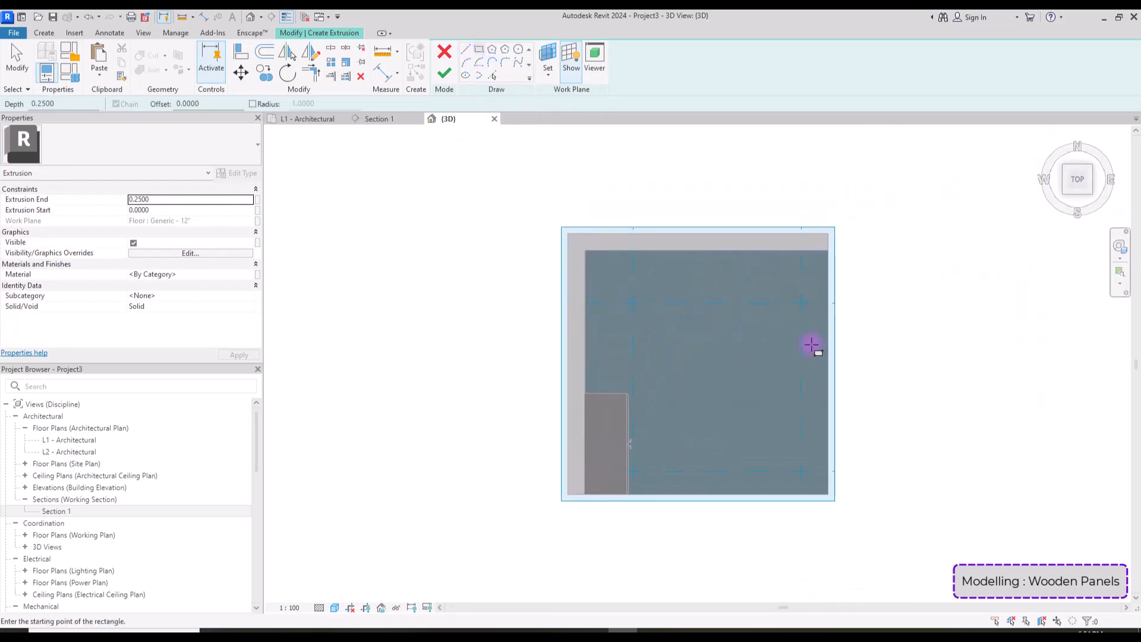
scroll(975, 425, "up", 5)
scroll(957, 435, "up", 4)
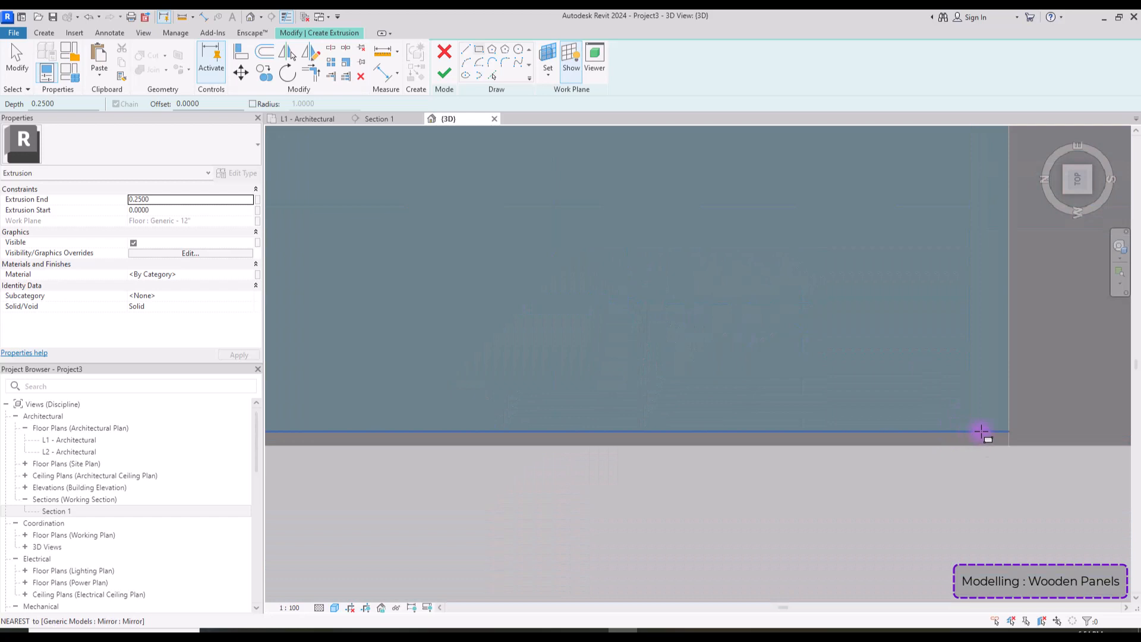
left_click(981, 430)
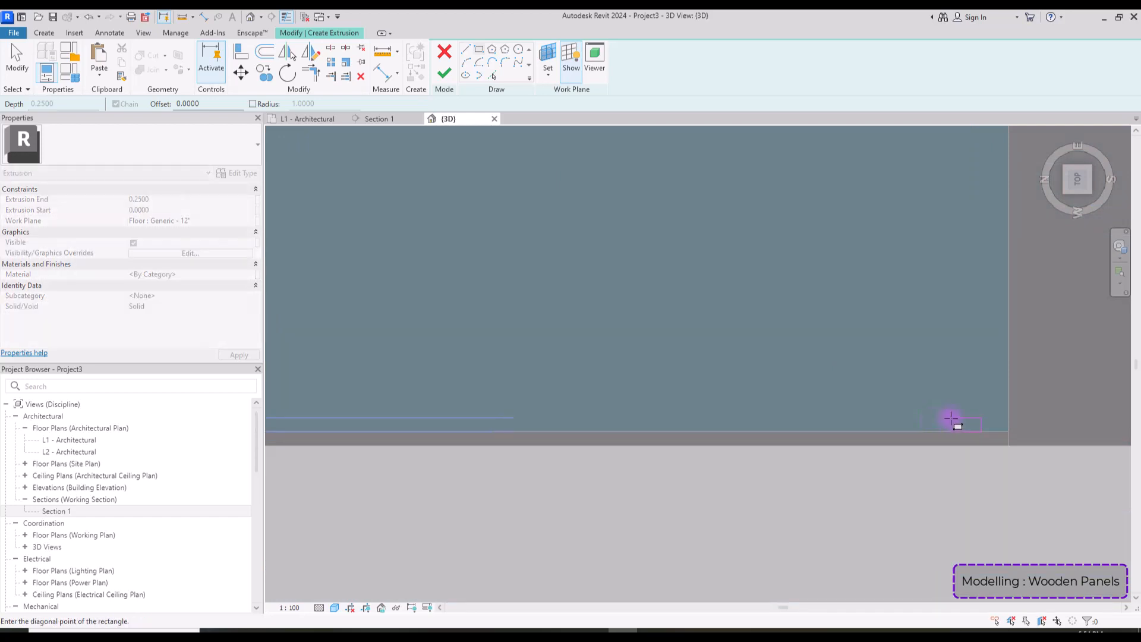
left_click(951, 418)
key("Escape")
key("Escape")
scroll(887, 360, "up", 3)
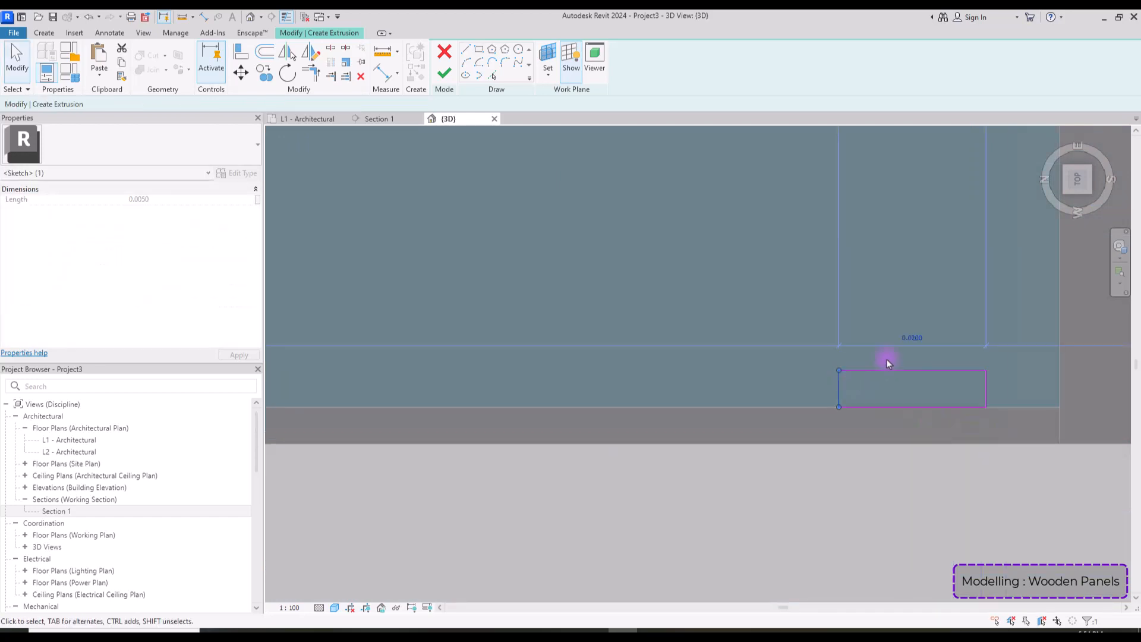
Copy the small rectangle repeatedly along the mirror at 0.03 m spacing to form a row of slats, and finish the sketch.
left_click(766, 288)
mouse_move(799, 300)
left_mouse_down()
mouse_move(996, 456)
mouse_move(998, 435)
left_mouse_up()
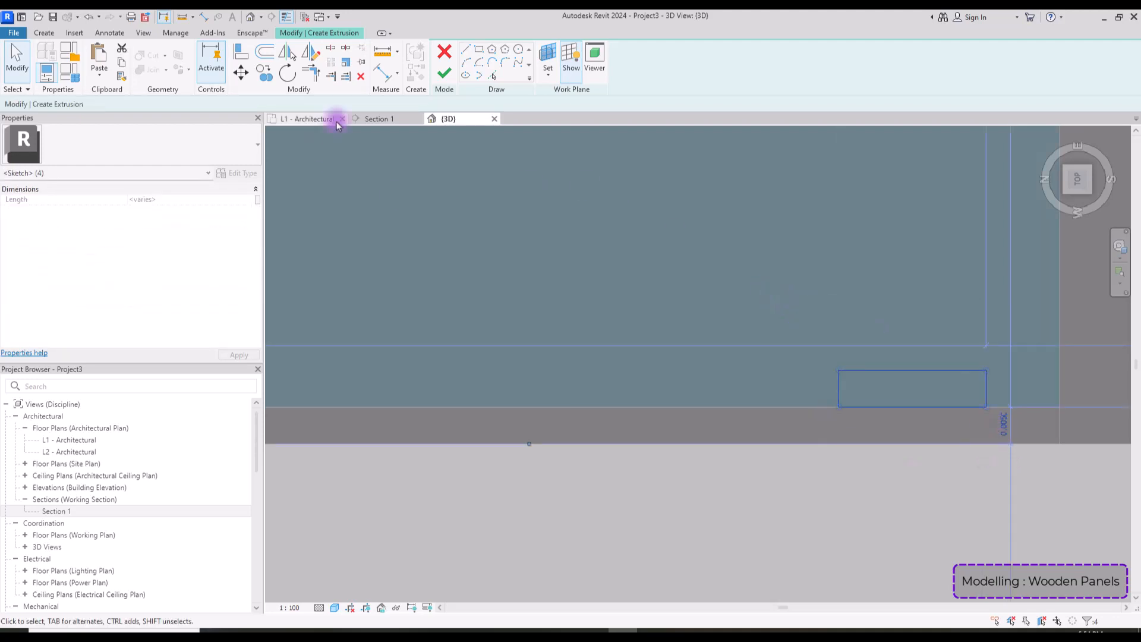
left_click(265, 72)
scroll(865, 407, "down", 3)
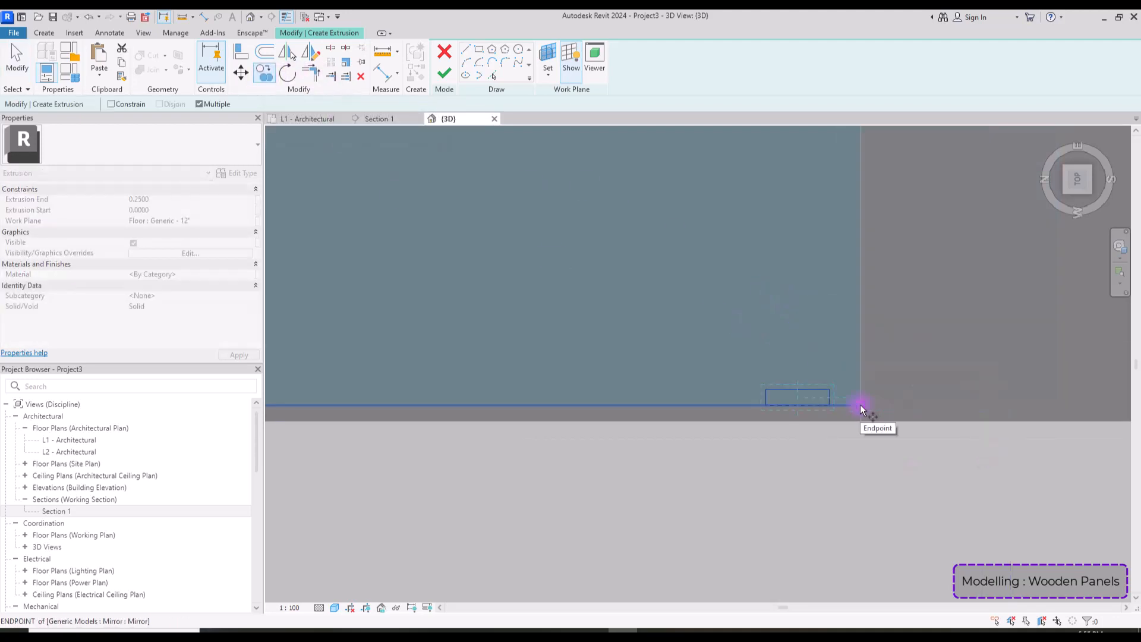
left_click(860, 406)
left_click(765, 406)
left_click(670, 405)
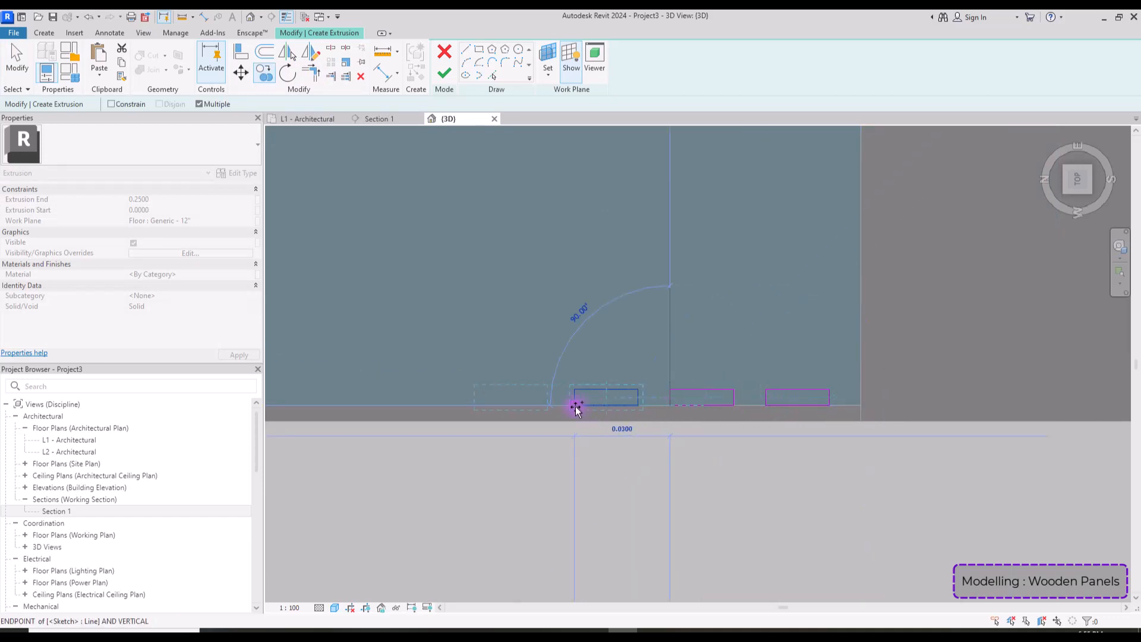
left_click(575, 406)
left_click(479, 406)
middle_click_drag(466, 408, 763, 421)
left_click(679, 419)
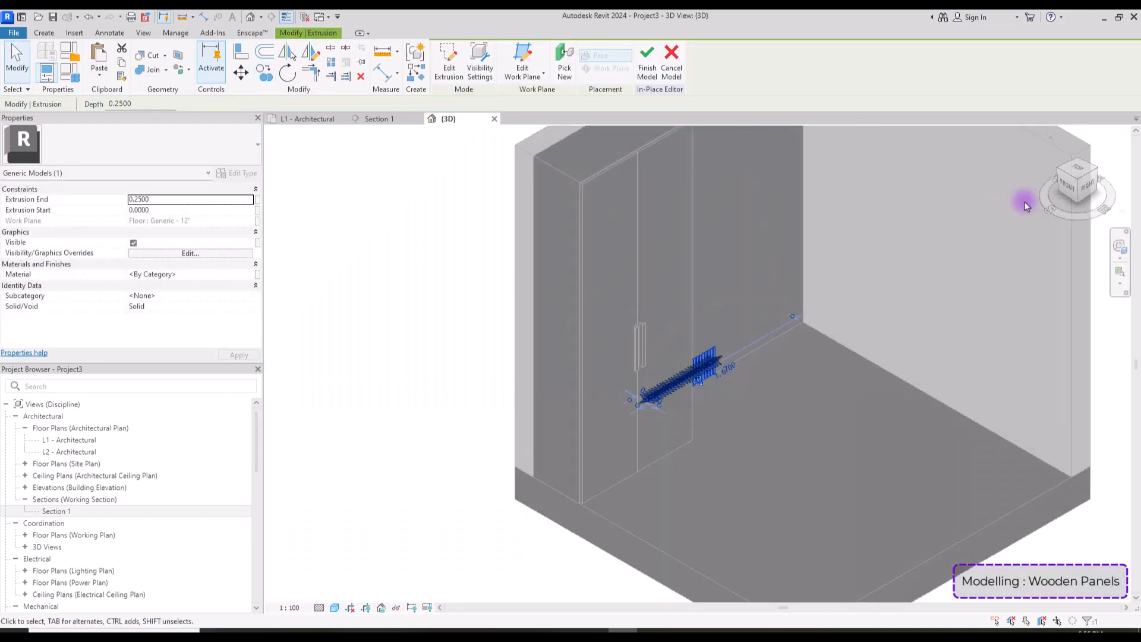
Stretch the slat extrusion up to the top of the wall, 3.0 m high.
left_click(1023, 199)
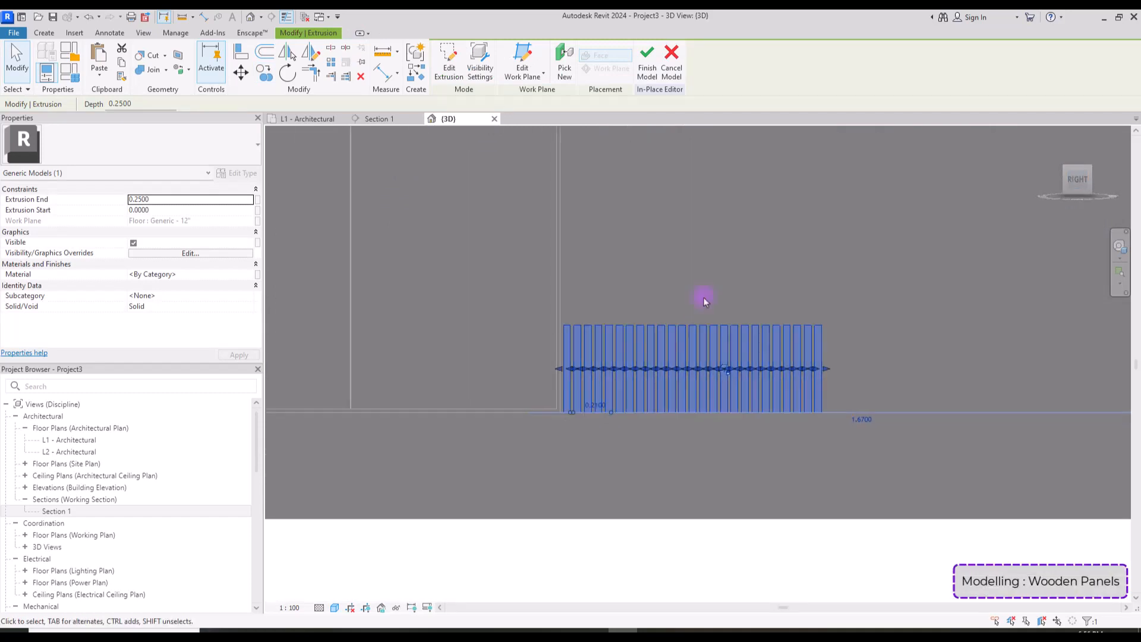
left_click(703, 298)
left_click(698, 325)
scroll(664, 401, "down", 5)
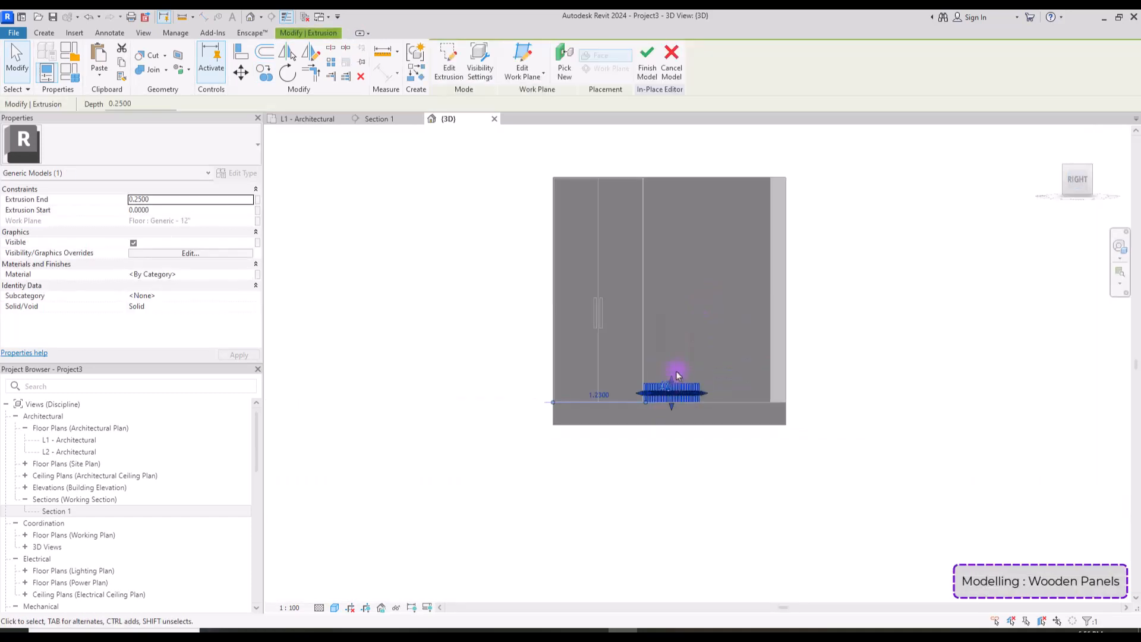
left_click_drag(676, 374, 707, 177)
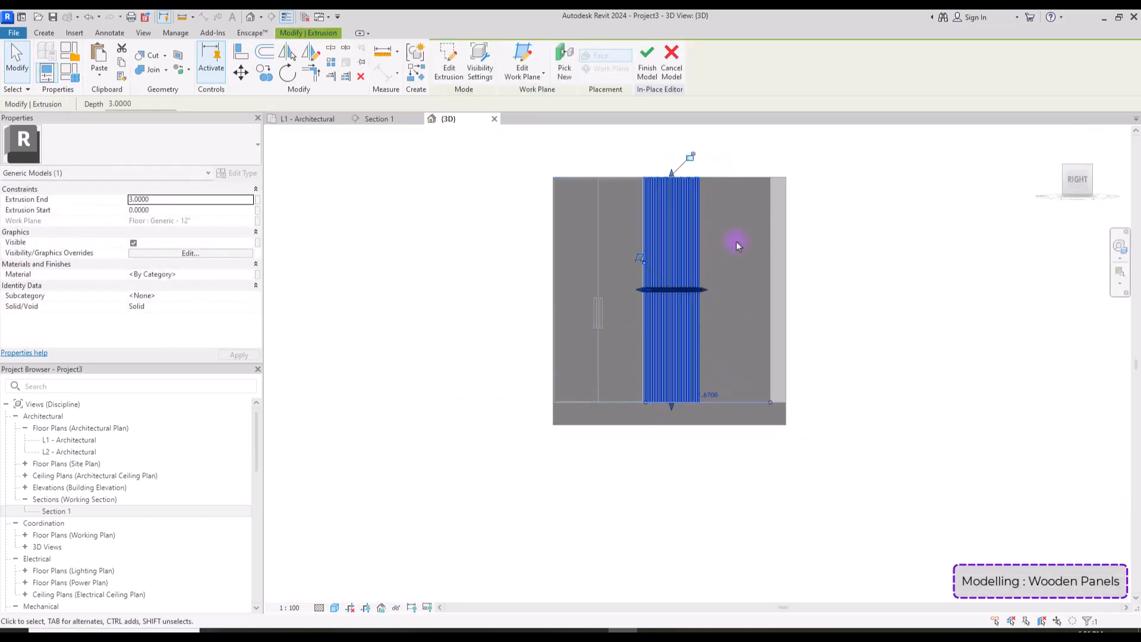
left_click(782, 213)
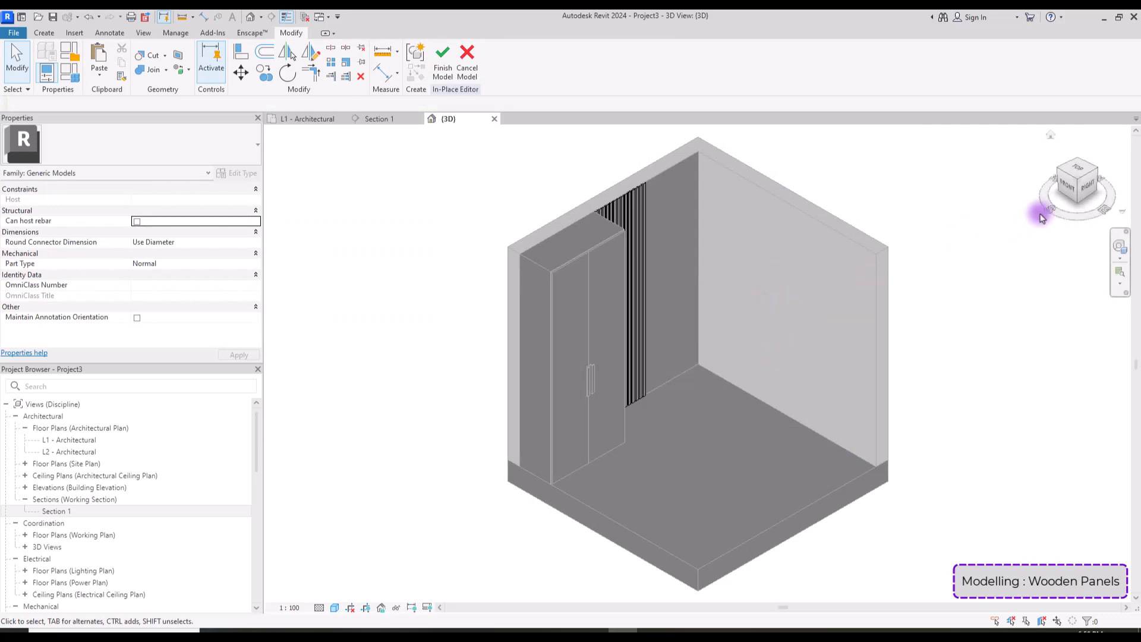
Link the slats' material to a new family parameter named Wooden Panel and finish the in-place model.
left_click(1087, 187)
left_click(761, 259)
left_click(257, 274)
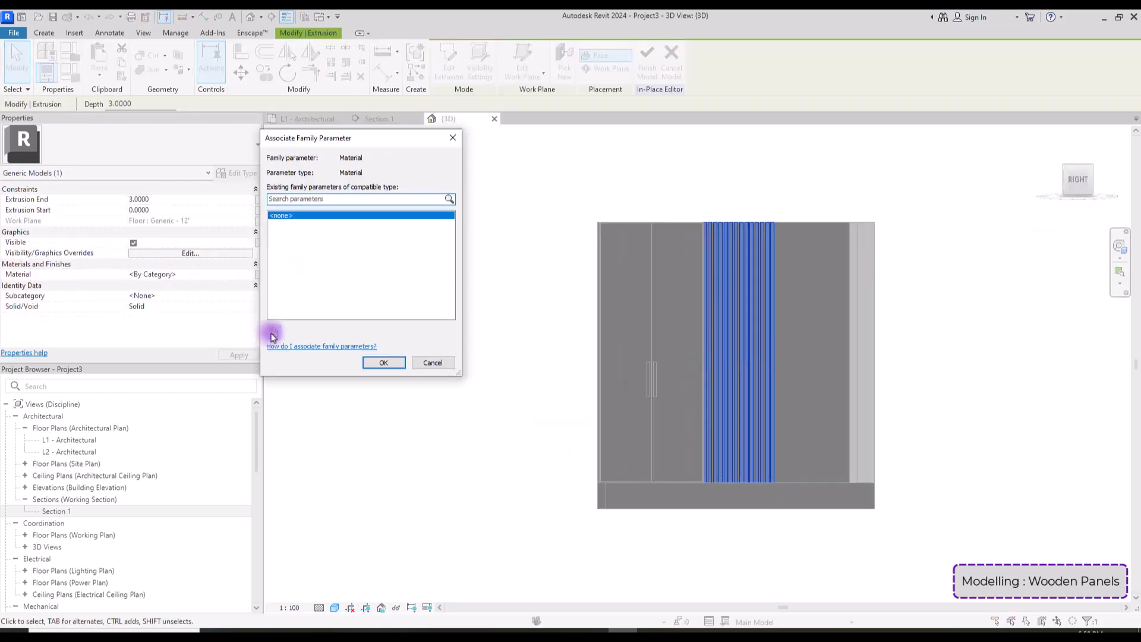
left_click(270, 335)
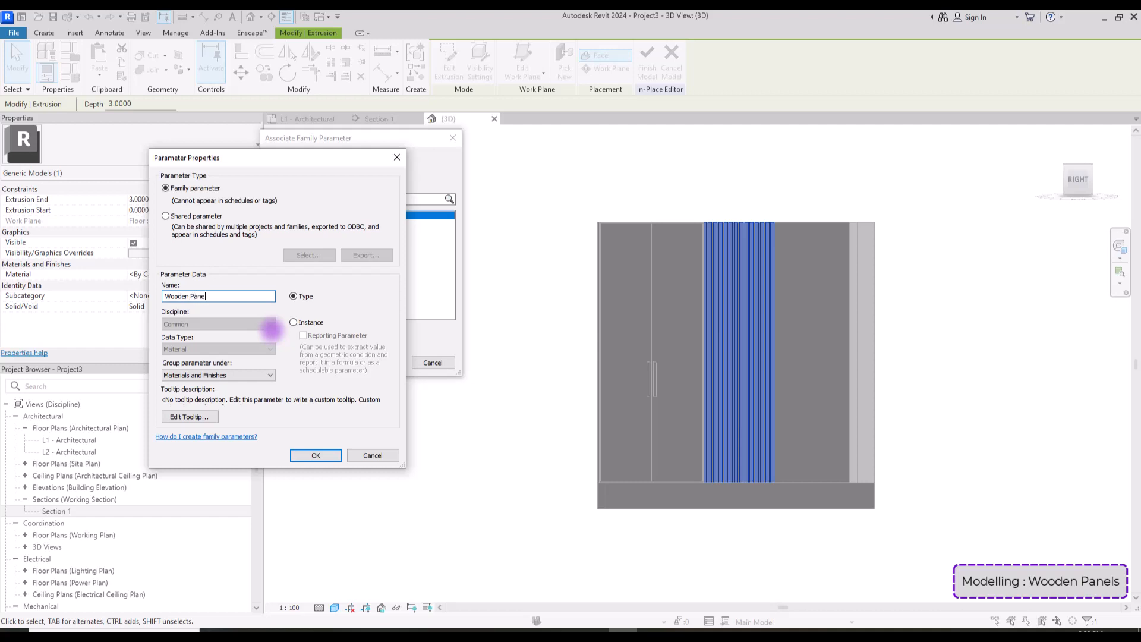
left_click(316, 455)
left_click(375, 362)
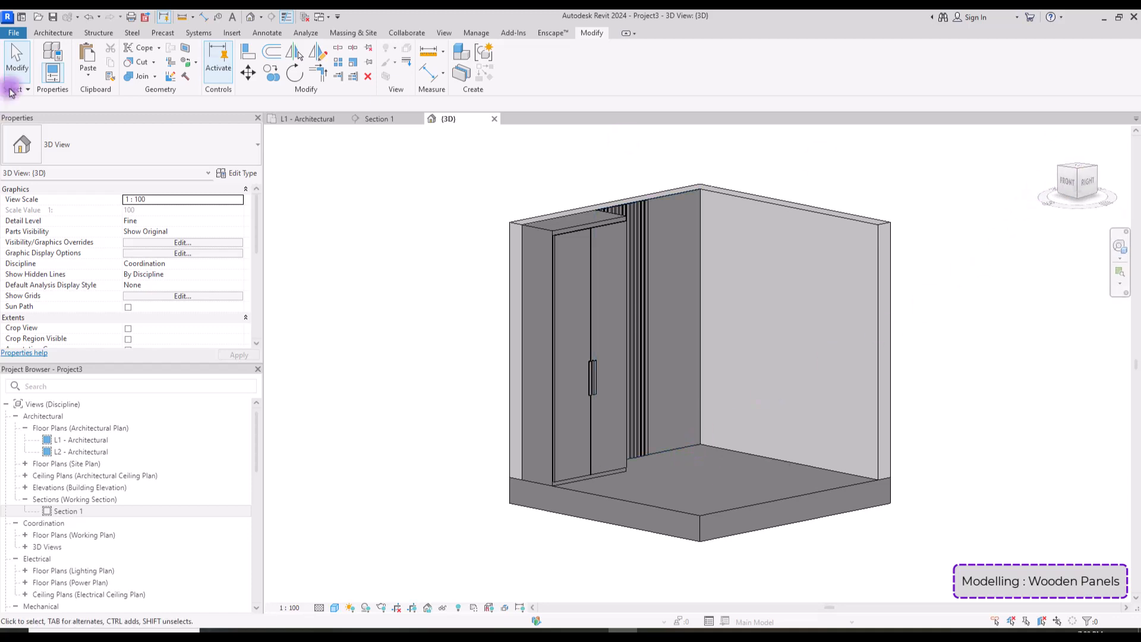
Create a new in-place Generic Models component and start an extrusion with the wardrobe's front face as its work plane.
left_click(47, 33)
left_click(141, 75)
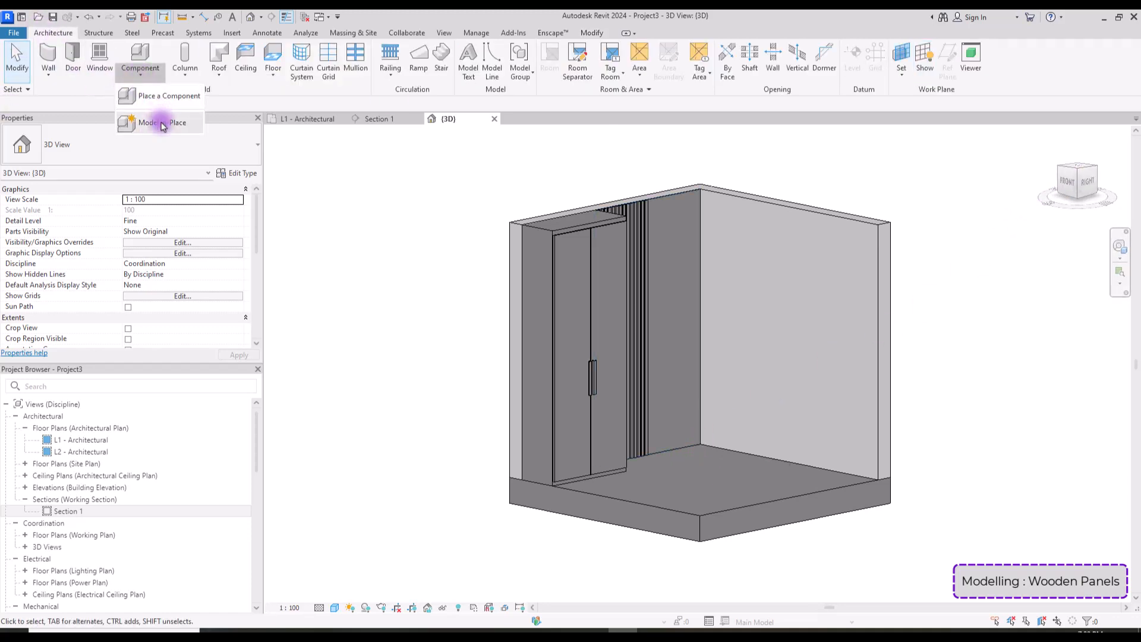
left_click(161, 120)
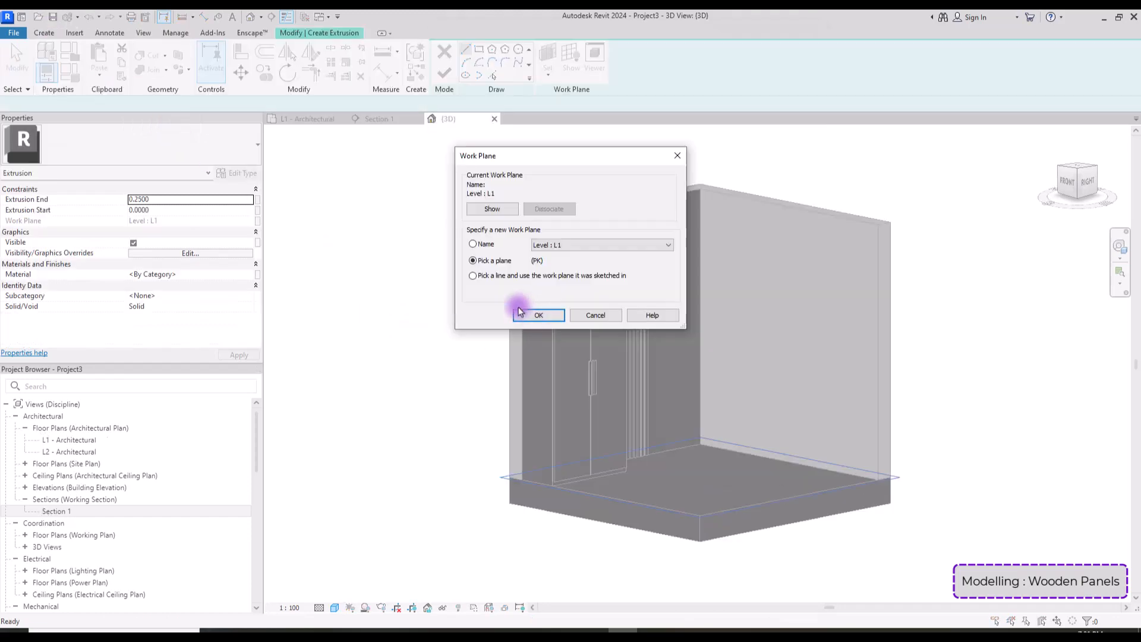
left_click(522, 309)
scroll(636, 443, "up", 5)
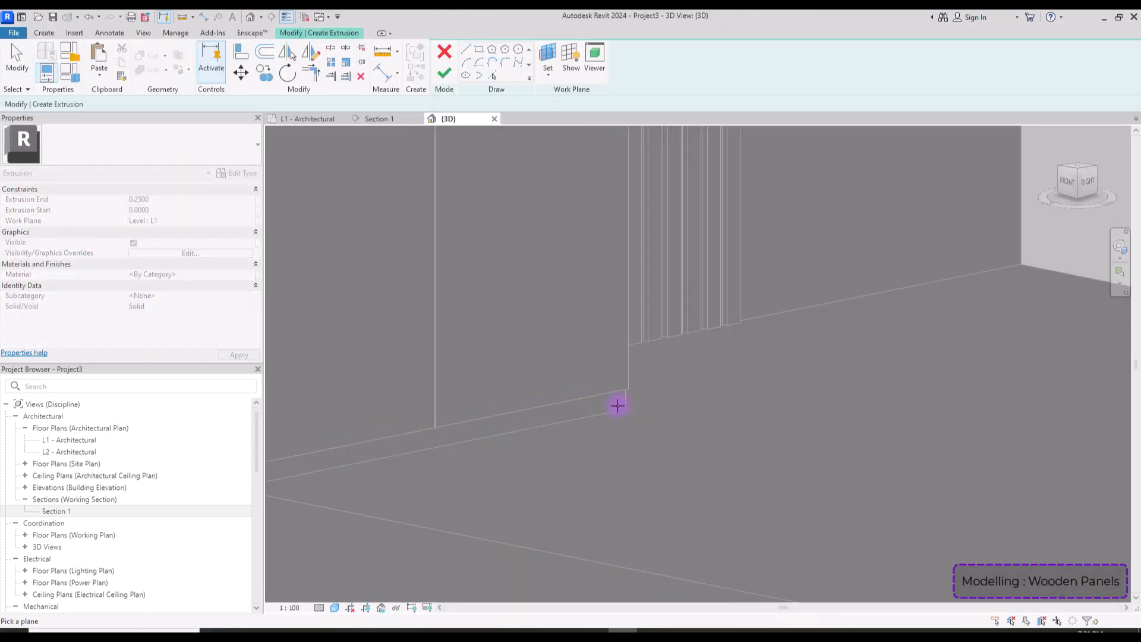
left_click(618, 405)
scroll(570, 377, "down", 5)
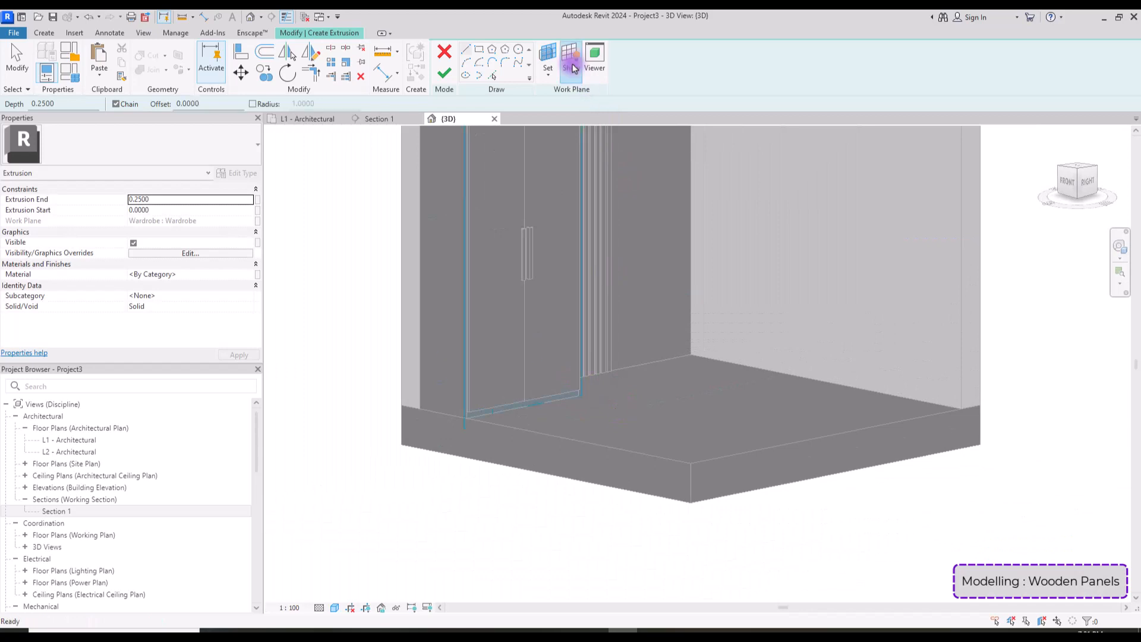
Sketch a low rectangle standing on the floor from the wardrobe's side across to the adjacent wall.
left_click(1087, 181)
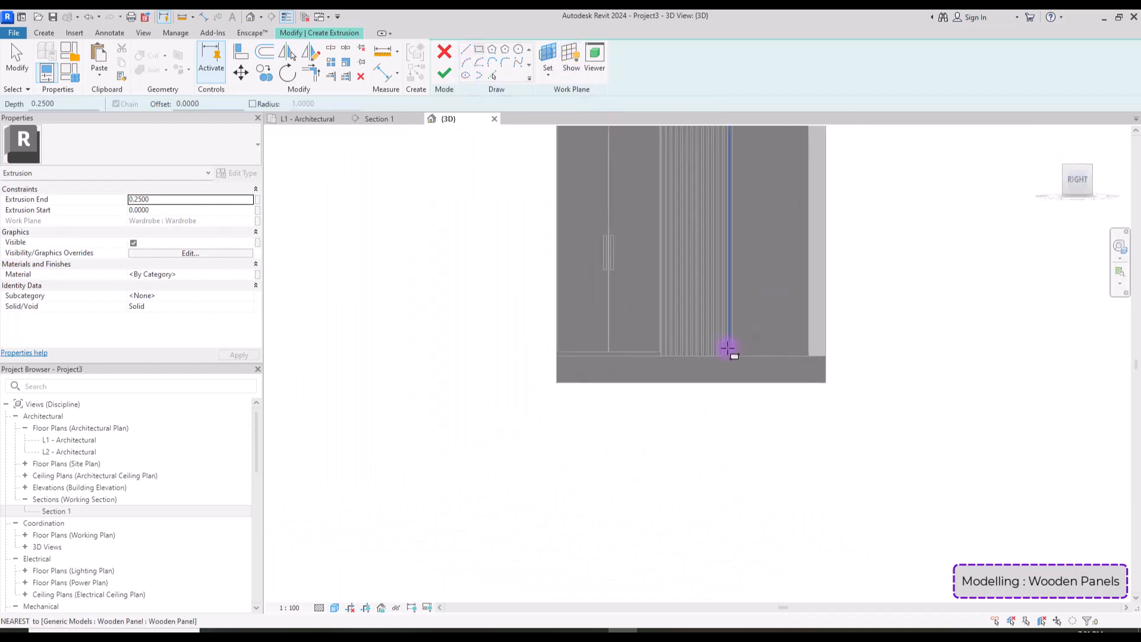
scroll(728, 348, "up", 5)
left_click(469, 424)
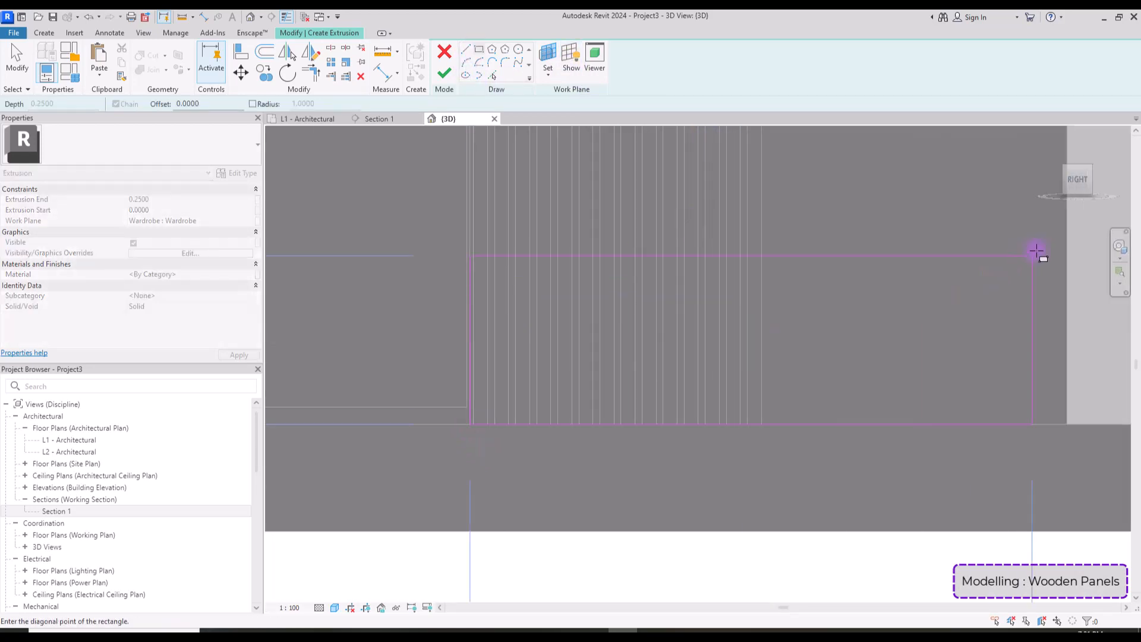
left_click(1073, 238)
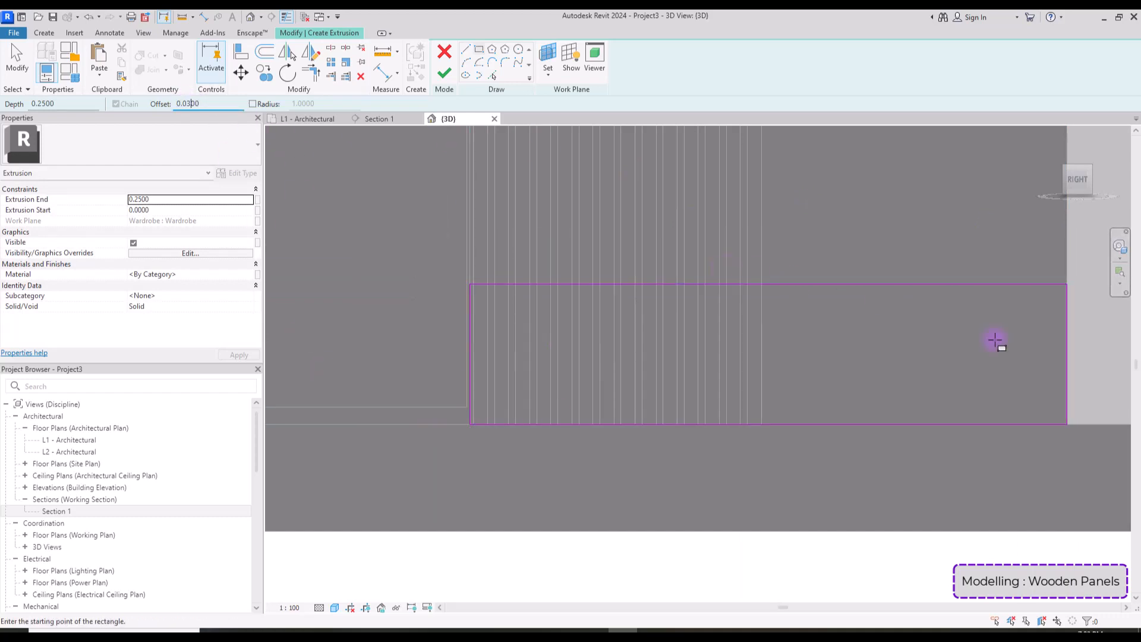
Add an inner rectangle offset 0.03 m inside the first one and finish the frame's extrusion sketch.
left_click(1067, 284)
key("space")
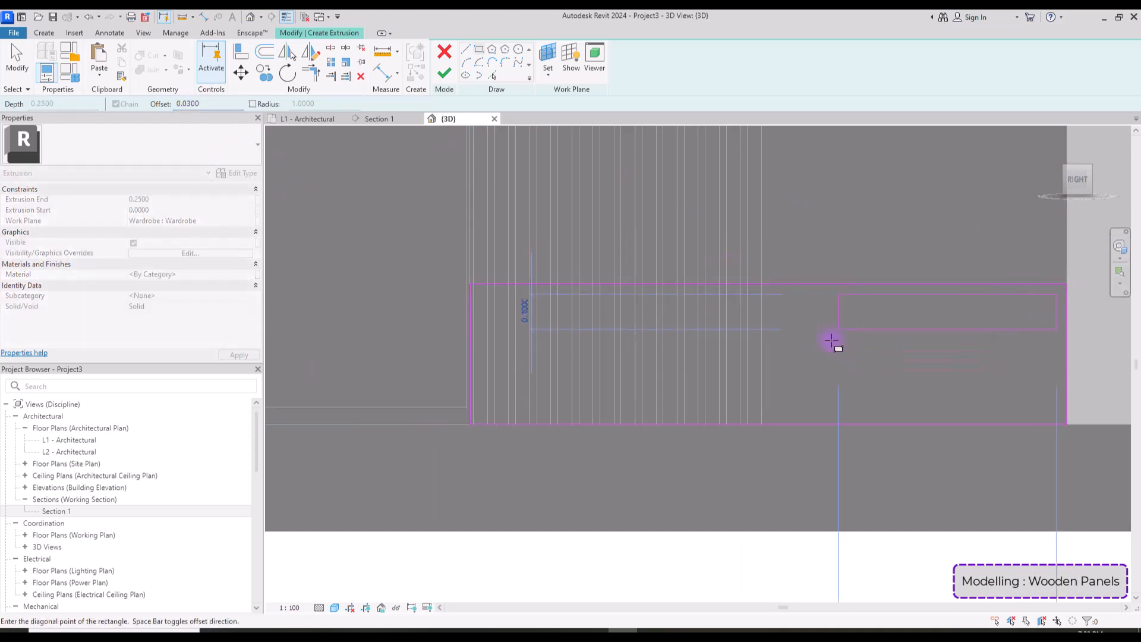
left_click(469, 423)
left_click(444, 73)
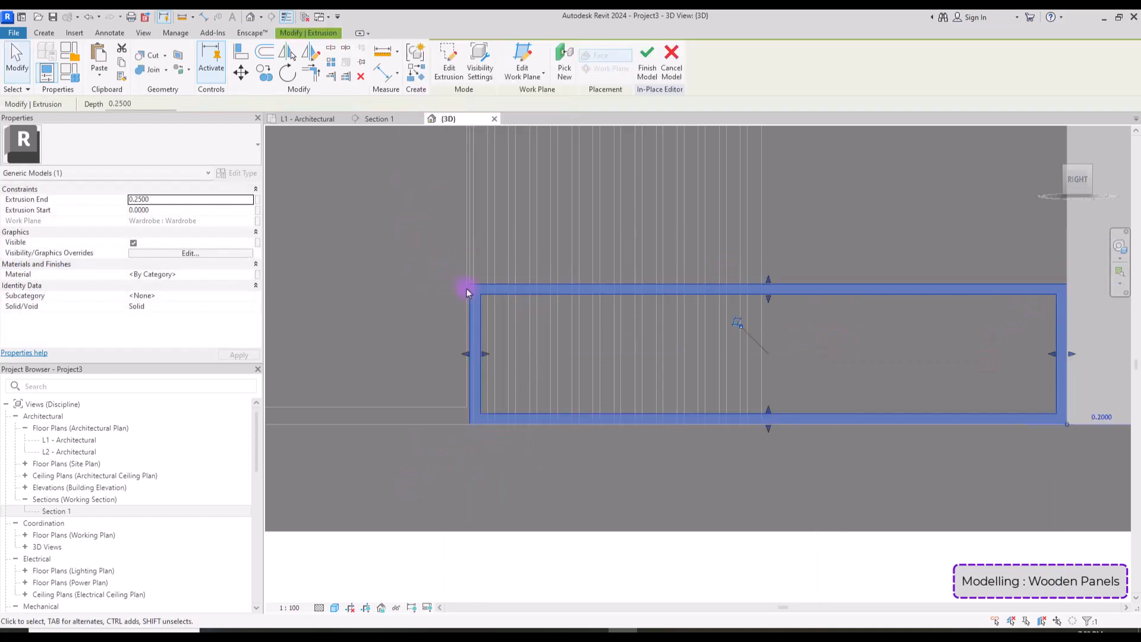
Stretch the frame extrusion back towards the mirrored wall to an extrusion end of -0.48 m.
left_click(1075, 162)
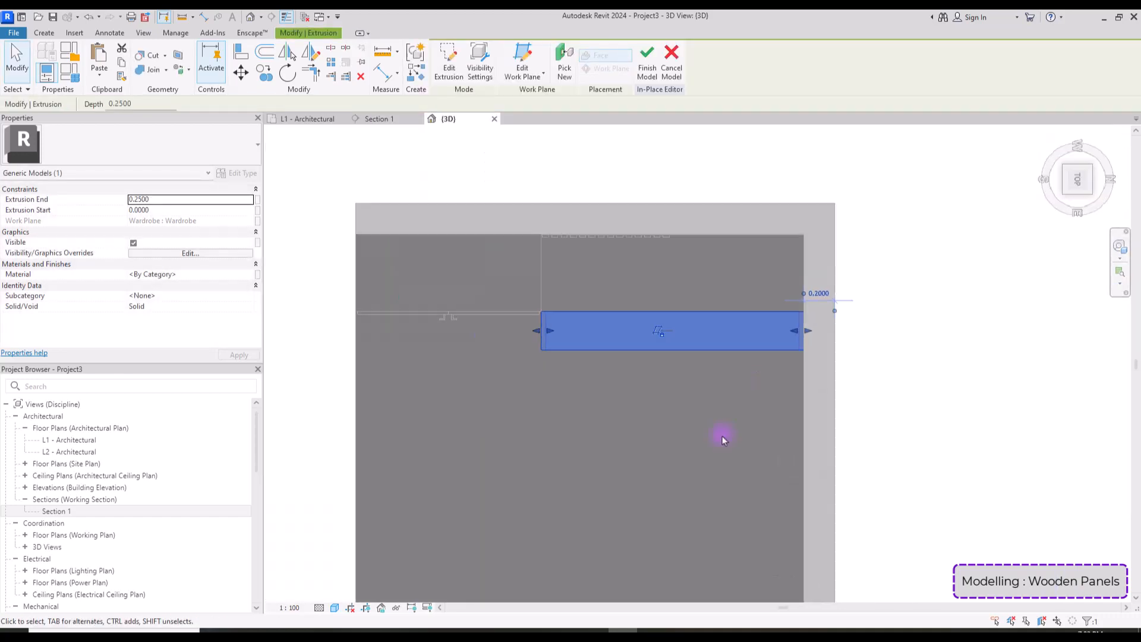
middle_click_drag(656, 293, 671, 355)
scroll(671, 356, "up", 2)
left_click(670, 356)
left_click(606, 453)
left_click_drag(699, 381, 690, 258)
Link the frame's material to a new family parameter named Wood and finish the in-place model.
middle_click_drag(883, 218, 275, 520, "shift")
left_click(257, 274)
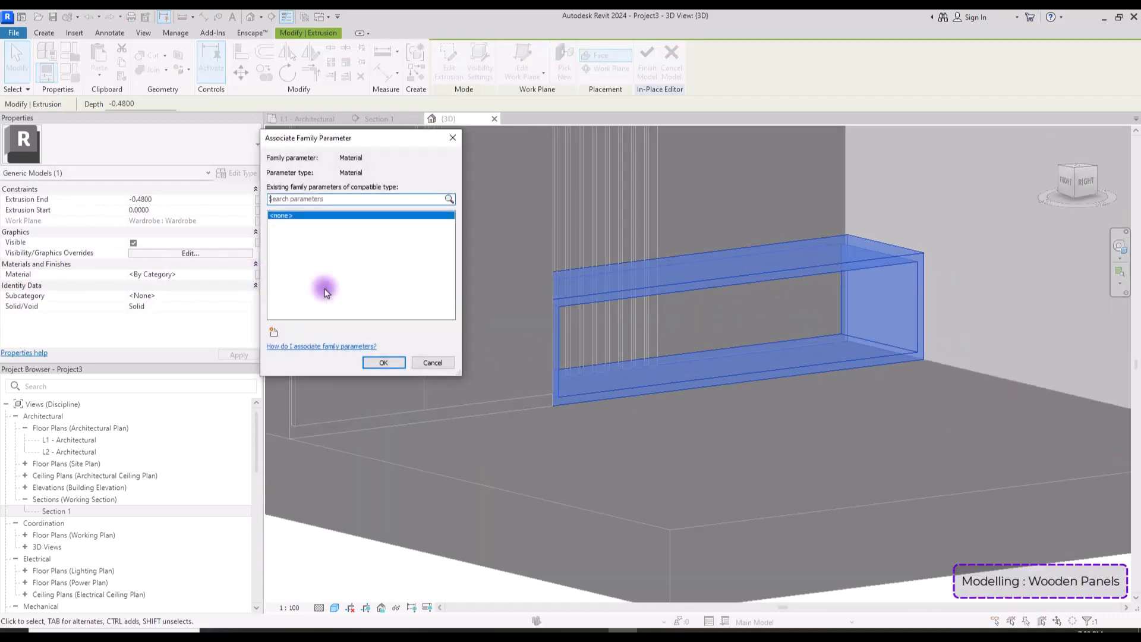
left_click(273, 332)
type("Wood")
key("Return")
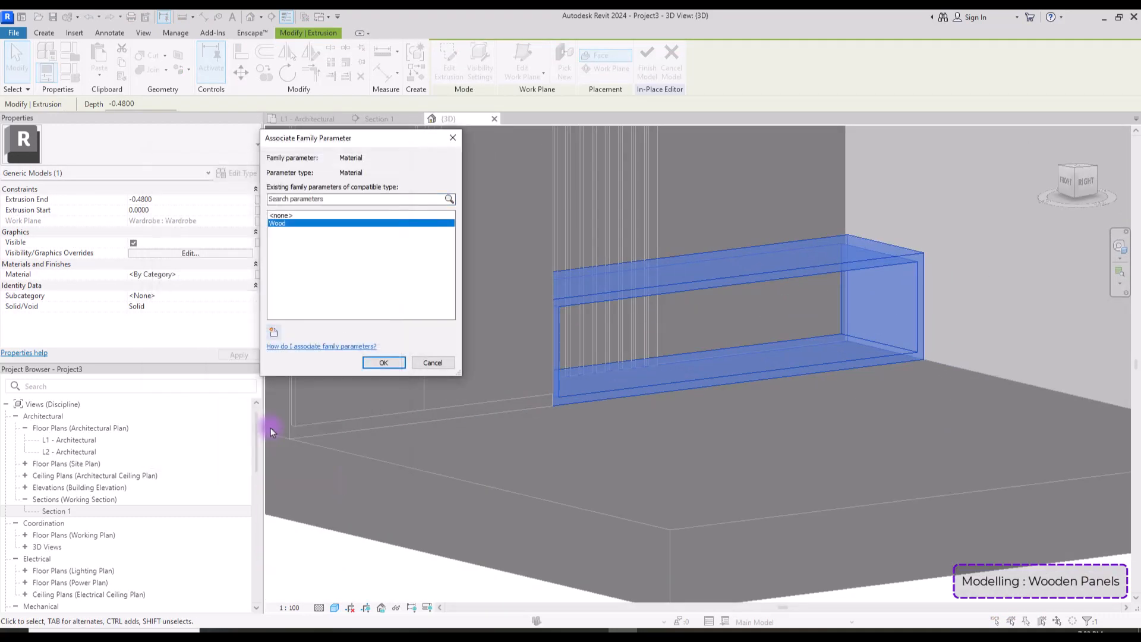
left_click(381, 362)
left_click(473, 221)
left_click(450, 64)
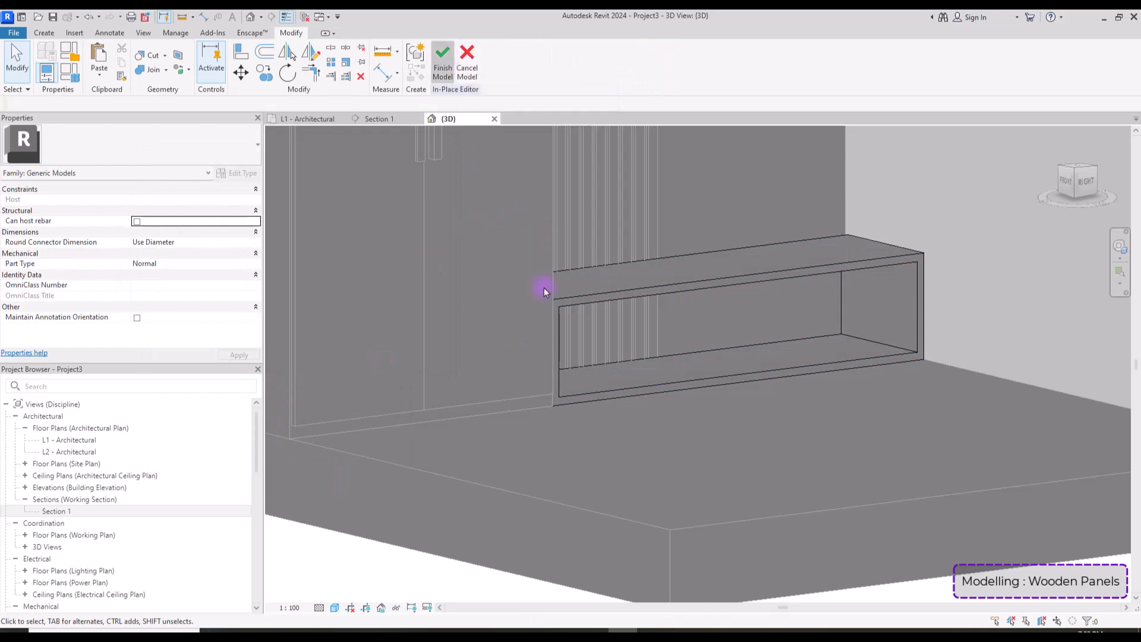
Create a new in-place component in the Generic Models category named Drawer.
scroll(681, 397, "down", 5)
scroll(715, 488, "up", 3)
left_click(141, 72)
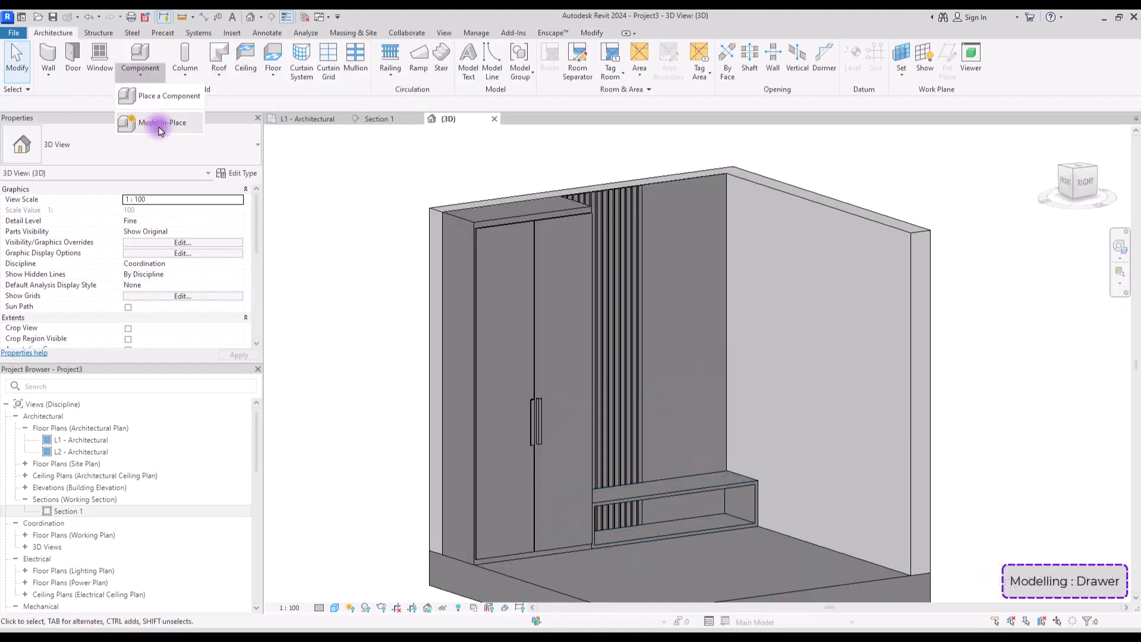
left_click(160, 122)
left_click(733, 469)
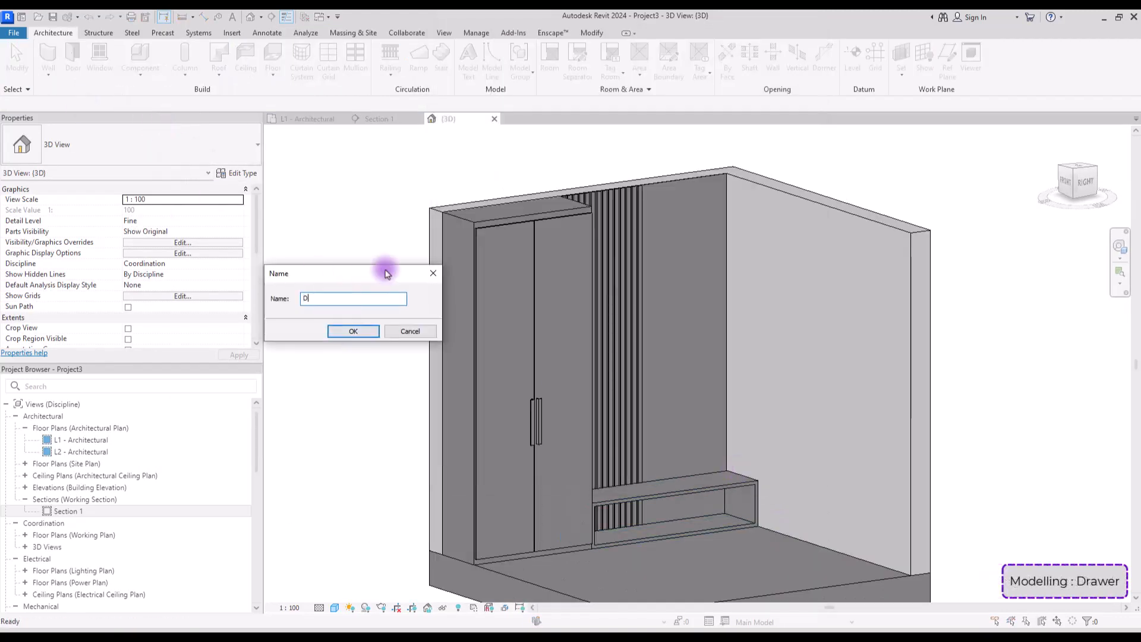
type("Drawer")
left_click(354, 331)
Start an extrusion for the drawer and pick the back face of the low frame as its work plane.
left_click(103, 58)
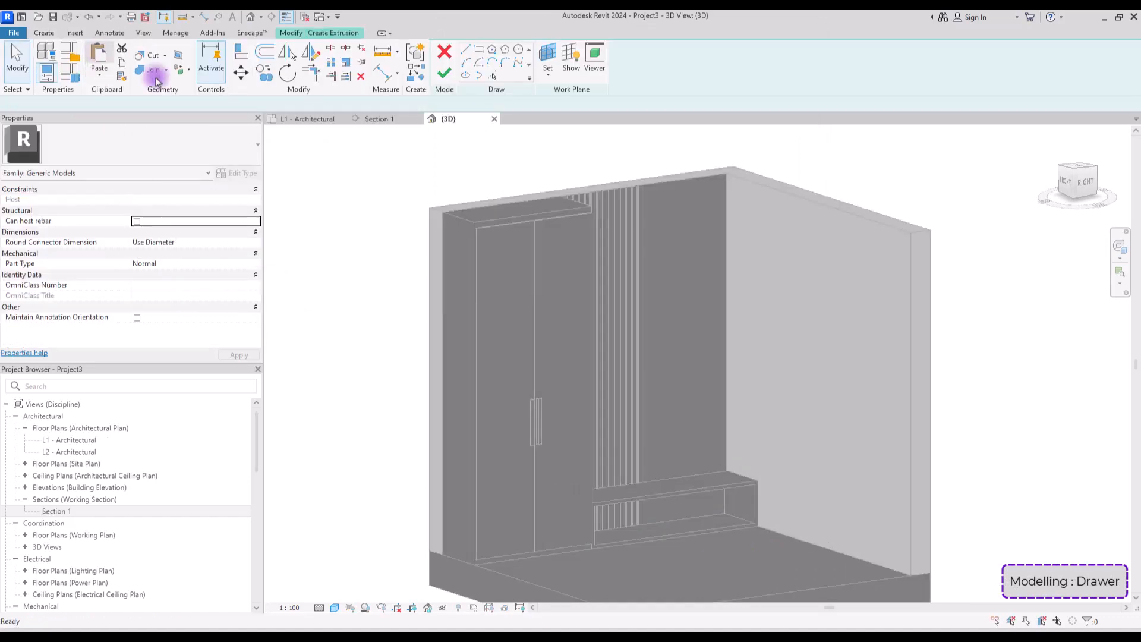
left_click(547, 73)
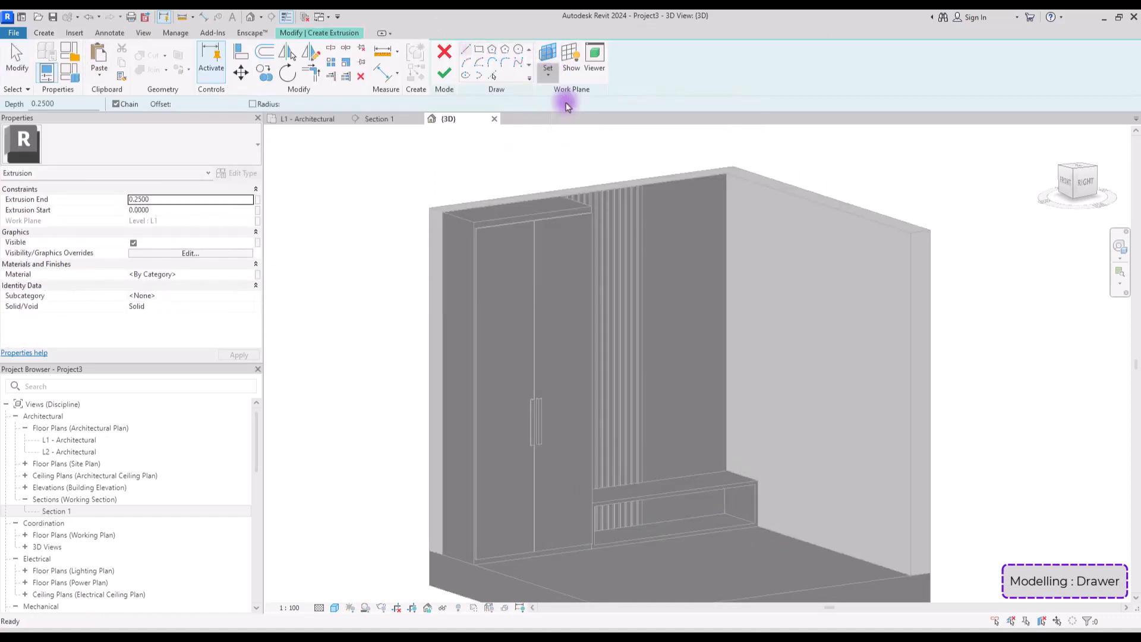
left_click(504, 262)
left_click(524, 315)
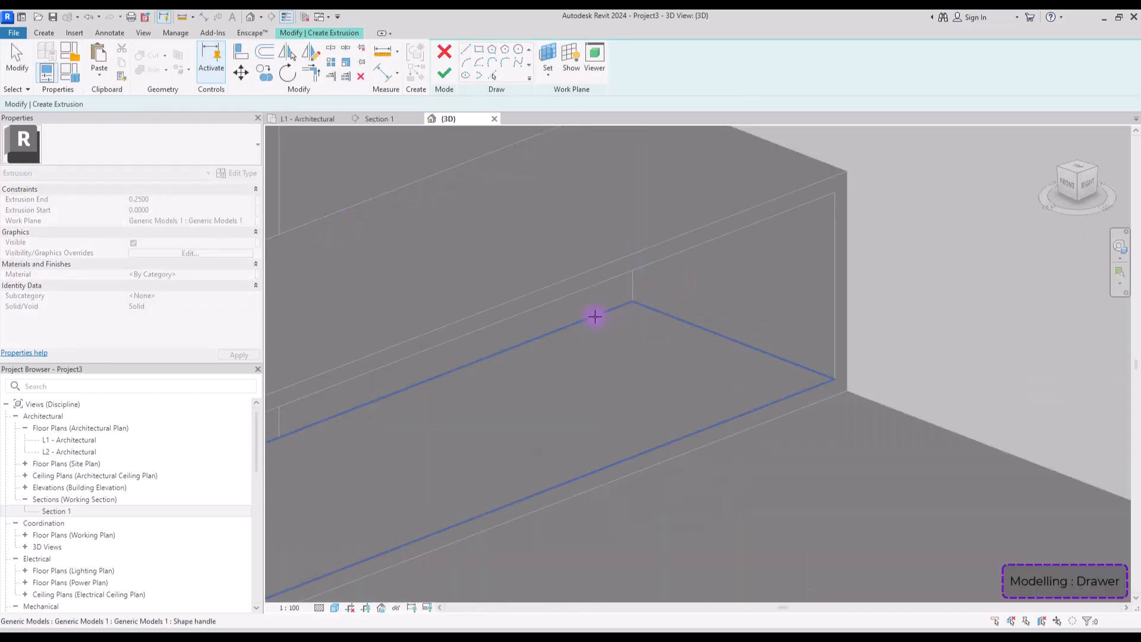
left_click(605, 310)
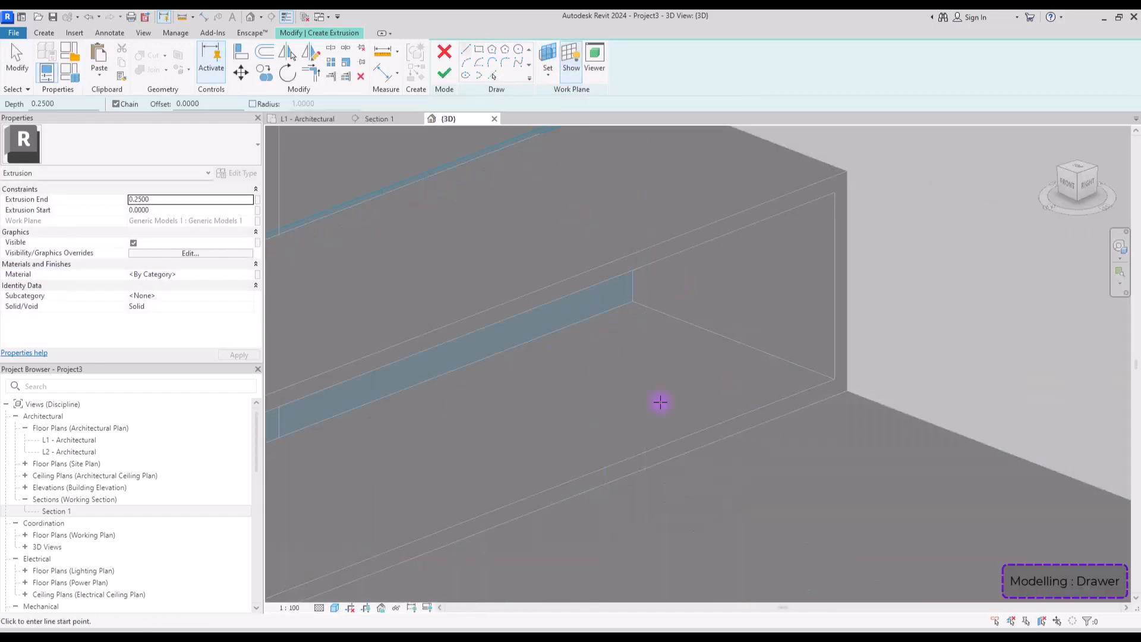
Sketch the drawer's outer rectangle on top of the low unit against the side wall, about 0.85 by 0.60 m.
left_click(1086, 184)
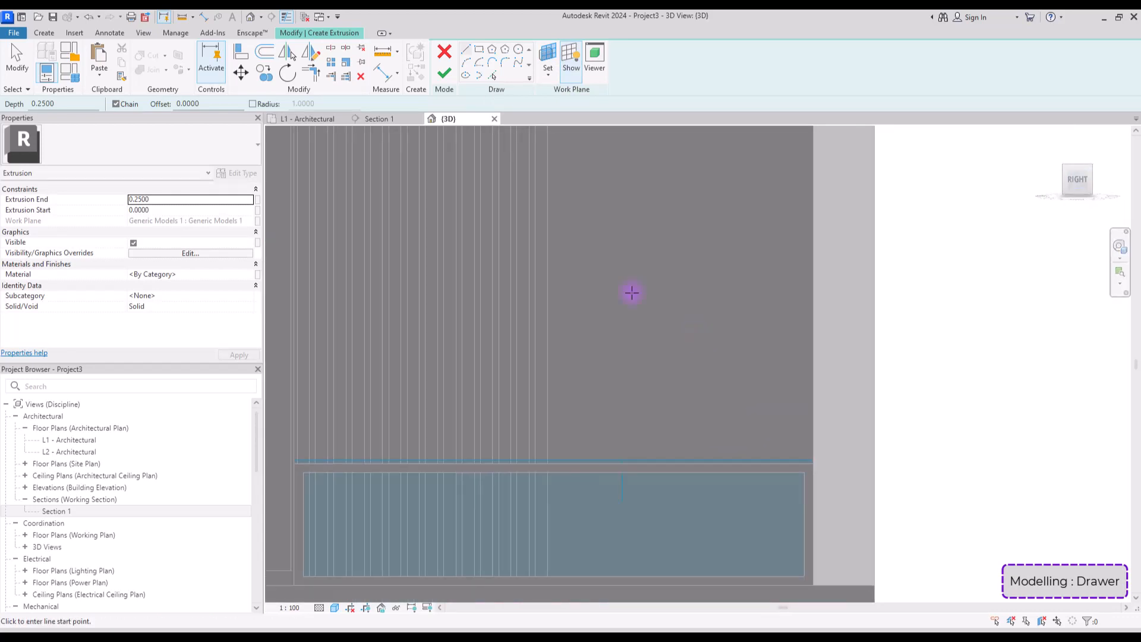
left_click(554, 462)
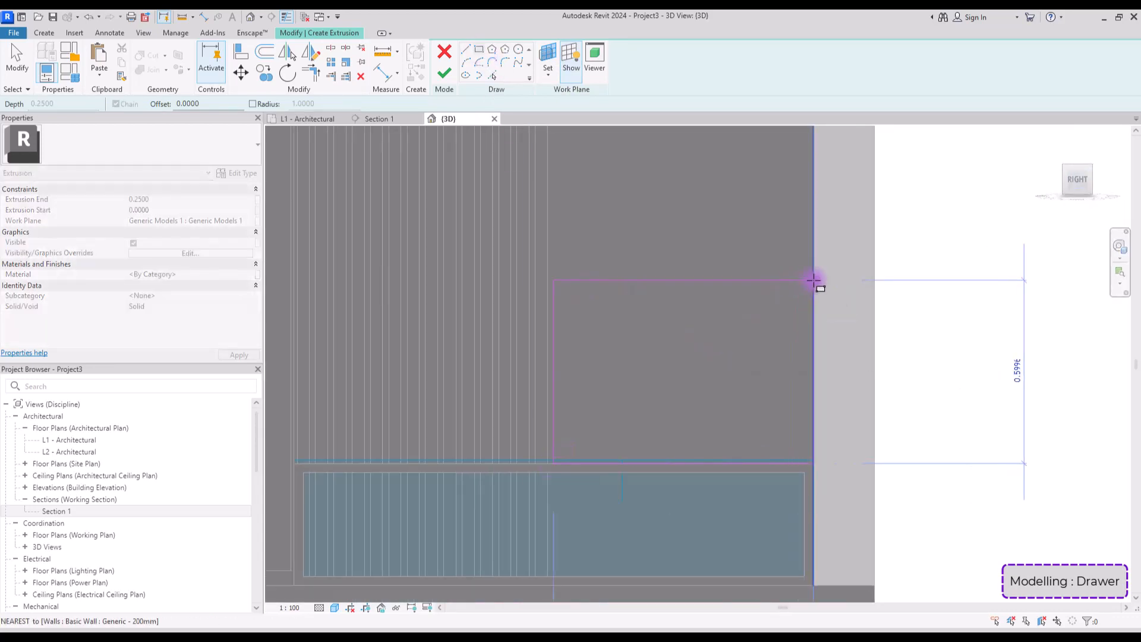
left_click(816, 277)
key("Escape")
key("Escape")
left_click(658, 277)
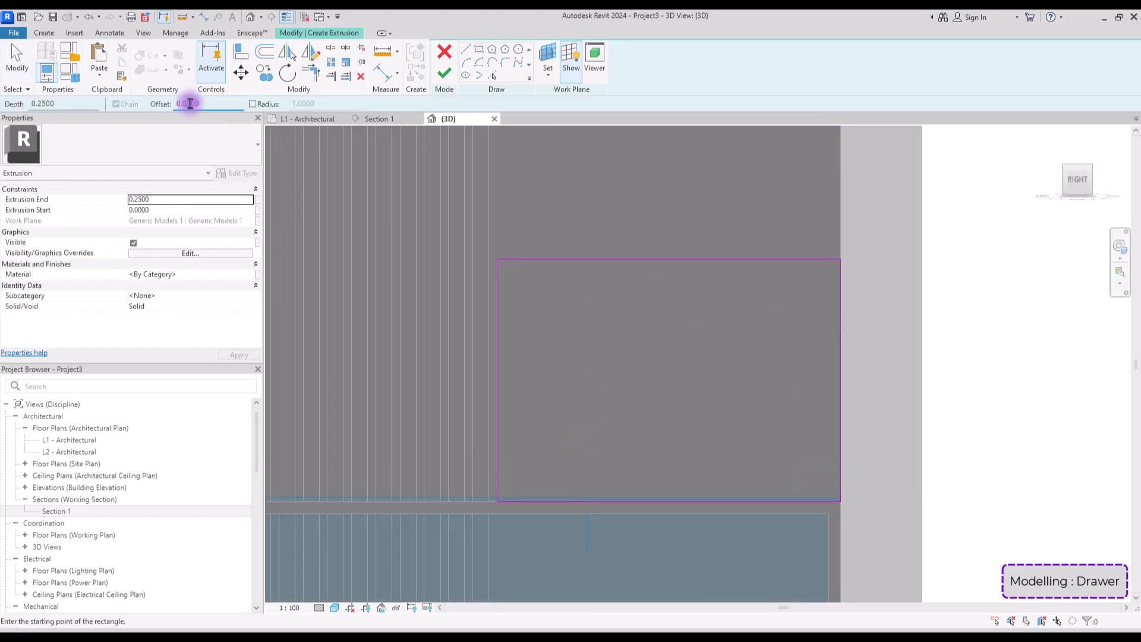
Finish the hollow drawer body with a second rectangle offset 0.02 m inward, and align its back to extrusion end 0.00.
left_click(498, 260)
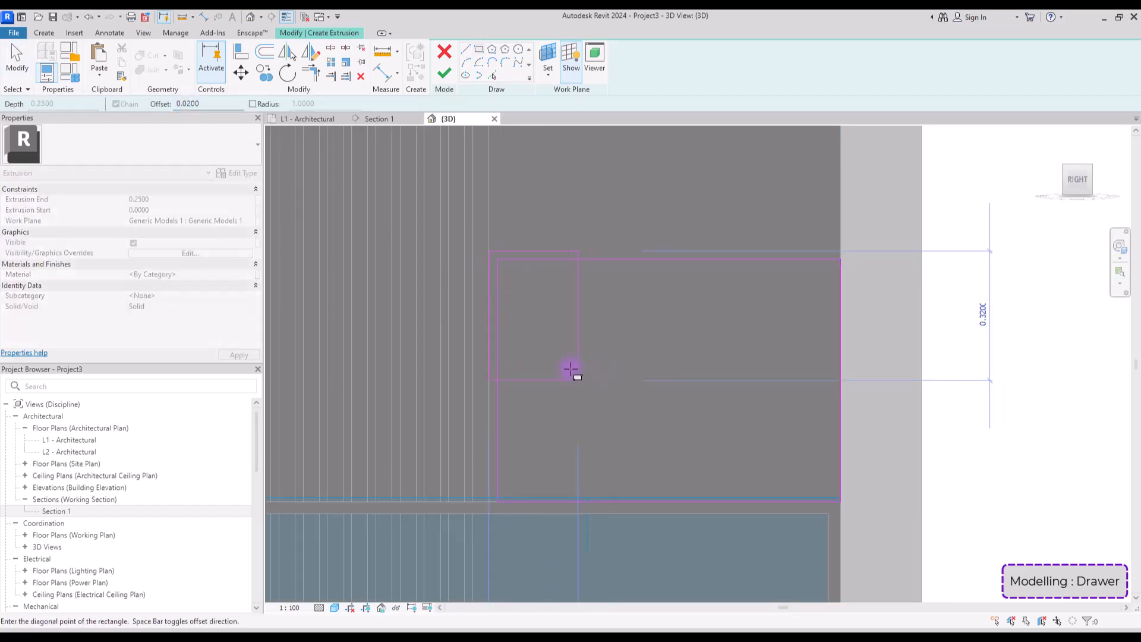
left_click(840, 501)
key("Escape")
left_click(445, 74)
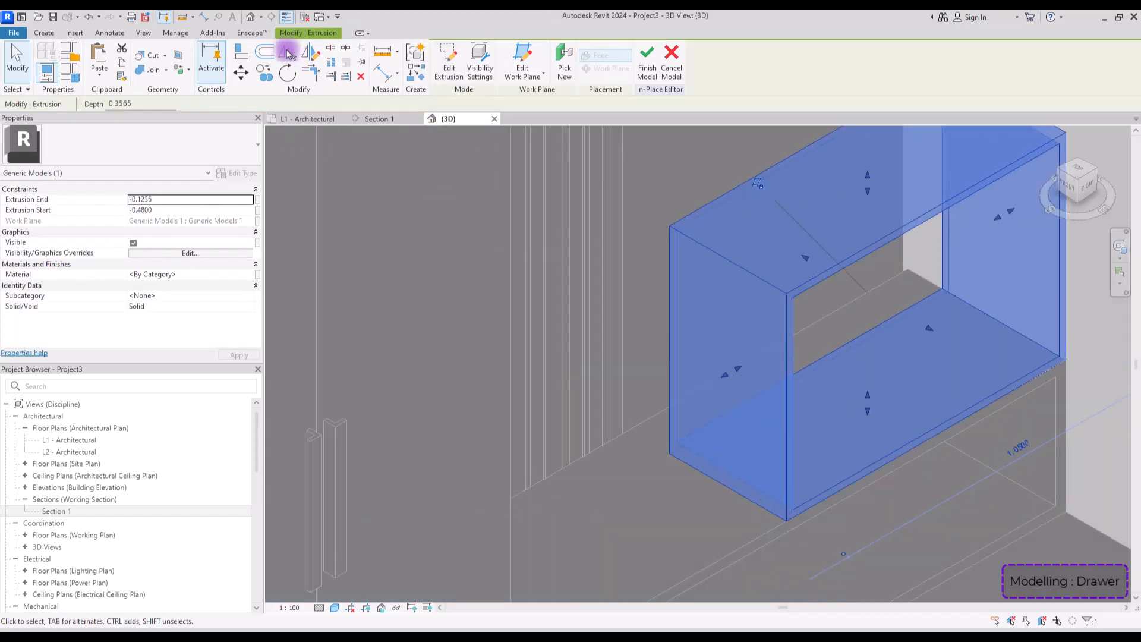
left_click(241, 52)
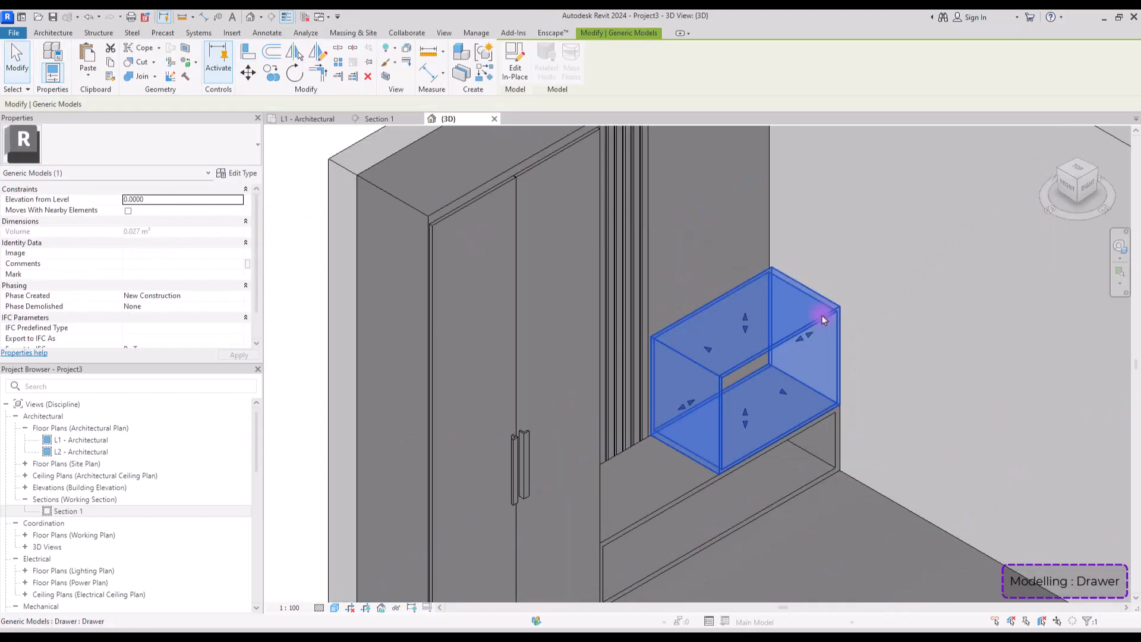
Copy the drawer component and paste it aligned to the same place.
left_click(109, 65)
left_click(90, 74)
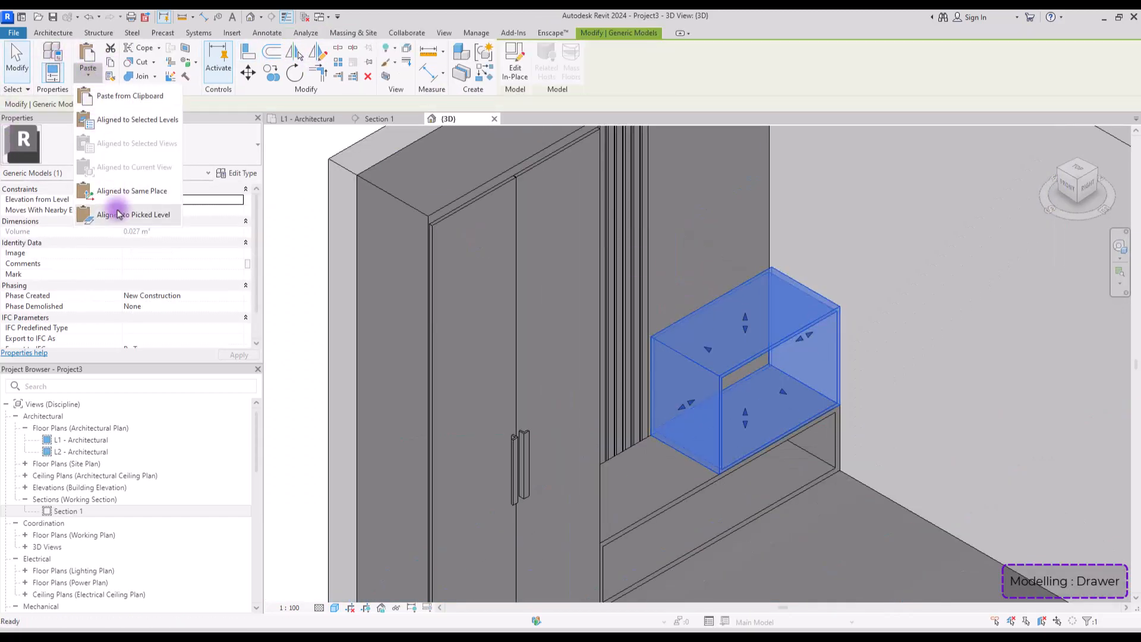
left_click(126, 192)
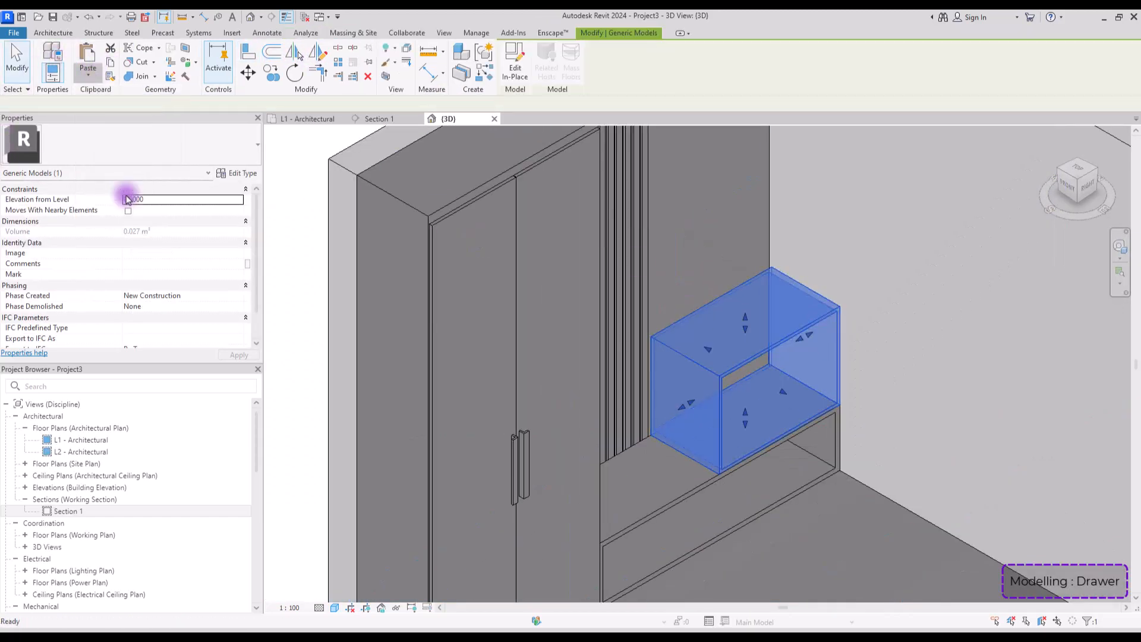
Remove the inner rectangle from the copied body's sketch and push the solid back into a thin panel behind the drawer unit.
left_click(516, 59)
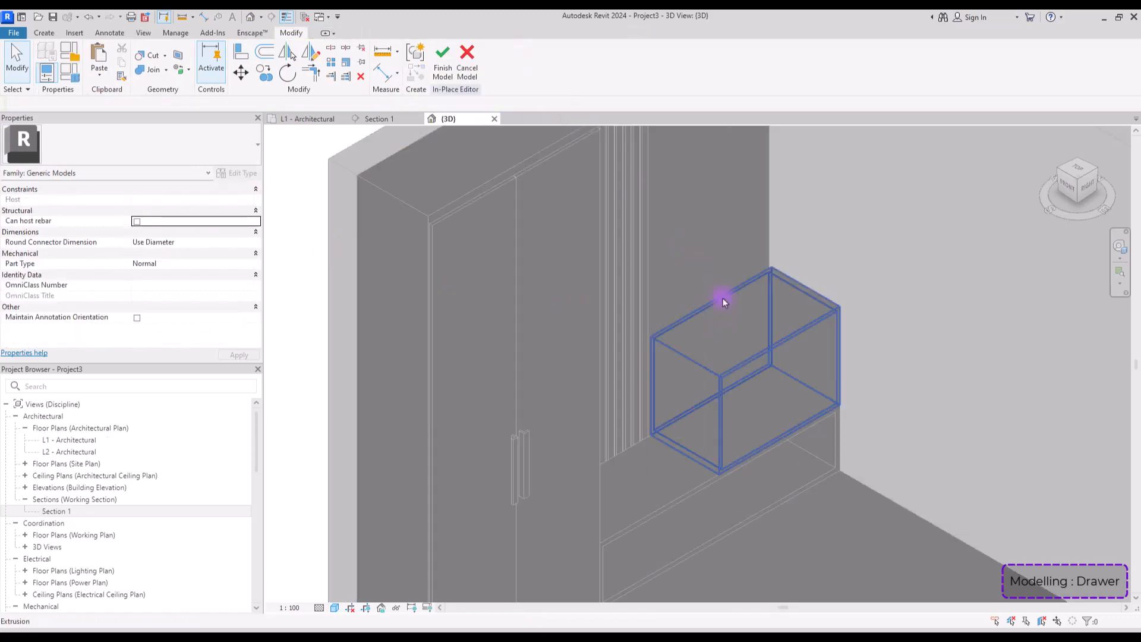
left_click(723, 298)
left_click(448, 59)
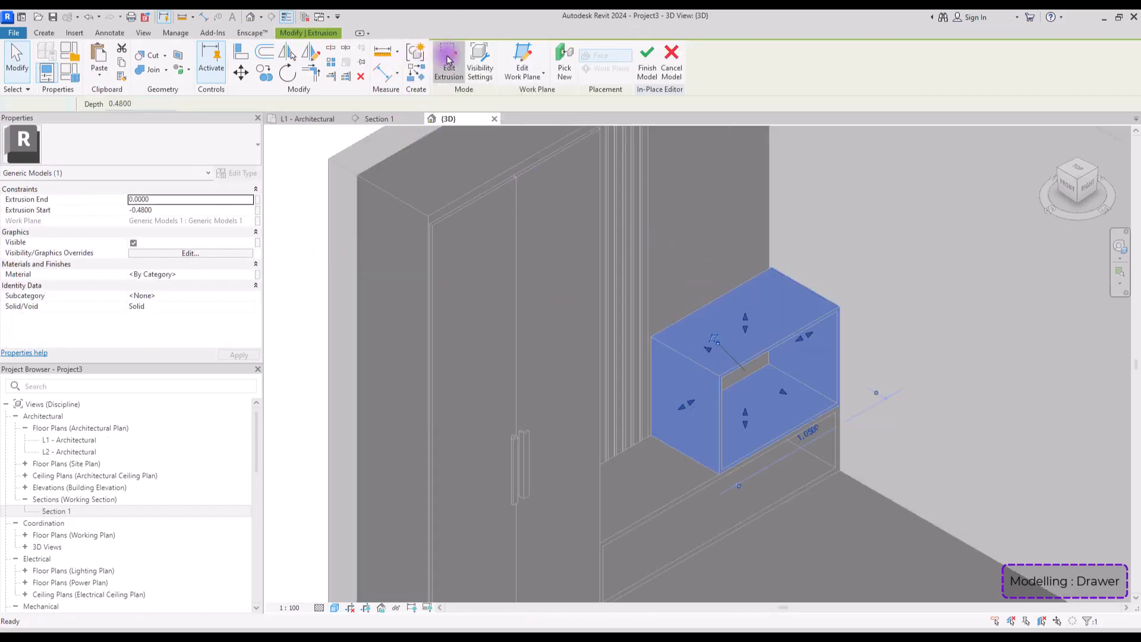
scroll(766, 373, "up", 4)
left_click(696, 218)
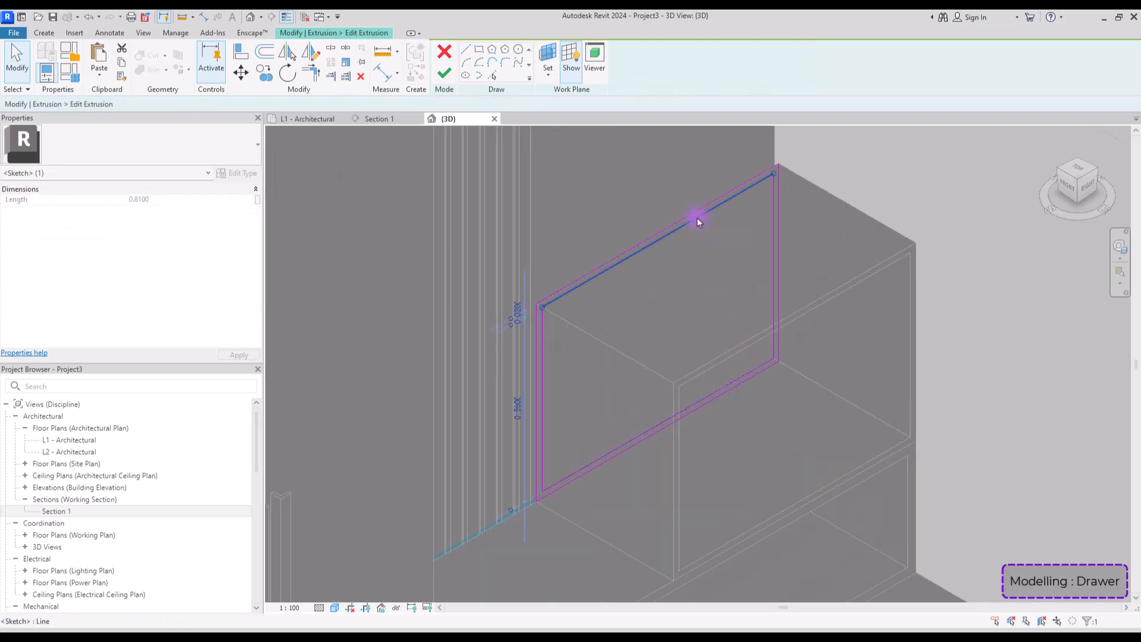
key("Tab")
key("Escape")
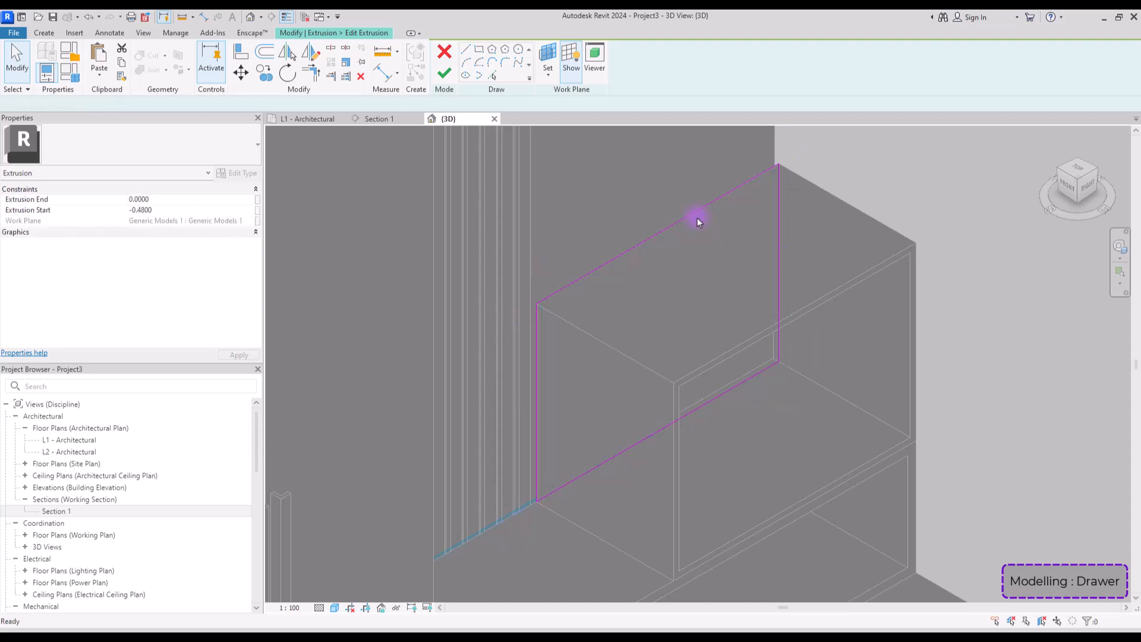
left_click(445, 73)
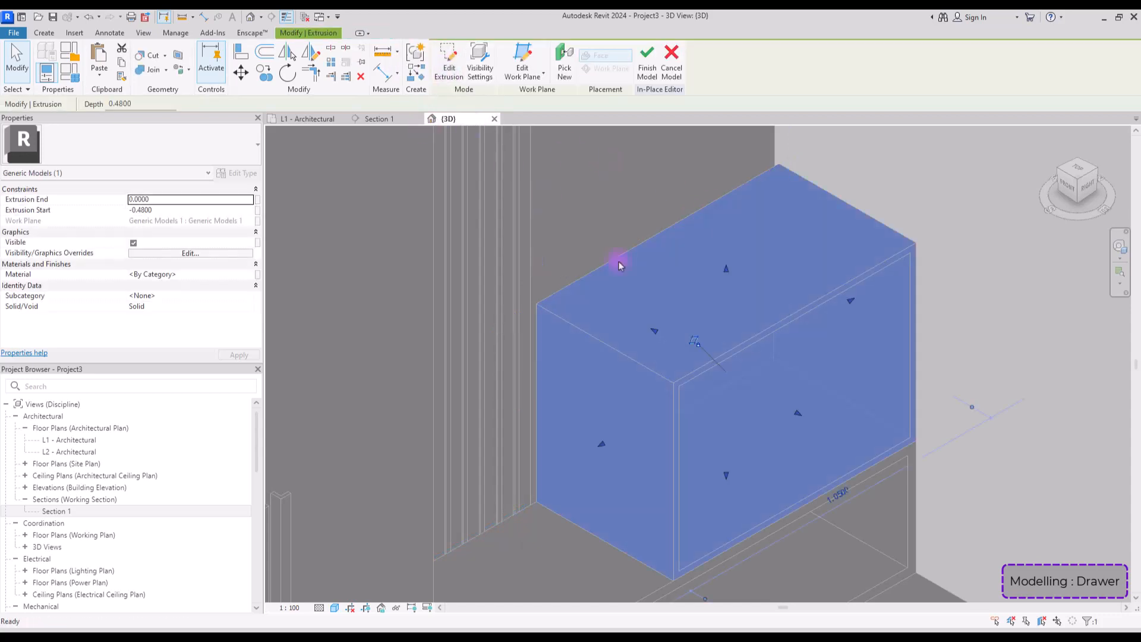
left_click_drag(665, 378, 637, 359)
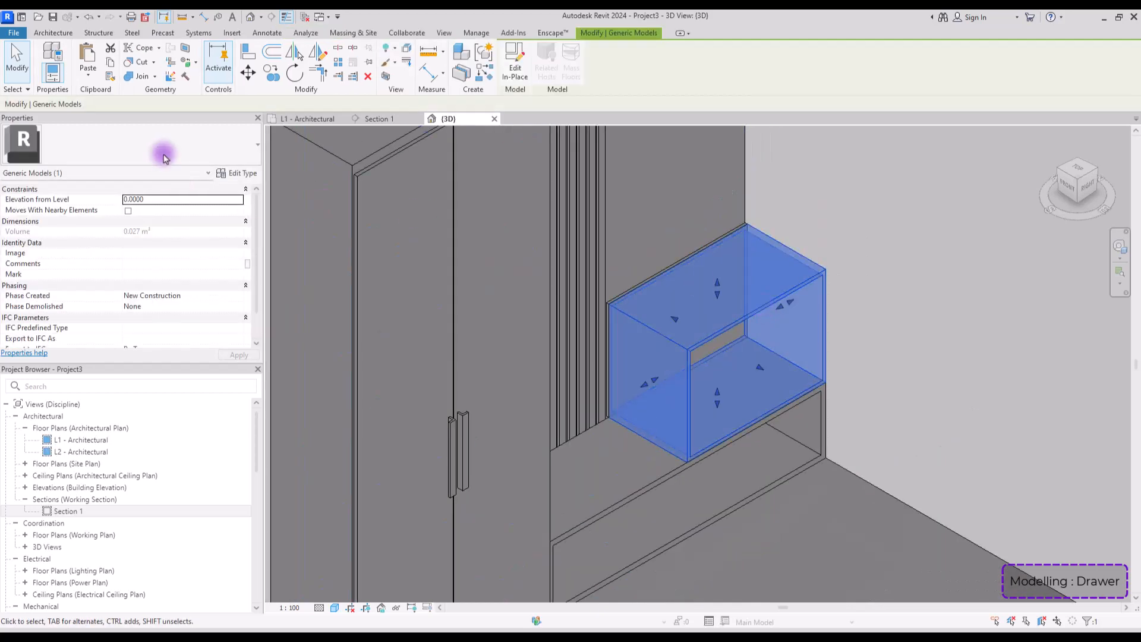
Paste another drawer copy aligned to the same place and delete the outer rectangle from its extrusion sketch.
left_click(88, 76)
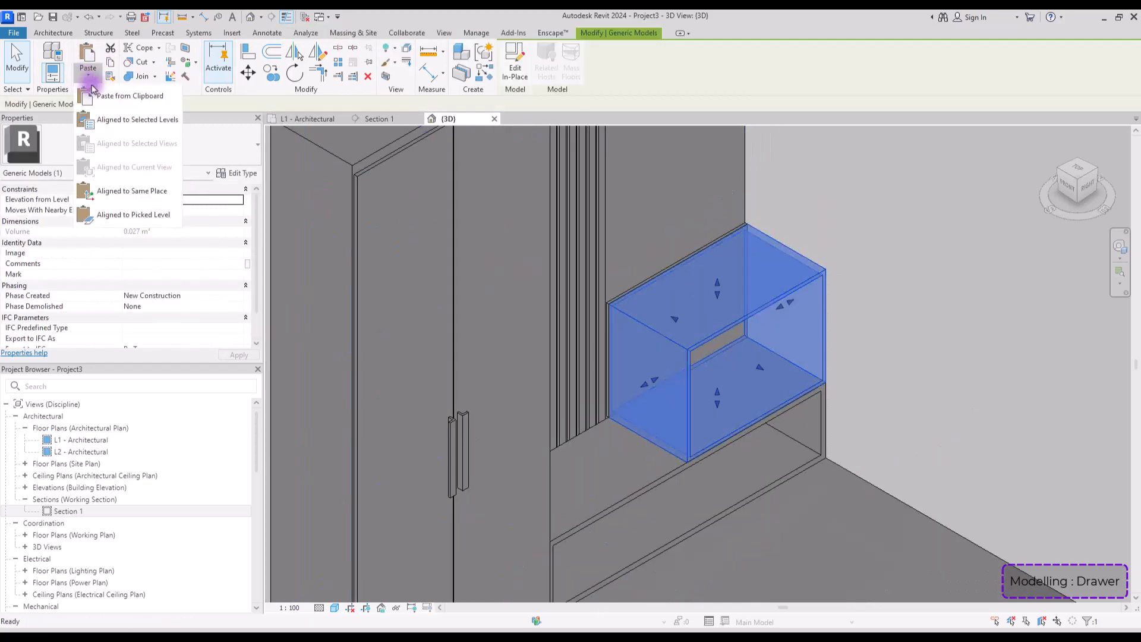
left_click(98, 193)
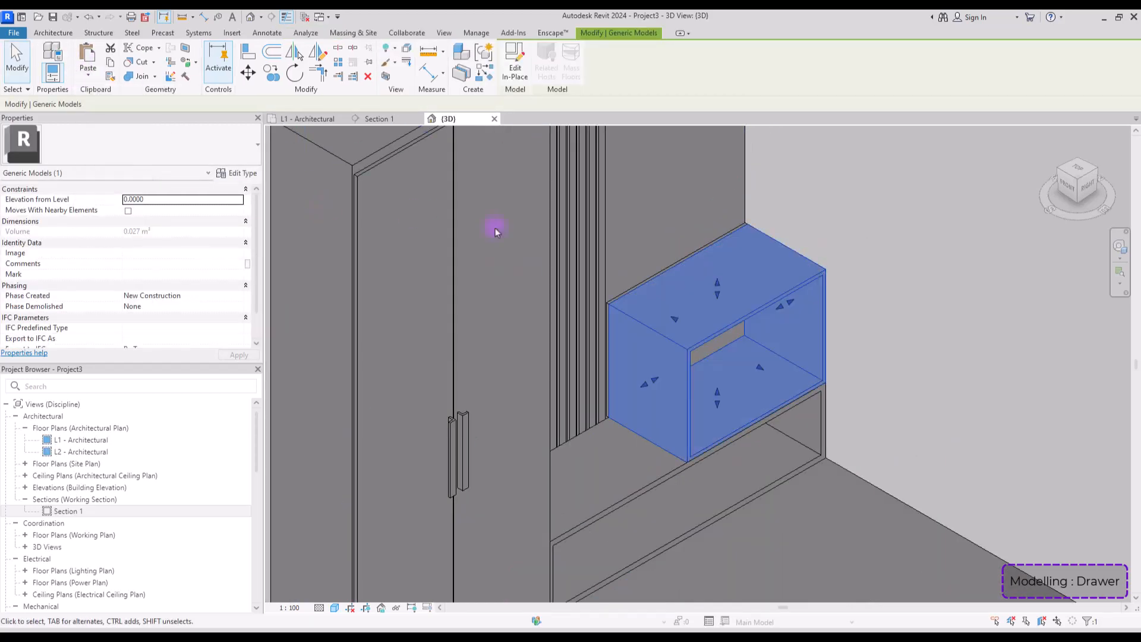
left_click(515, 60)
left_click(693, 343)
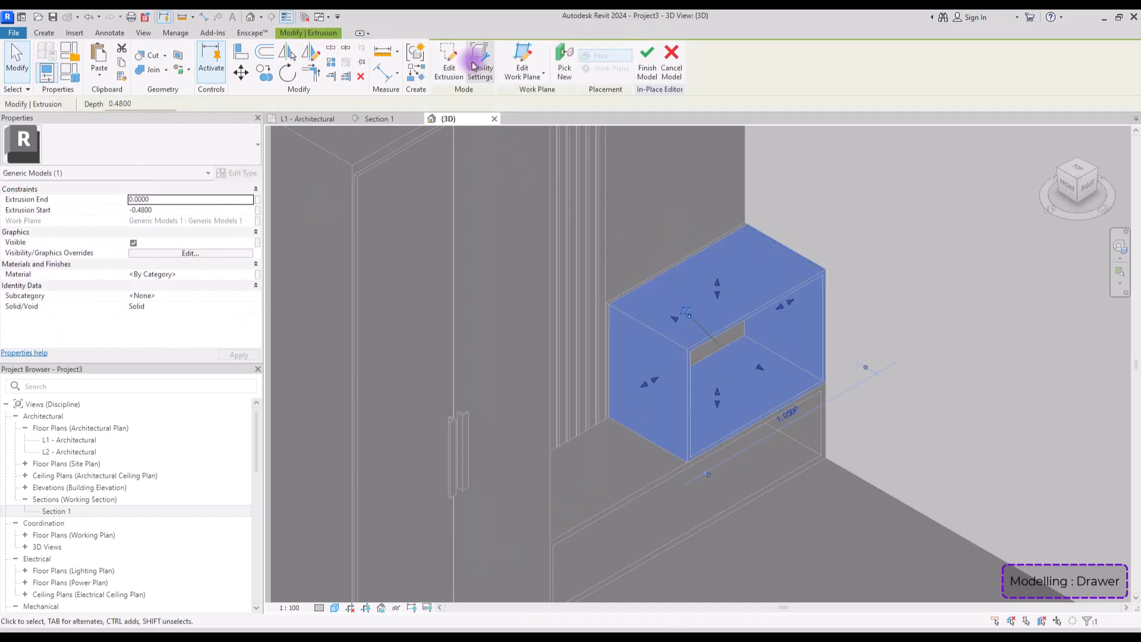
left_click(446, 55)
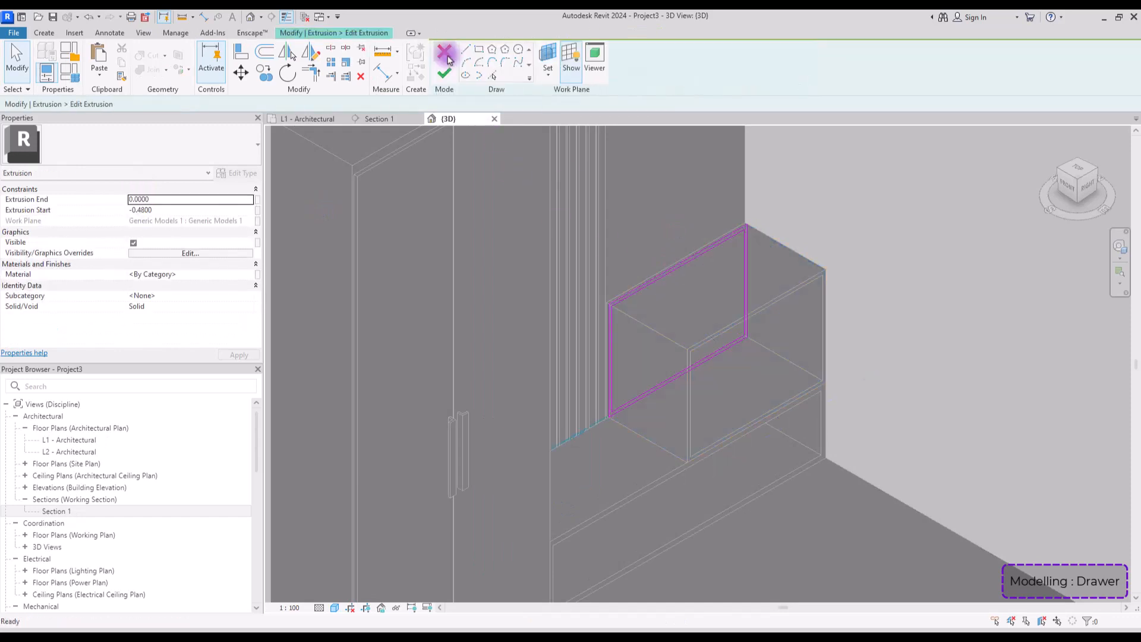
left_click(1089, 189)
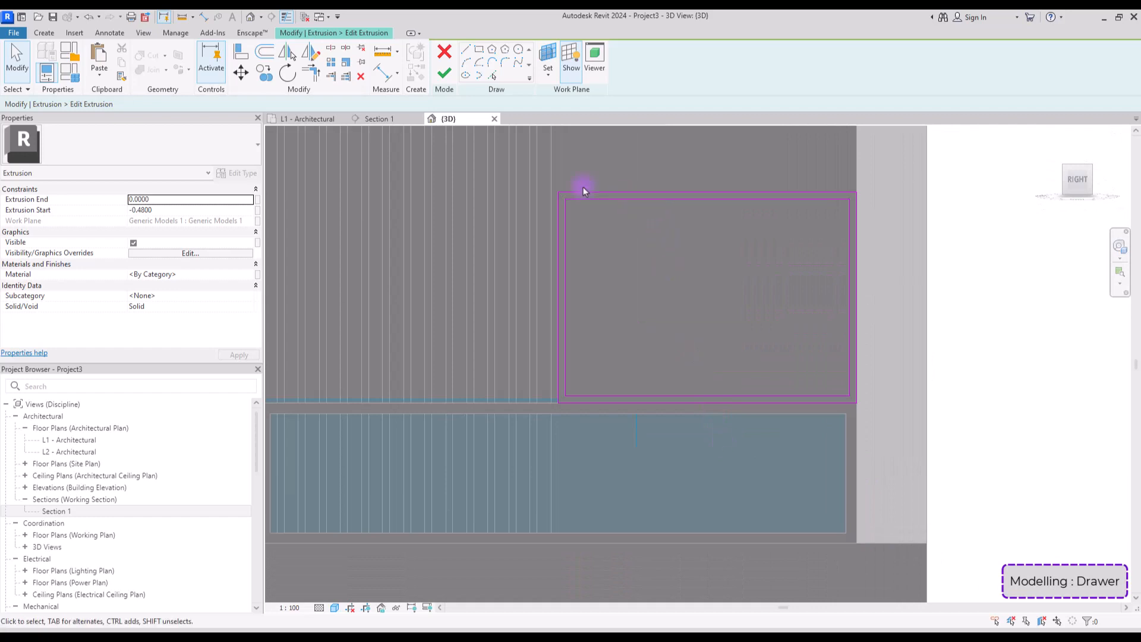
left_click(584, 193)
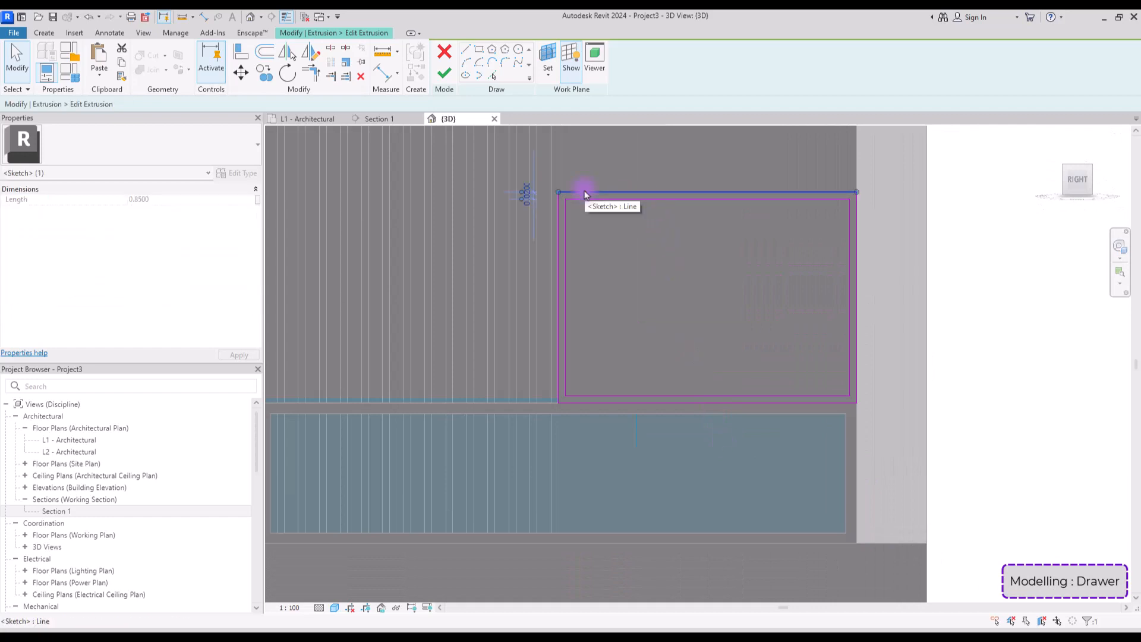
key("Tab")
key("Escape")
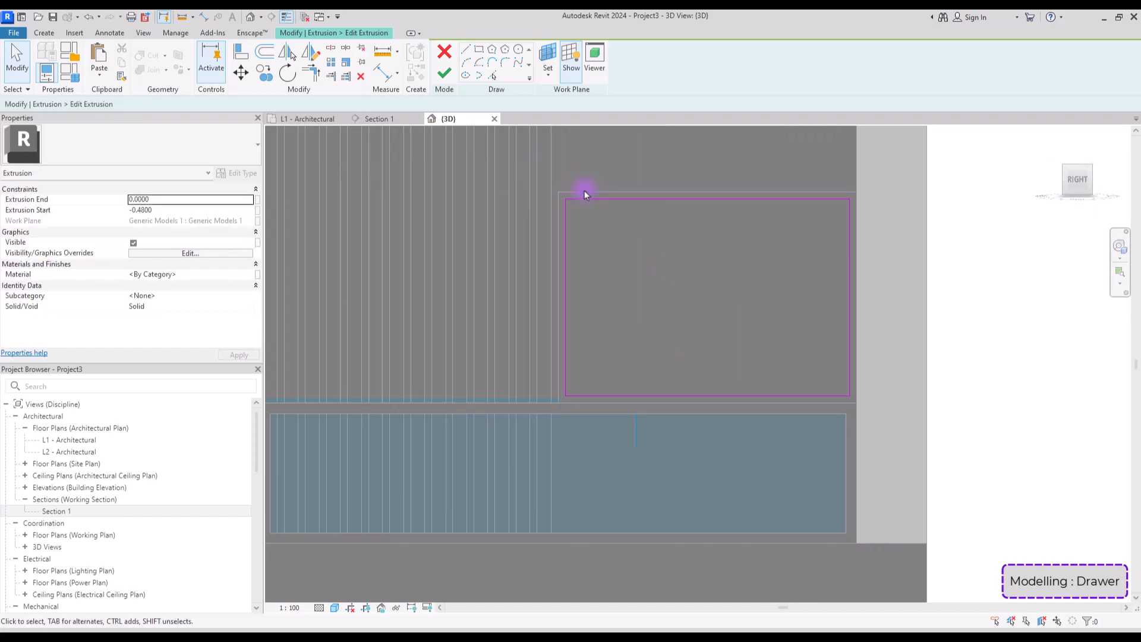
Lower the top edge of the remaining rectangle to form the outline of the lowest drawer front.
mouse_move(584, 193)
left_mouse_down()
mouse_move(718, 252)
mouse_move(691, 355)
left_mouse_up()
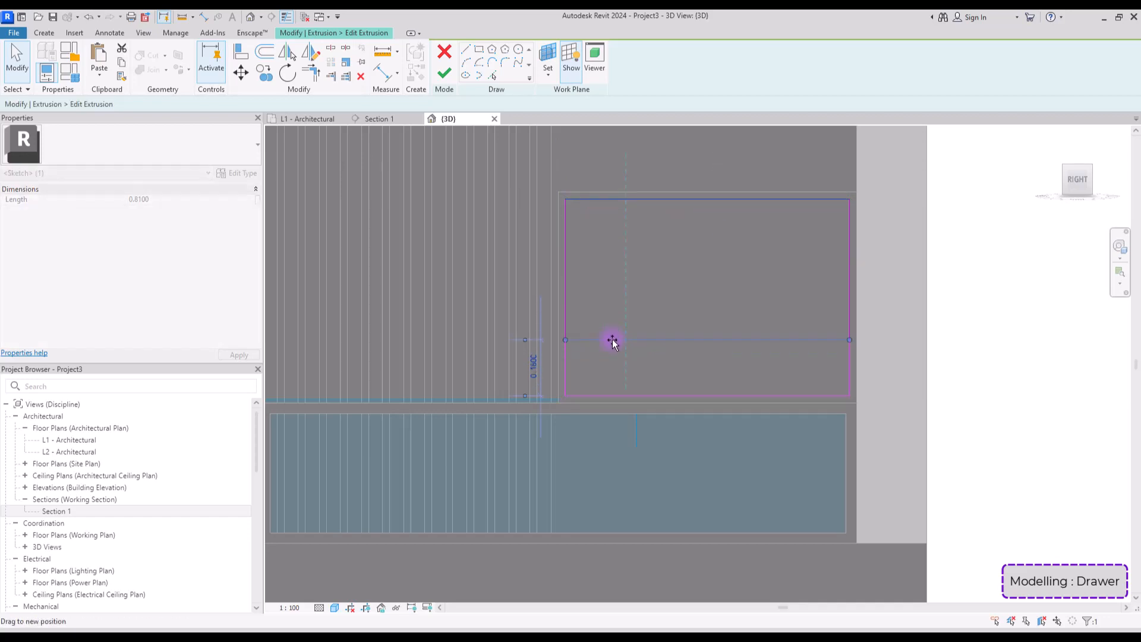
left_click_drag(612, 337, 611, 334)
key("Escape")
Copy the drawer-front rectangle to the top and middle of the opening using multiple copies, and finish the sketch.
mouse_move(537, 307)
left_mouse_down()
mouse_move(614, 377)
mouse_move(893, 407)
left_mouse_up()
key("c")
key("o")
left_click(565, 334)
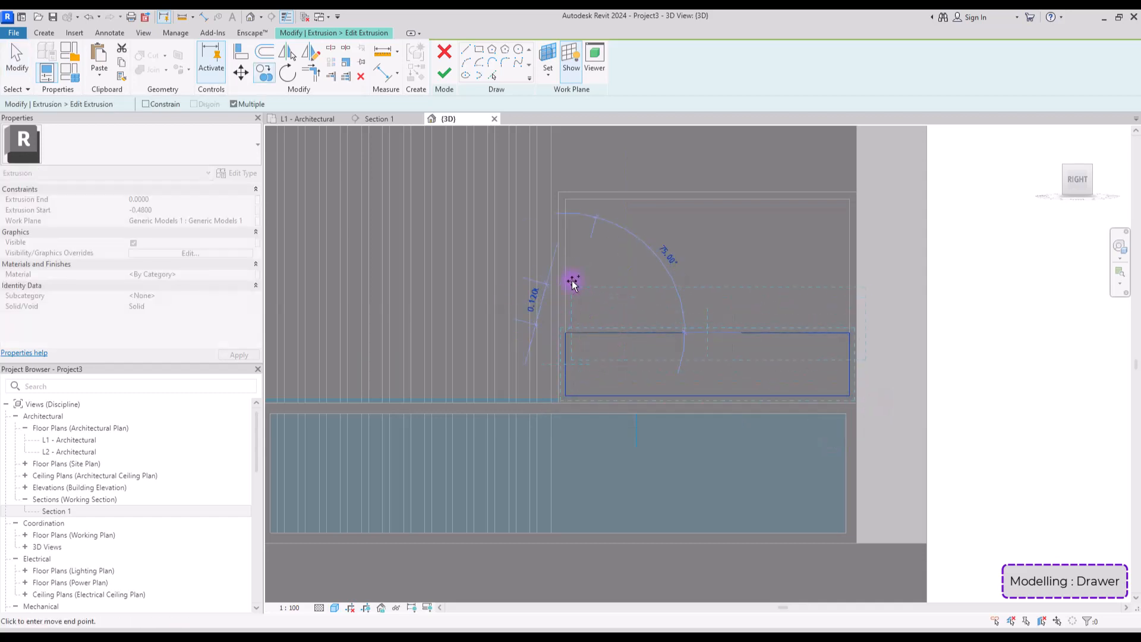
left_click(563, 199)
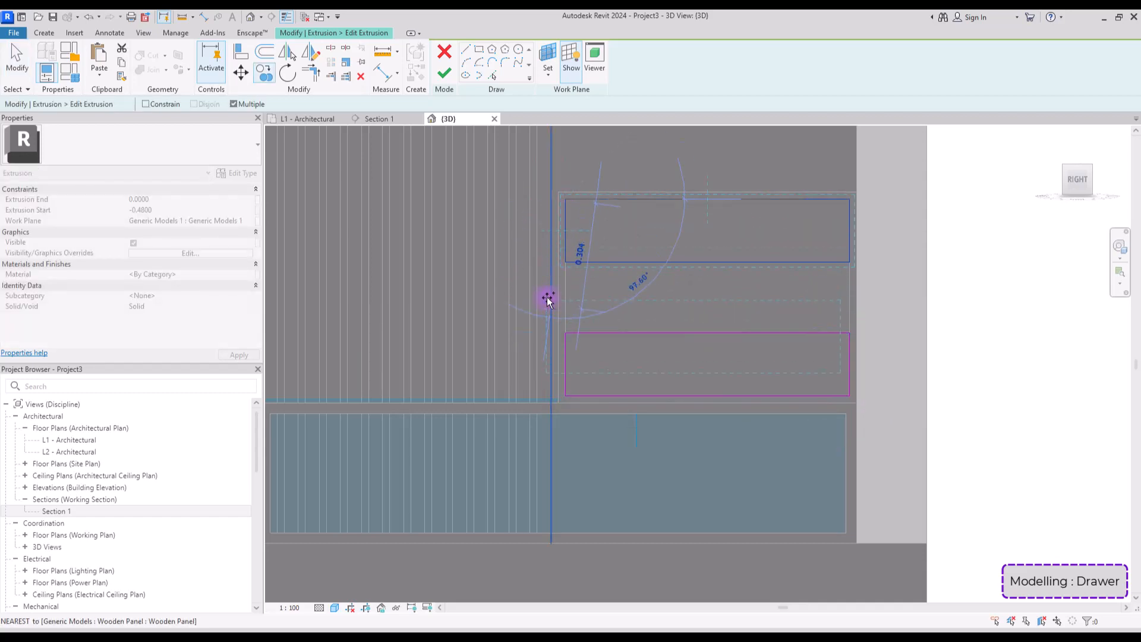
scroll(552, 283, "up", 3)
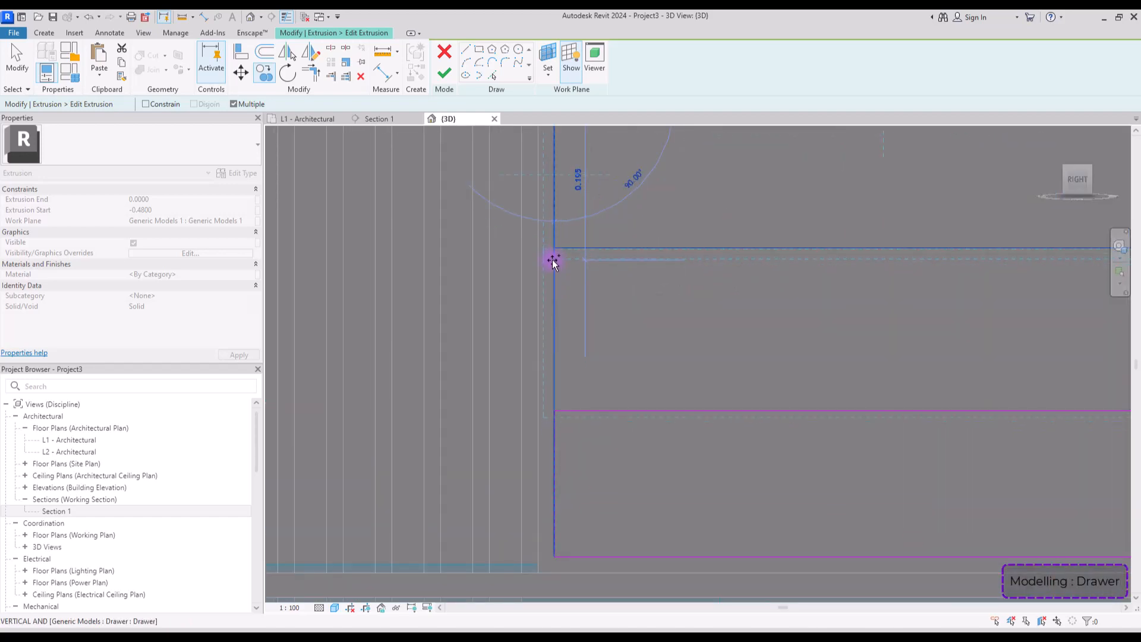
left_click(553, 260)
key("Escape")
key("Escape")
scroll(601, 324, "down", 4)
left_click(444, 72)
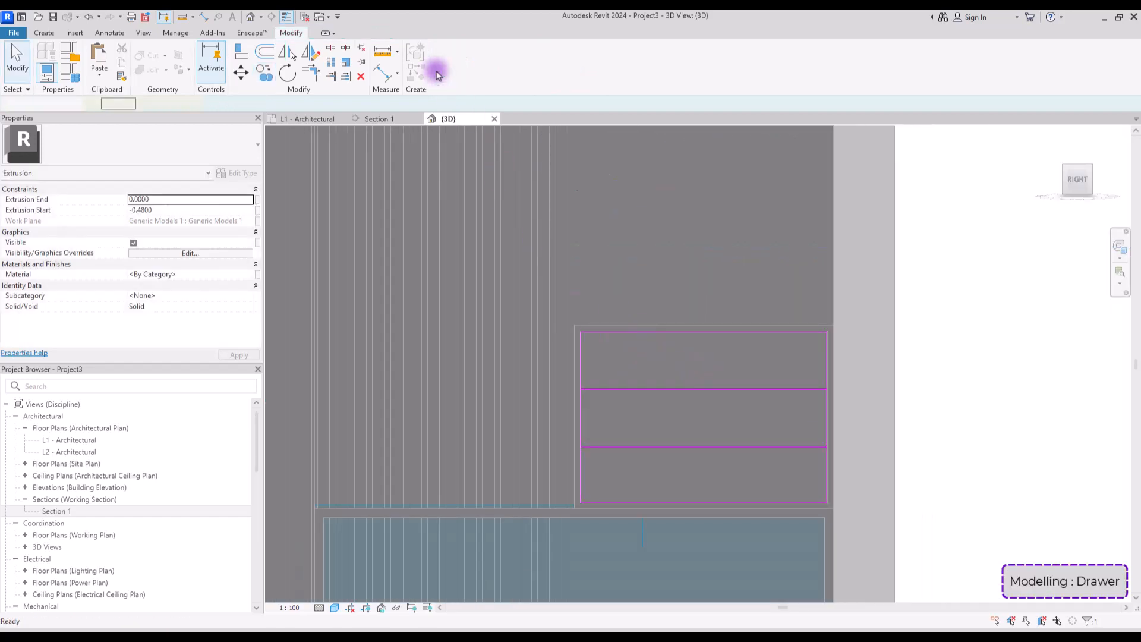
Finish the in-place model and pull the back of the three drawer blocks forward to leave thin drawer fronts.
scroll(924, 249, "down", 2)
left_click_drag(1077, 181, 296, 211)
scroll(836, 339, "up", 3)
left_click(647, 62)
left_click(1006, 391)
left_click(857, 335)
scroll(691, 391, "up", 2)
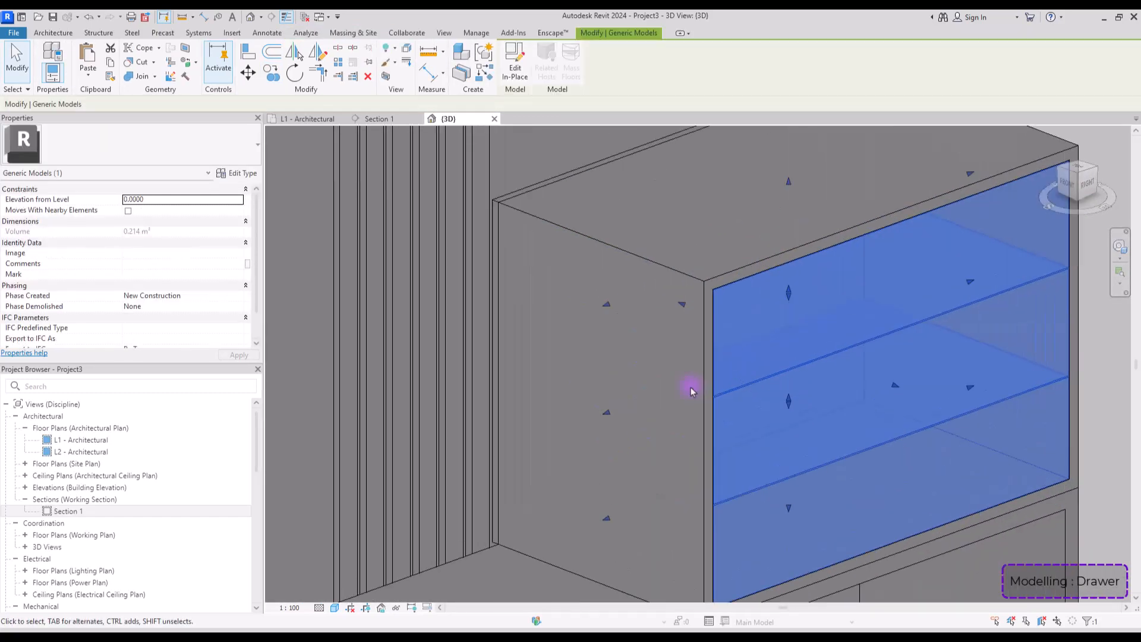
left_click_drag(680, 308, 890, 350)
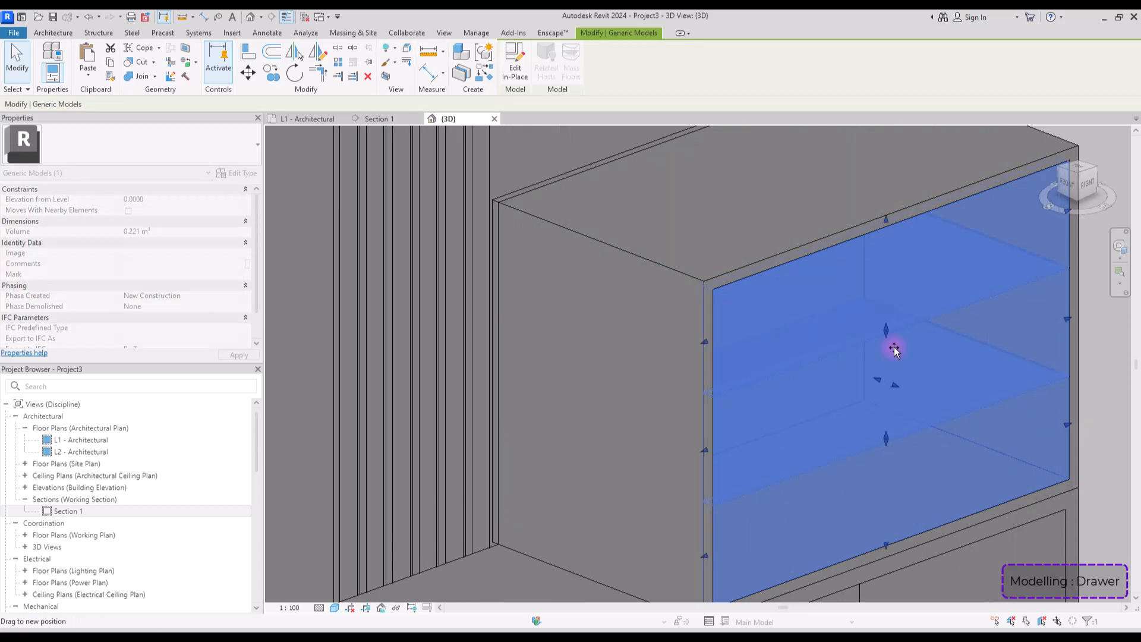
left_click_drag(894, 350, 886, 349)
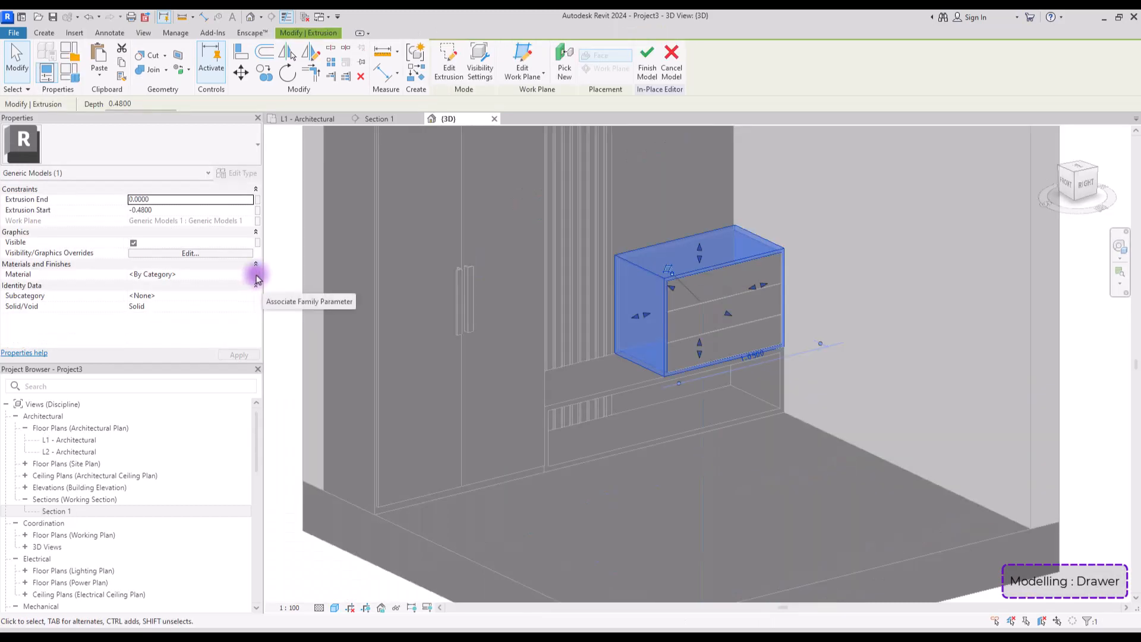
Link the drawer body's material to a new family parameter named Body.
left_click(258, 274)
left_click(274, 332)
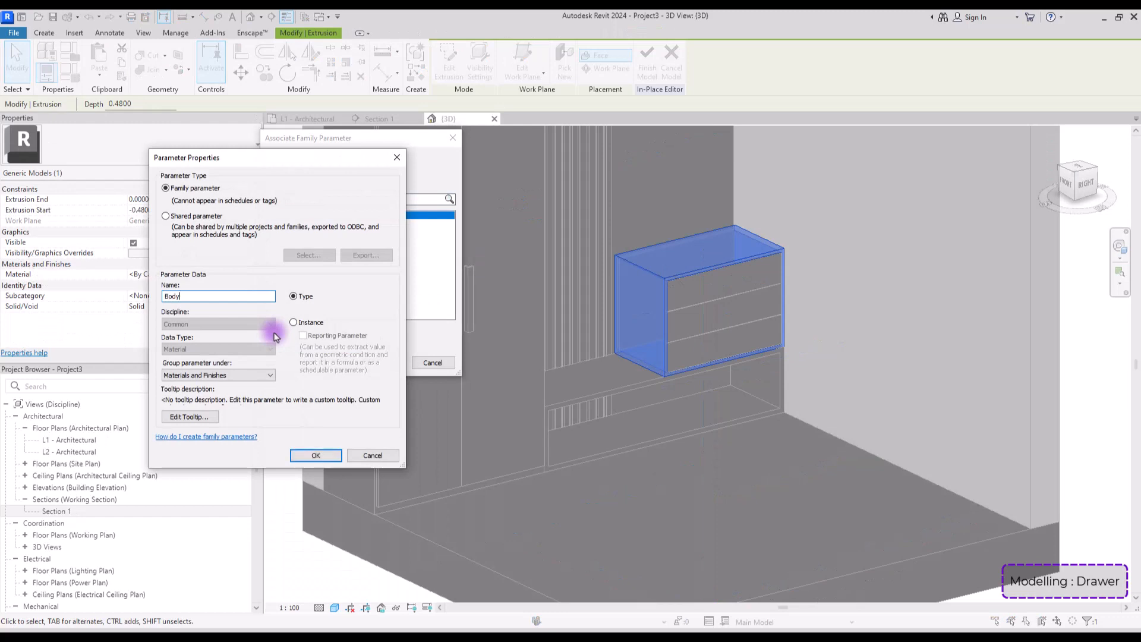
key("Return")
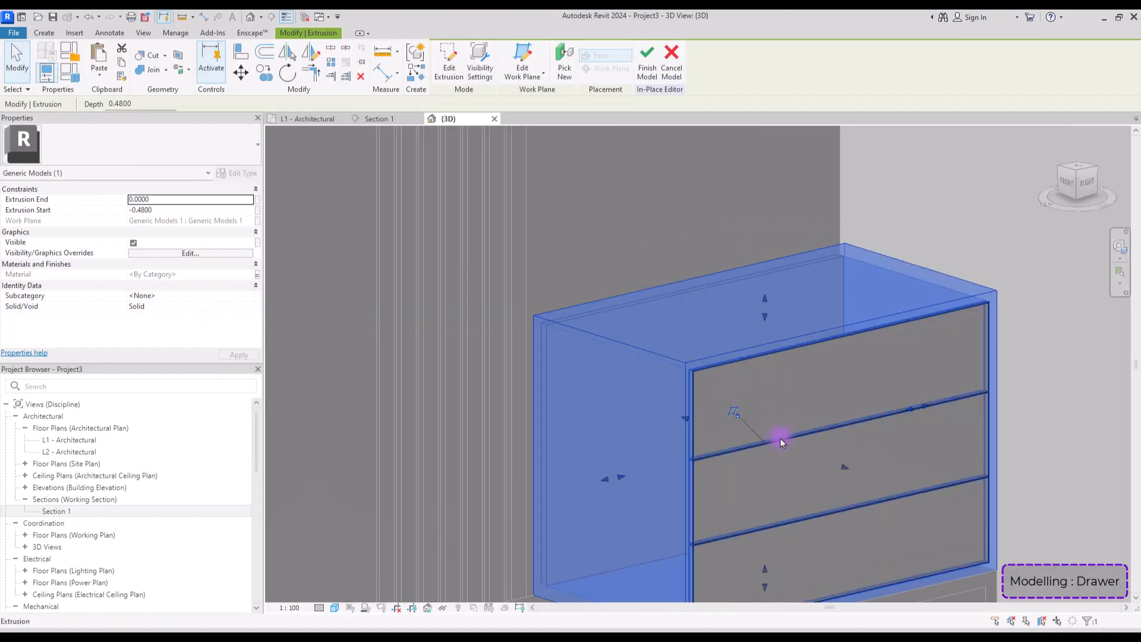
Link the material of the thin extrusion at the drawer fronts to the Body family parameter.
left_click(780, 437)
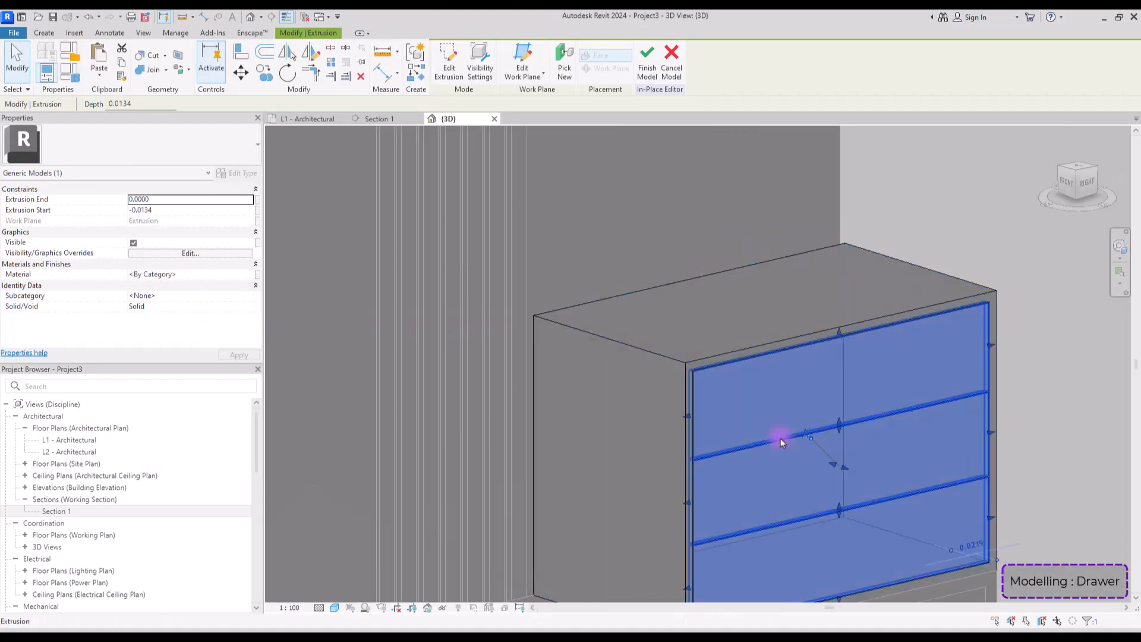
left_click(259, 279)
left_click(280, 224)
left_click(384, 361)
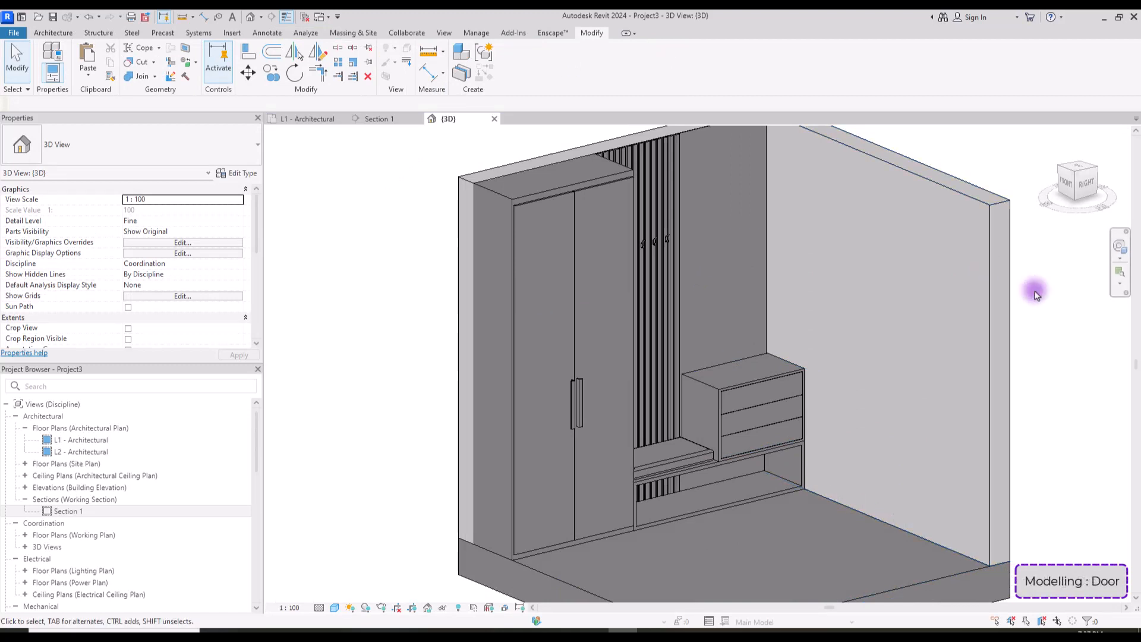
Edit the profile of the wall beside the drawers and sketch a door-opening rectangle about 1.1 m wide and 2.6 m high from its base line.
left_click(1009, 295)
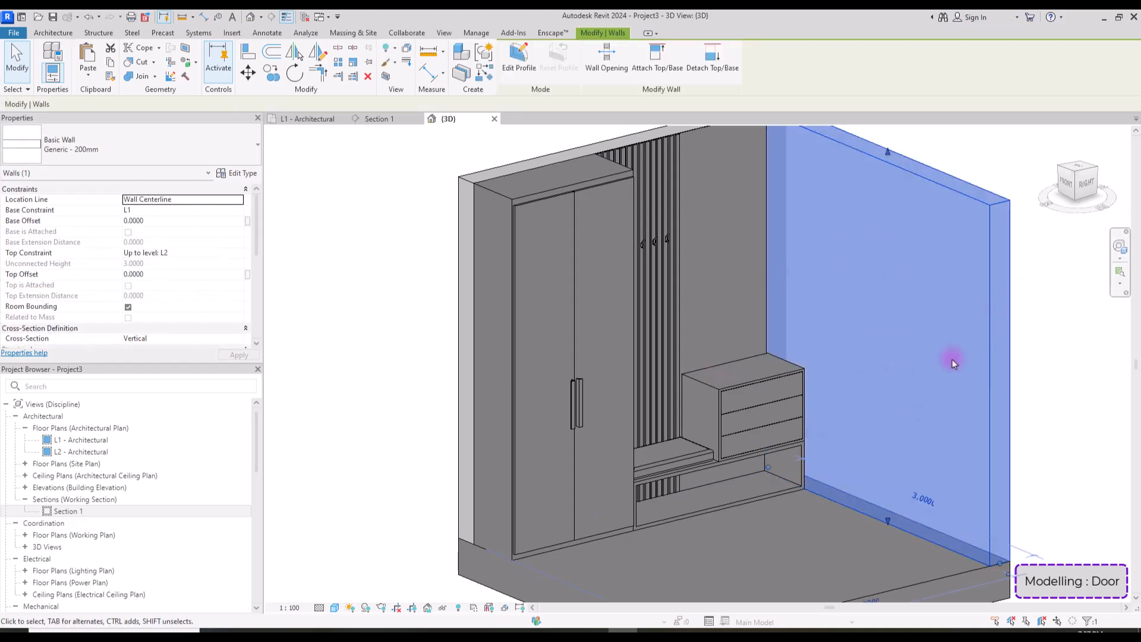
left_click(1047, 330)
left_click(1021, 333)
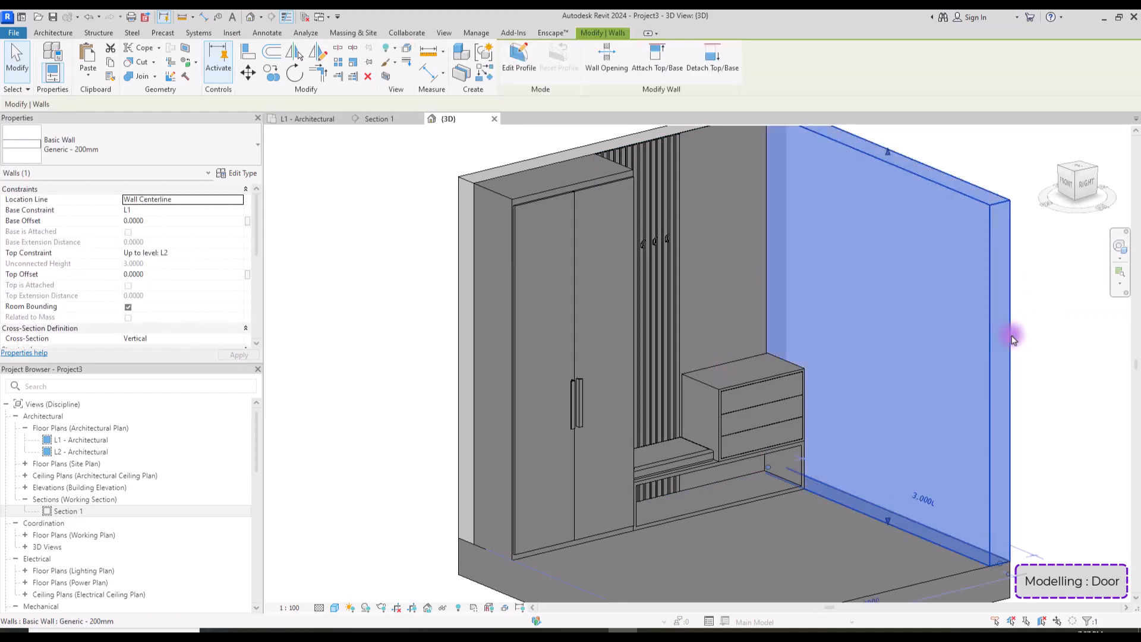
left_click(525, 72)
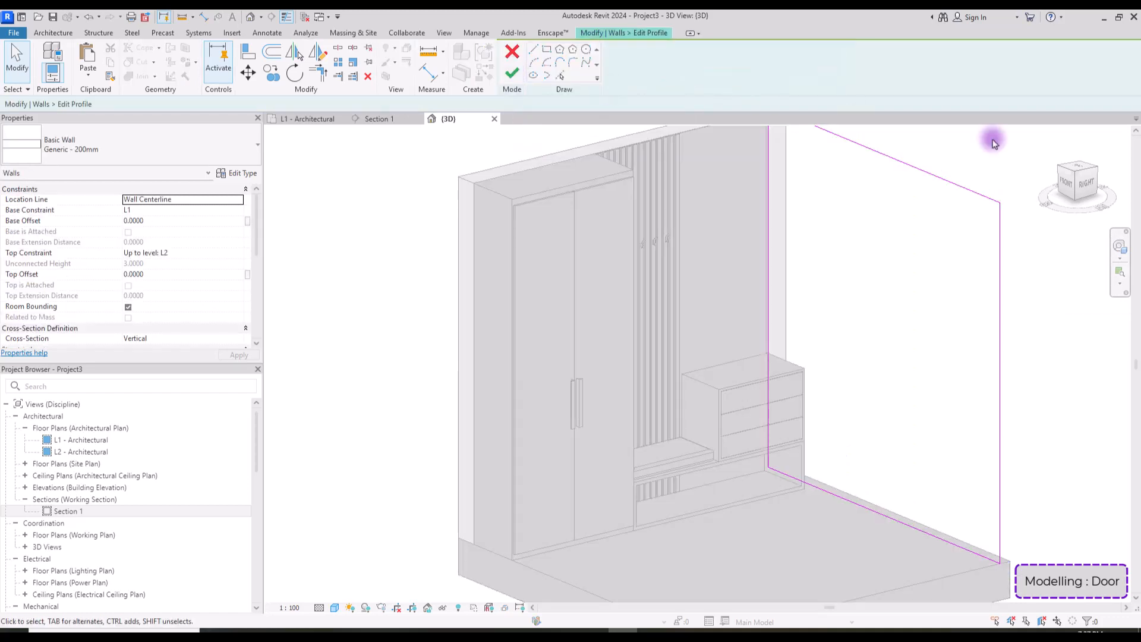
left_click(1068, 186)
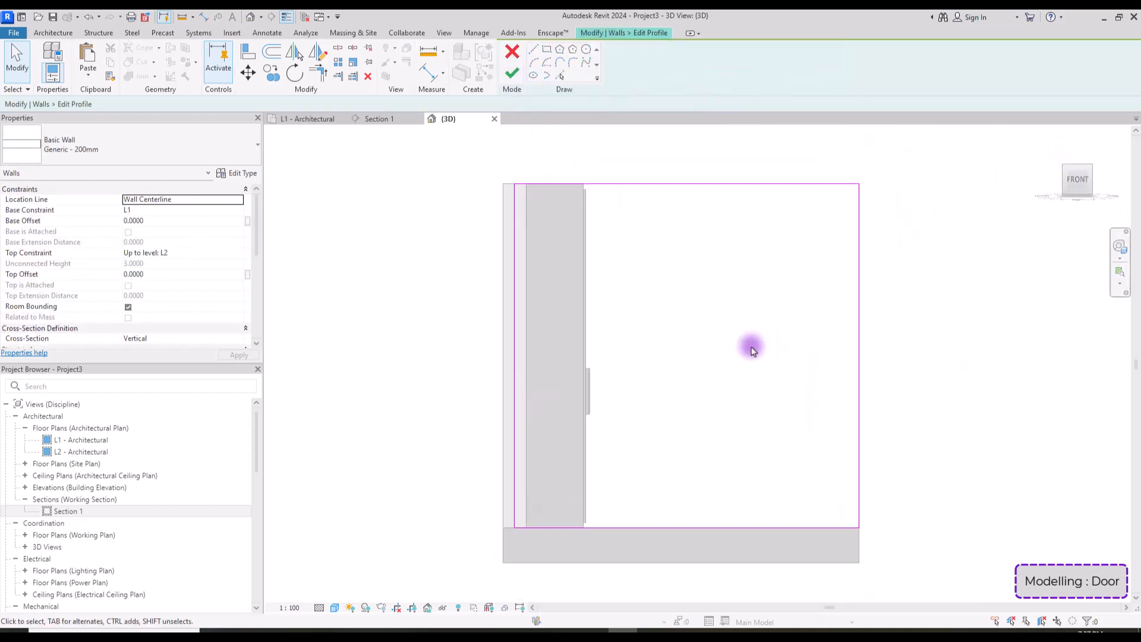
left_click(545, 52)
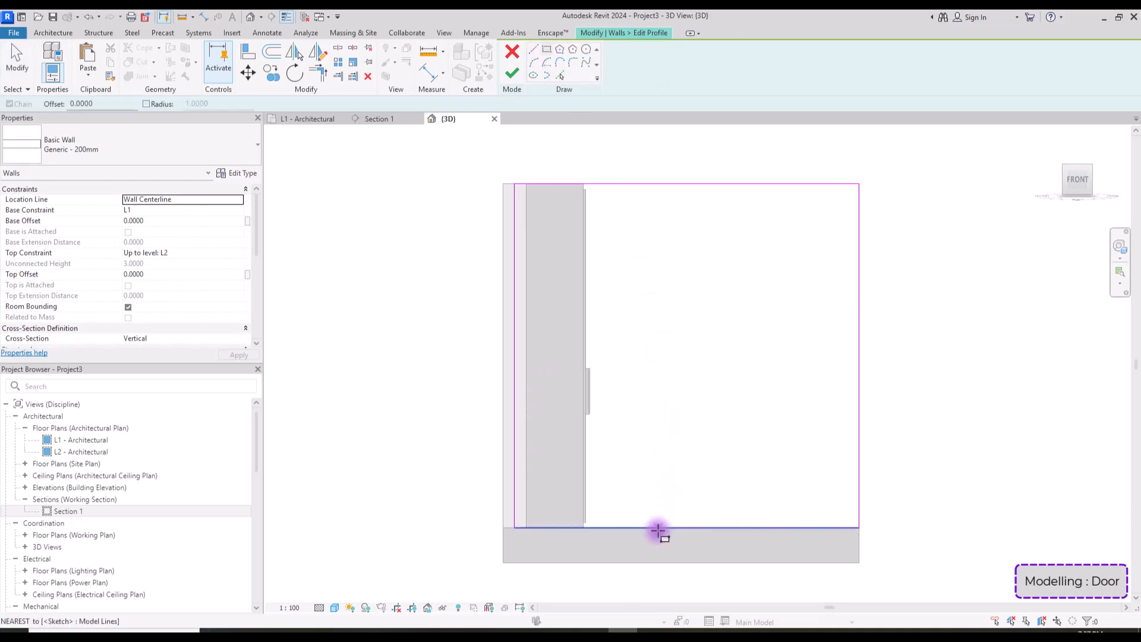
left_click(640, 527)
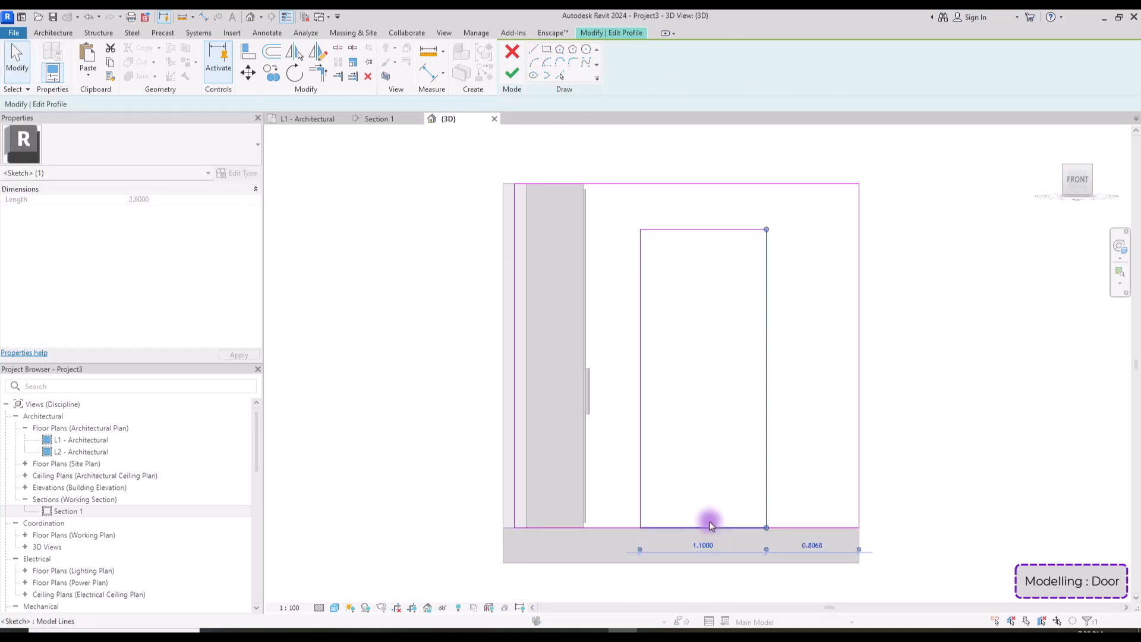
left_click(702, 548)
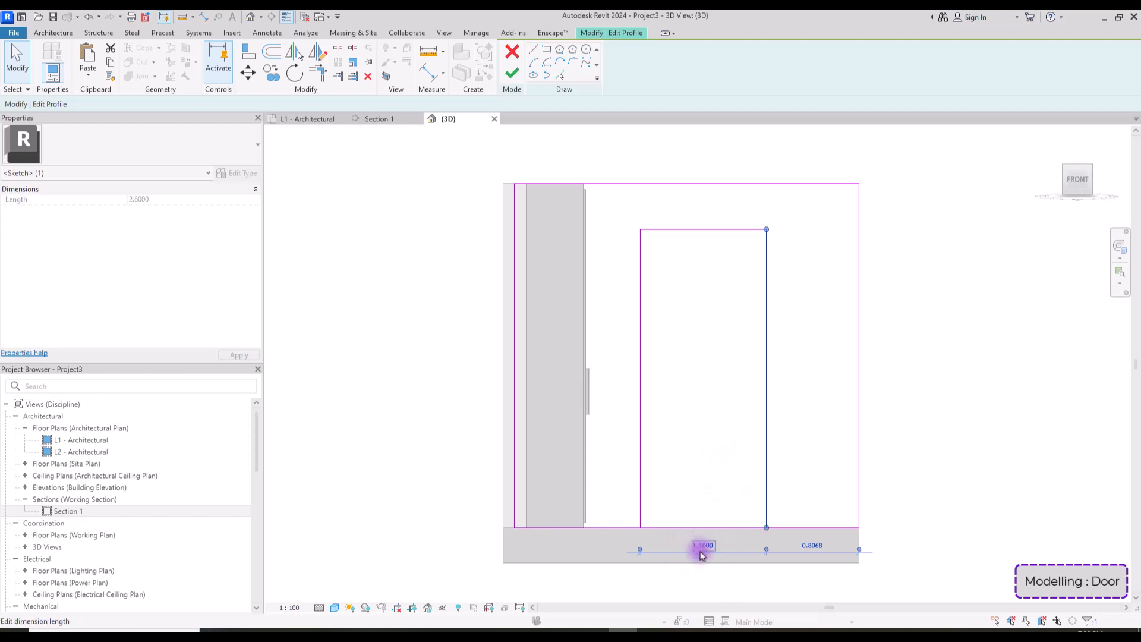
left_click(706, 231)
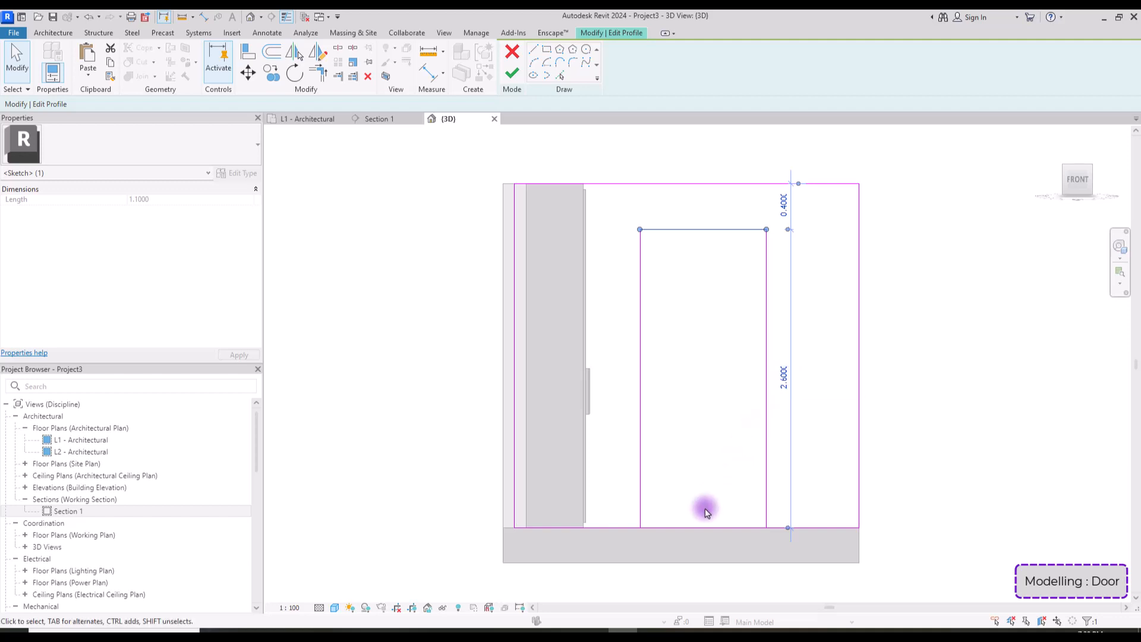
Remove the rectangle's bottom line, split and trim the wall's base line to the opening's sides, and finish the wall profile.
left_click(693, 527)
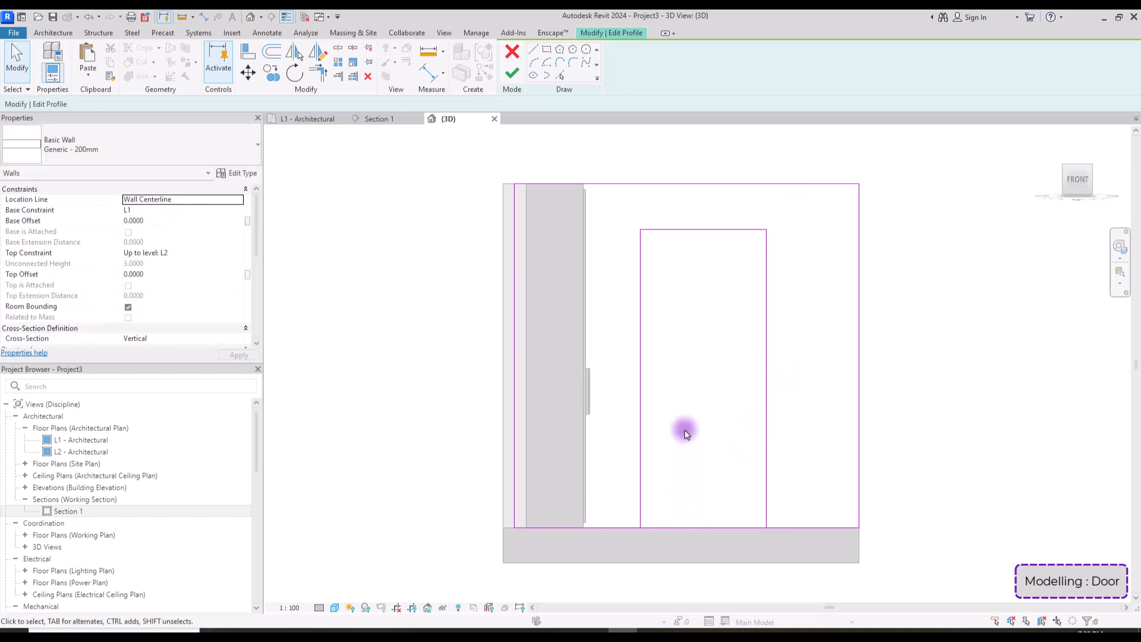
left_click(352, 50)
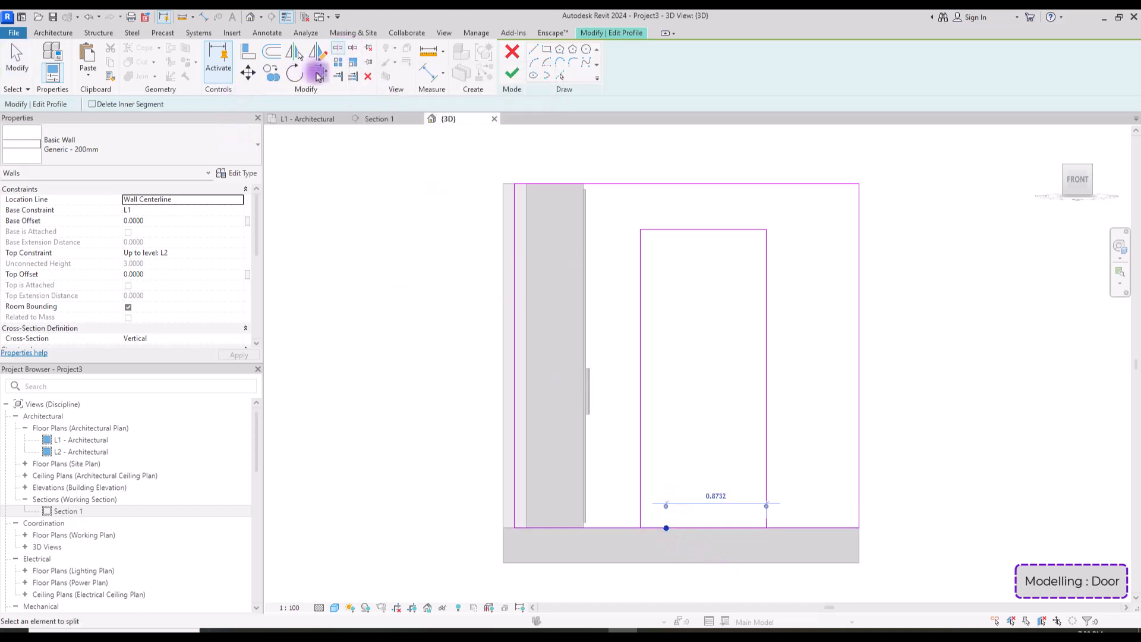
left_click(319, 75)
left_click(782, 527)
left_click(769, 509)
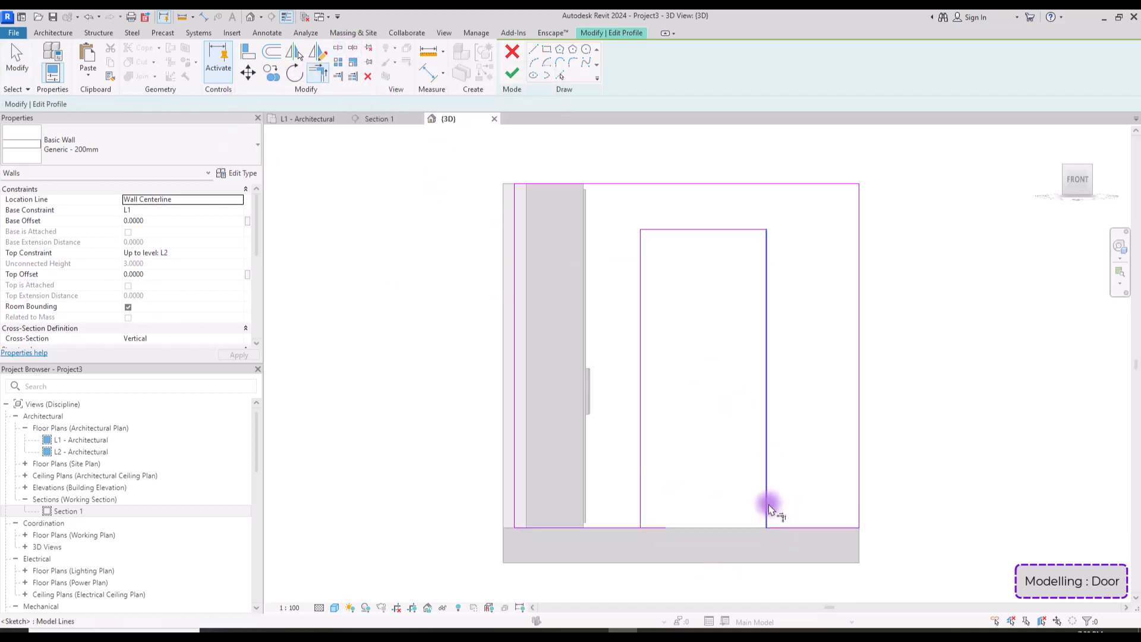
left_click(615, 527)
left_click(641, 505)
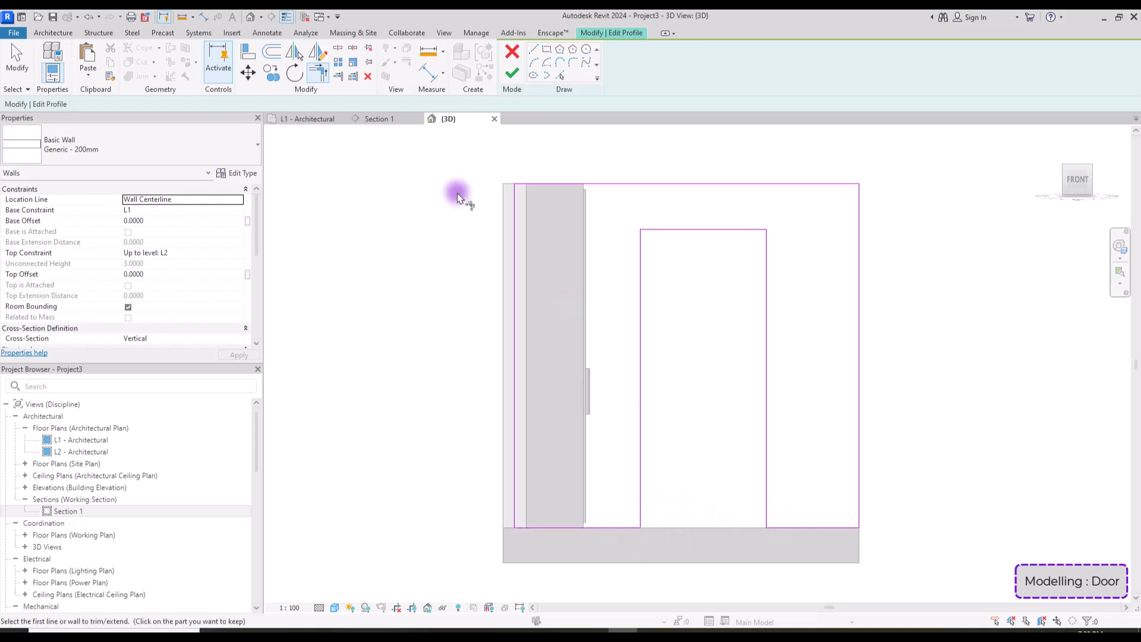
left_click(513, 76)
left_click(861, 286)
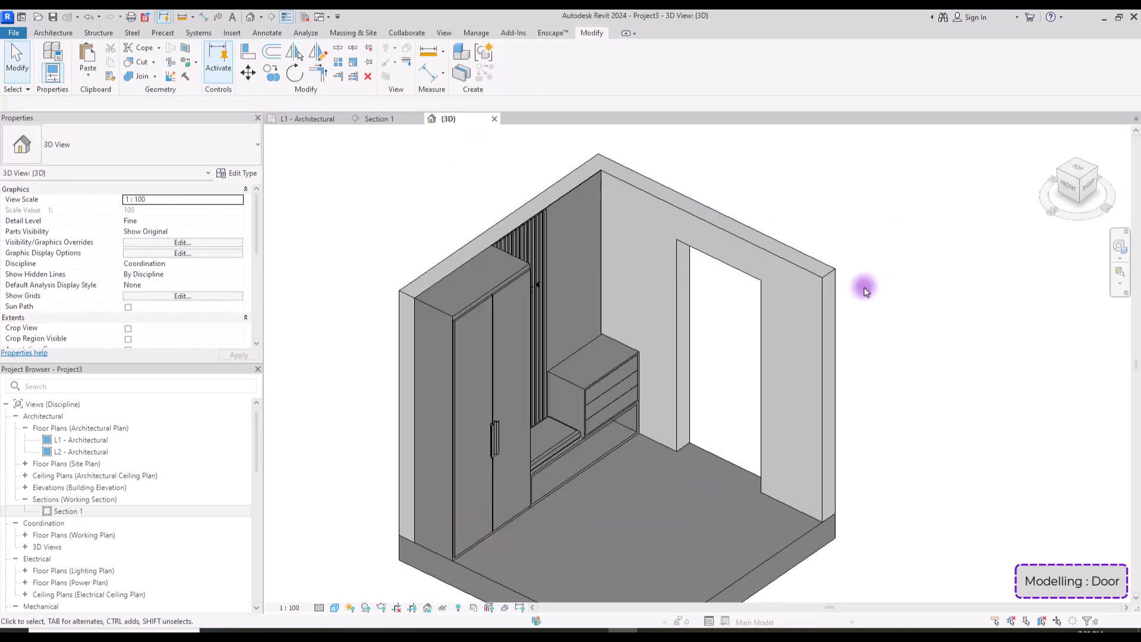
Start an in-place model in the Doors category with the default name Doors 1.
scroll(758, 461, "up", 5)
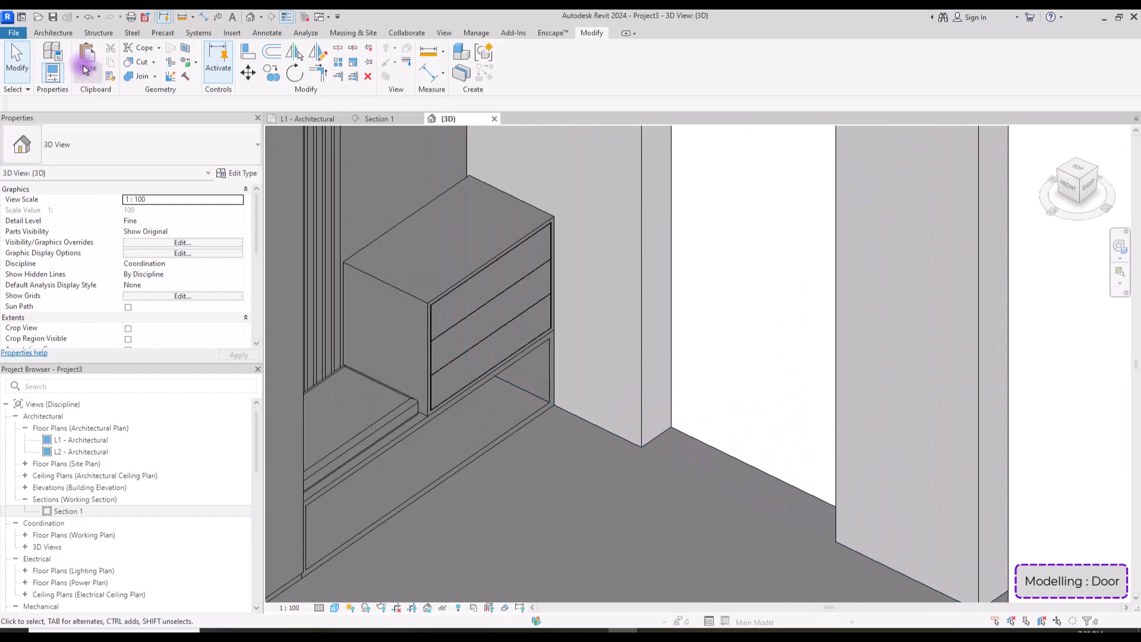
left_click(53, 33)
left_click(149, 72)
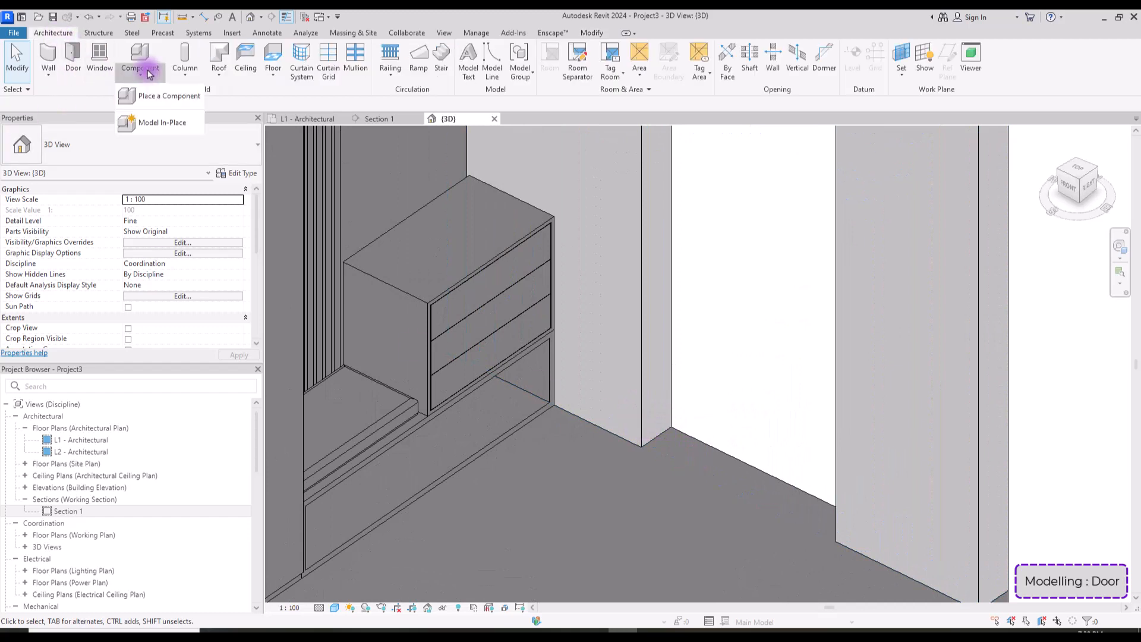
left_click(157, 122)
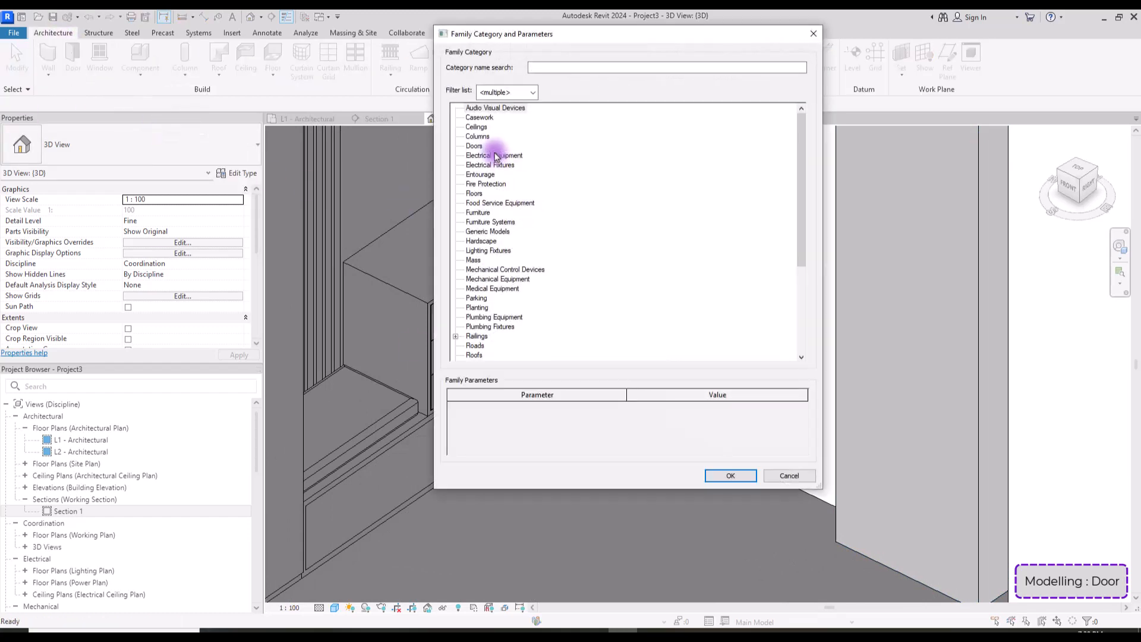
left_click(735, 475)
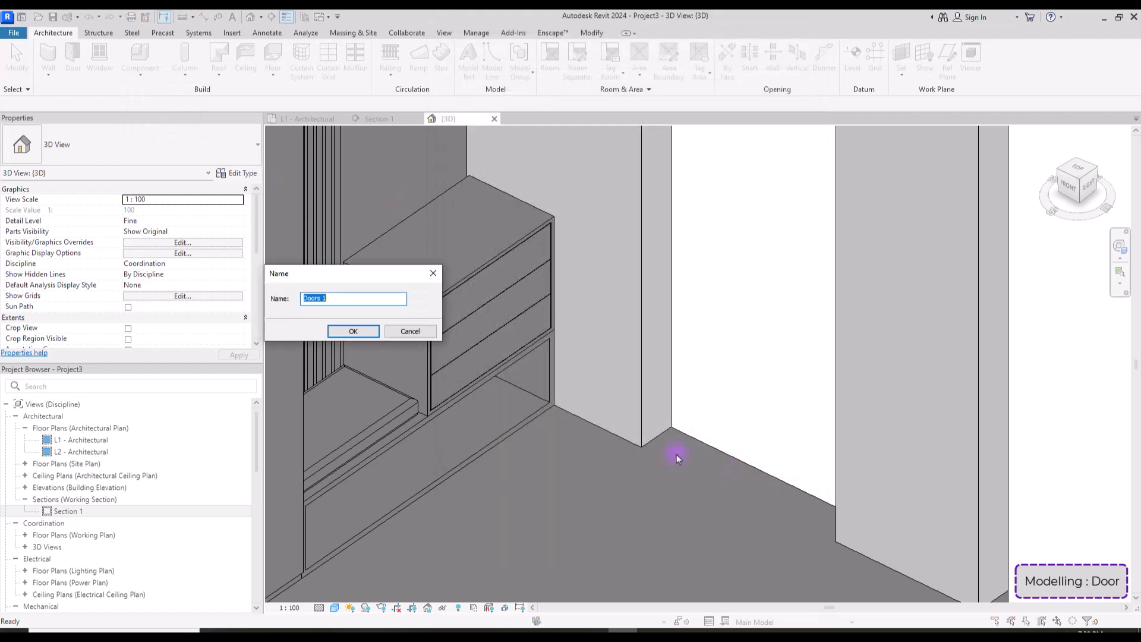
left_click(361, 331)
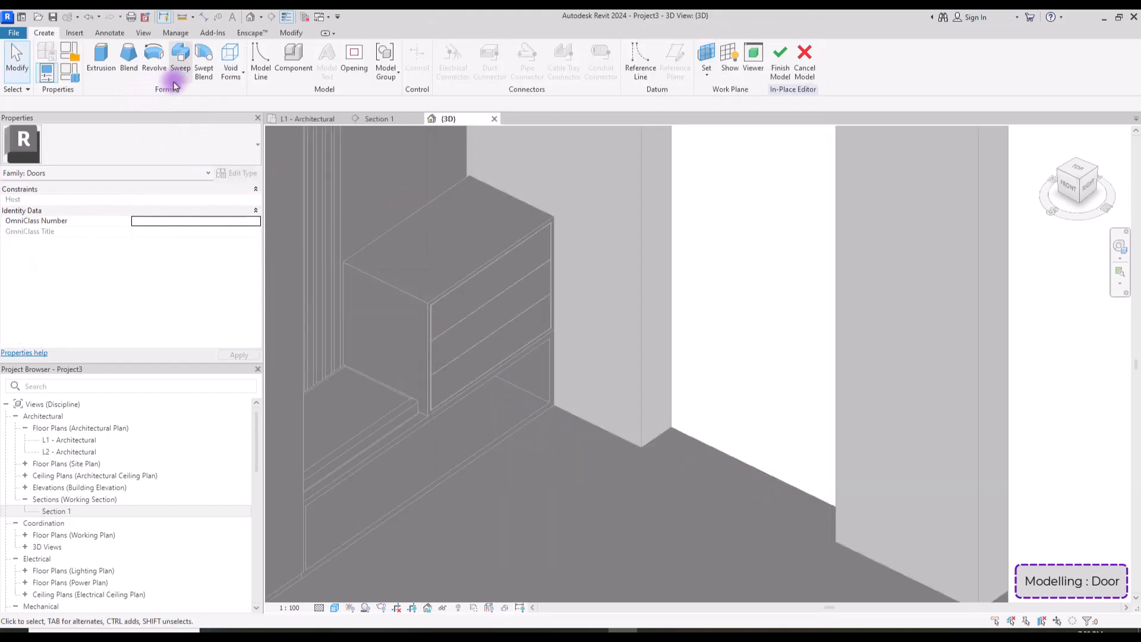
Start a sweep and define its path by picking the two vertical edges and the top edge of the door opening.
left_click(180, 65)
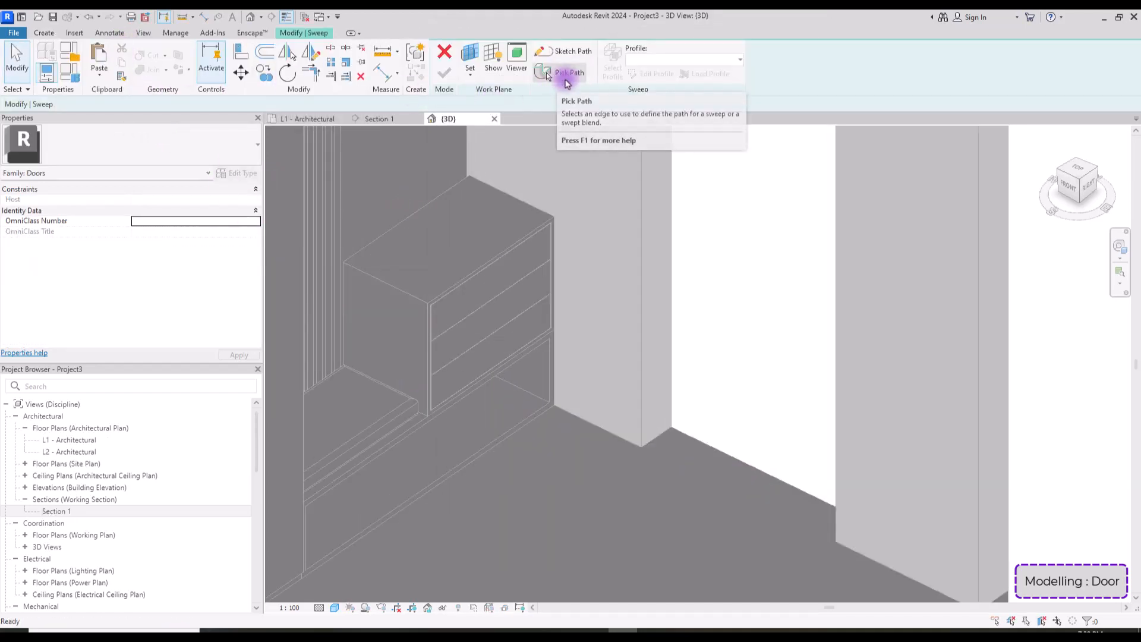
left_click(564, 77)
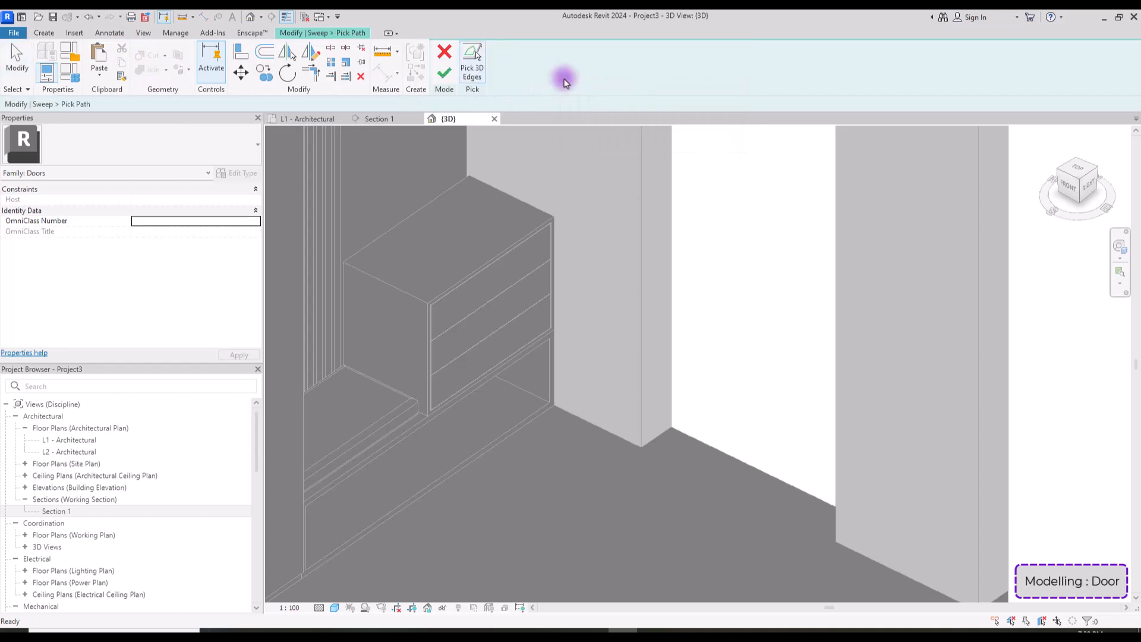
left_click(671, 410)
scroll(732, 329, "down", 4)
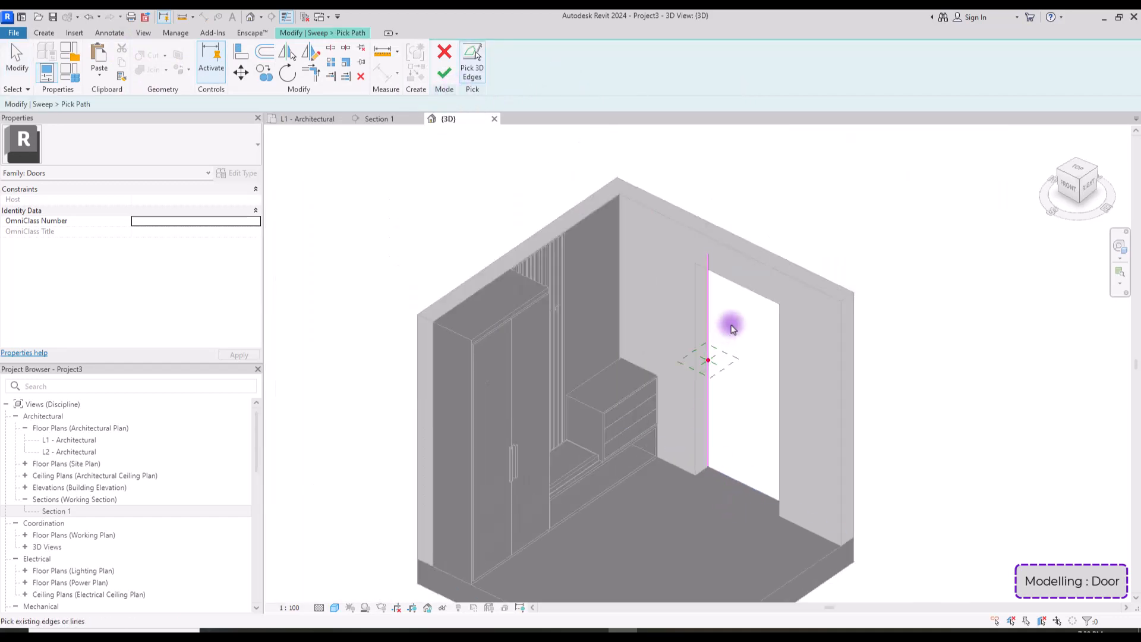
middle_click_drag(735, 386, 878, 135, "shift")
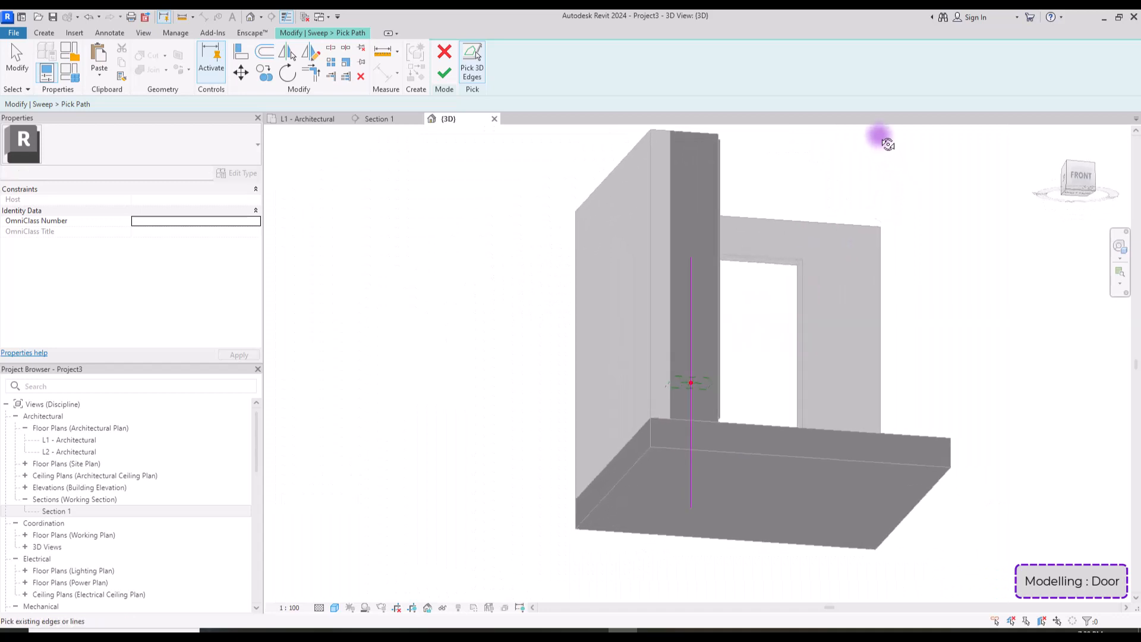
scroll(790, 273, "up", 4)
left_click(784, 232)
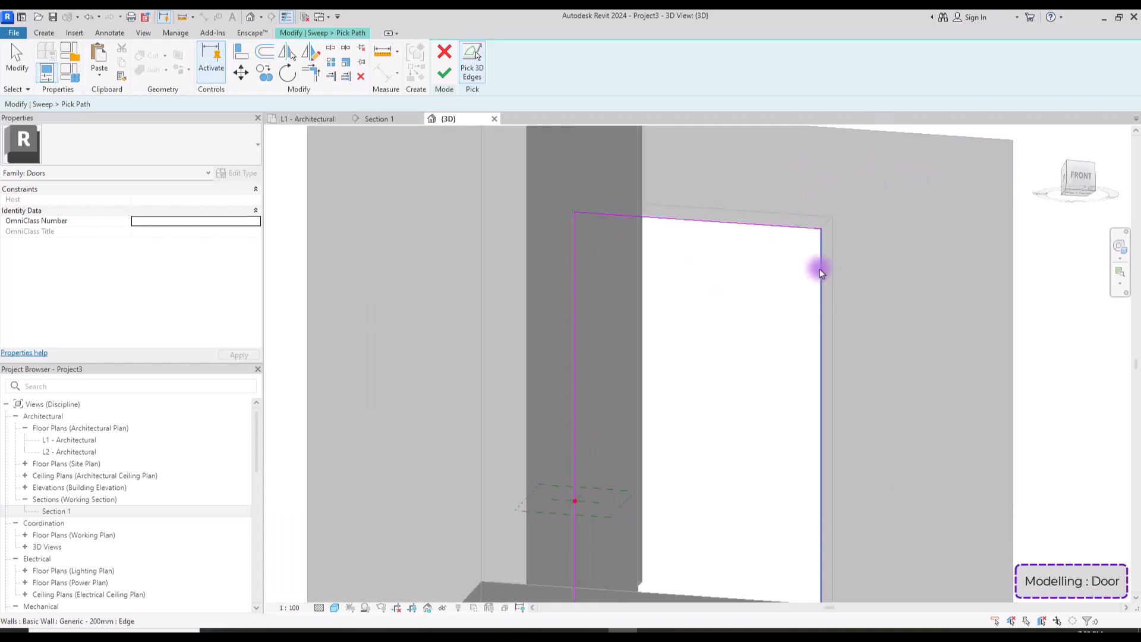
left_click(819, 271)
scroll(748, 273, "down", 4)
left_click(441, 87)
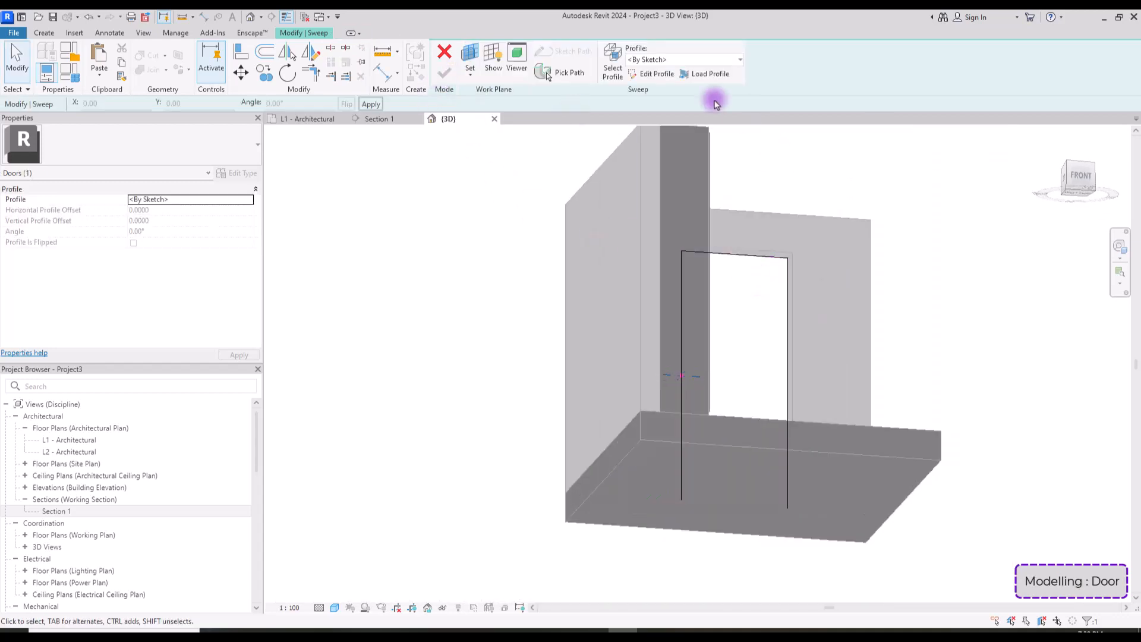
Sketch a closed, stepped door-frame profile with an outer side about 0.115 m long at the path's reference point in wireframe display, and finish the sweep.
left_click(651, 75)
left_click(1079, 165)
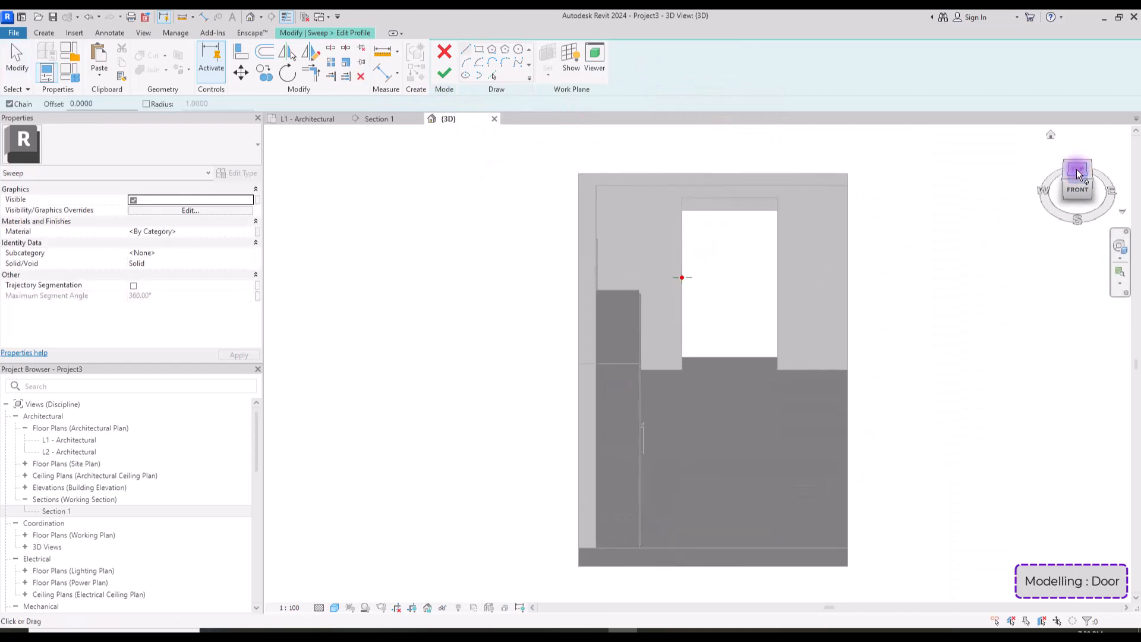
scroll(666, 233, "up", 6)
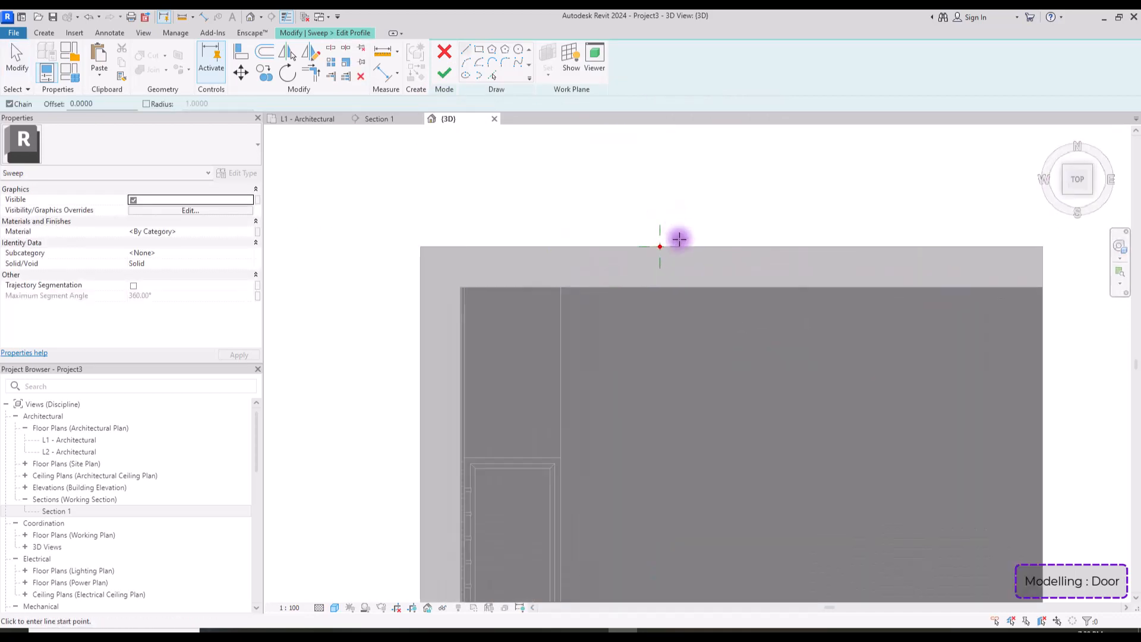
left_click(336, 610)
left_click(356, 534)
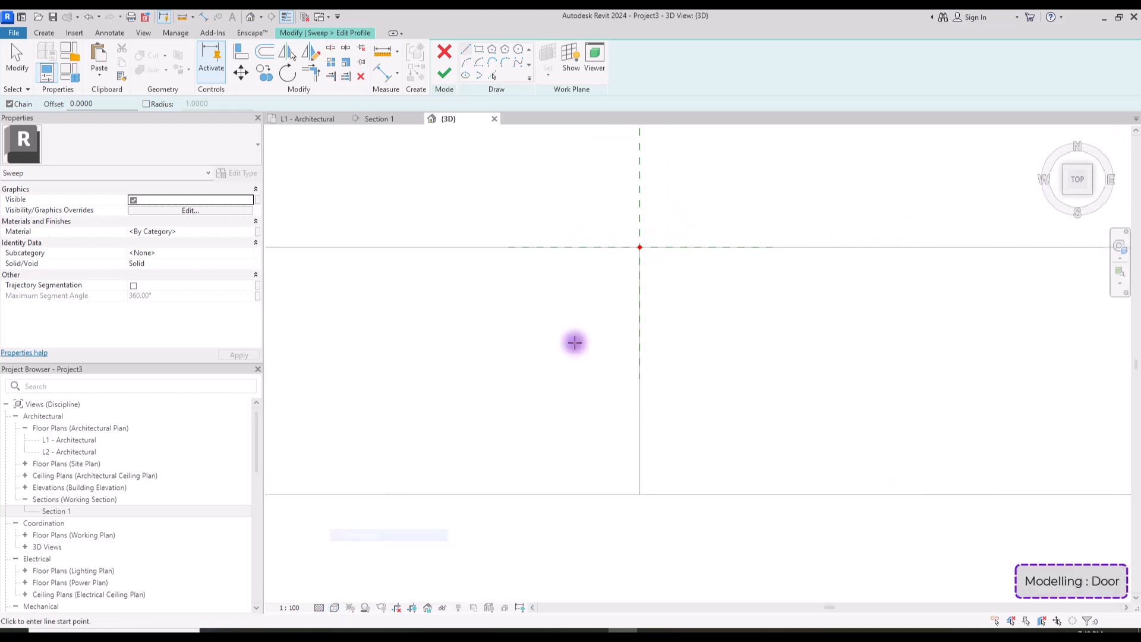
left_click(638, 247)
left_click(639, 420)
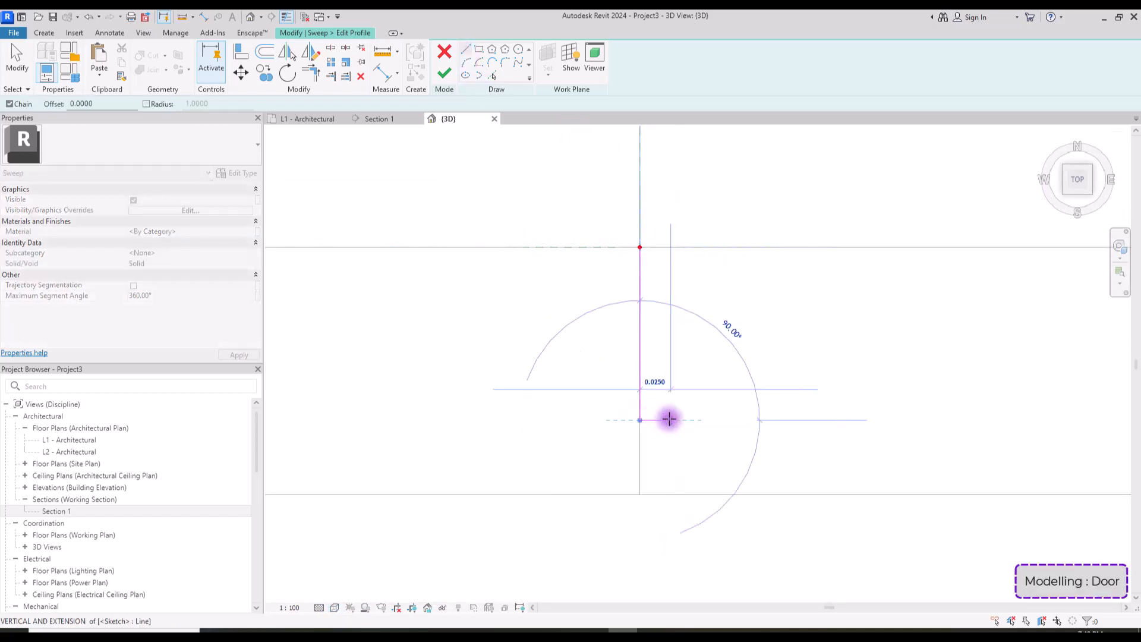
left_click(664, 420)
left_click(664, 389)
left_click(695, 389)
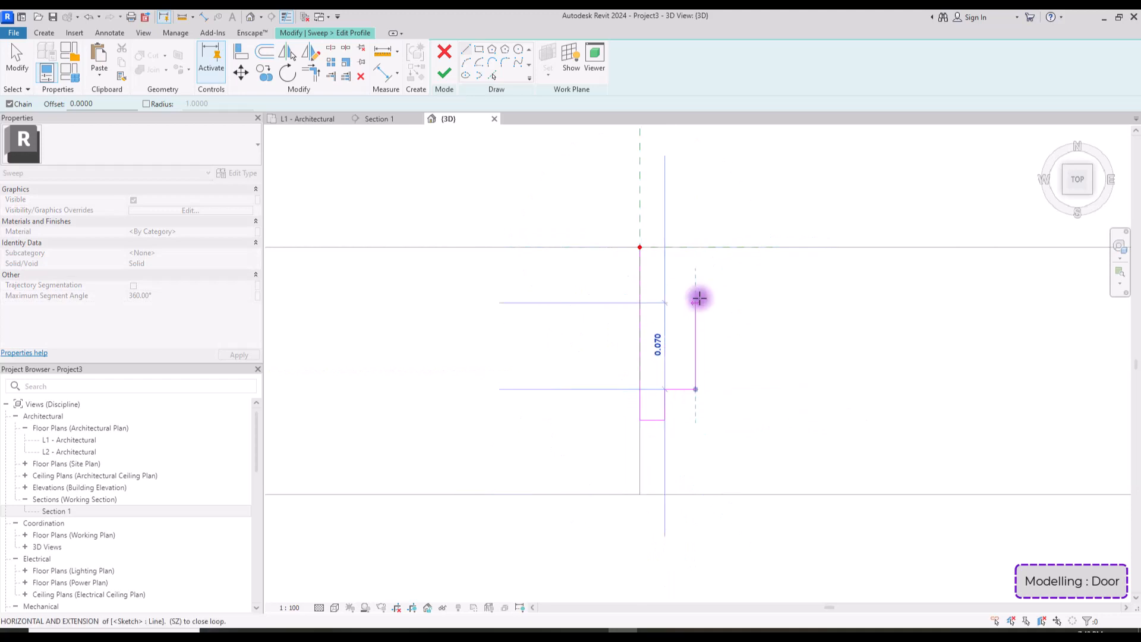
left_click(696, 246)
left_click(639, 245)
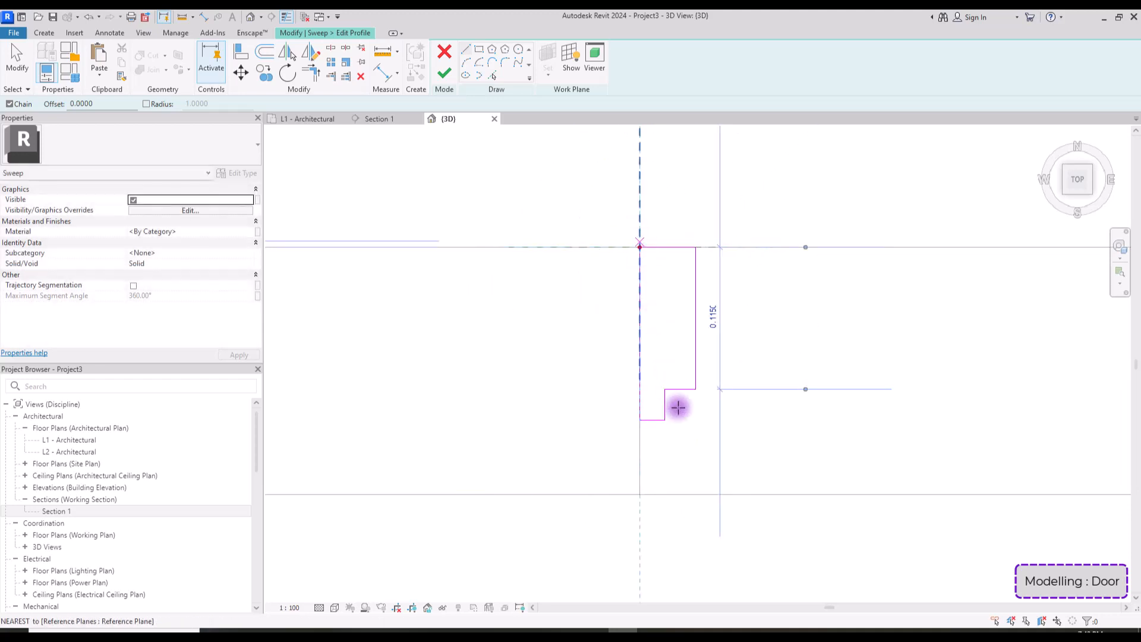
mouse_move(681, 410)
middle_mouse_down("shift")
mouse_move(659, 310)
mouse_move(589, 197)
mouse_move(597, 184)
middle_mouse_up("shift")
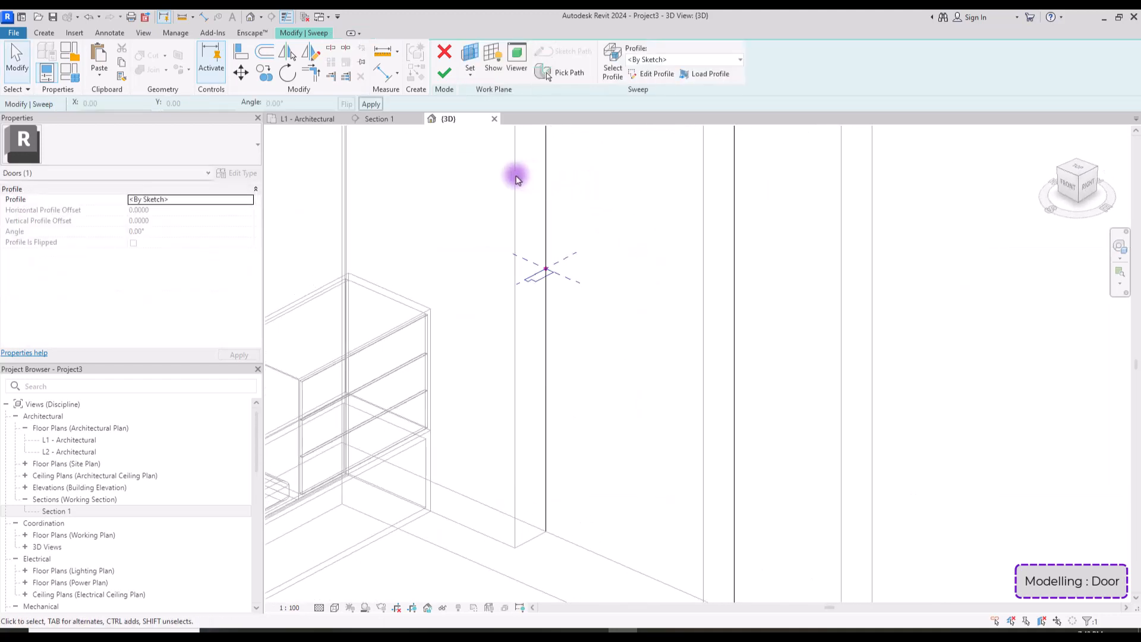
left_click(446, 75)
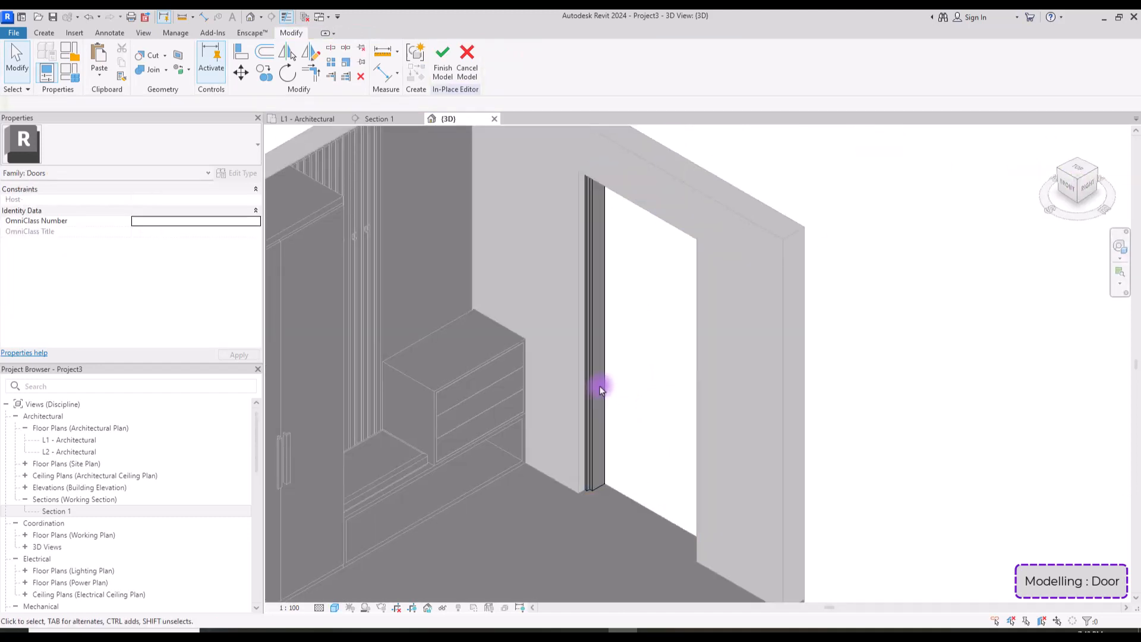
Link the door-frame sweep's material to a new family type parameter grouped under Materials and Finishes.
left_click(256, 231)
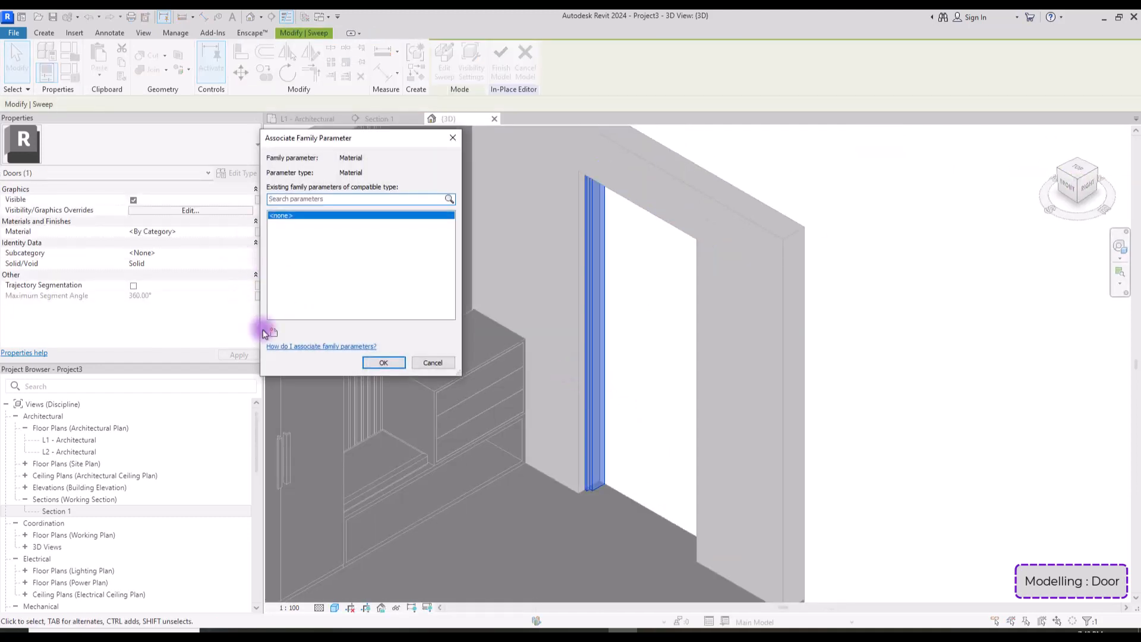
left_click(275, 332)
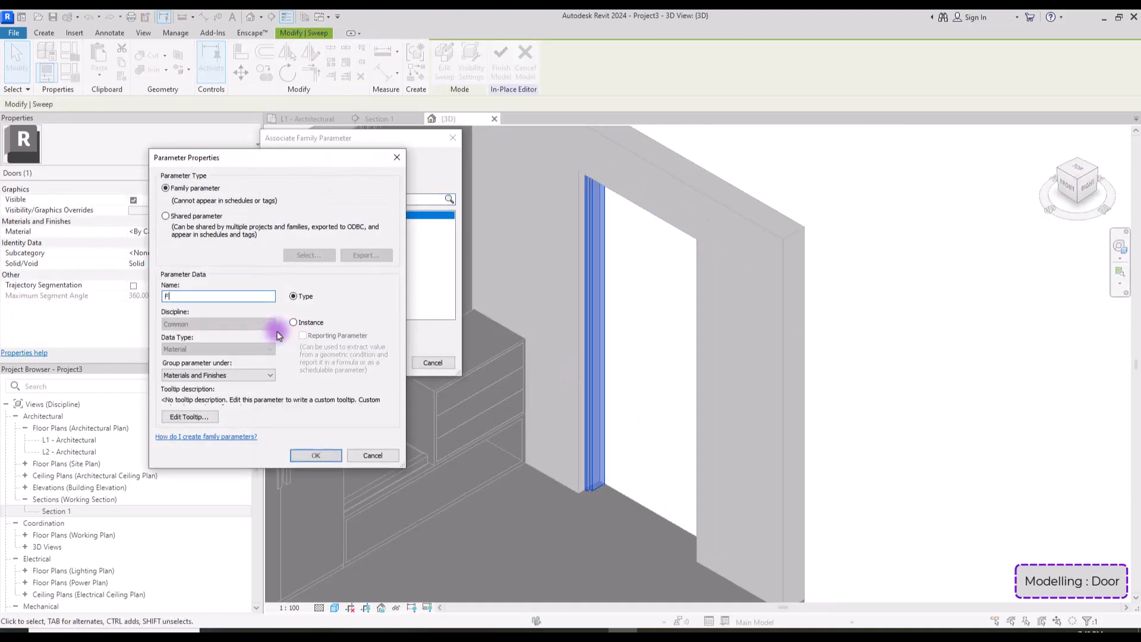
left_click(315, 453)
left_click(384, 362)
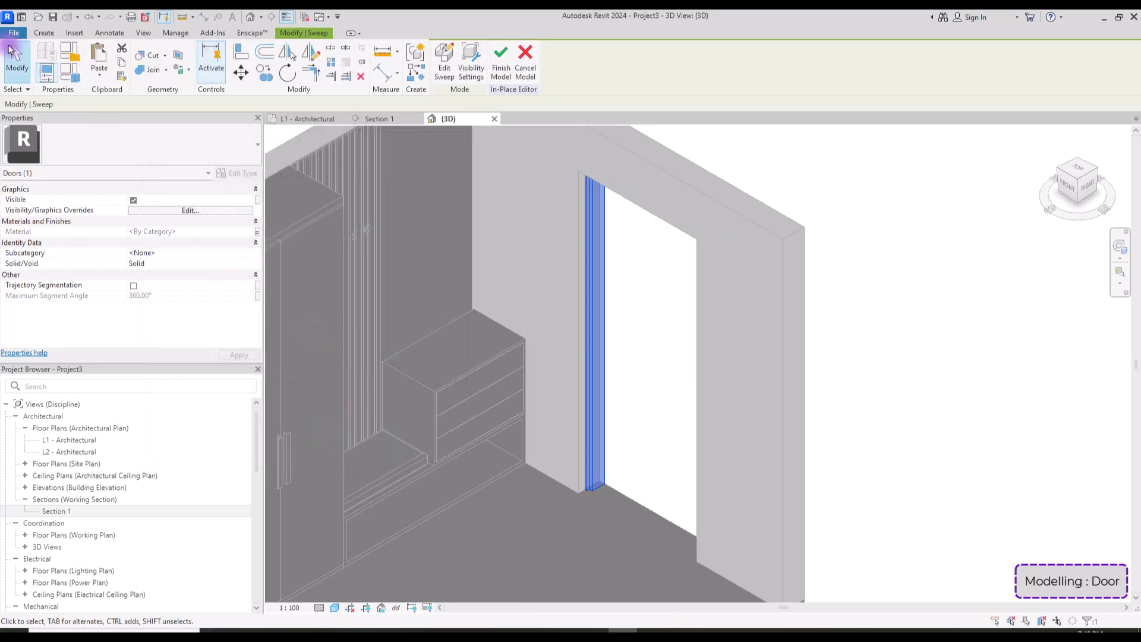
Start an extrusion in the door model and set its work plane by picking the inner stepped face of the door frame.
left_click(44, 33)
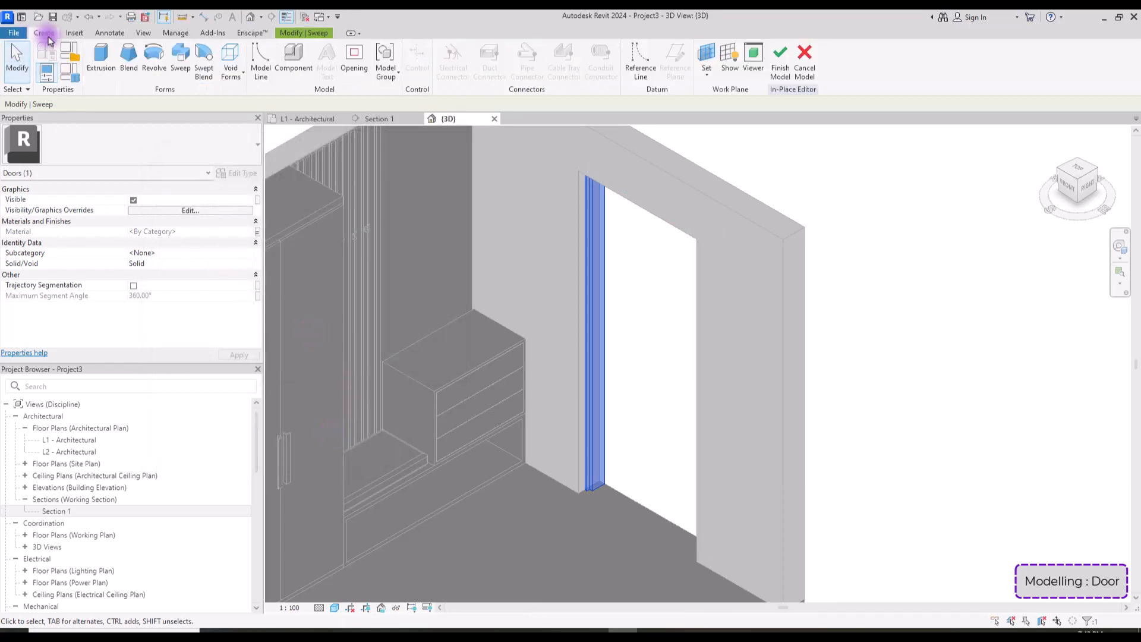
left_click(105, 68)
left_click(553, 72)
left_click(567, 89)
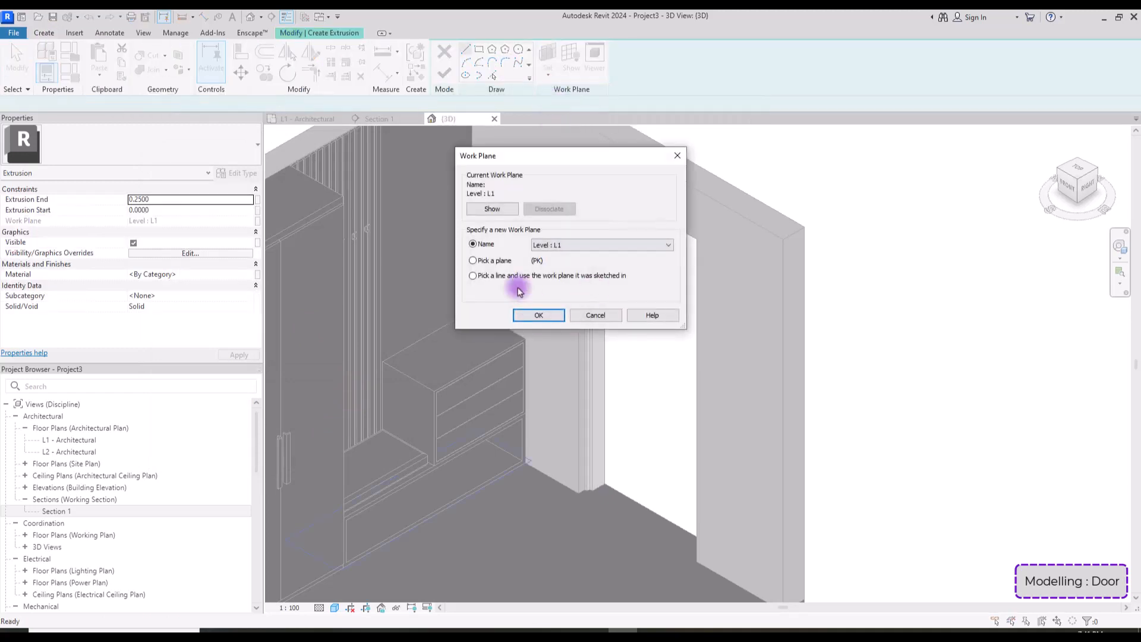
left_click(472, 257)
left_click(536, 315)
middle_click_drag(636, 488, 474, 497, "shift")
scroll(586, 473, "up", 3)
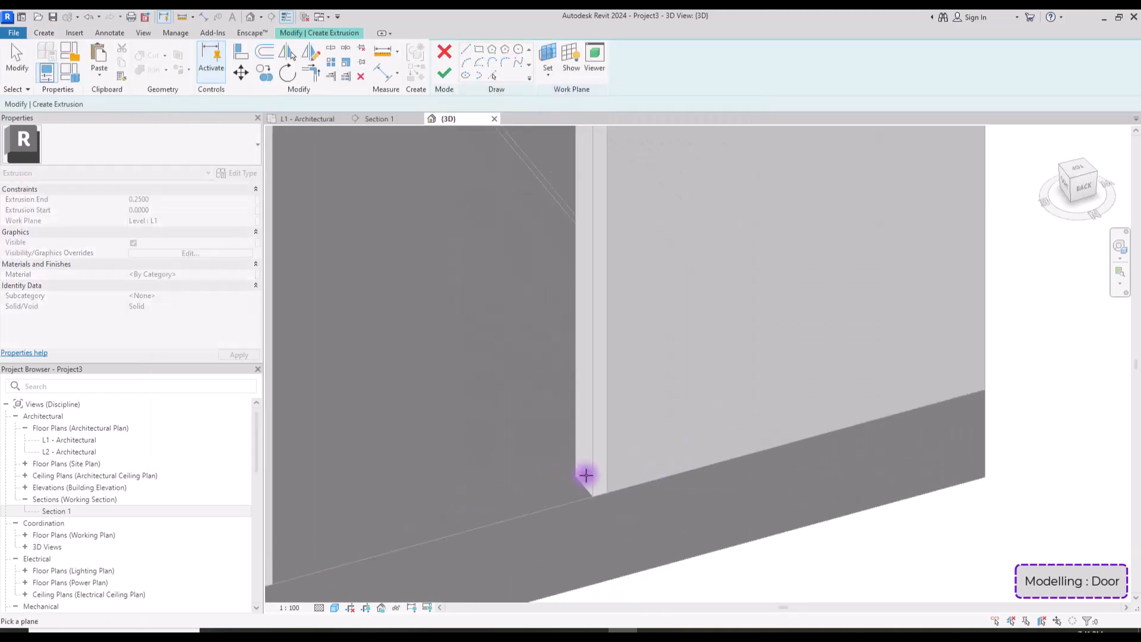
left_click(593, 467)
In front view, sketch a rectangle filling the opening inside the door frame and finish the extrusion as the door panel.
left_click(1064, 185)
left_click(1058, 179)
scroll(701, 299, "up", 3)
middle_click_drag(687, 299, 637, 216)
scroll(571, 203, "down", 1)
left_click(634, 172)
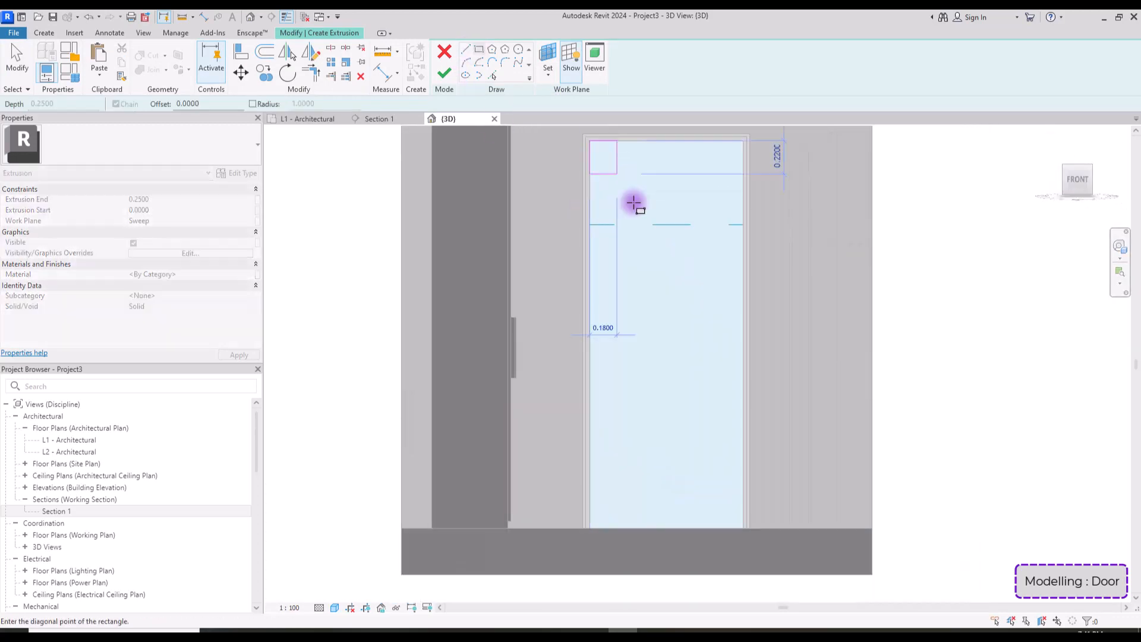
left_click(746, 527)
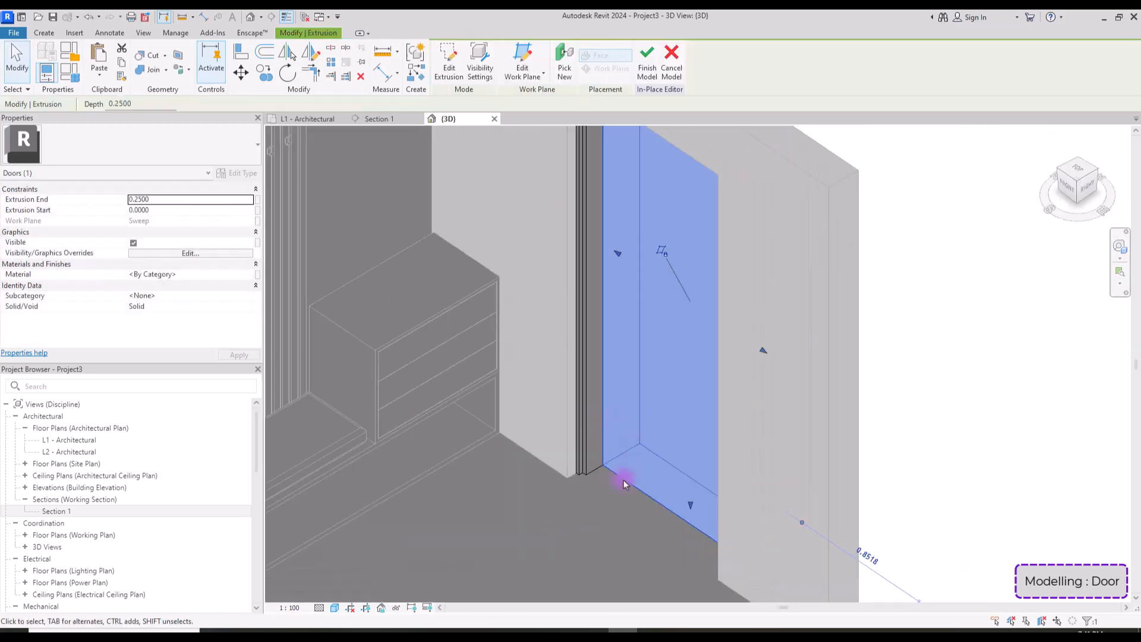
Adjust the door panel extrusion to a depth of 0.0380 so that it sits within the frame.
left_click(622, 482)
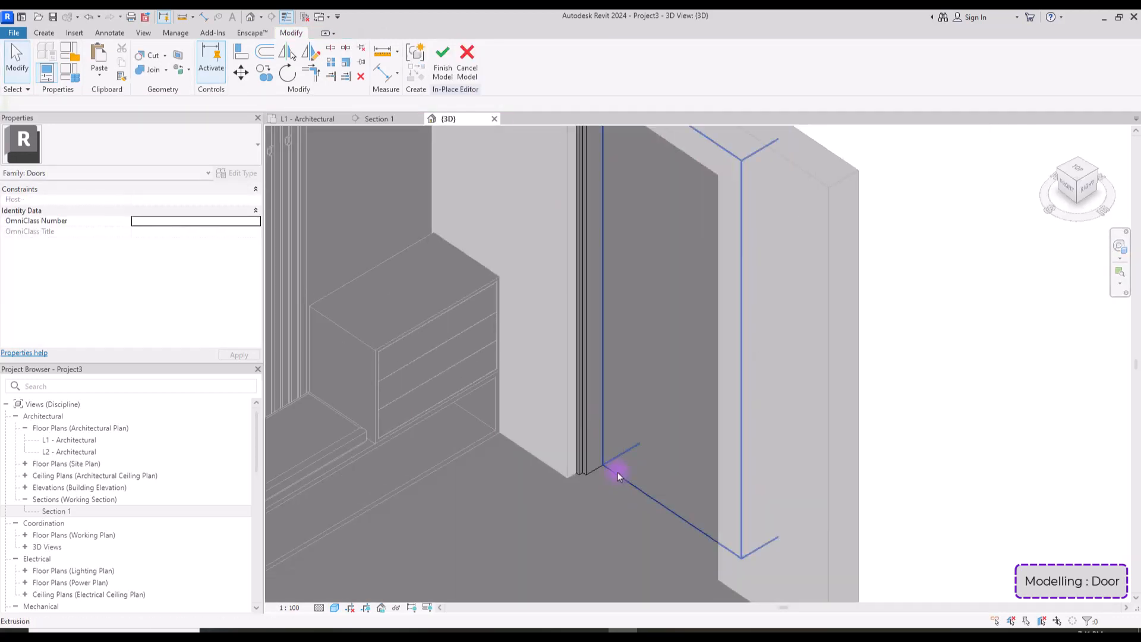
left_click(617, 474)
mouse_move(666, 318)
left_mouse_down()
mouse_move(708, 290)
mouse_move(665, 310)
left_mouse_up()
Link the door panel's material to a new family type parameter named Body, grouped under Materials and Finishes.
left_click(258, 276)
left_click(273, 344)
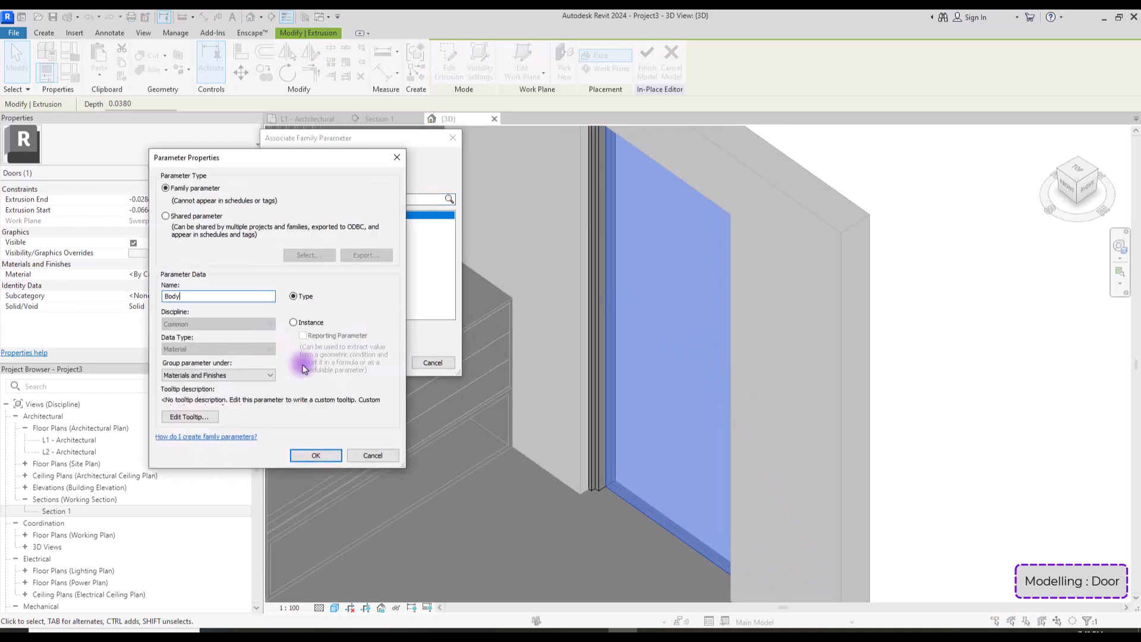
key("Return")
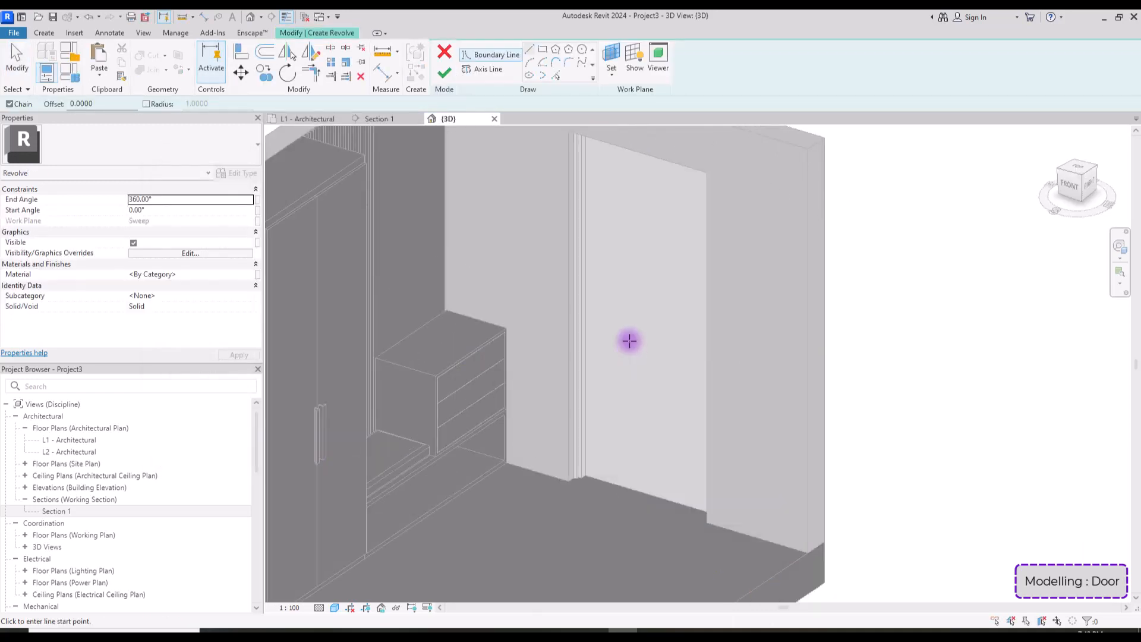
Set the floor surface as the work plane for the new door-knob revolve by picking it, and switch to top view.
left_click(614, 74)
left_click(635, 95)
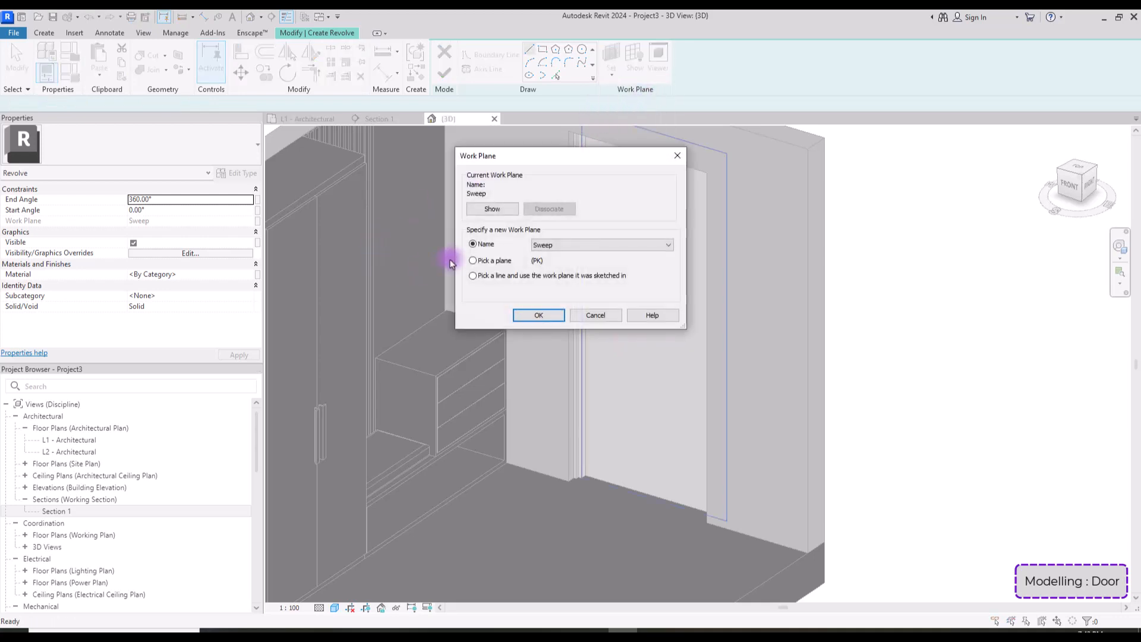
left_click(482, 262)
left_click(529, 314)
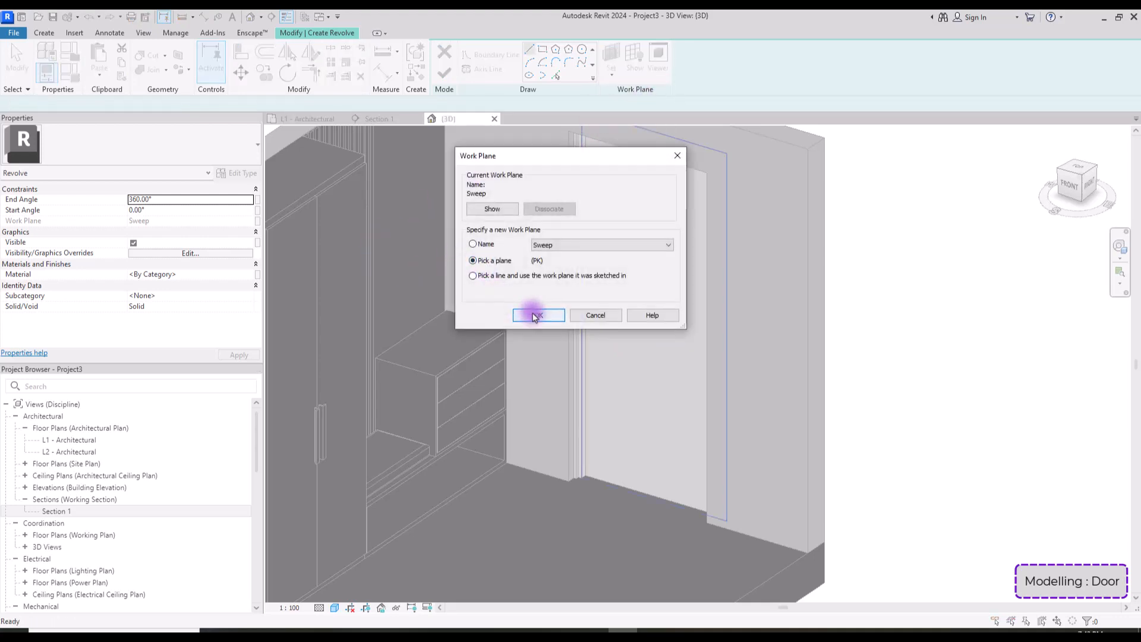
left_click(766, 576)
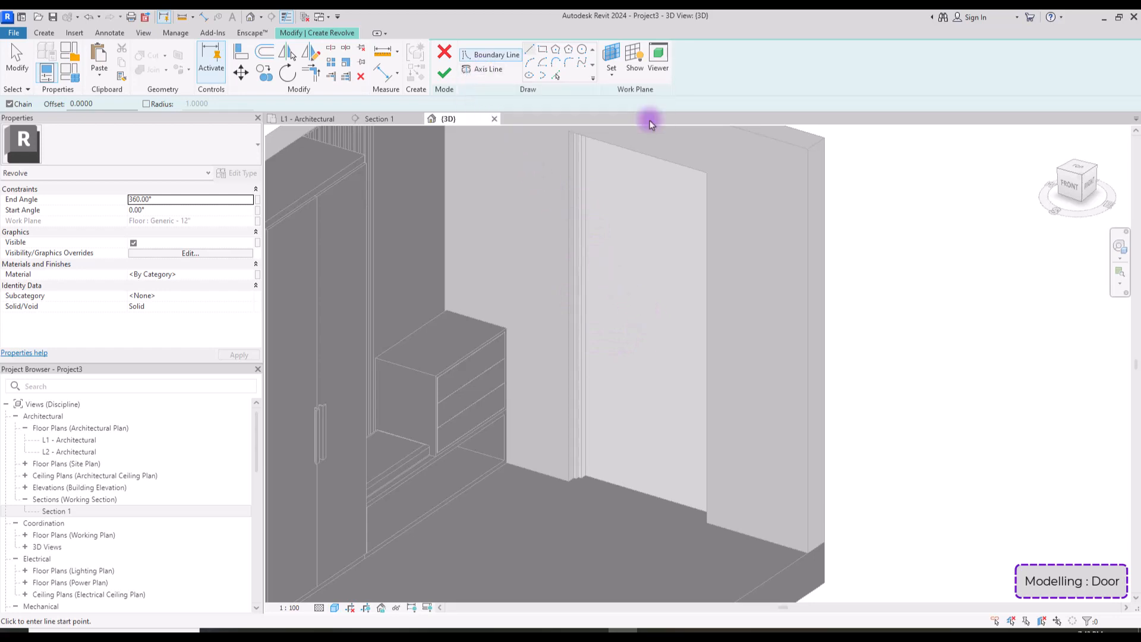
left_click(1074, 171)
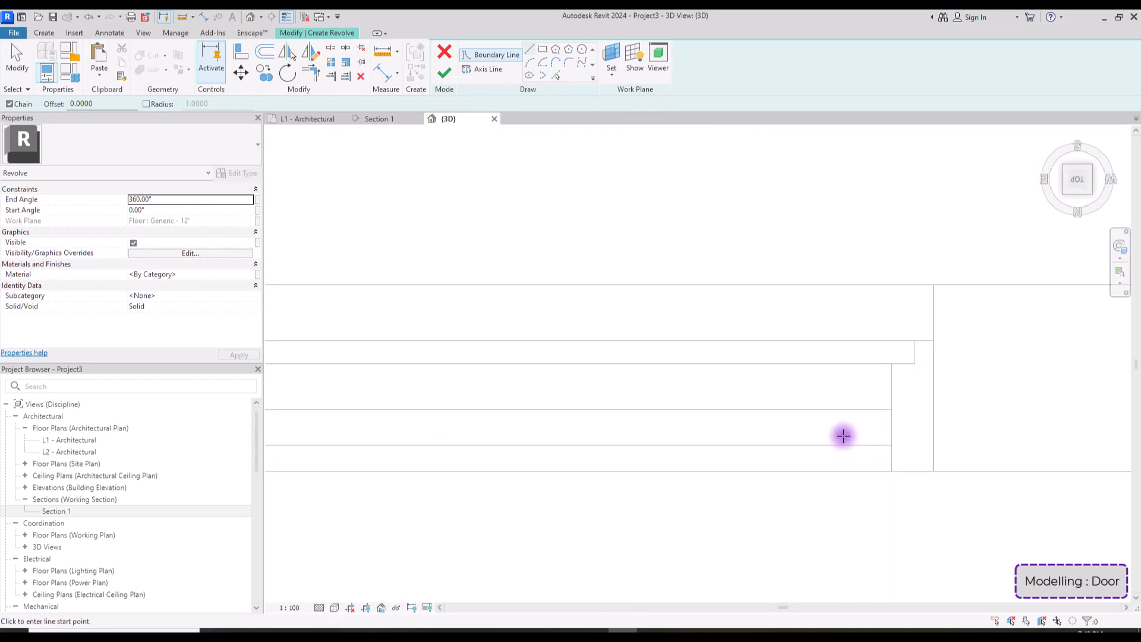
Draw a 0.2000 long revolve axis line perpendicular to the door, starting on the door panel's face near the frame.
left_click(474, 69)
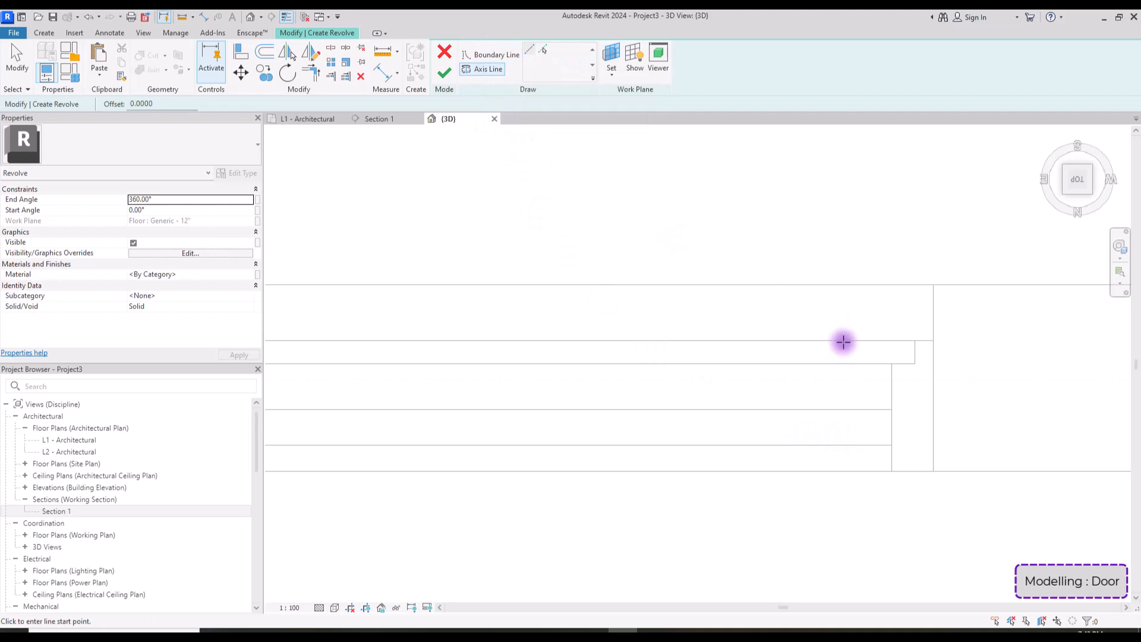
left_click(810, 410)
left_click(806, 223)
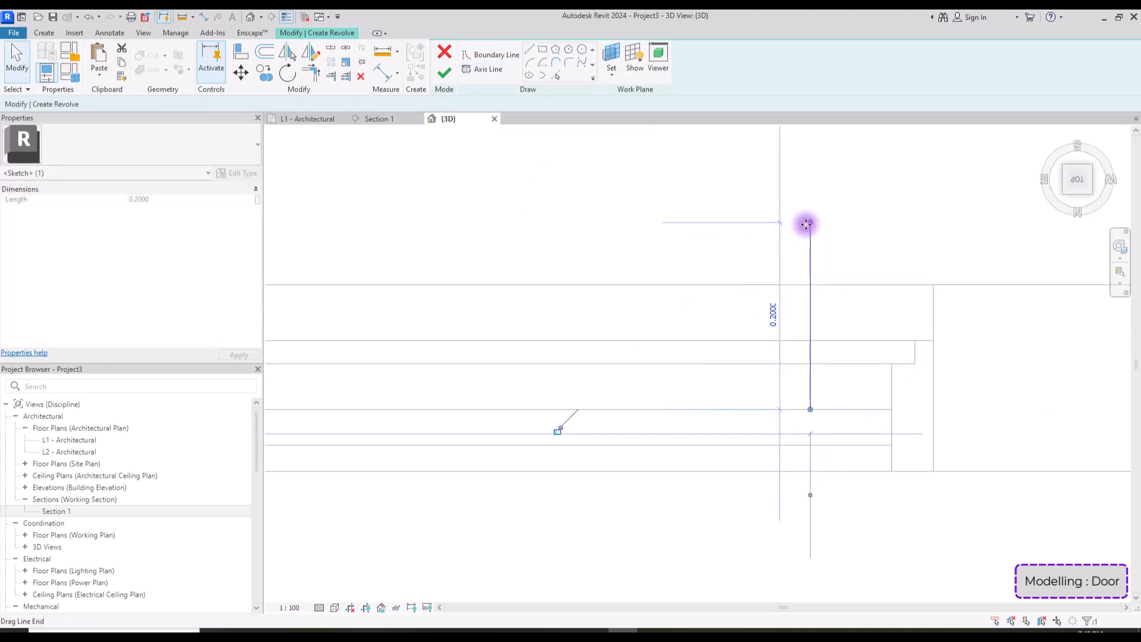
Sketch the stepped base and neck of the knob profile from the door face beside the axis, with the neck line 0.0150 long.
left_click(491, 55)
scroll(748, 401, "up", 3)
left_click(836, 421)
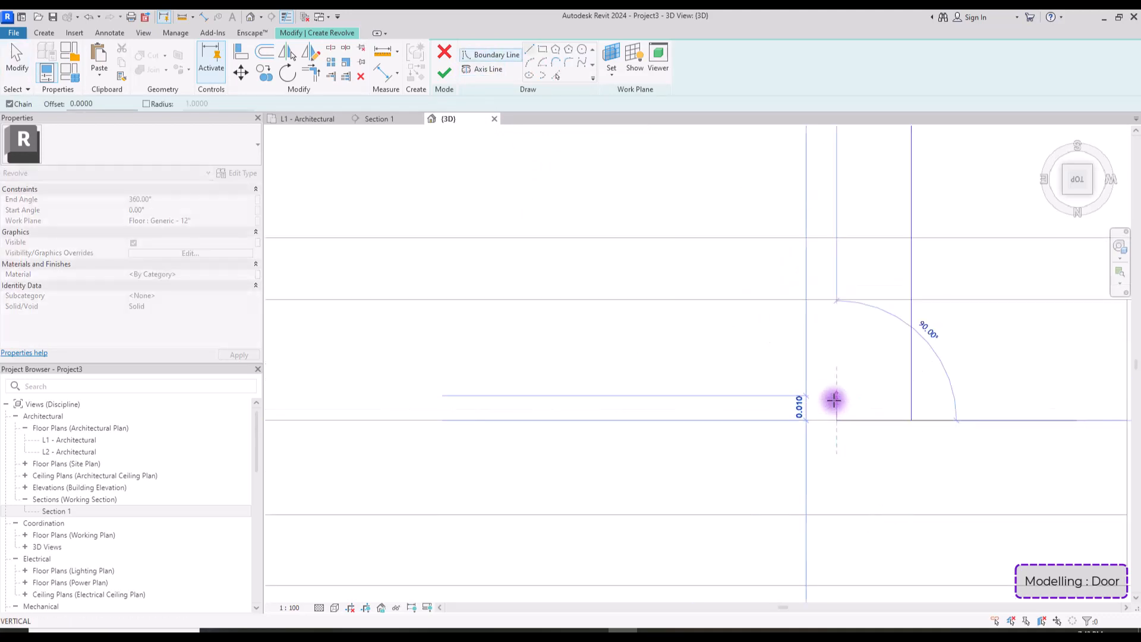
left_click(835, 406)
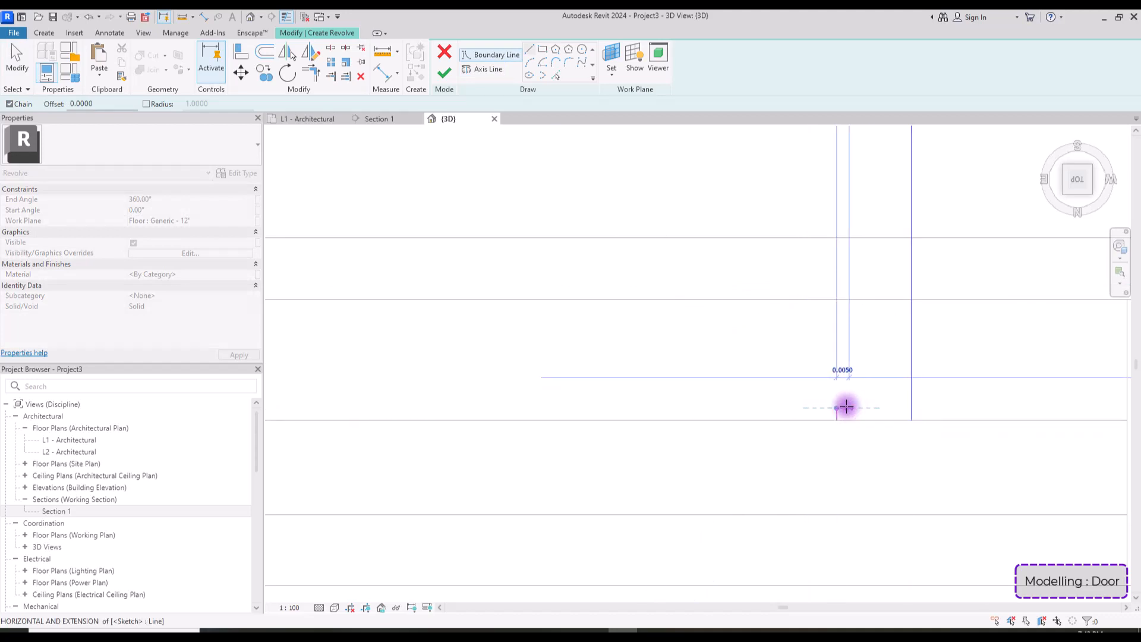
left_click(848, 407)
left_click(848, 400)
left_click(885, 401)
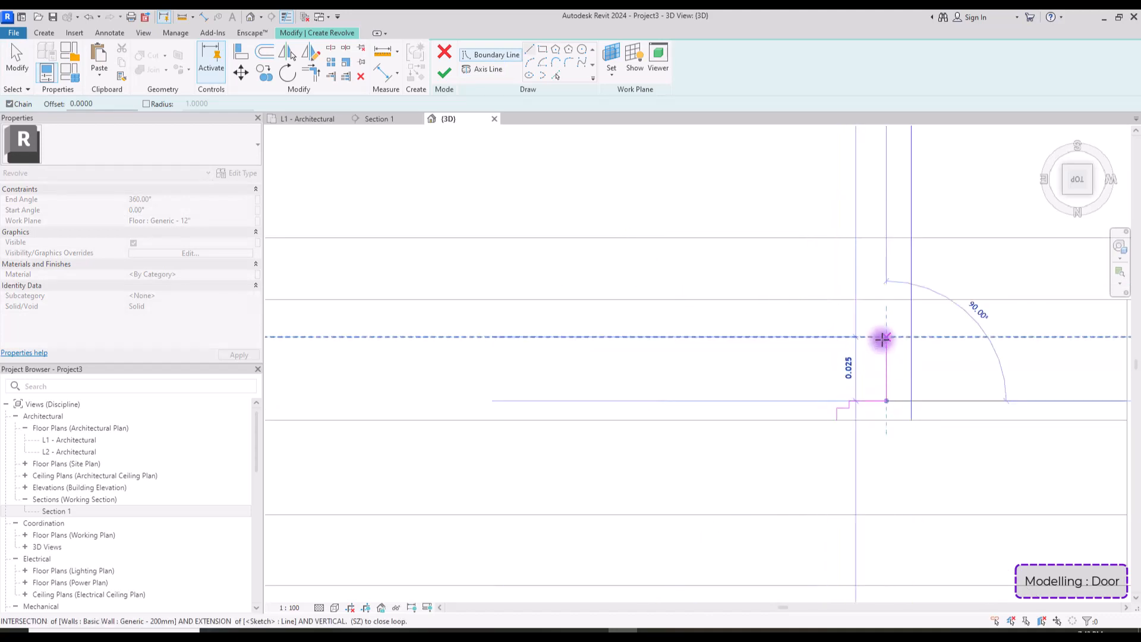
left_click(889, 366)
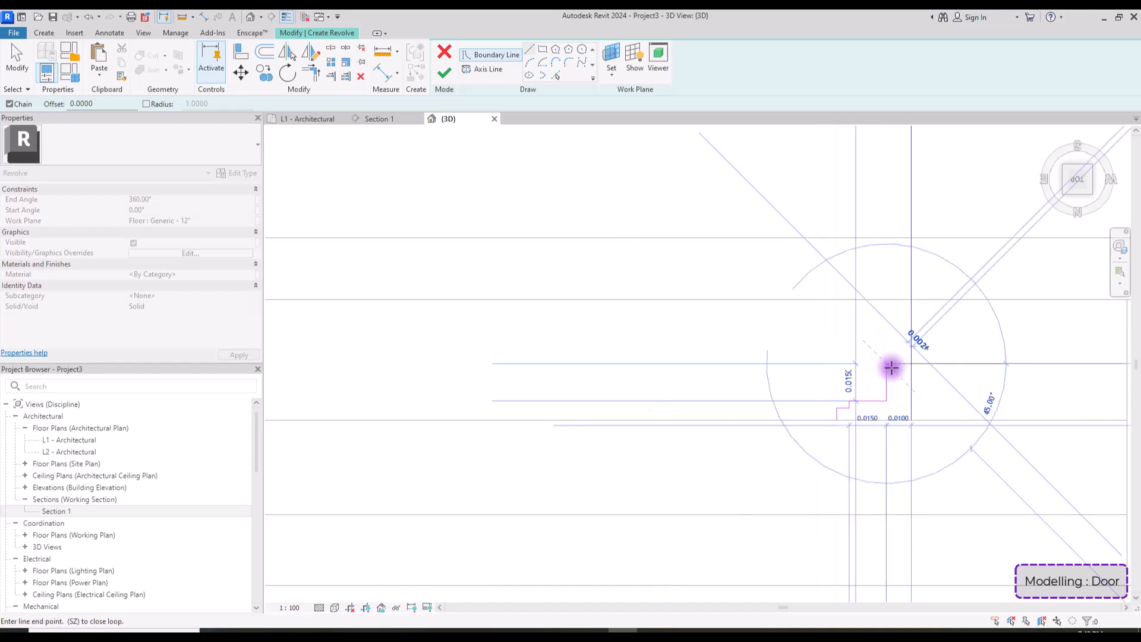
key("Escape")
Continue the knob profile with an arc of about 0.02 radius from the neck's end, and add a small recessed step reaching the axis.
left_click(887, 365)
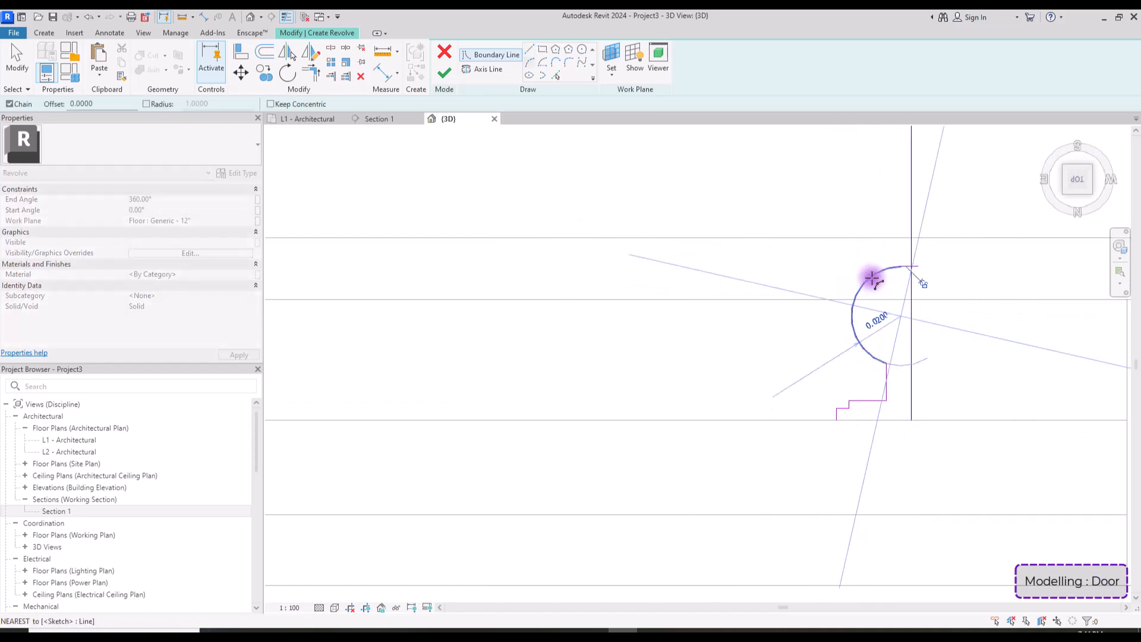
scroll(871, 272, "up", 5)
left_click(772, 266)
left_click(785, 300)
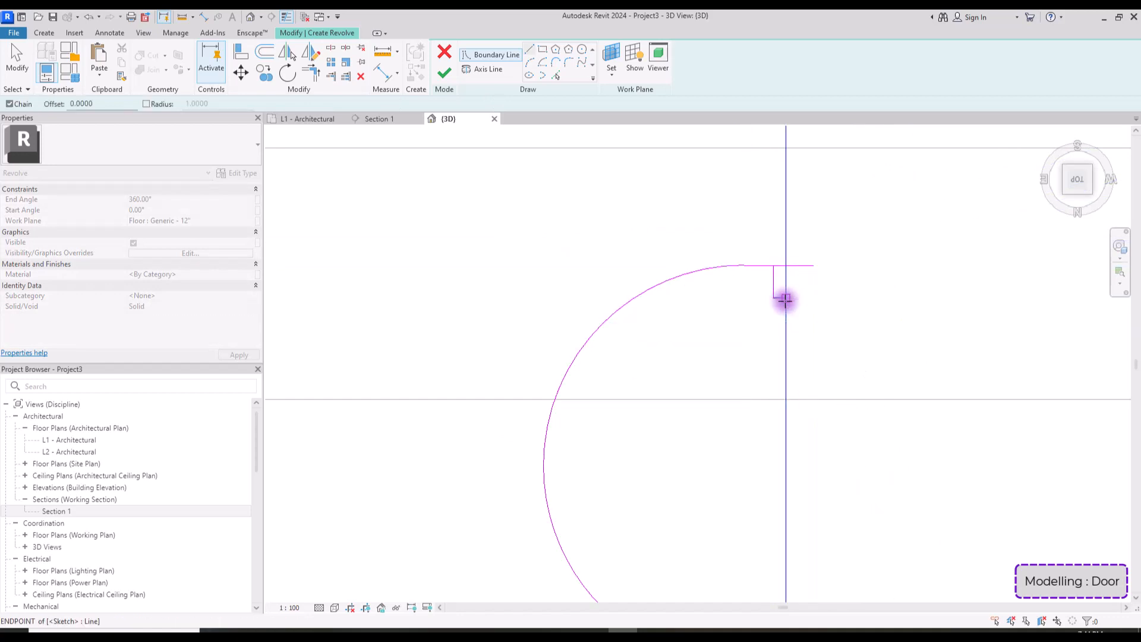
Fillet the knob profile's corner where the round head meets the vertical neck line.
key("Escape")
key("Escape")
scroll(743, 199, "down", 3)
left_click(569, 64)
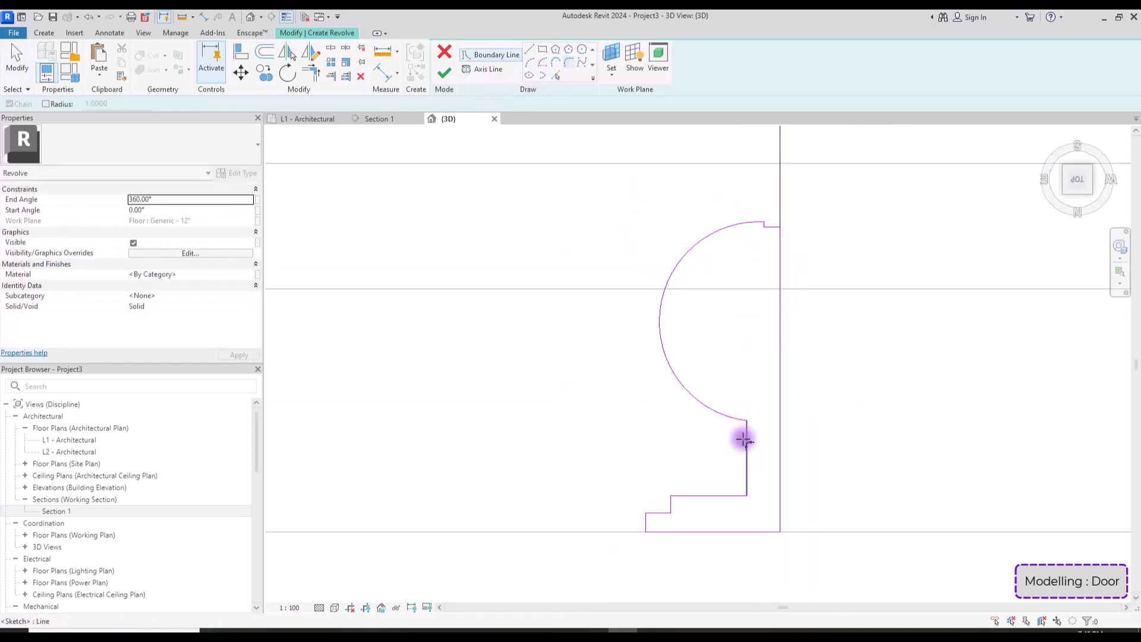
left_click(746, 438)
left_click(737, 419)
scroll(745, 434, "up", 3)
left_click(746, 406)
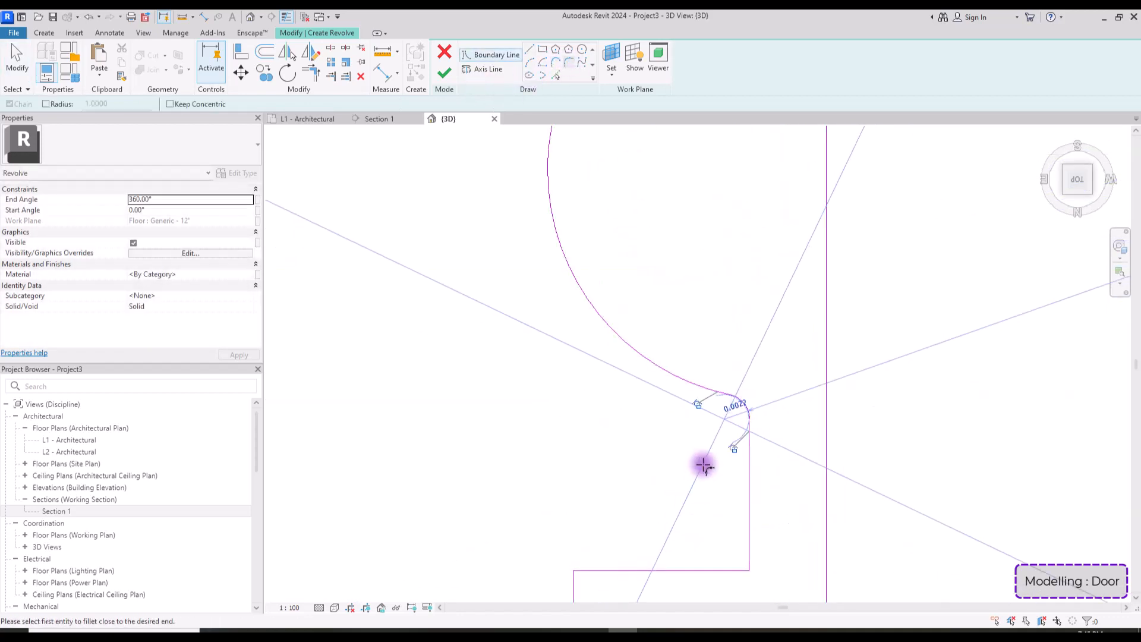
Fillet the inner corner between the neck and the base, and the base's stepped corner with a radius of about 0.0012.
scroll(704, 468, "down", 2)
middle_click_drag(632, 471, 660, 388)
left_click(730, 445)
left_click(756, 429)
scroll(754, 433, "up", 5)
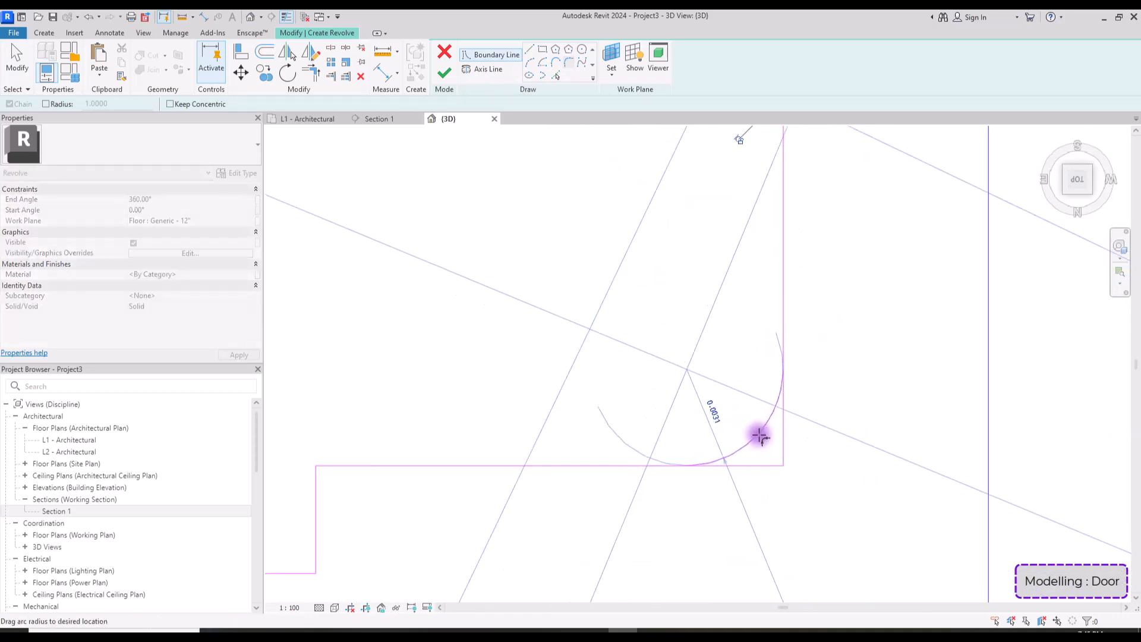
left_click(760, 419)
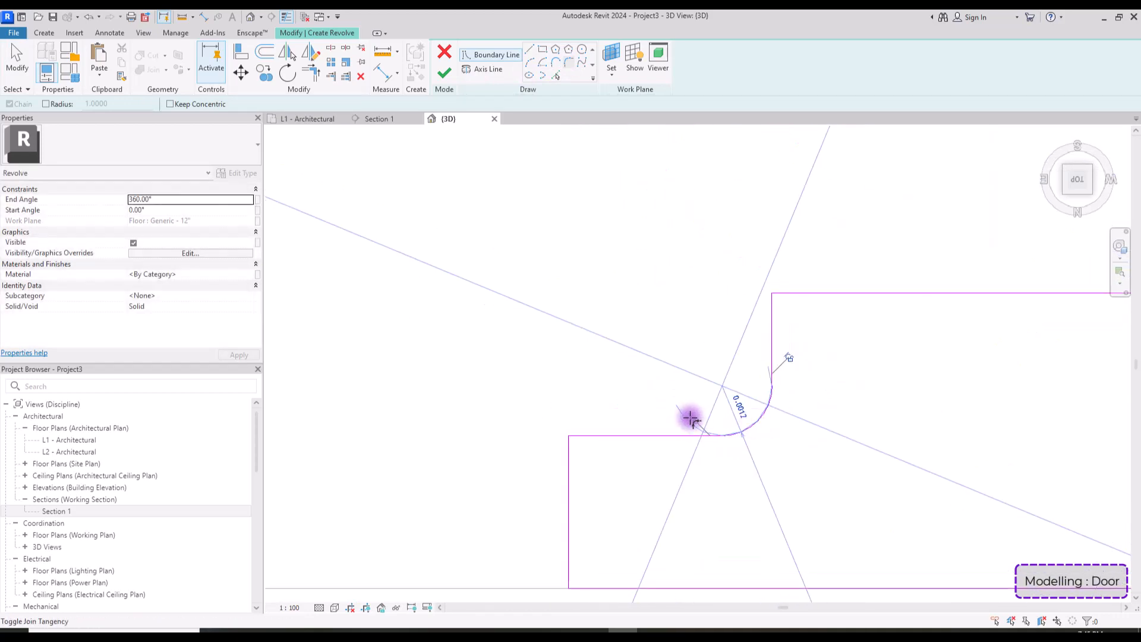
Finish the profile sketch to generate the revolved door knob.
scroll(660, 336, "down", 5)
key("Escape")
key("Escape")
scroll(744, 433, "down", 2)
scroll(737, 311, "up", 2)
left_click(444, 73)
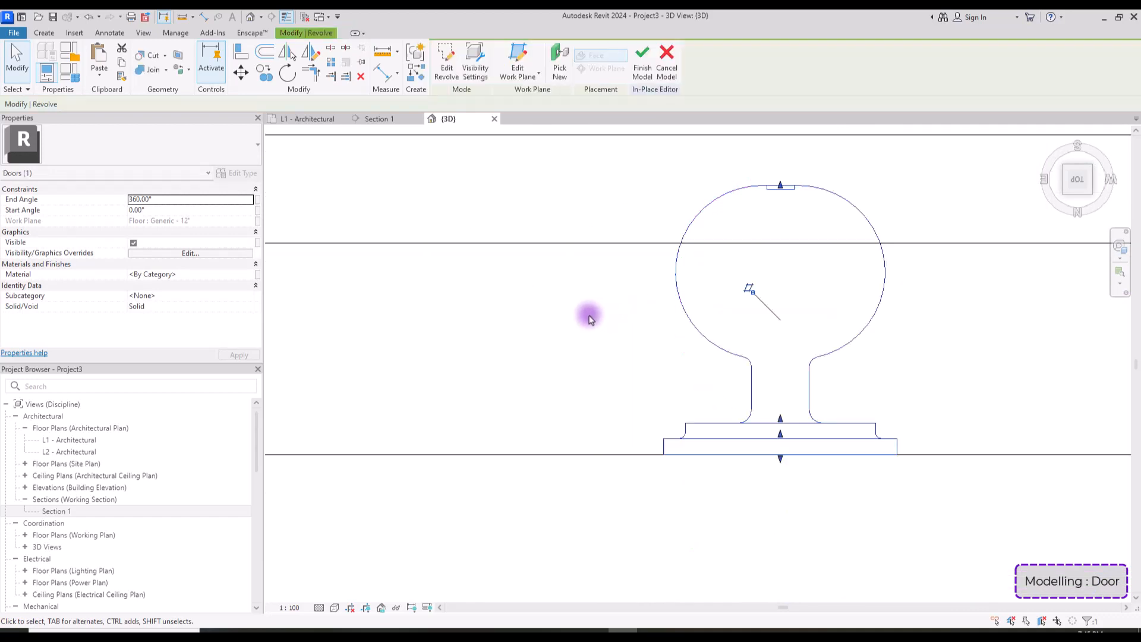
Set the 3D view's visual style to Shaded and inspect the knob at an angle against the door.
scroll(596, 338, "down", 3)
scroll(686, 328, "down", 1)
left_click(336, 609)
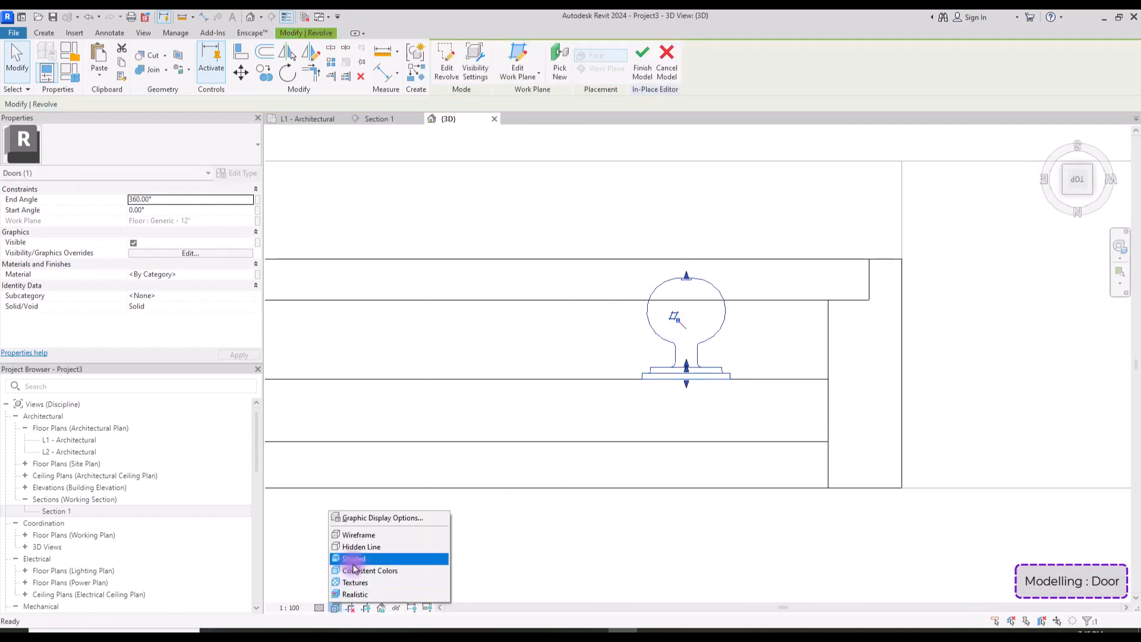
left_click(353, 559)
middle_click_drag(505, 493, 717, 394, "shift")
left_click(716, 393)
left_click(644, 386)
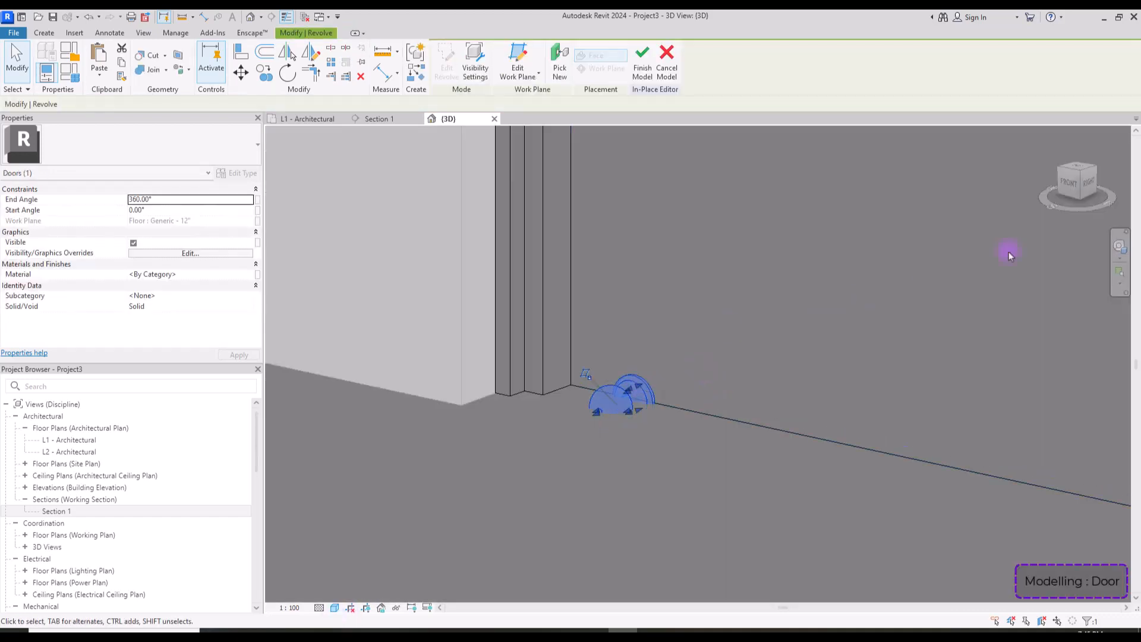
From the front view, copy the knob straight up from the floor onto the door leaf and nudge the copy slightly down.
left_click(1067, 178)
key("c")
key("o")
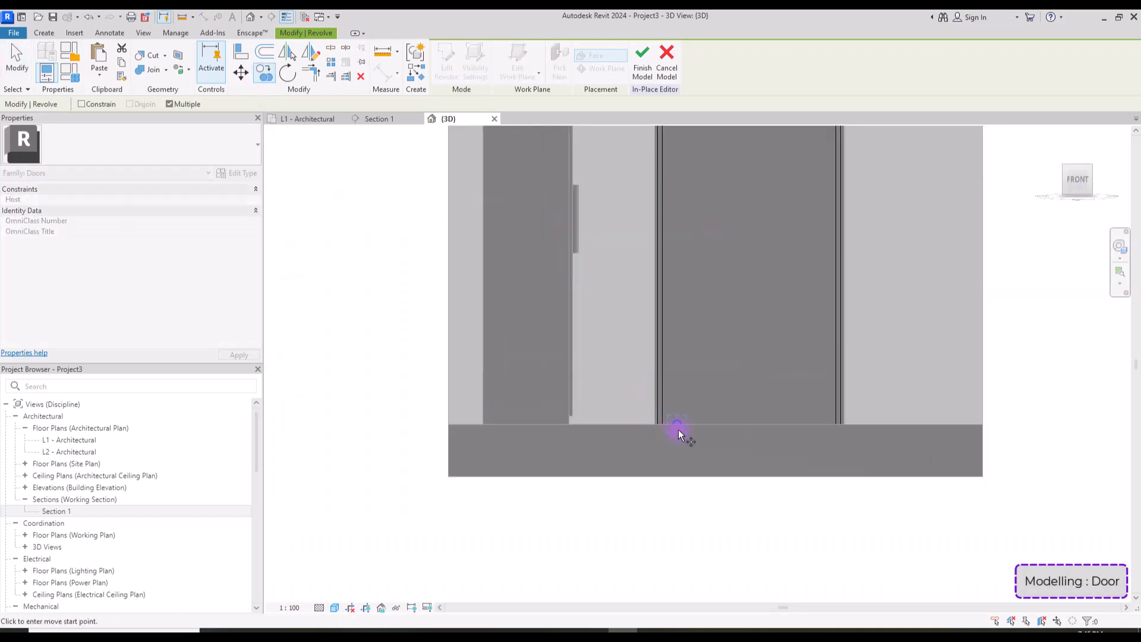
key("Escape")
key("Escape")
left_click(680, 258)
key("Down")
key("Down")
key("Down")
key("Down")
key("Down")
key("Down")
key("Down")
key("Down")
key("Down")
key("Down")
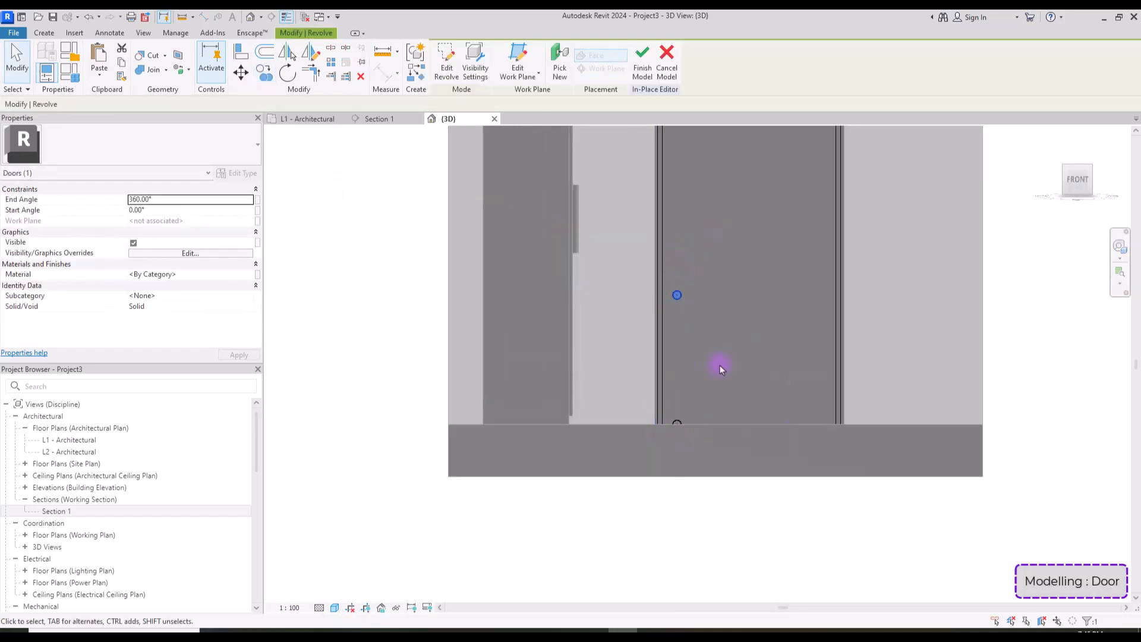
Delete the original knob at floor level.
left_click(719, 365)
left_click(678, 420)
key("Delete")
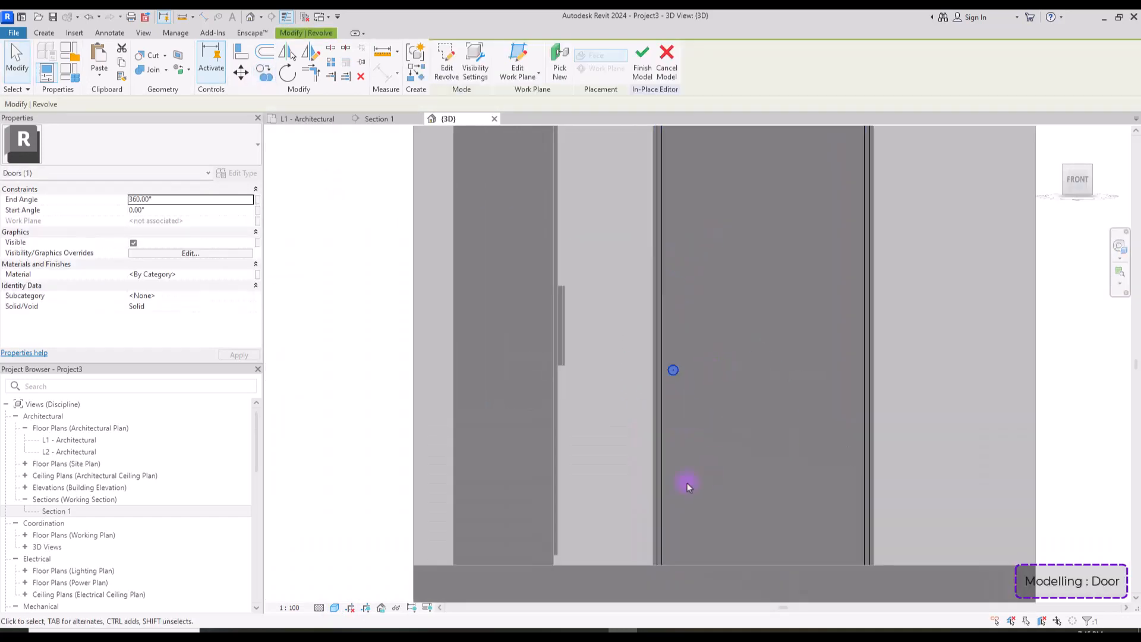
Associate the knob's material with a new family type parameter named Handle and finish the in-place door model.
scroll(692, 353, "down", 3)
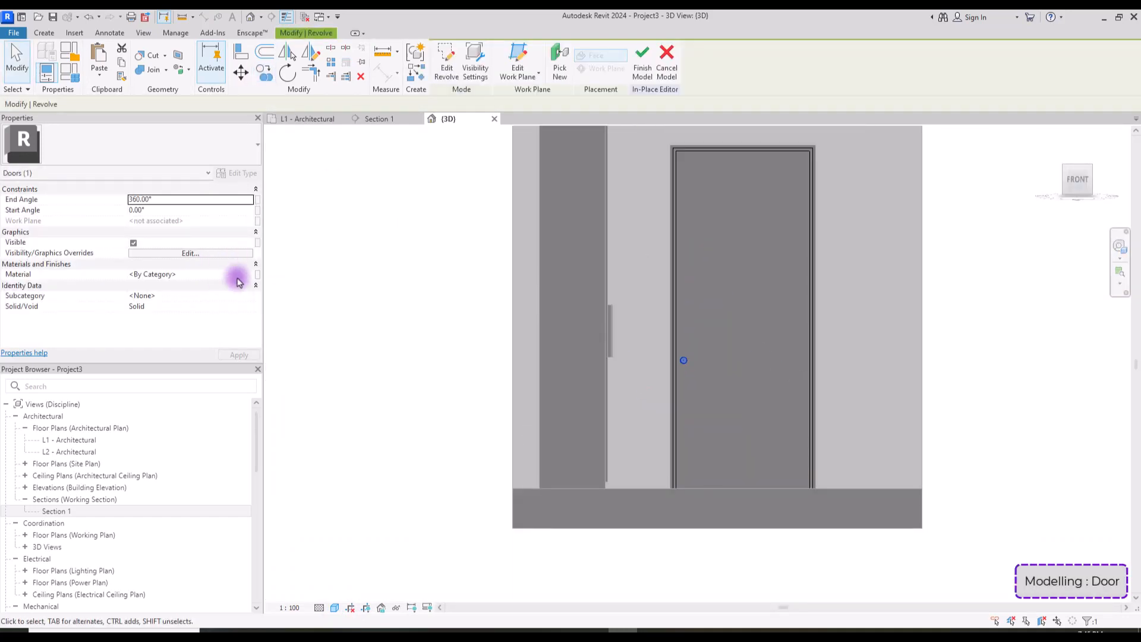
left_click(257, 274)
left_click(273, 331)
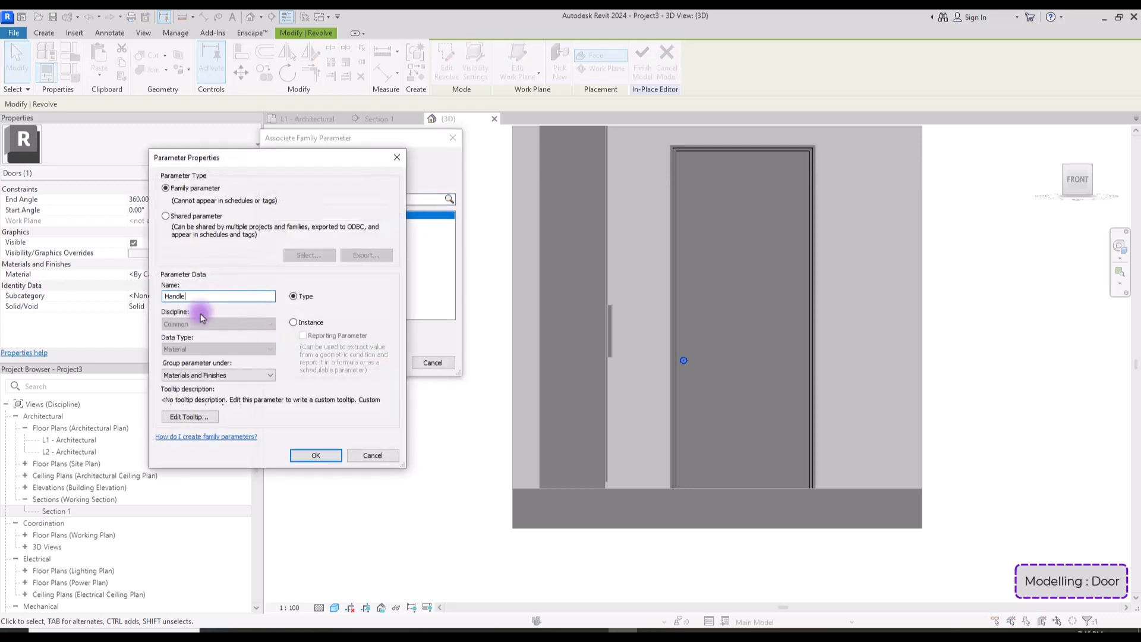
left_click(315, 455)
left_click(382, 362)
left_click(642, 59)
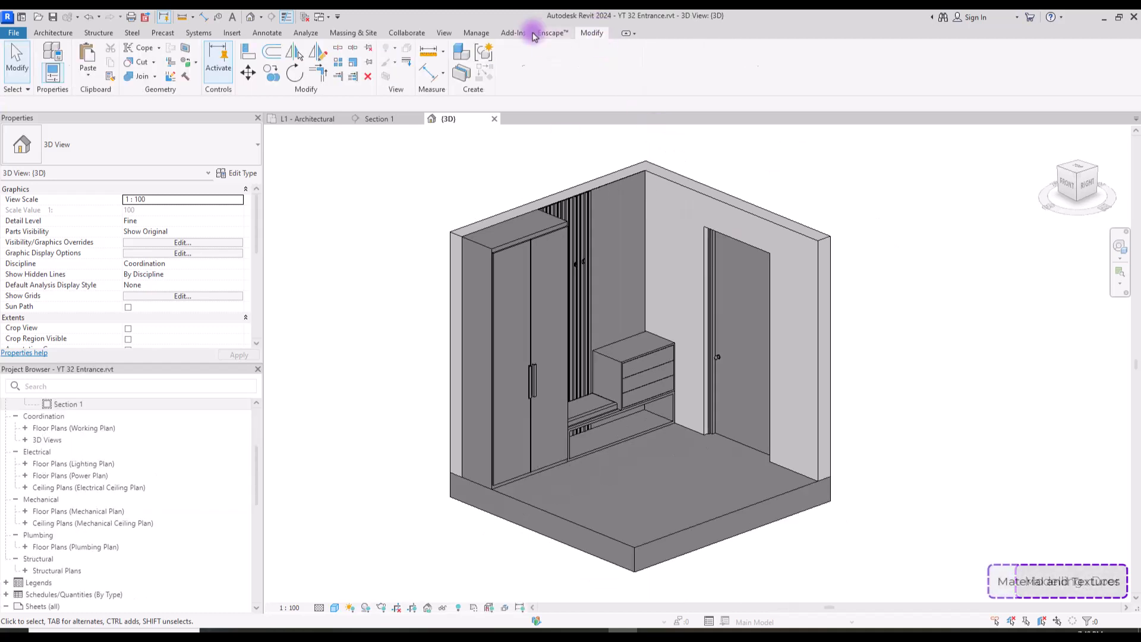
Start the Enscape live rendering and replace its sky with a plain white background in the visual settings.
left_click(16, 78)
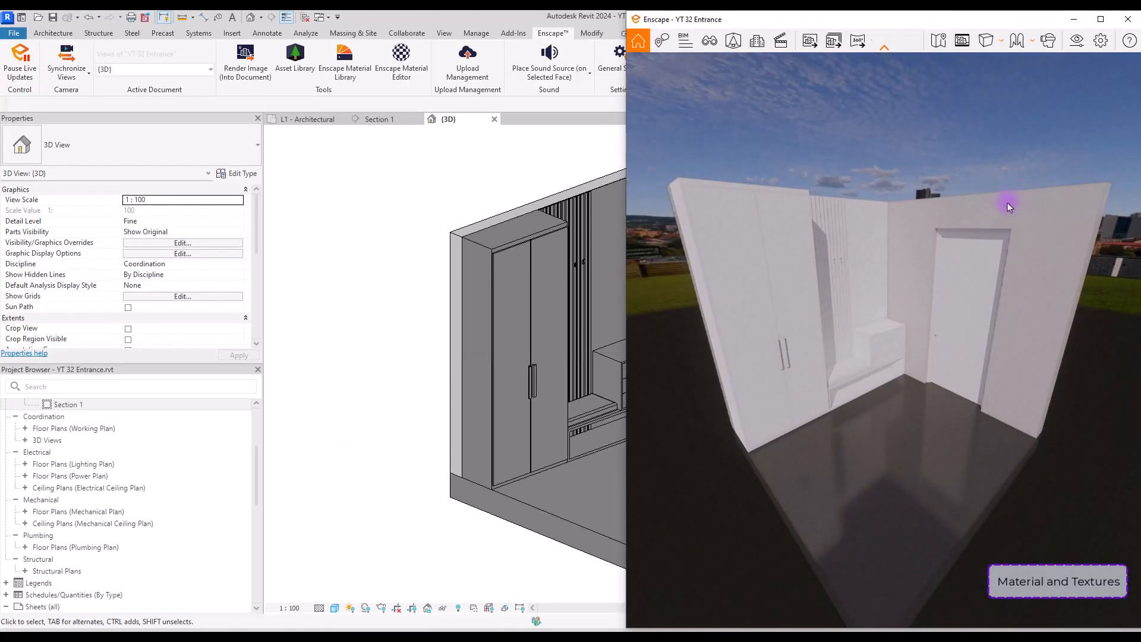
left_click(1077, 43)
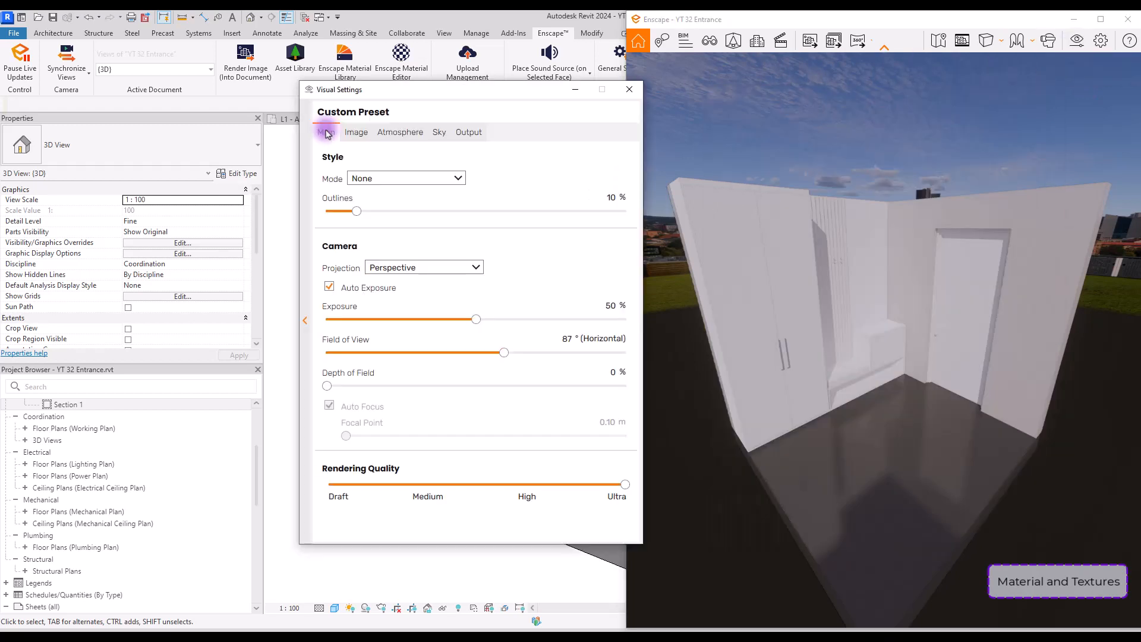
left_click(437, 135)
left_click(334, 166)
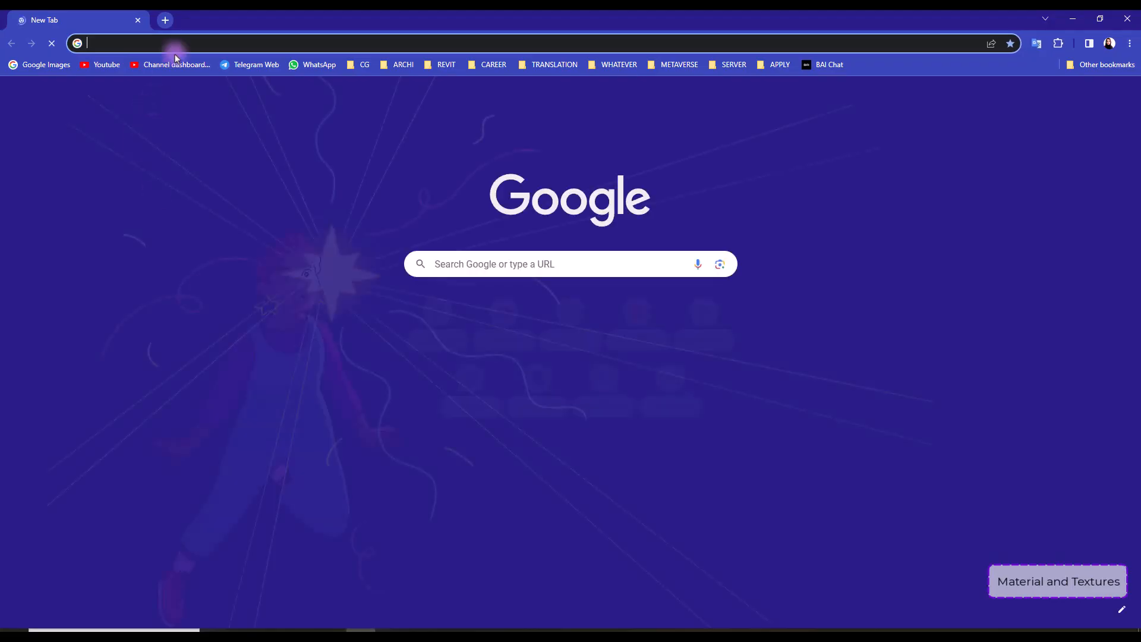
Switch to the browser, browse the Tiles category on ambientcg.com and open Tiles 054 in a new tab.
left_click(170, 44)
type("a")
key("Return")
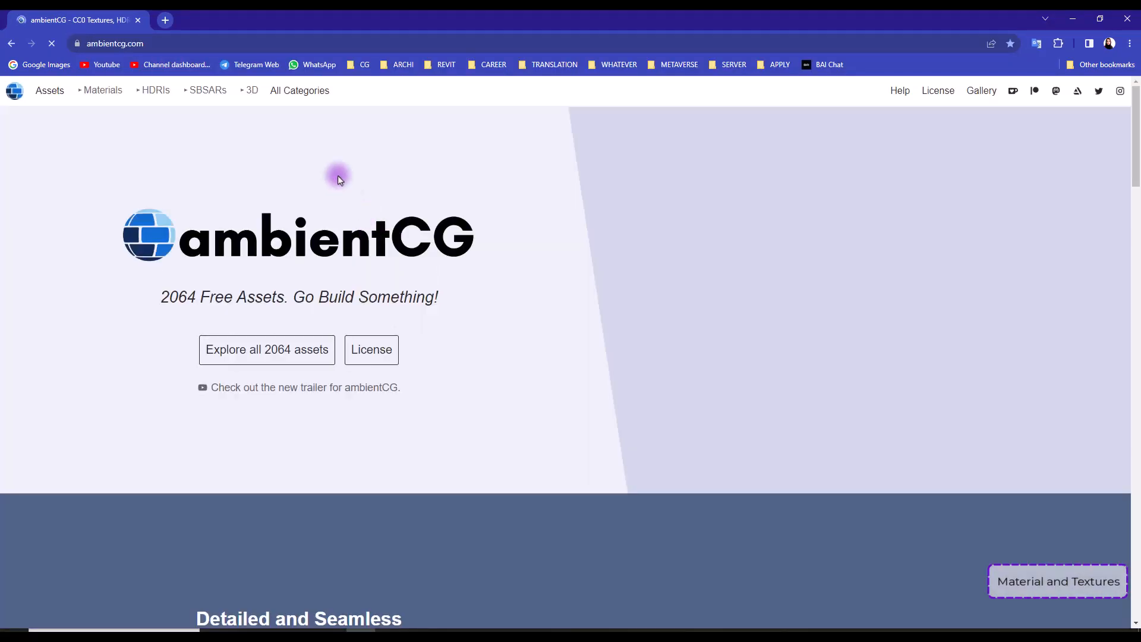
left_click(299, 92)
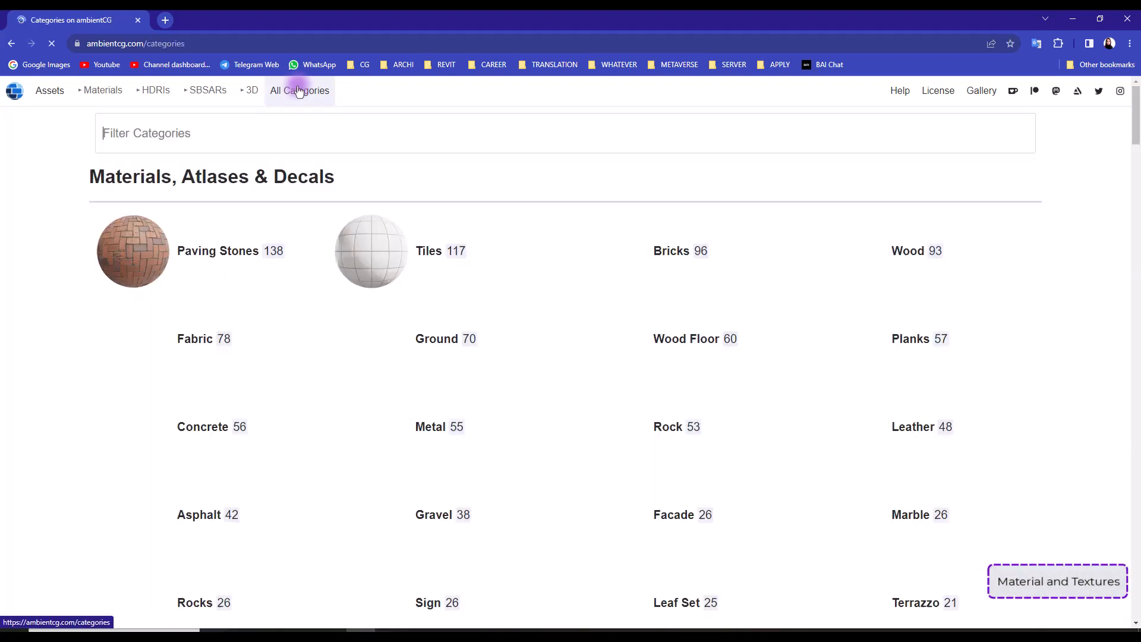
left_click(385, 253)
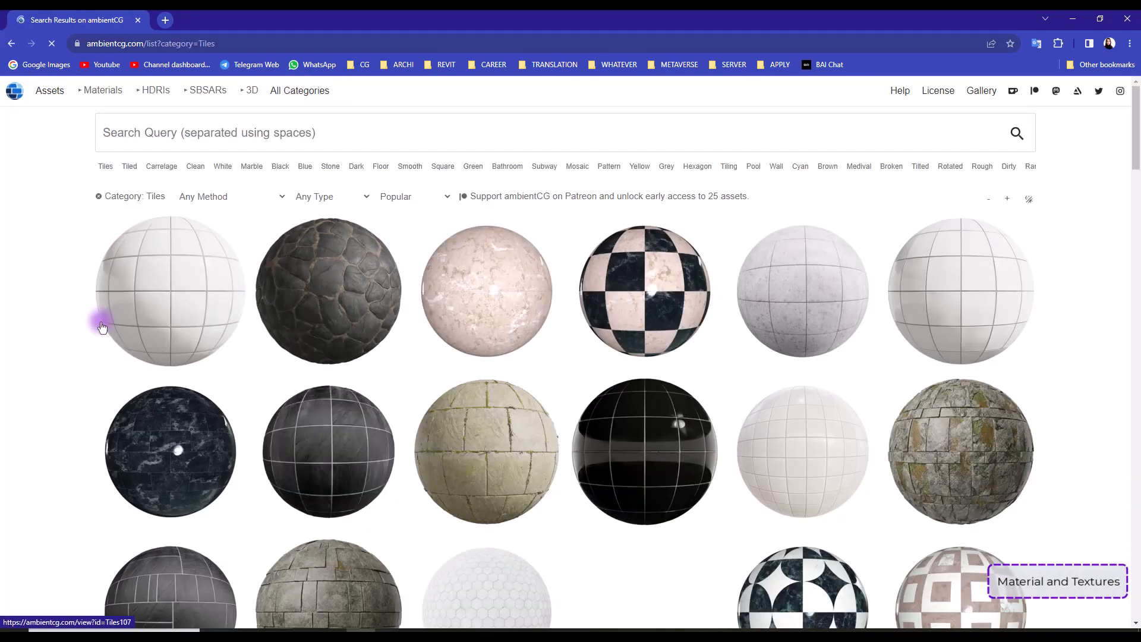
scroll(46, 275, "down", 10)
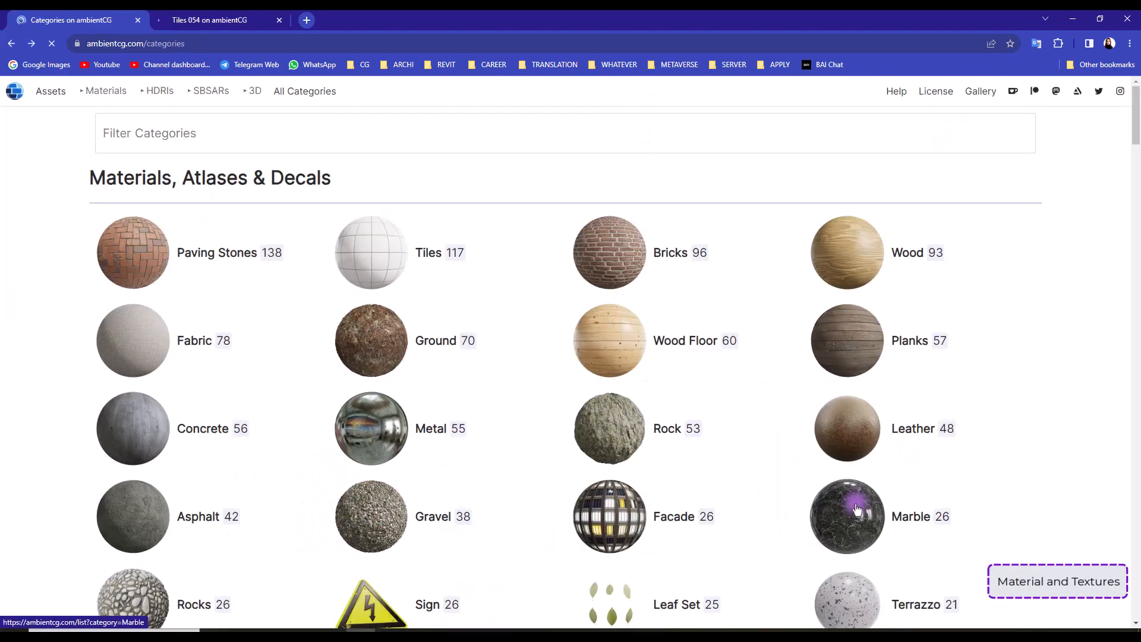
Browse the Marble category and open the Marble 021 and Marble 019 textures in new tabs.
left_click(856, 509)
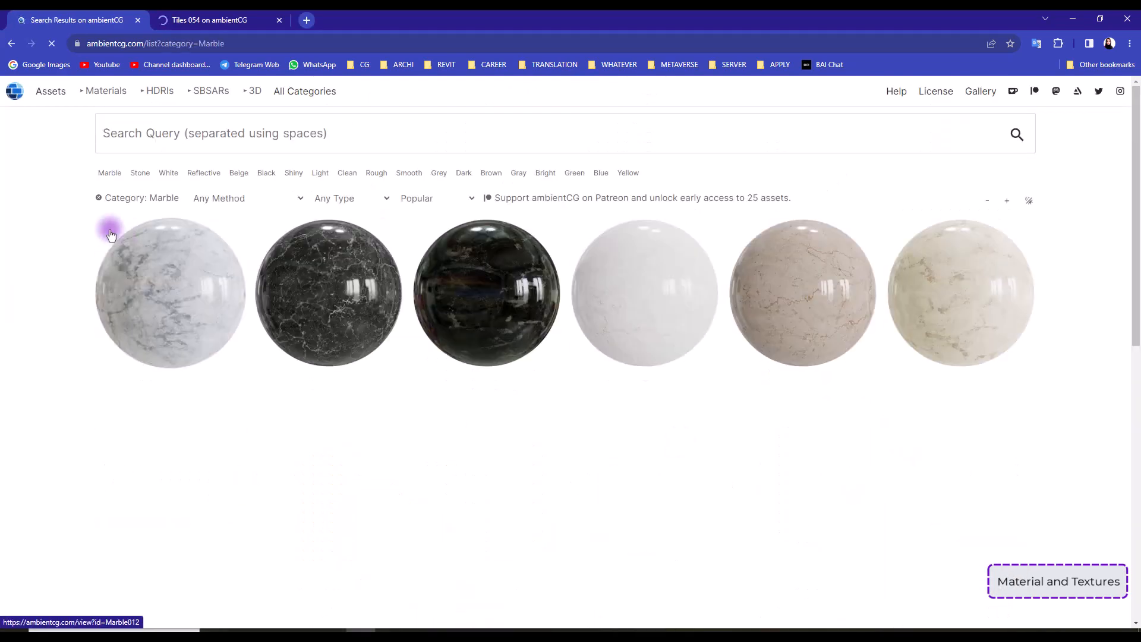
scroll(7, 231, "down", 4)
scroll(637, 227, "up", 3)
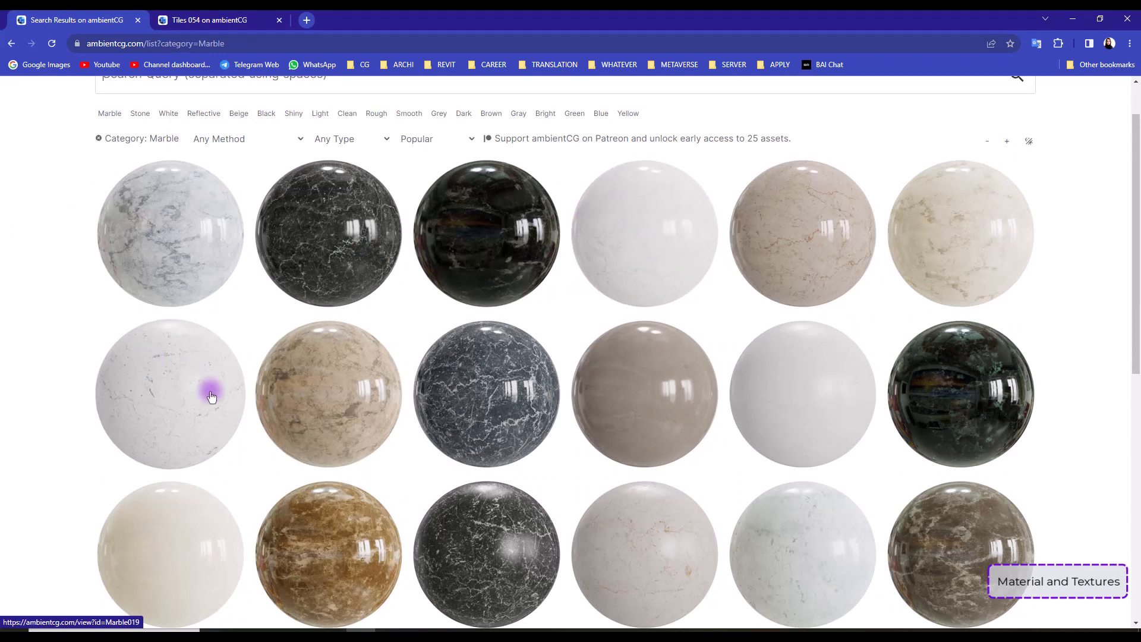
right_click(658, 221)
left_click(677, 234)
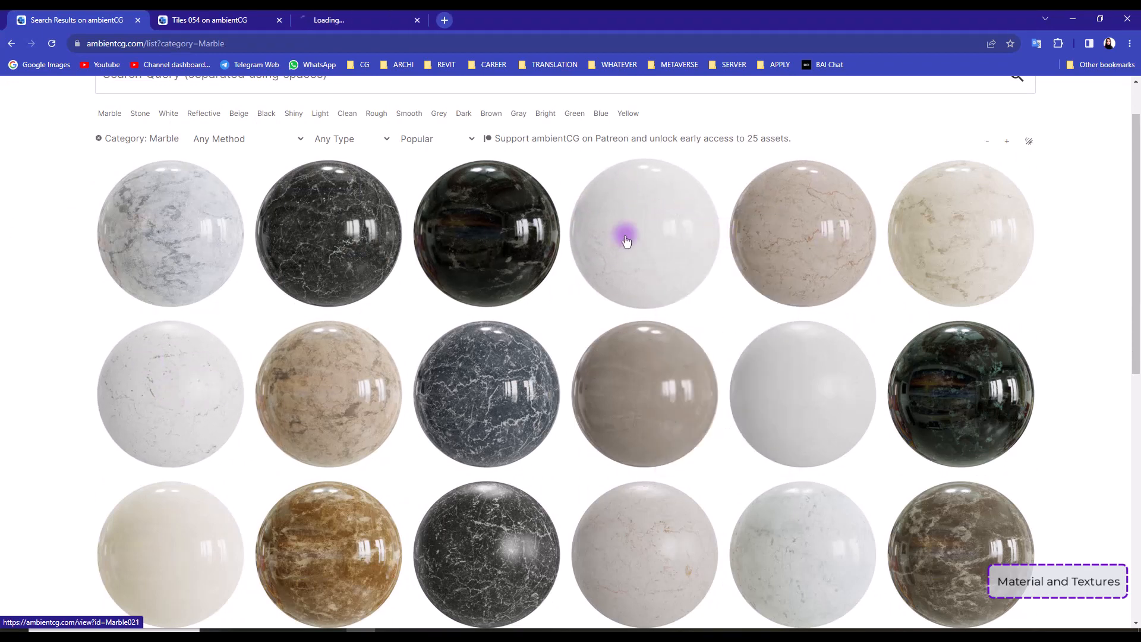
right_click(160, 387)
left_click(172, 151)
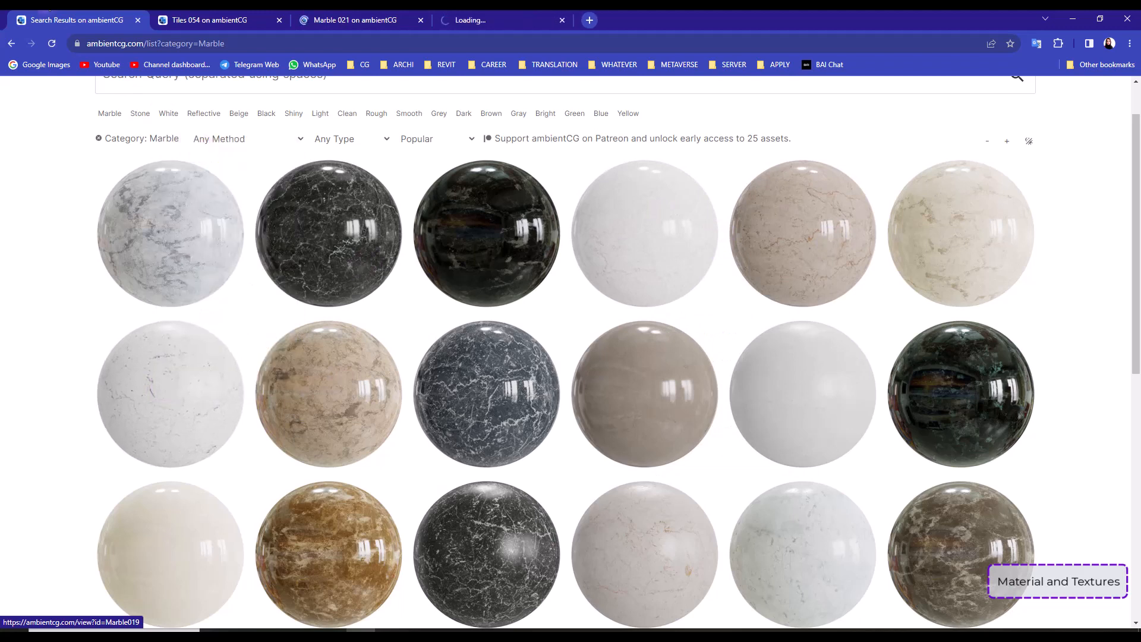
Return to the category list, browse the Plaster category and open its first texture in a new tab.
key("alt+Left")
scroll(731, 300, "down", 7)
scroll(730, 309, "down", 10)
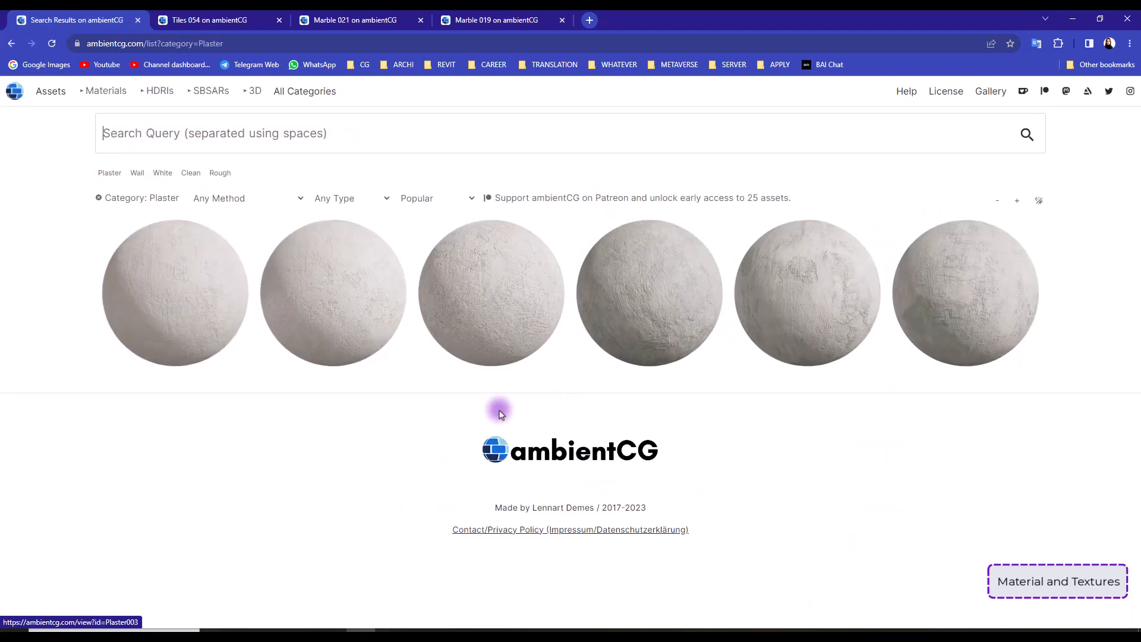
right_click(172, 287)
left_click(217, 301)
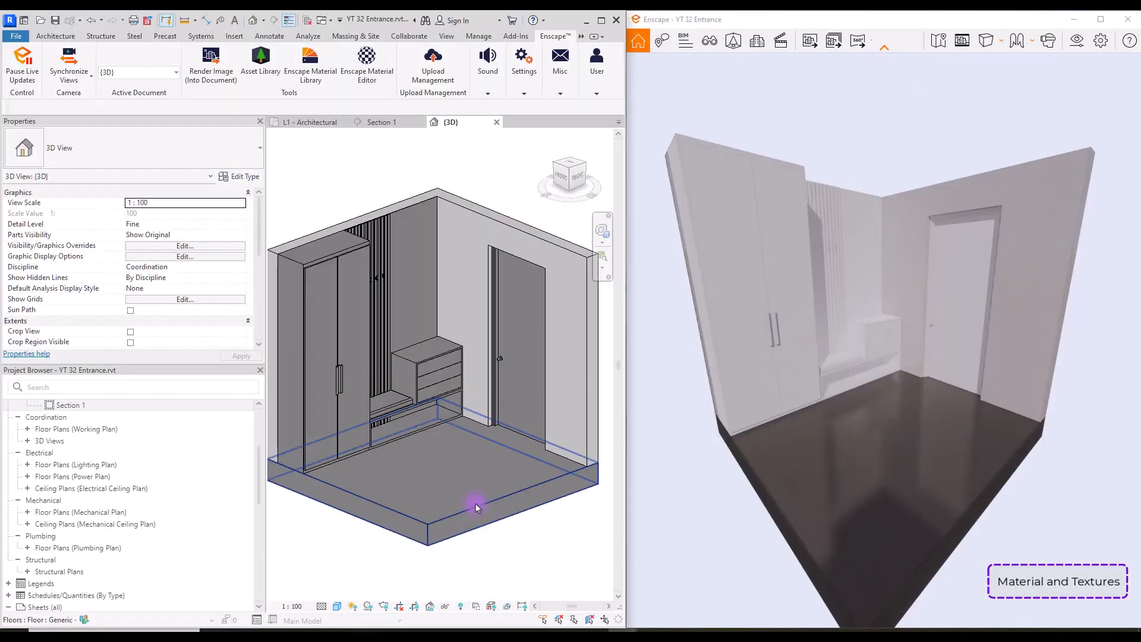
Switch to Revit and insert a new layer above the upper core boundary in the Generic - 12" floor type's structure.
left_click(475, 503)
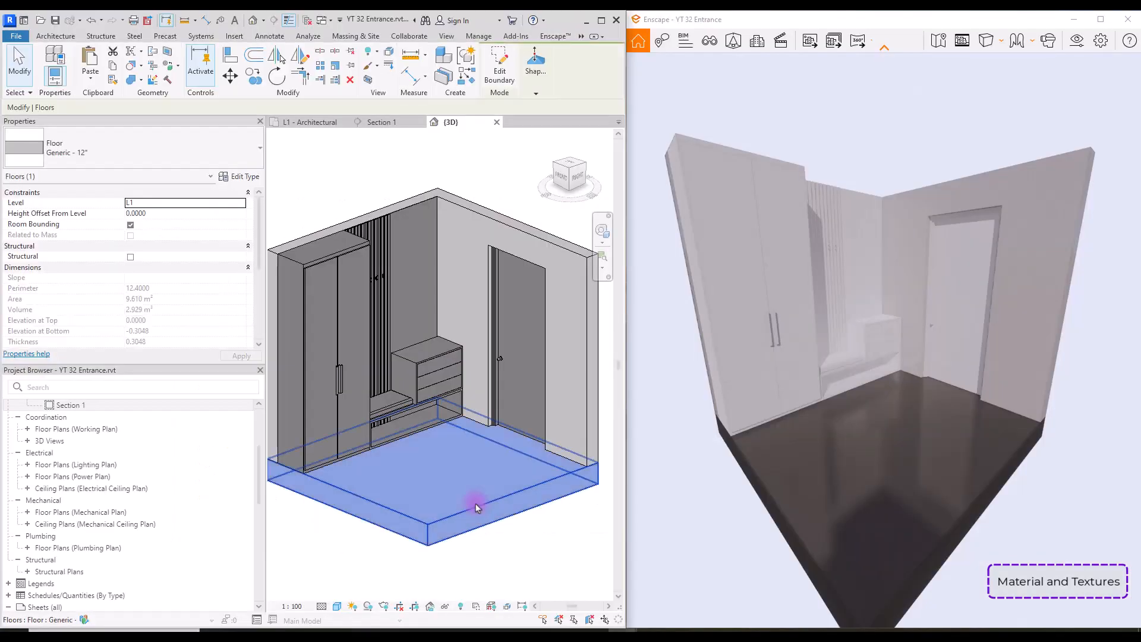
left_click(242, 177)
left_click(397, 194)
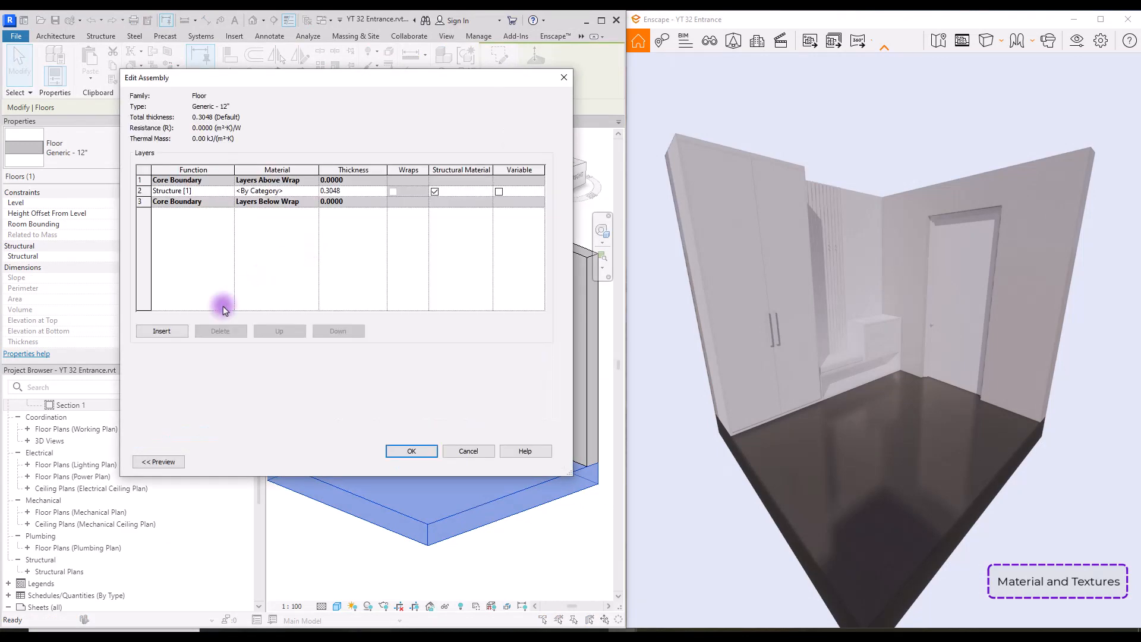
left_click(172, 331)
left_click_drag(281, 220, 306, 188)
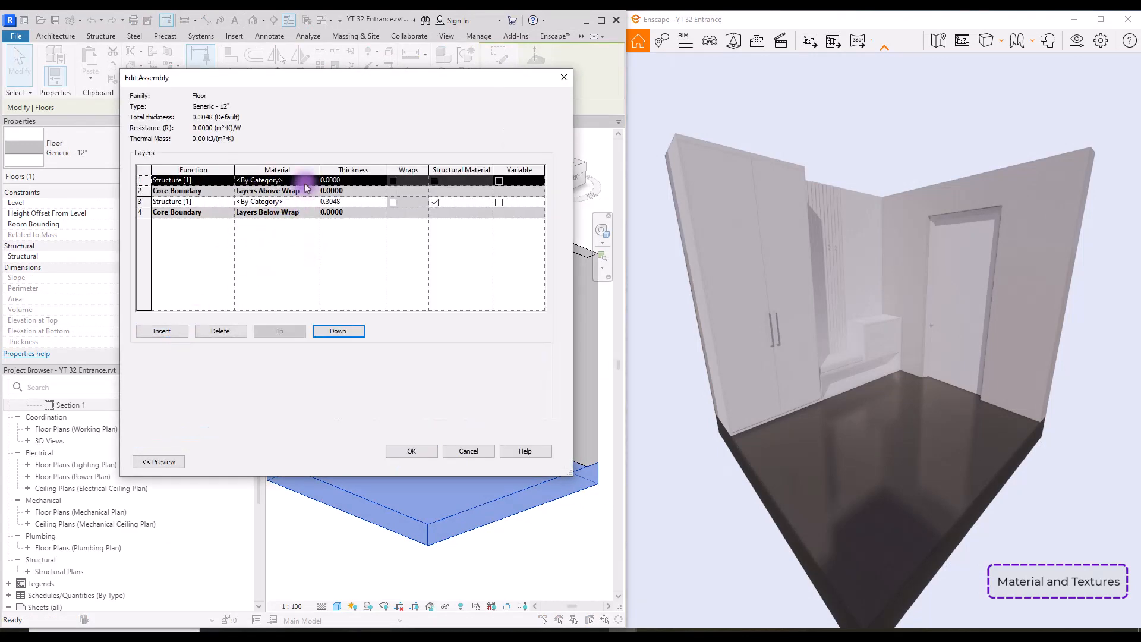
Create a new material for the floor's top layer and name it 00 Floor.
left_click(312, 183)
left_click(314, 186)
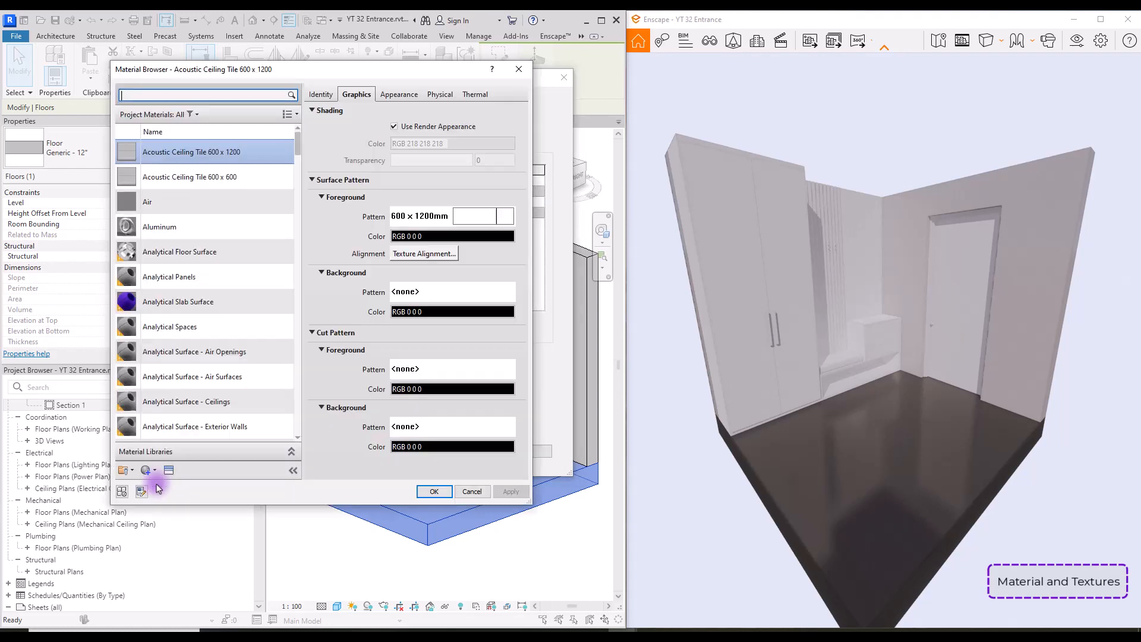
left_click(127, 469)
left_click(178, 484)
right_click(178, 279)
left_click(211, 323)
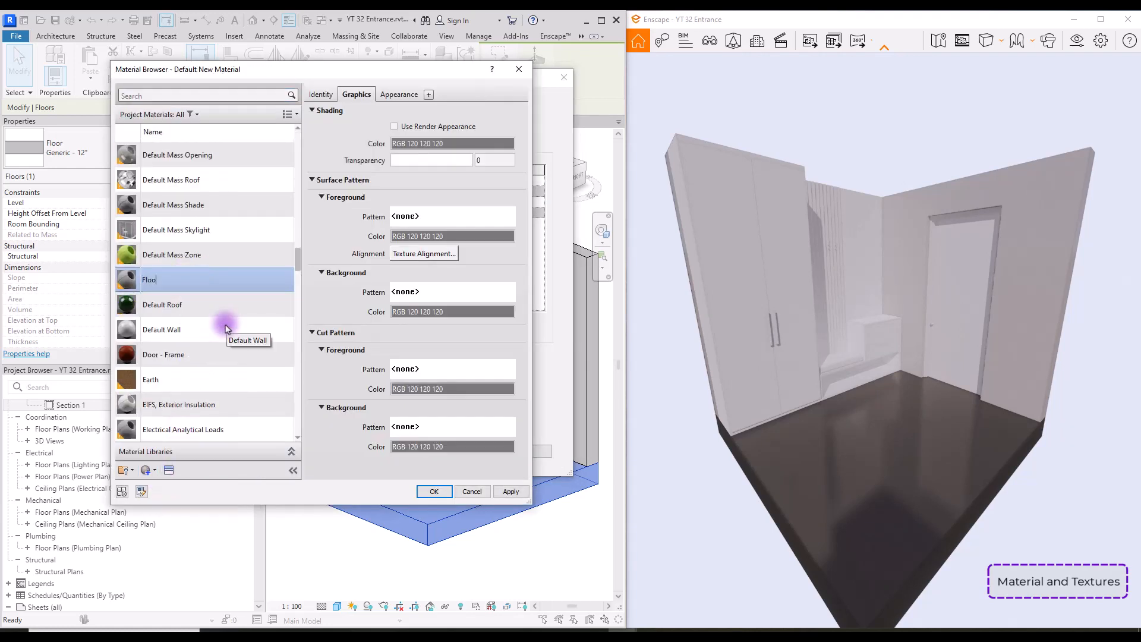
type("Floor")
key("Return")
Load Marble005_2K_Color.jpg from the Marble005_2K-JPG folder as the floor material's appearance image.
left_click(399, 94)
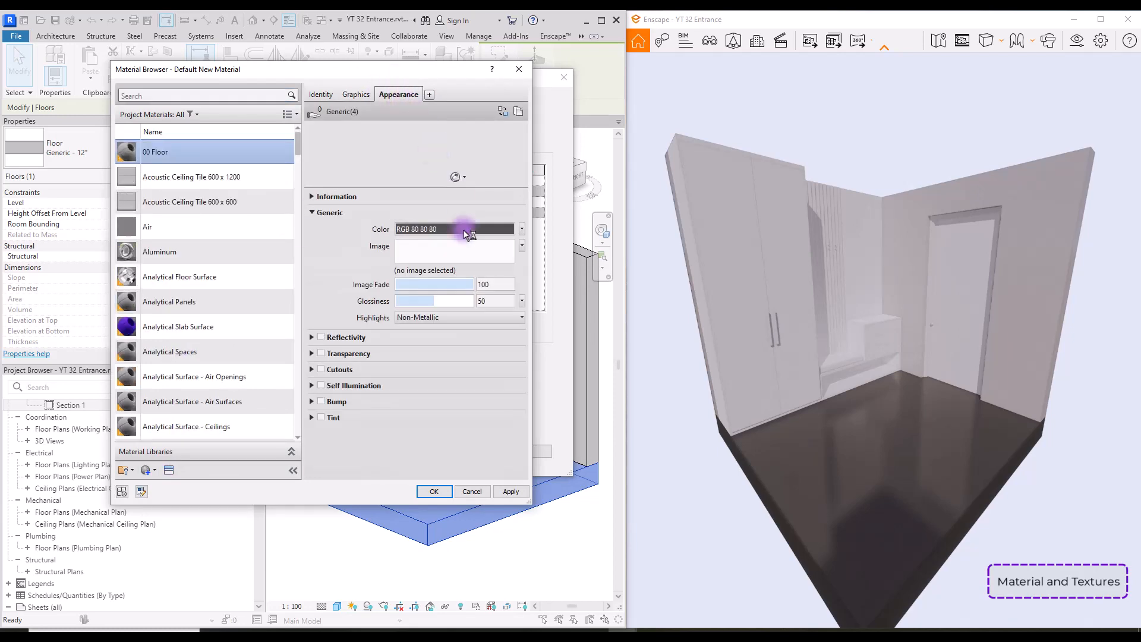
left_click(453, 254)
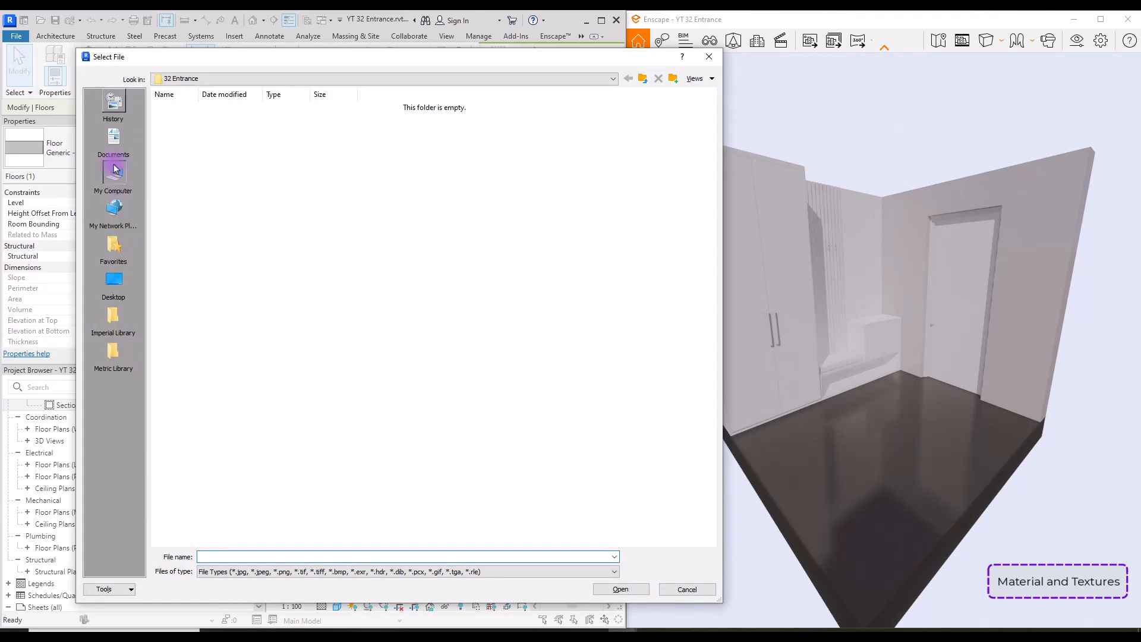
left_click(114, 170)
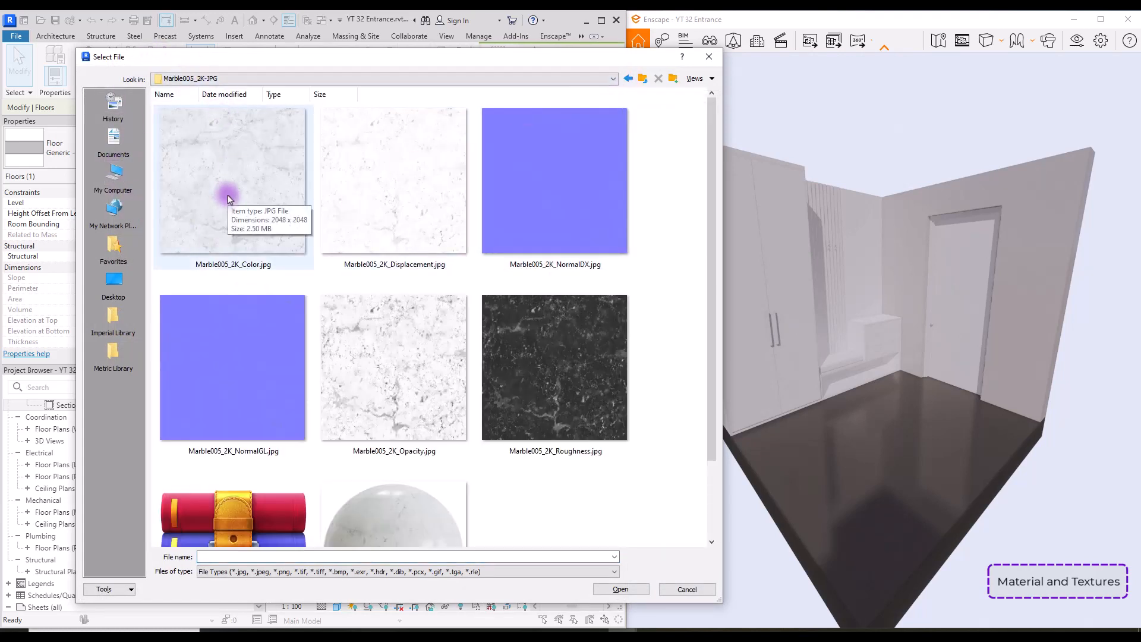
double_click(247, 198)
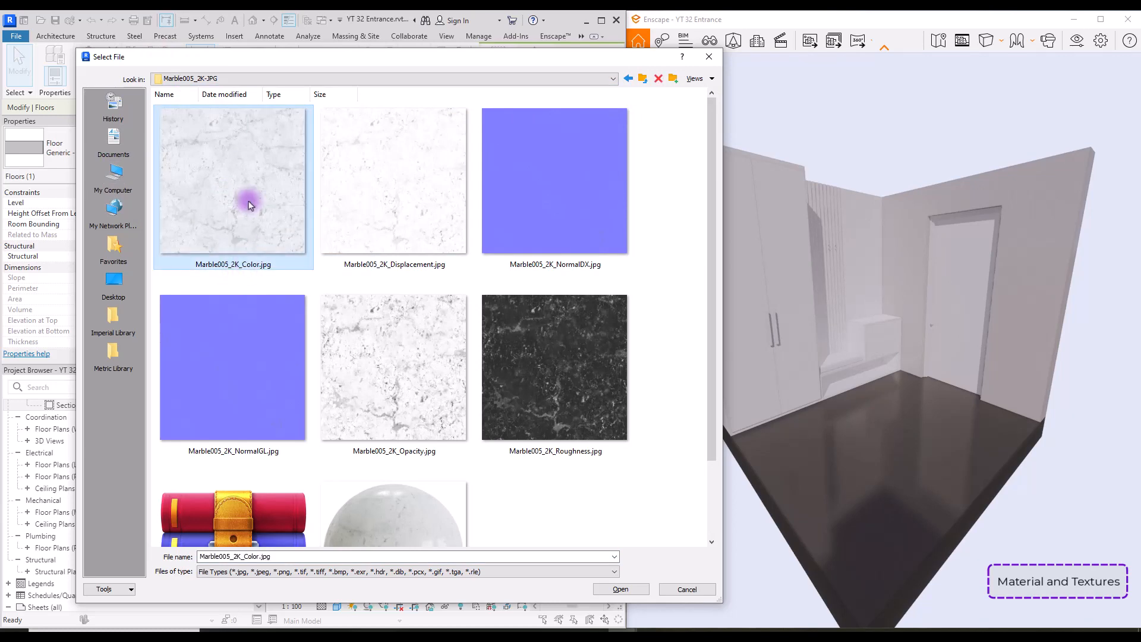
Set the marble floor texture's sample size to 3 m and apply the floor type changes.
left_click(416, 247)
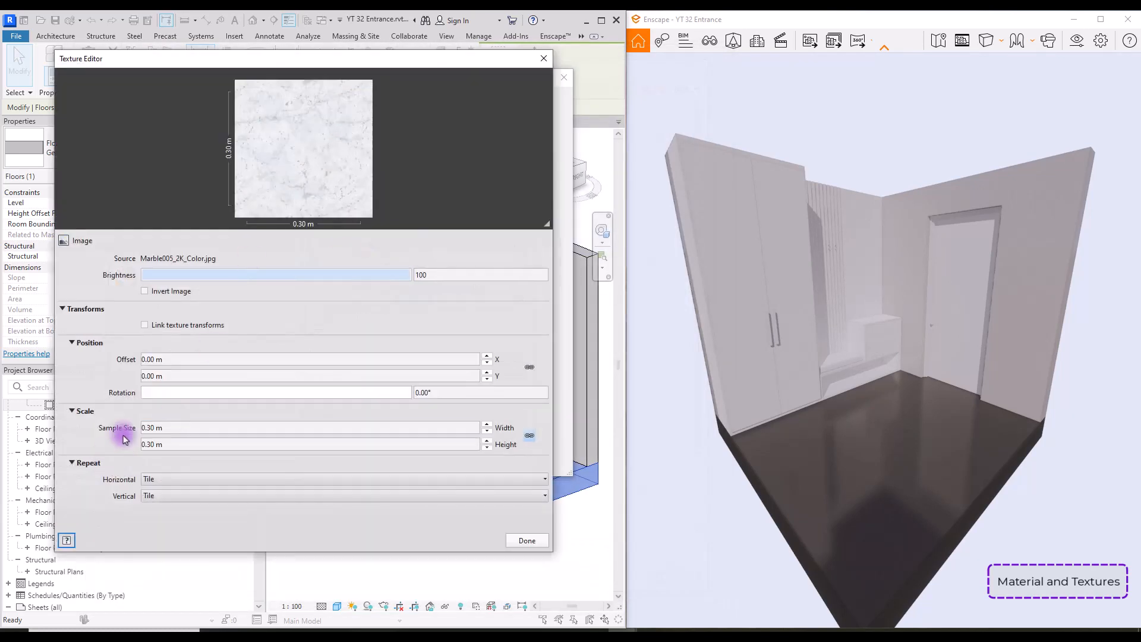
left_click_drag(141, 427, 173, 423)
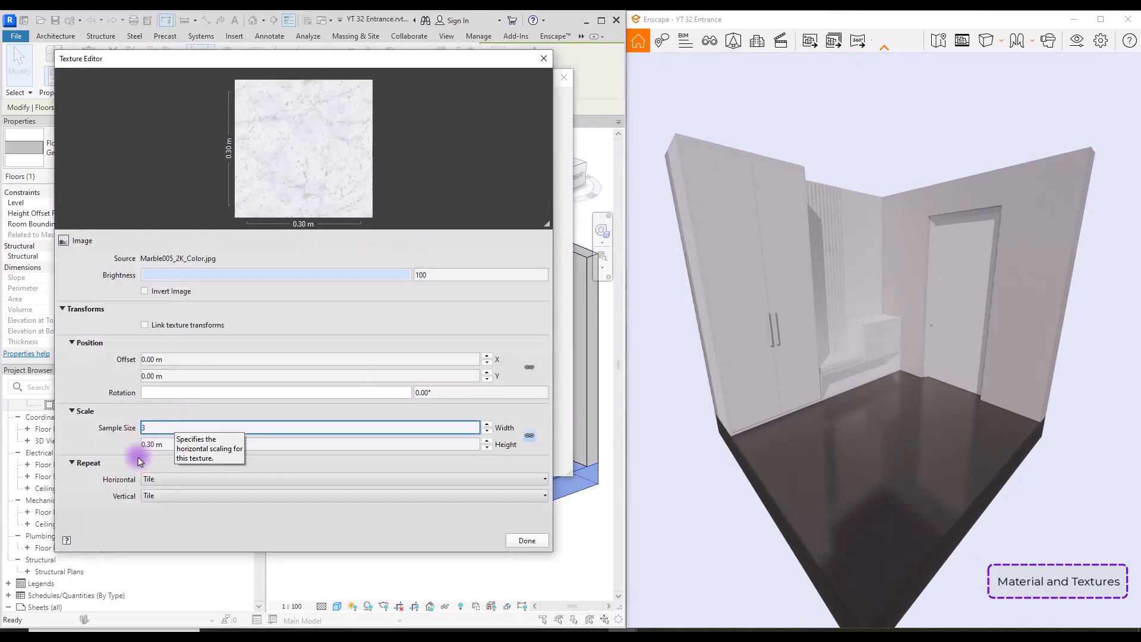
left_click(128, 435)
left_click(540, 538)
left_click(433, 489)
left_click(331, 181)
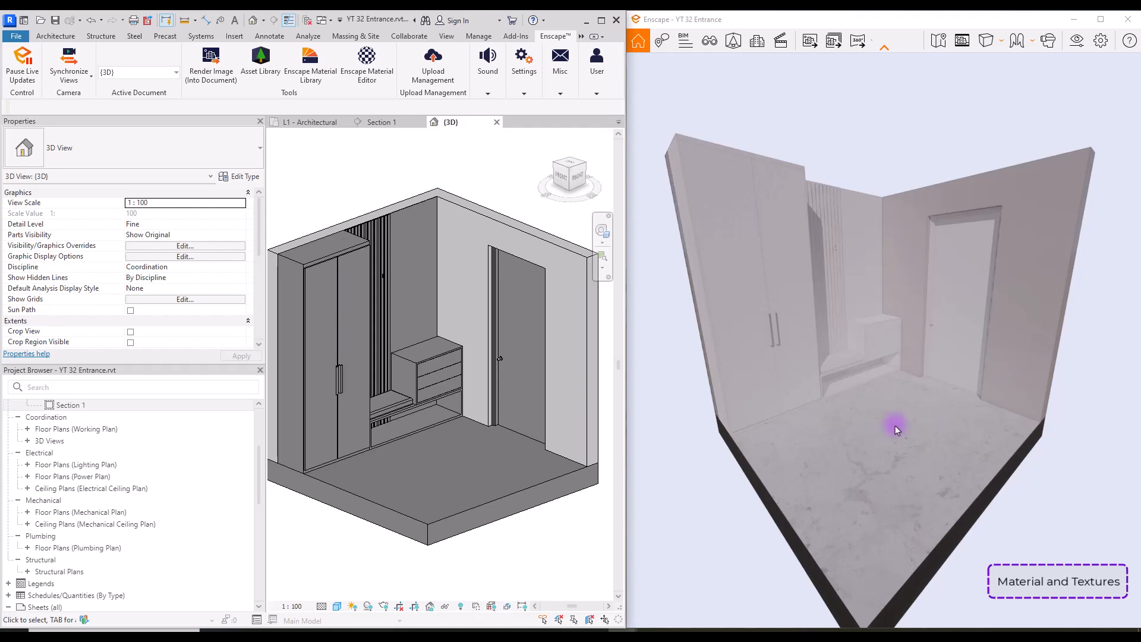
Insert a new layer in the door wall's Generic - 200mm type structure and place it below the lower core boundary on the interior side.
left_click(452, 232)
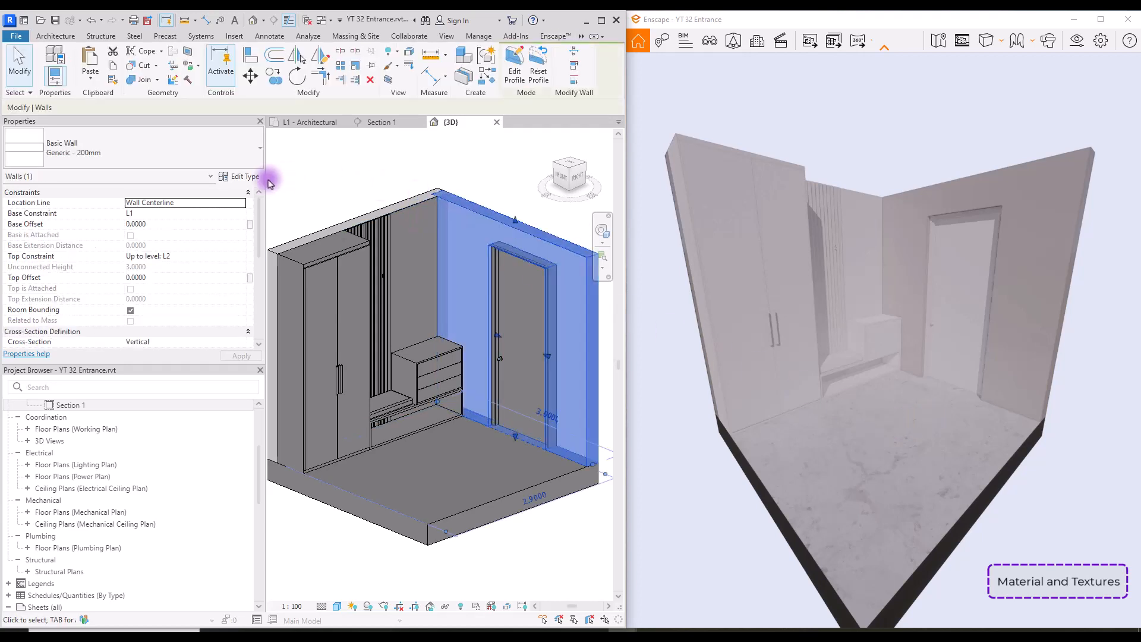
left_click(239, 177)
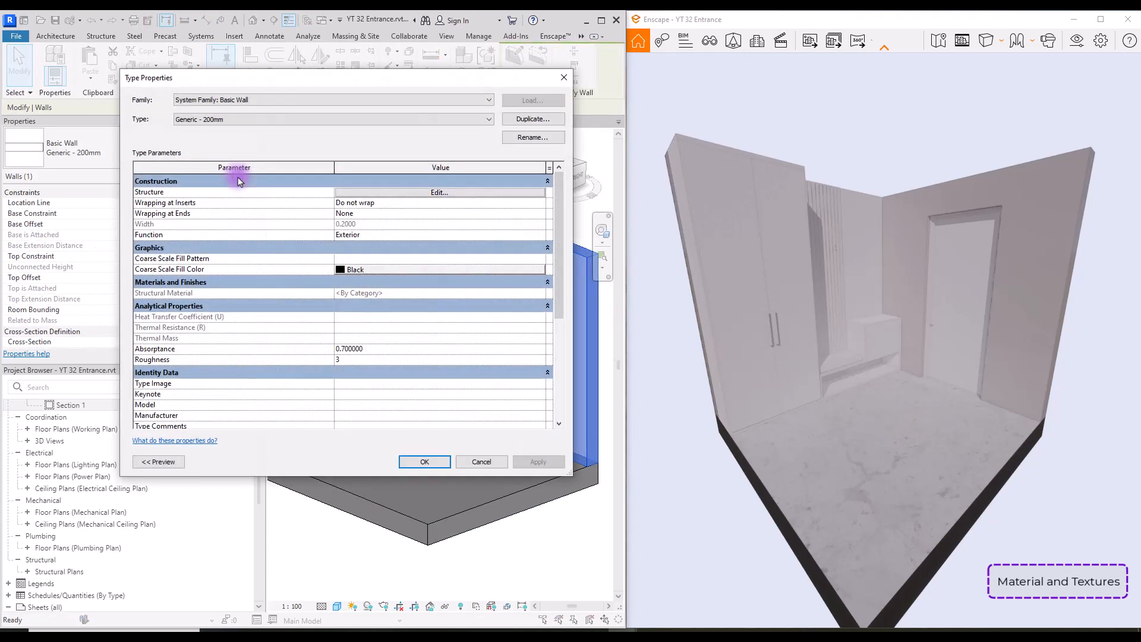
left_click(373, 193)
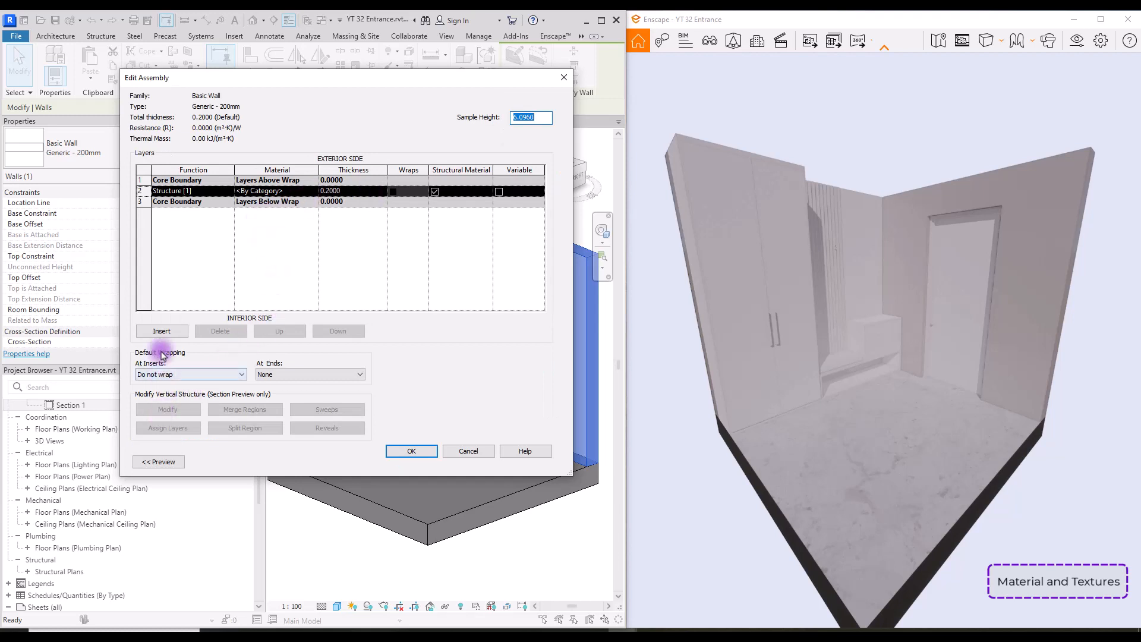
left_click(164, 333)
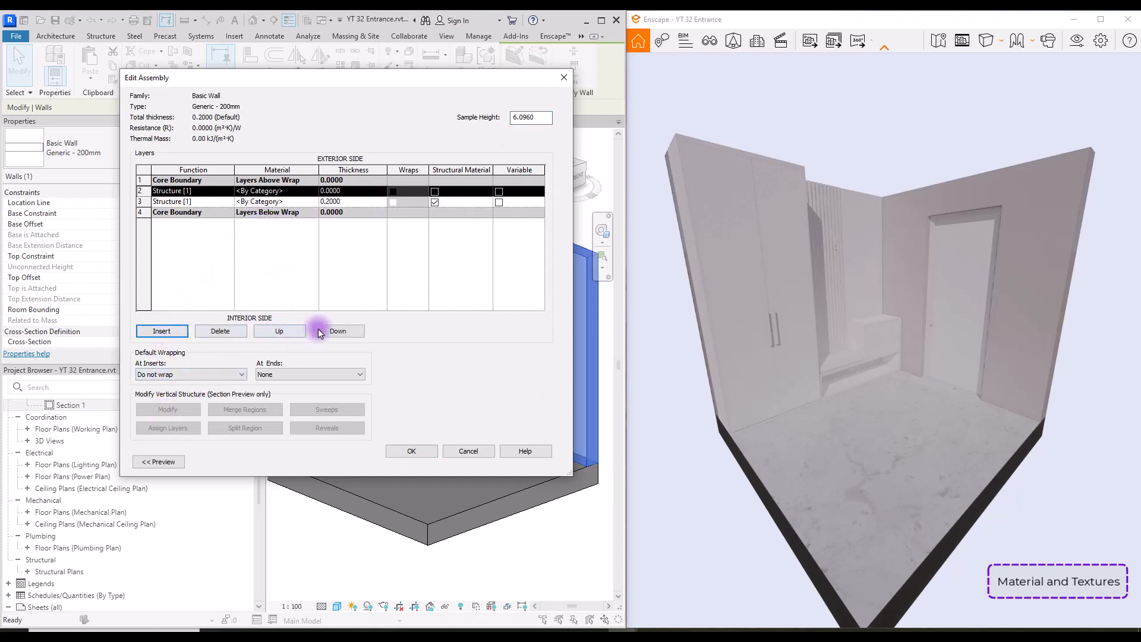
left_click(339, 331)
left_click(340, 333)
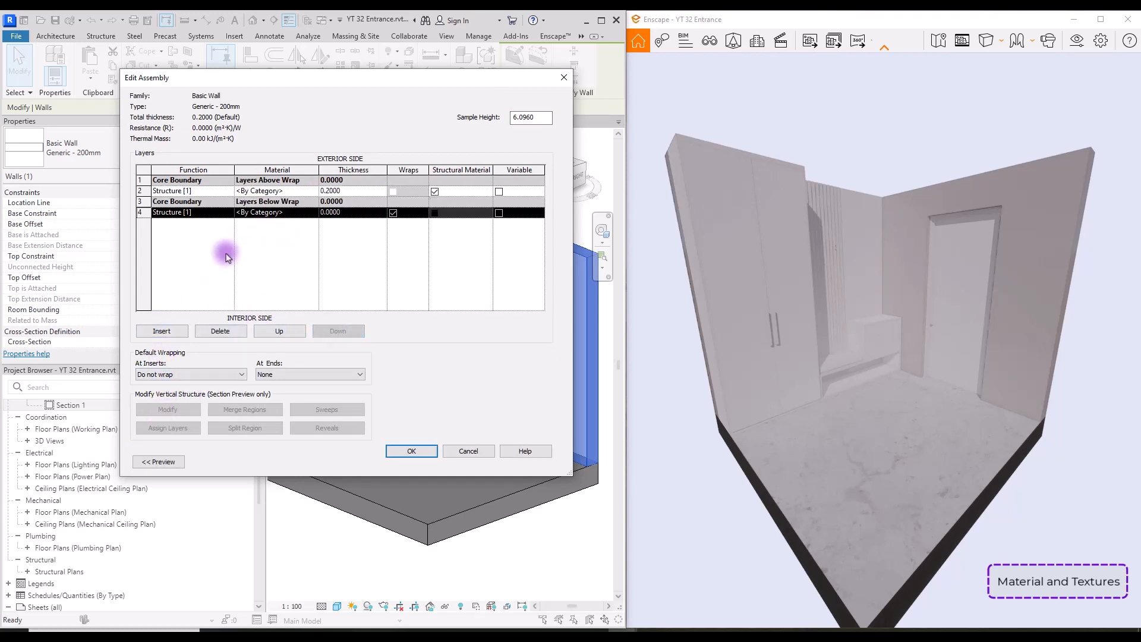
Create a new material for the wall's interior layer and name it 00 Wall.
left_click(309, 213)
left_click(314, 213)
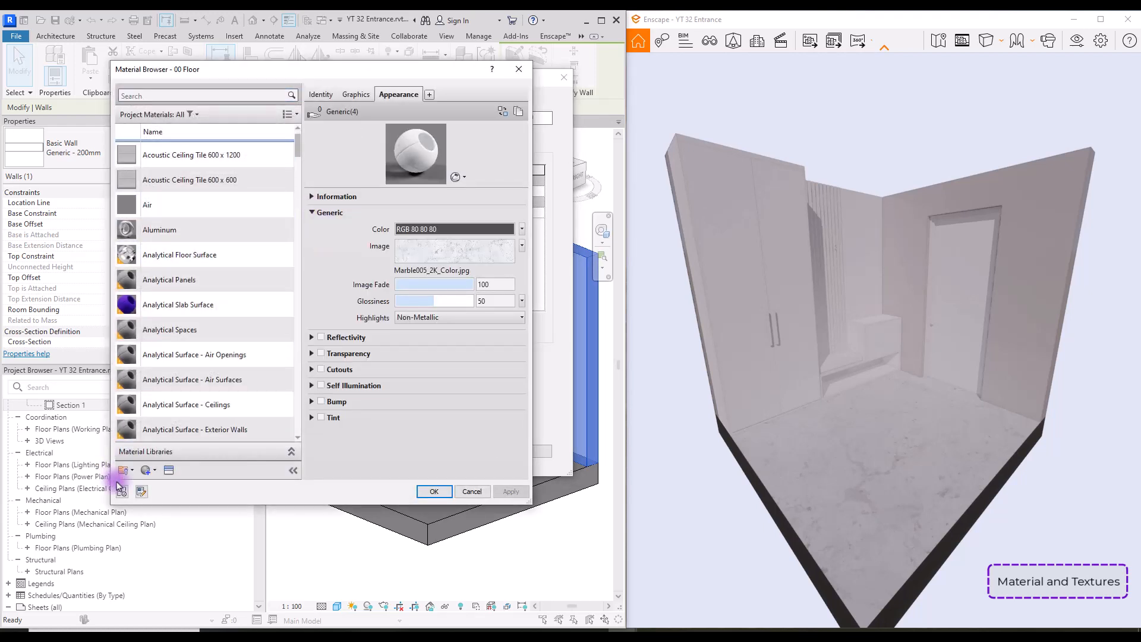
left_click(152, 478)
left_click(178, 482)
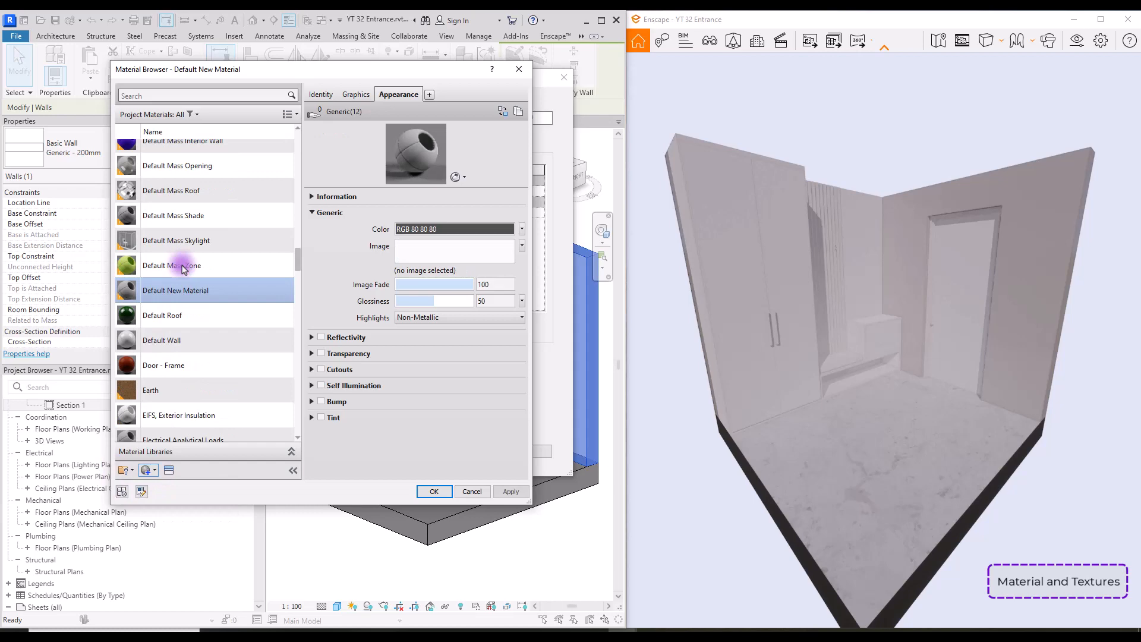
right_click(181, 295)
left_click(221, 358)
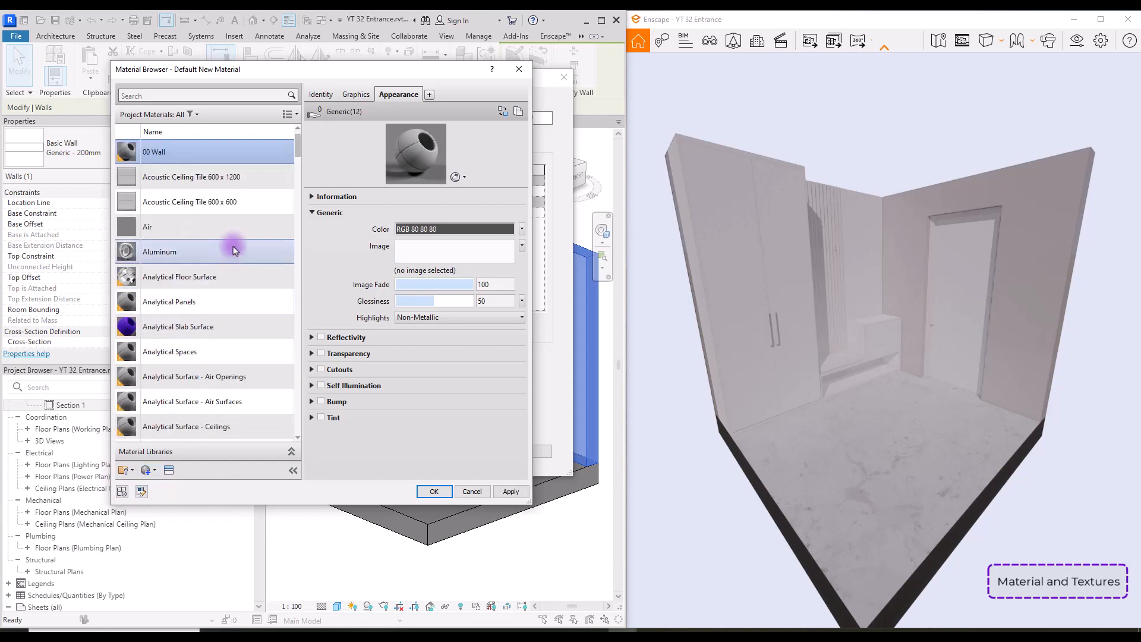
Load Plaster002_1K_Color.png from the Plaster002_1K-PNG folder as the 00 Wall material's bump image.
left_click(447, 253)
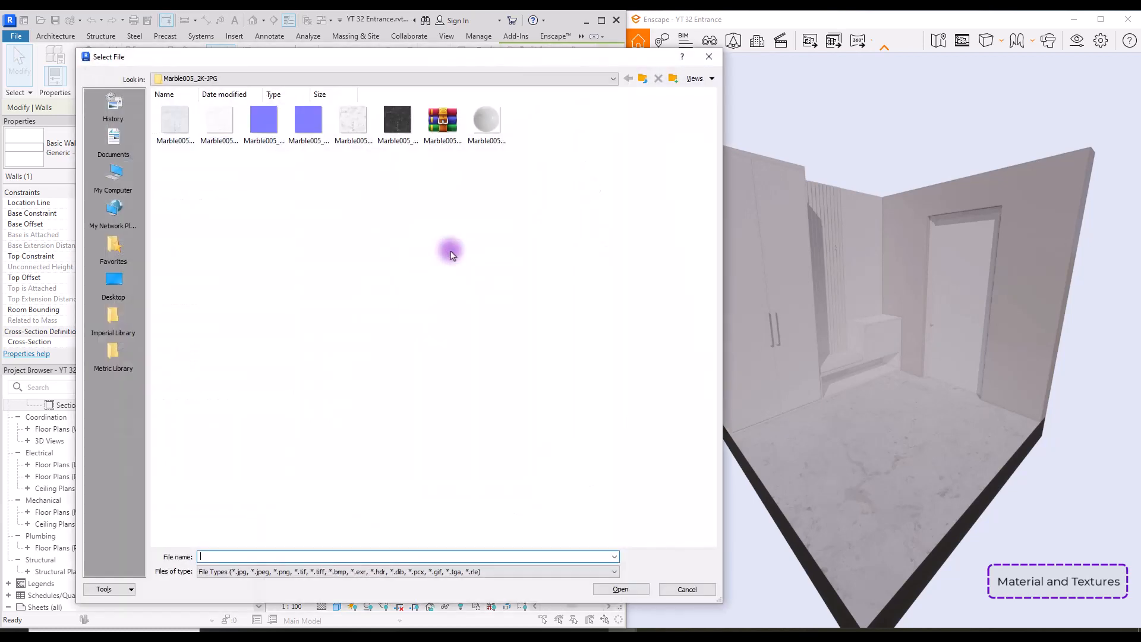
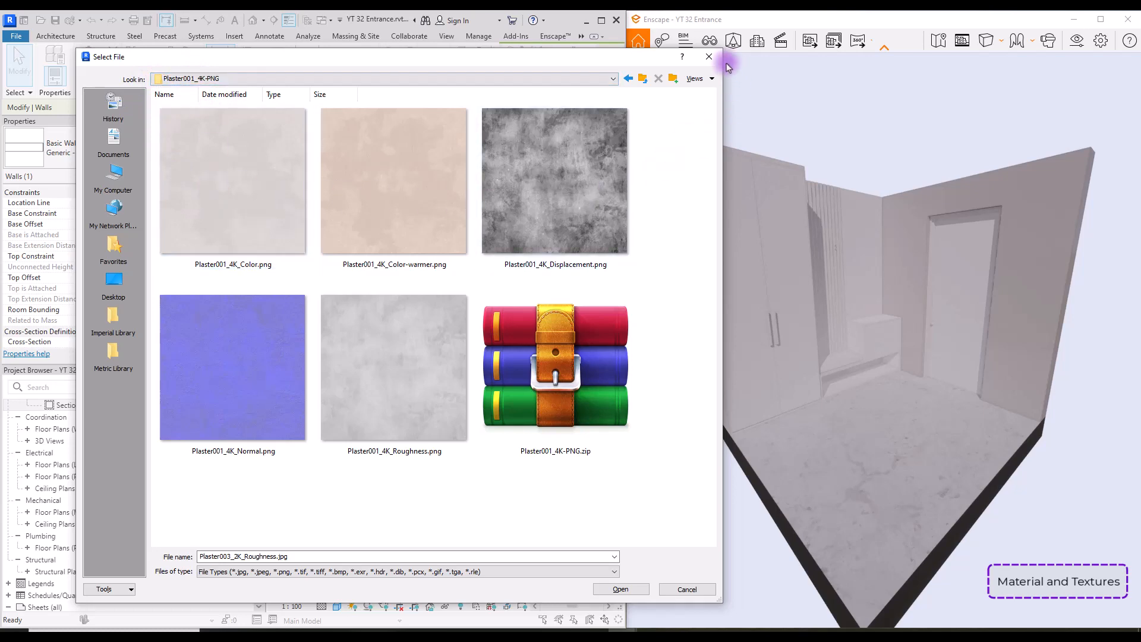
left_click(709, 57)
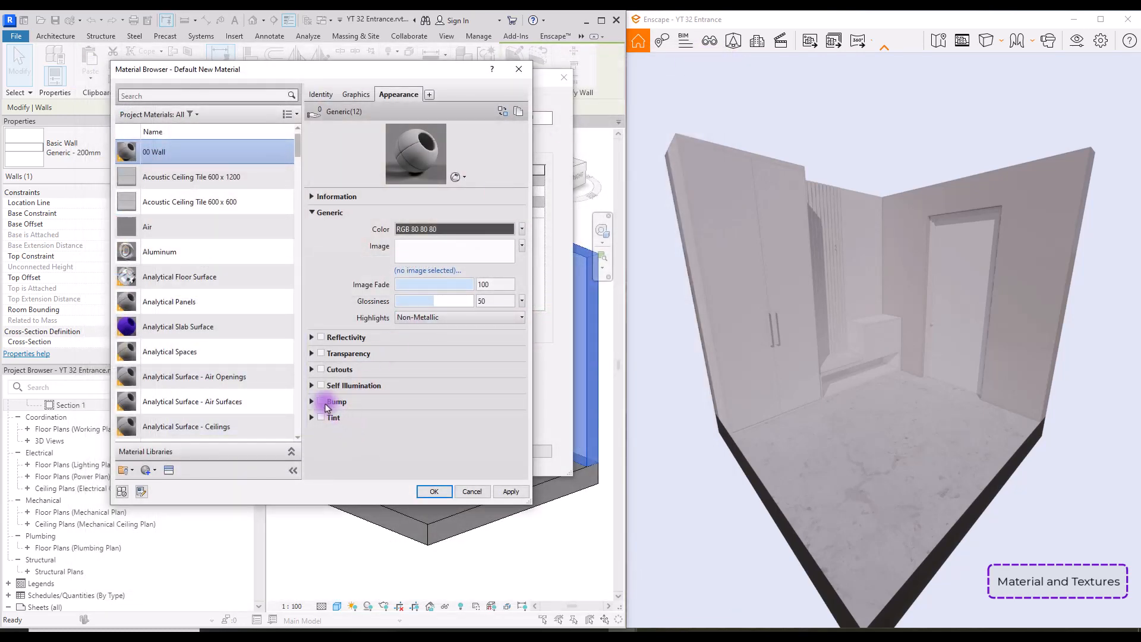
left_click(484, 254)
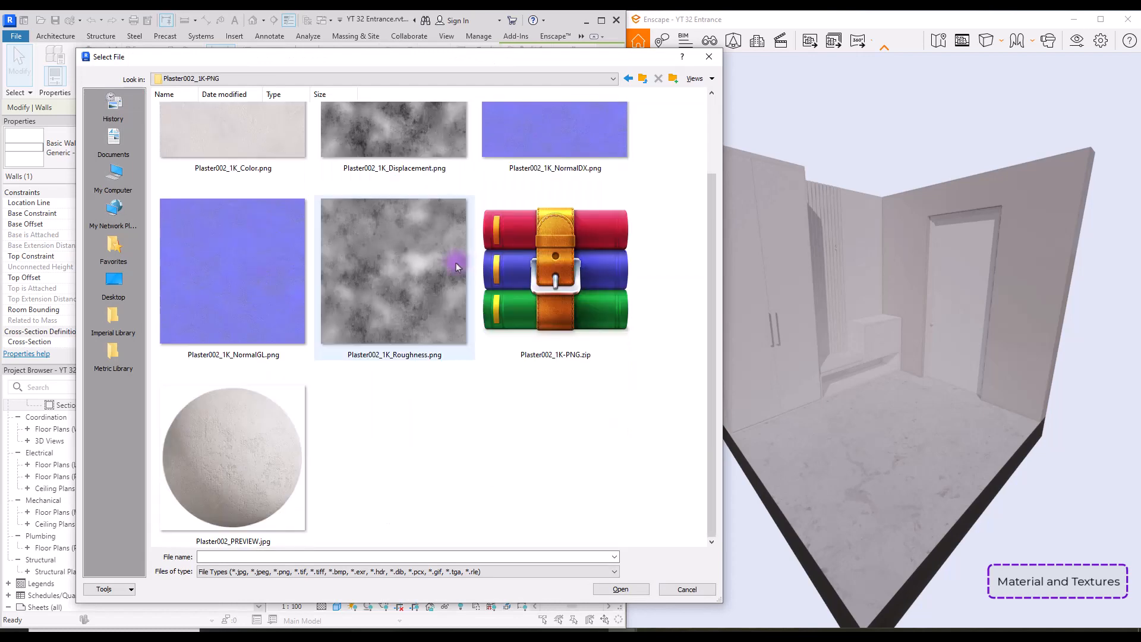
scroll(457, 267, "up", 2)
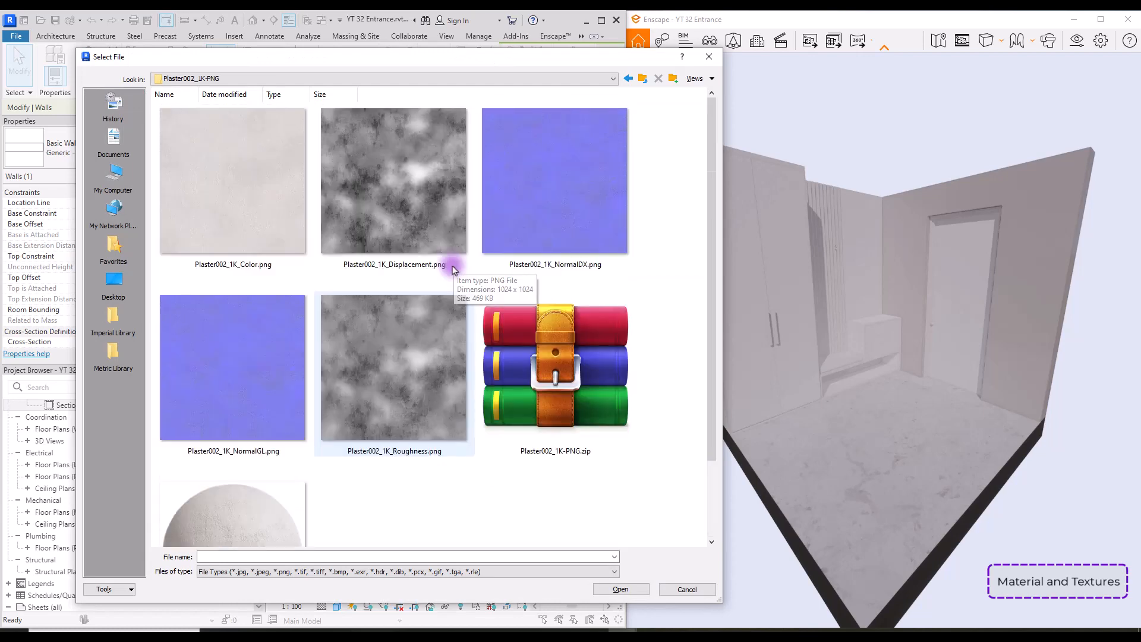
double_click(262, 196)
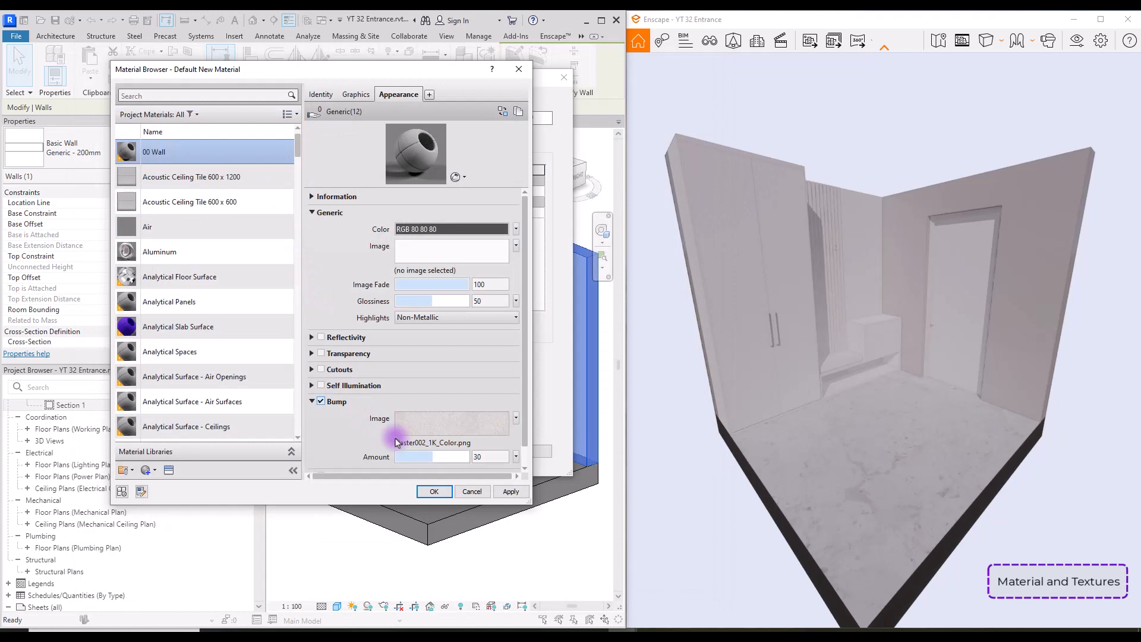
Set the 00 Wall material's color to RGB 251 251 251 and its bump texture's sample size to 5 m.
left_click(475, 230)
left_click_drag(455, 233, 456, 202)
left_click(368, 389)
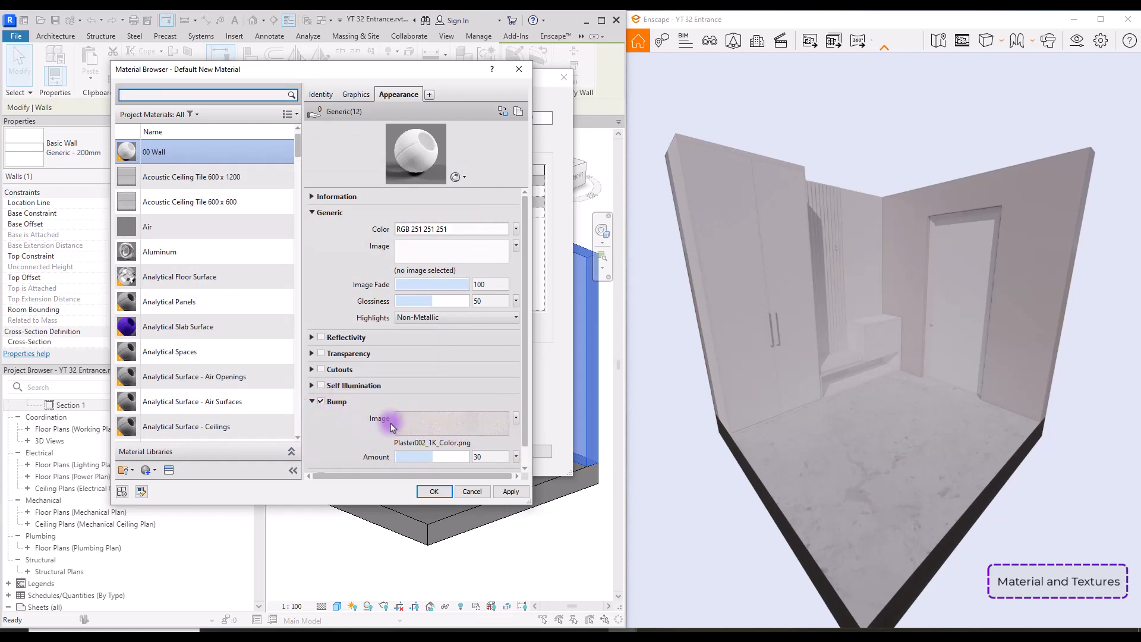
left_click(445, 425)
left_click(199, 429)
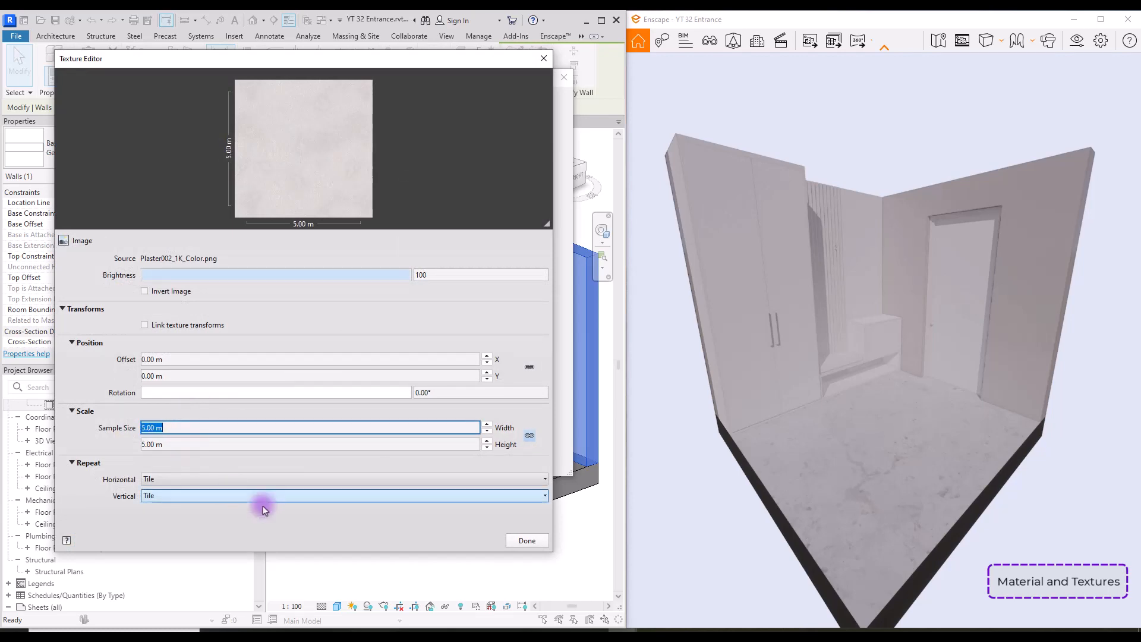
left_click(526, 541)
left_click(430, 482)
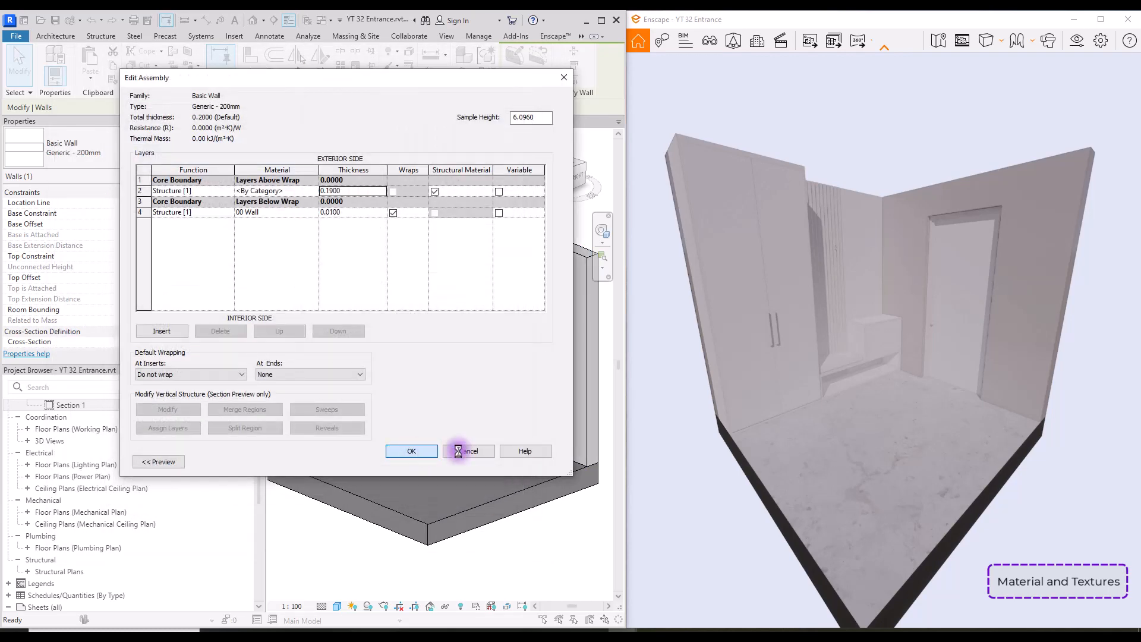
Set the wall's structural layer thickness to 0.1900 and the 00 Wall layer's to 0.0100, and apply the type changes.
left_click(458, 450)
left_click(414, 462)
left_click(365, 178)
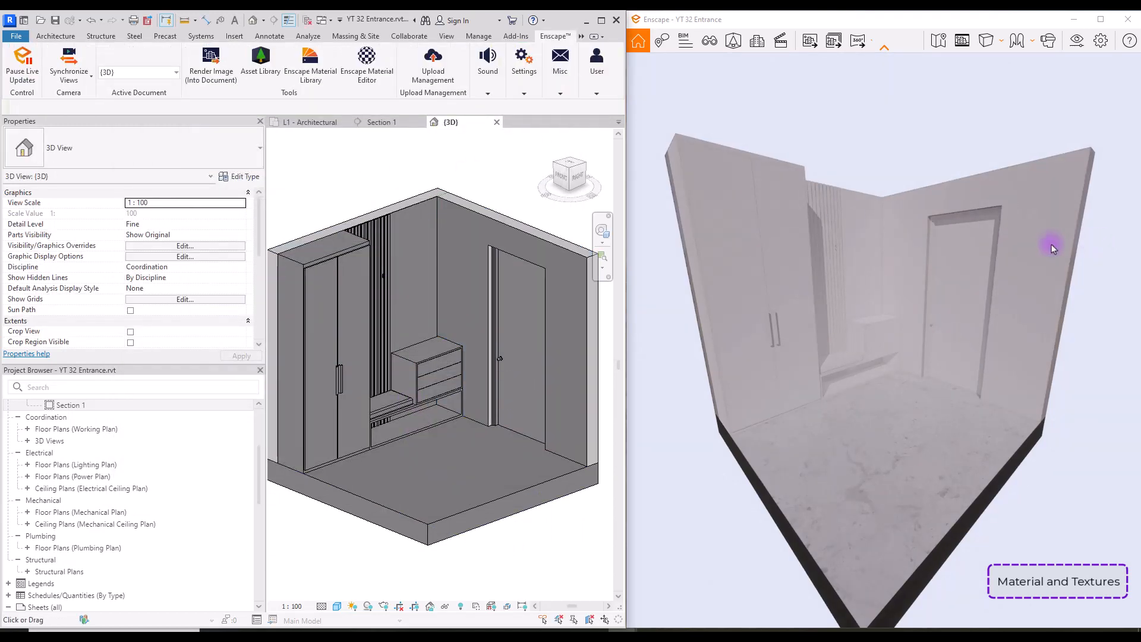
Inspect the plaster bump in the Enscape view, then reopen the 00 Wall material and adjust its bump texture's sample size.
right_click_drag(1052, 248, 1077, 231)
scroll(949, 382, "up", 3)
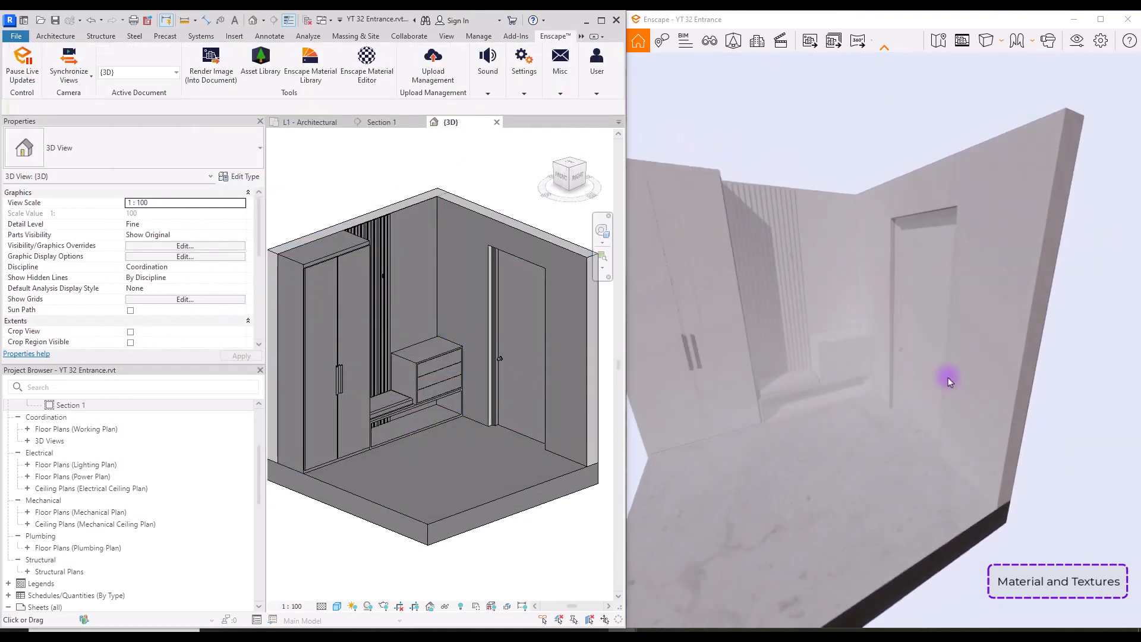
scroll(949, 382, "up", 2)
right_click_drag(973, 388, 982, 390)
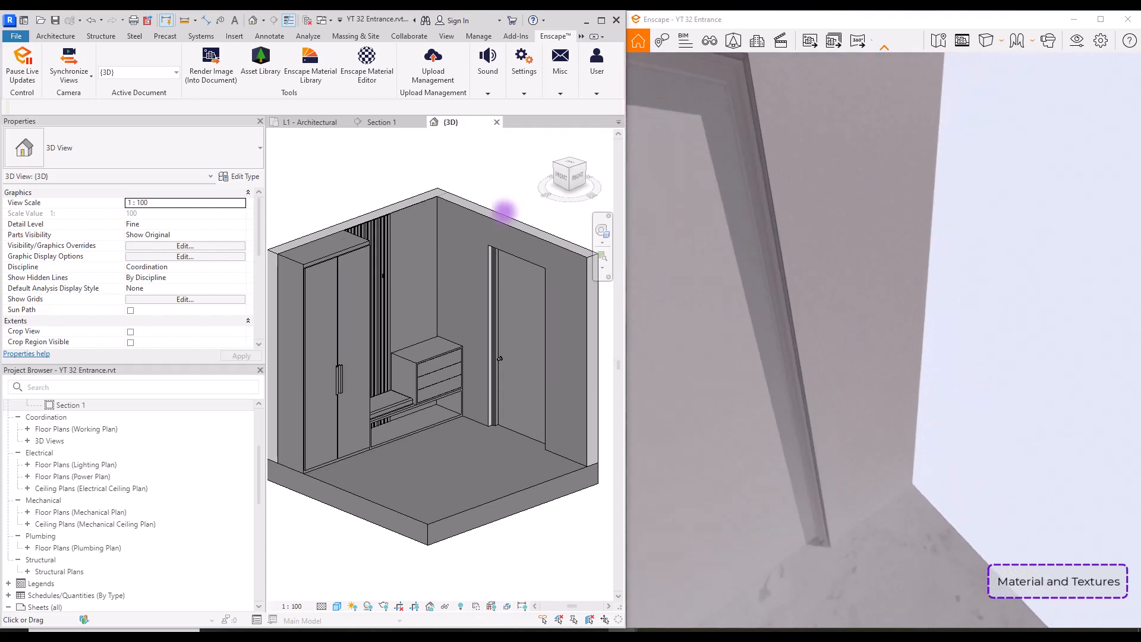
double_click(504, 211)
left_click(409, 189)
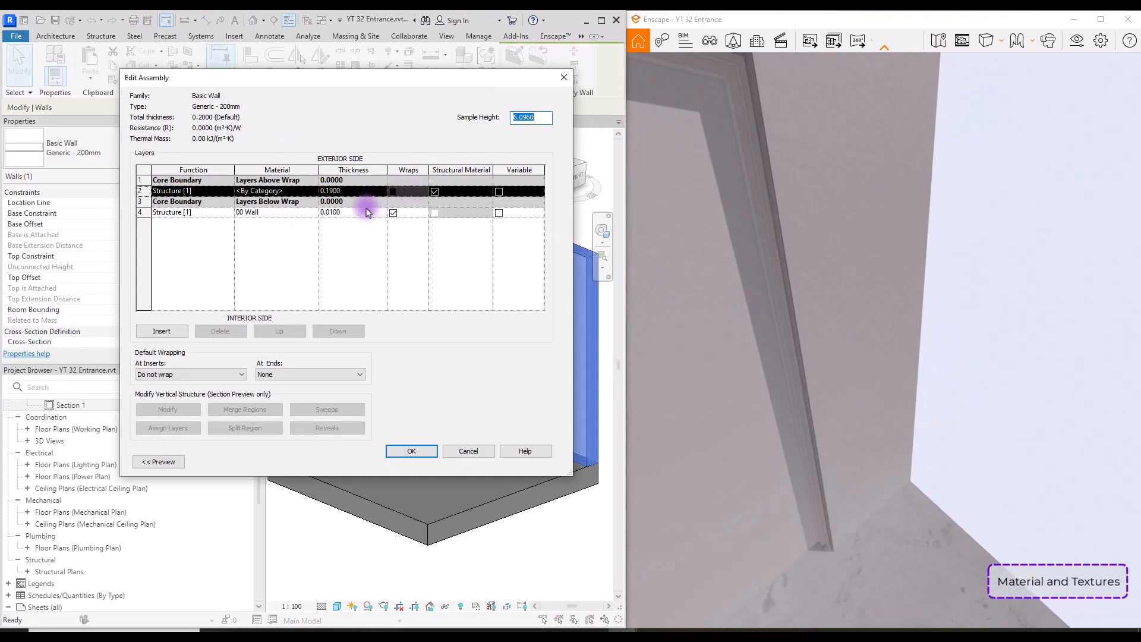
left_click(310, 213)
left_click(316, 213)
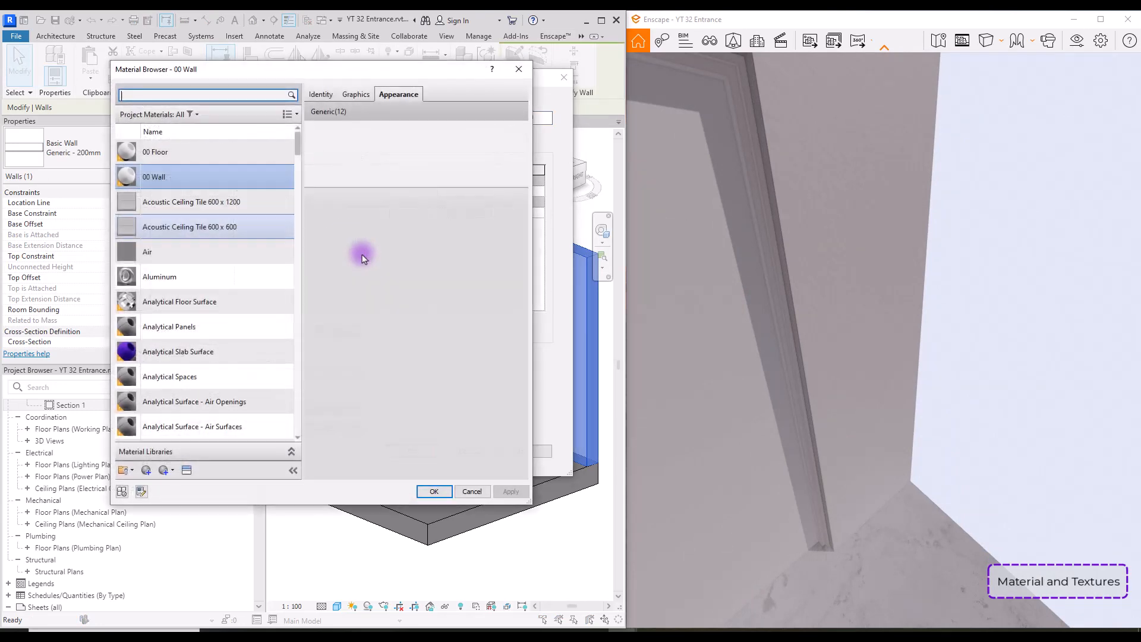
left_click(408, 438)
left_click(177, 430)
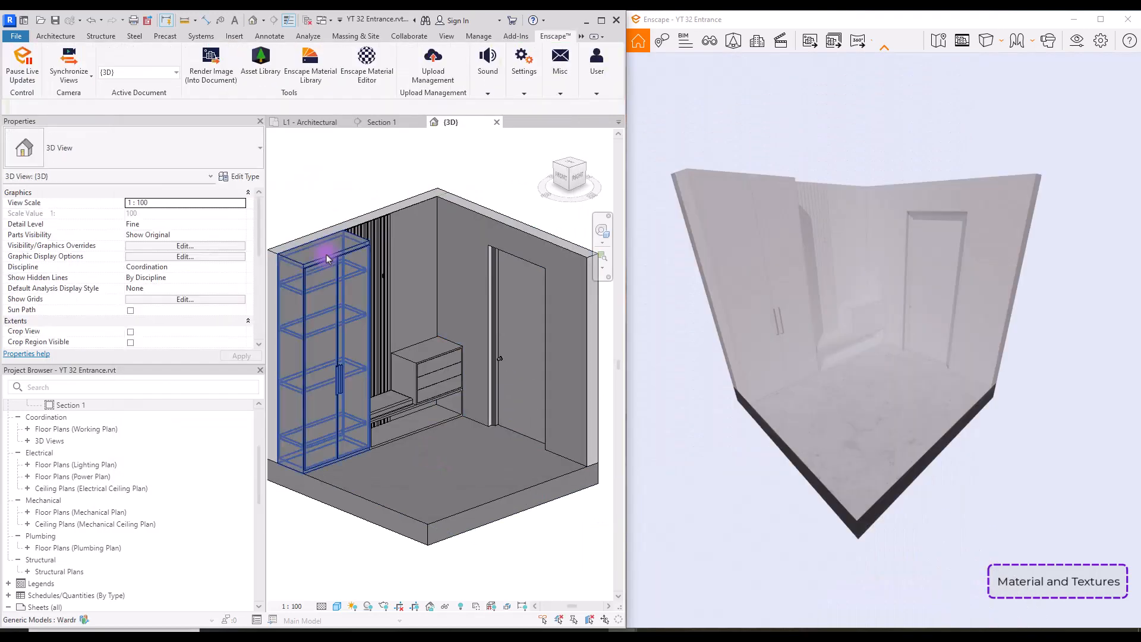
Create a new material for the wardrobe's type and name it 00 wrdrobe Body.
left_click(316, 260)
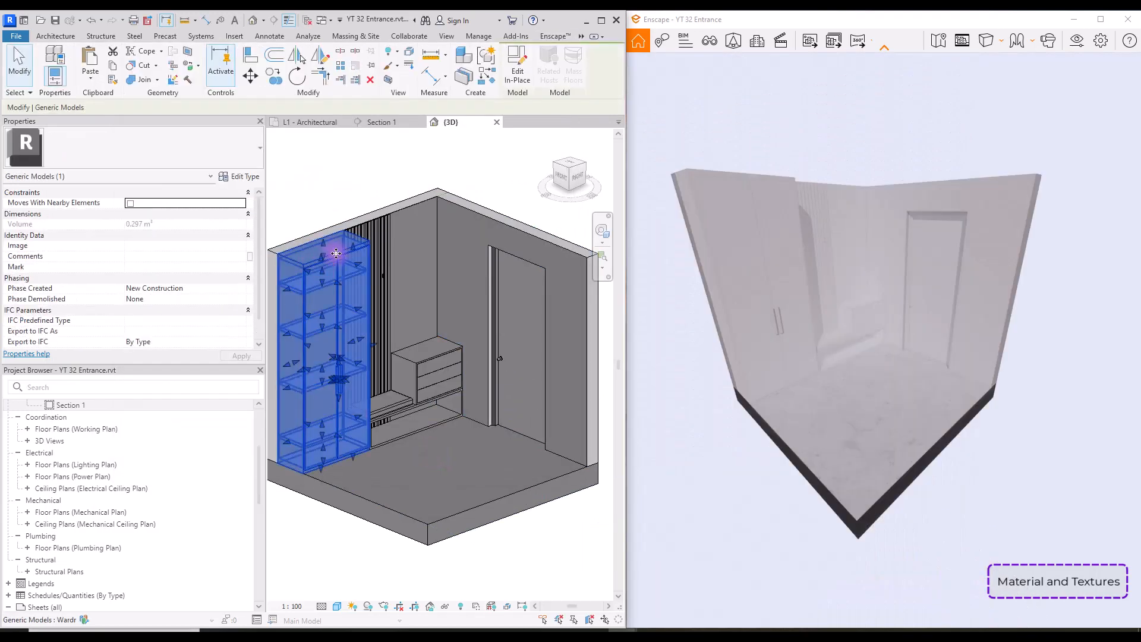
left_click(245, 175)
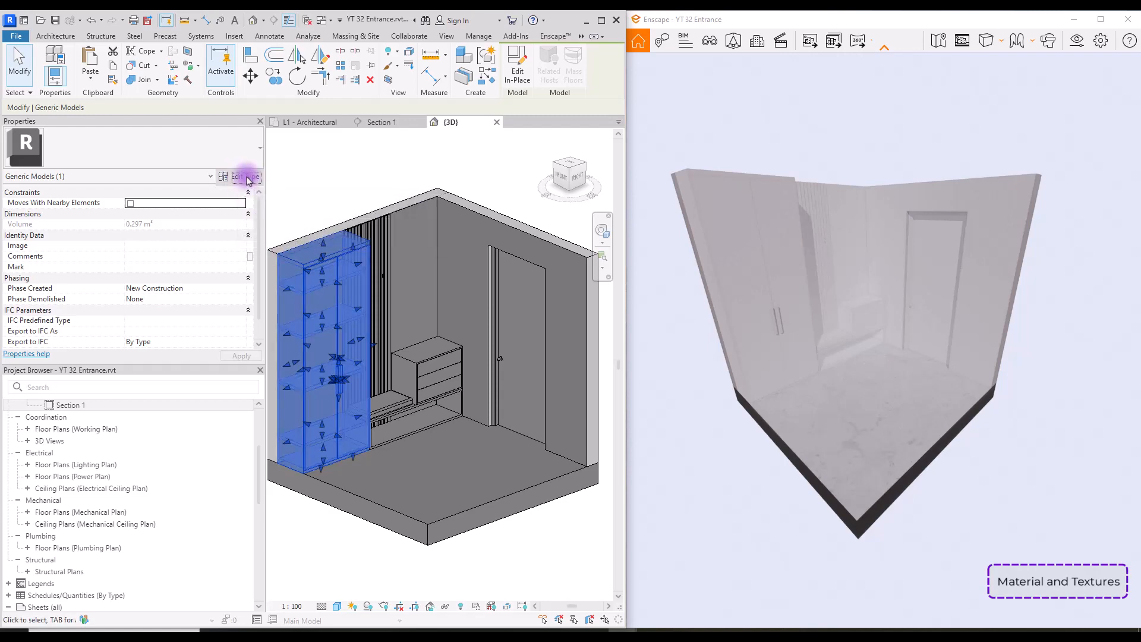
left_click(540, 192)
left_click(147, 470)
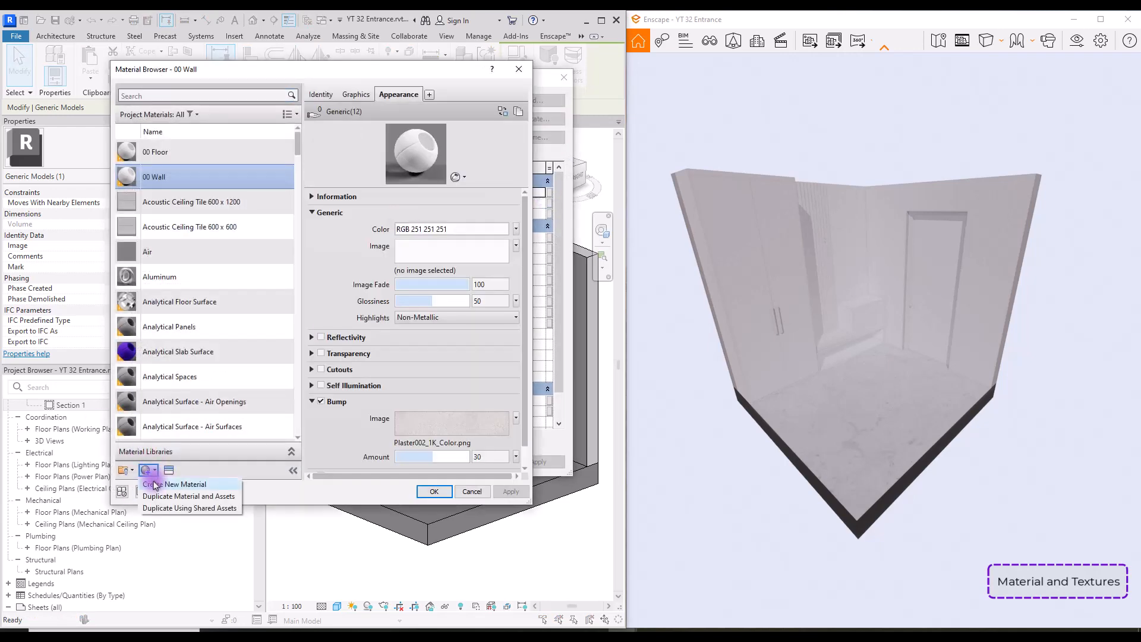
left_click(155, 483)
right_click(175, 273)
type("W")
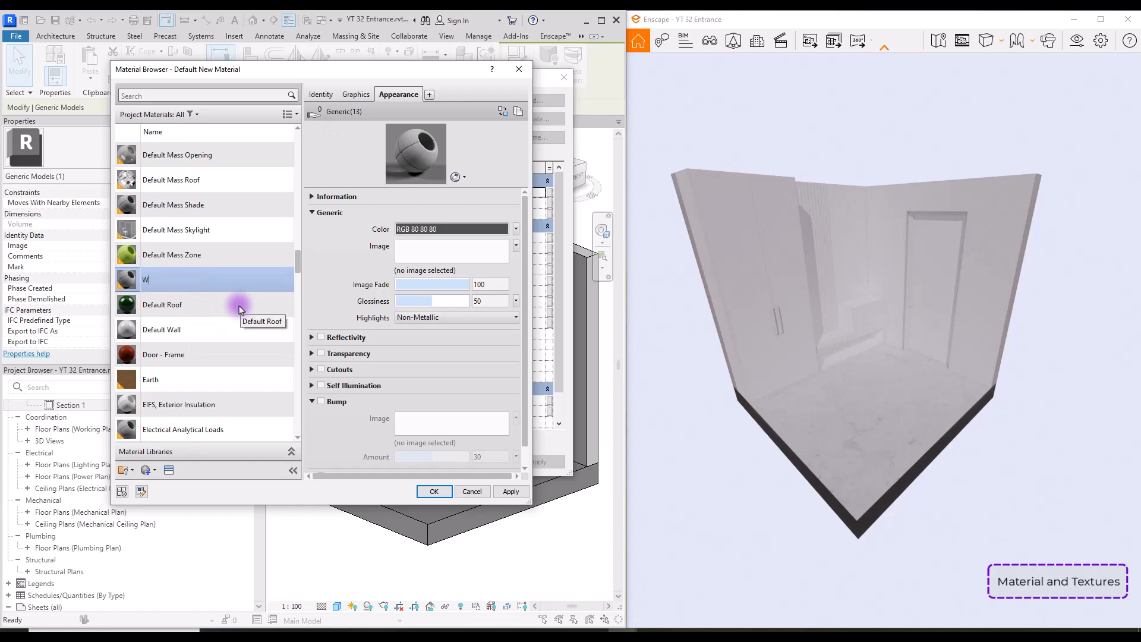
type("0 wrdrobe Body")
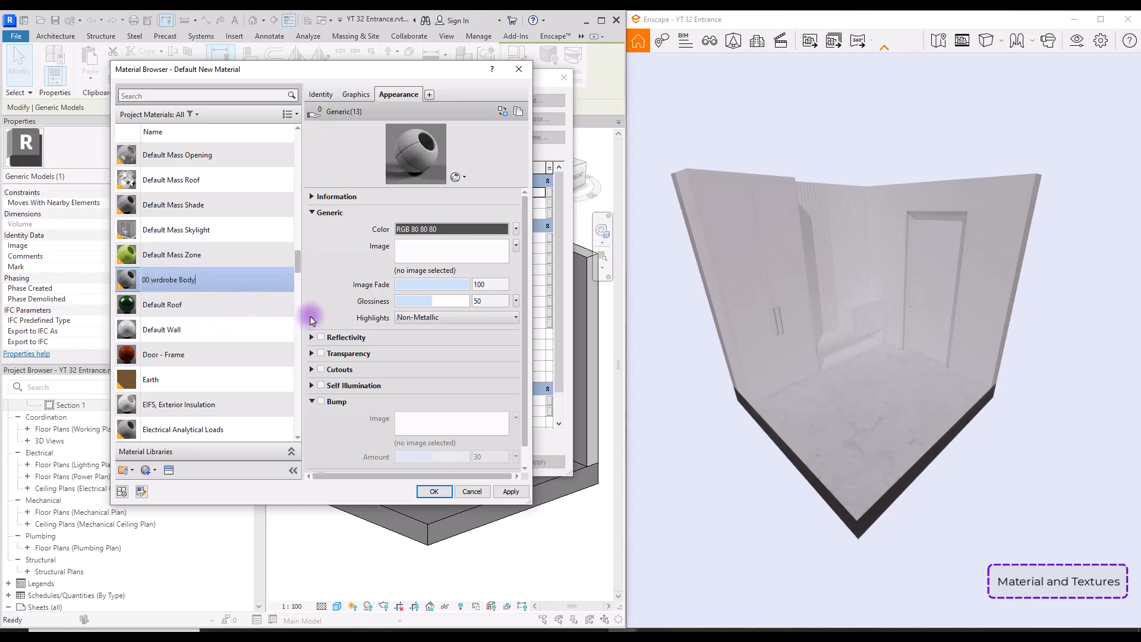
key("Return")
Replace the 00 wrdrobe Body material's appearance with the Paint - Enamel Glossy (White) library asset and assign it to the wardrobe body.
left_click(168, 470)
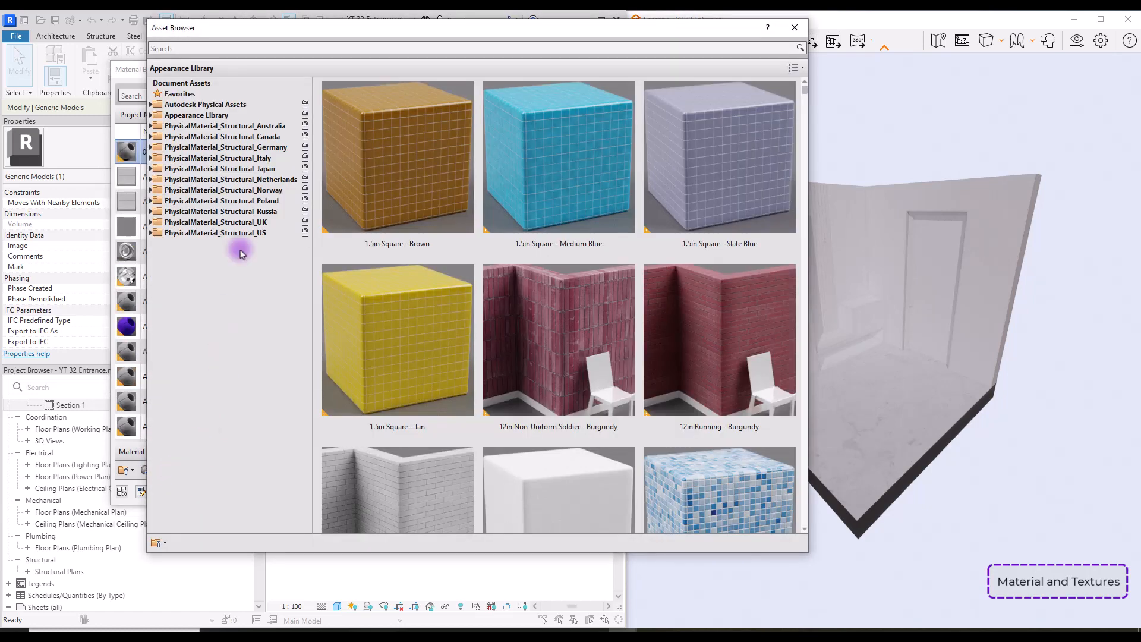
left_click(179, 276)
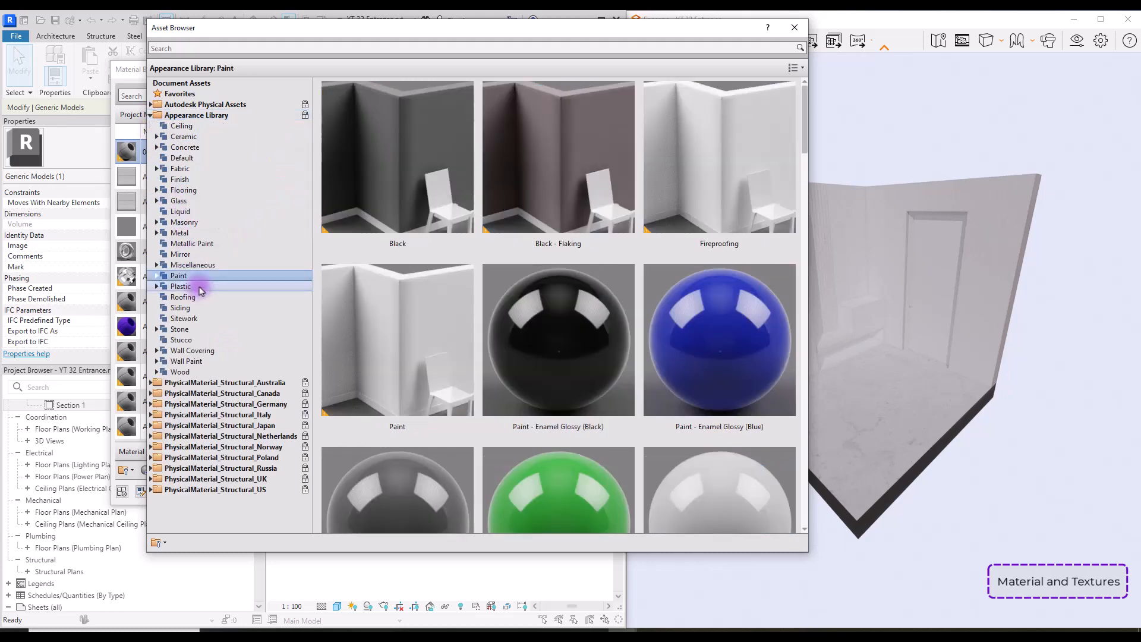
left_click(198, 289)
left_click(204, 275)
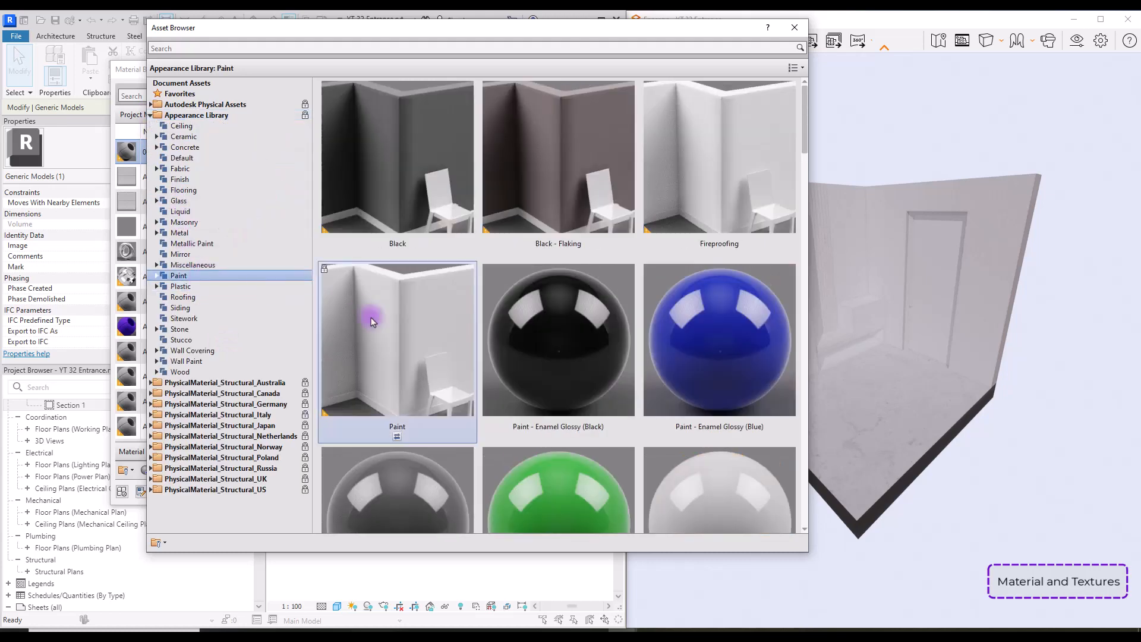
scroll(553, 340, "down", 3)
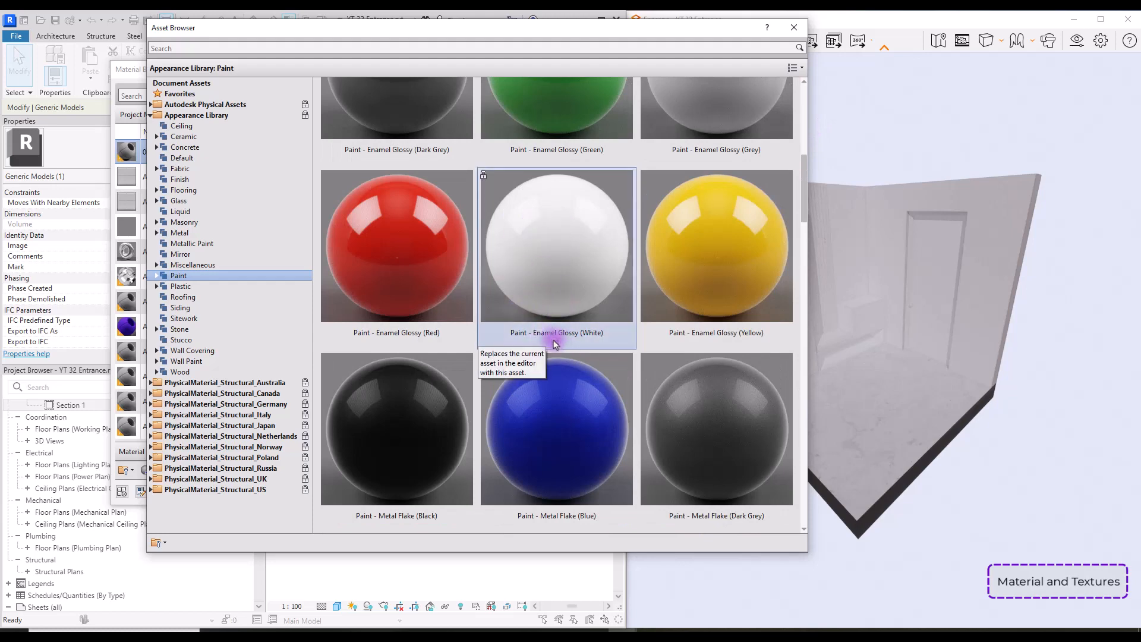
left_click(556, 345)
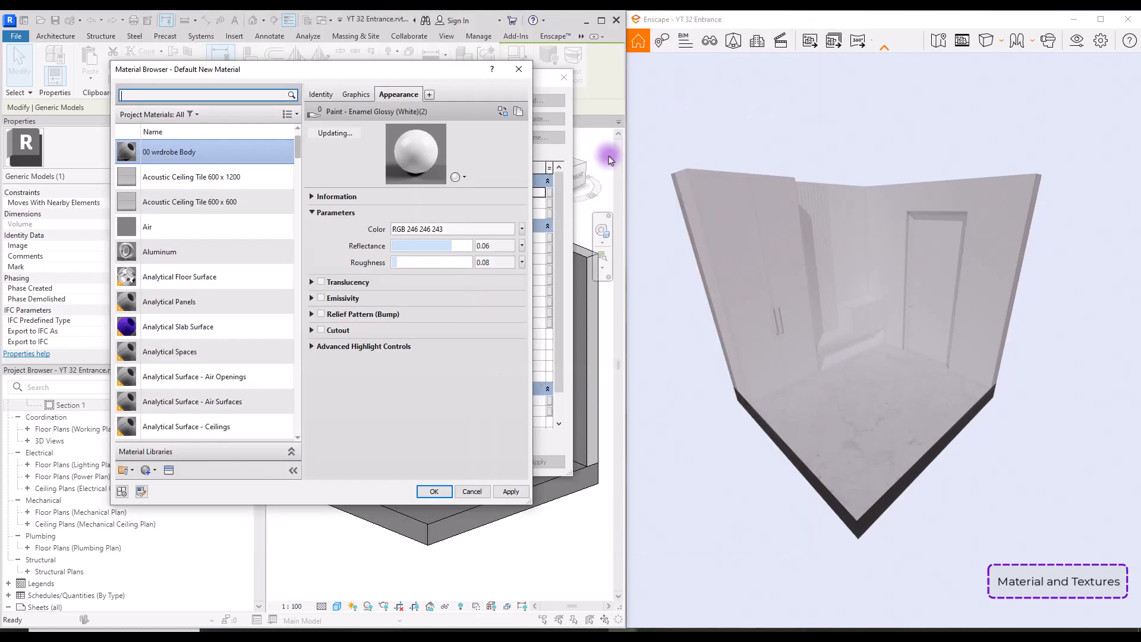
left_click(434, 491)
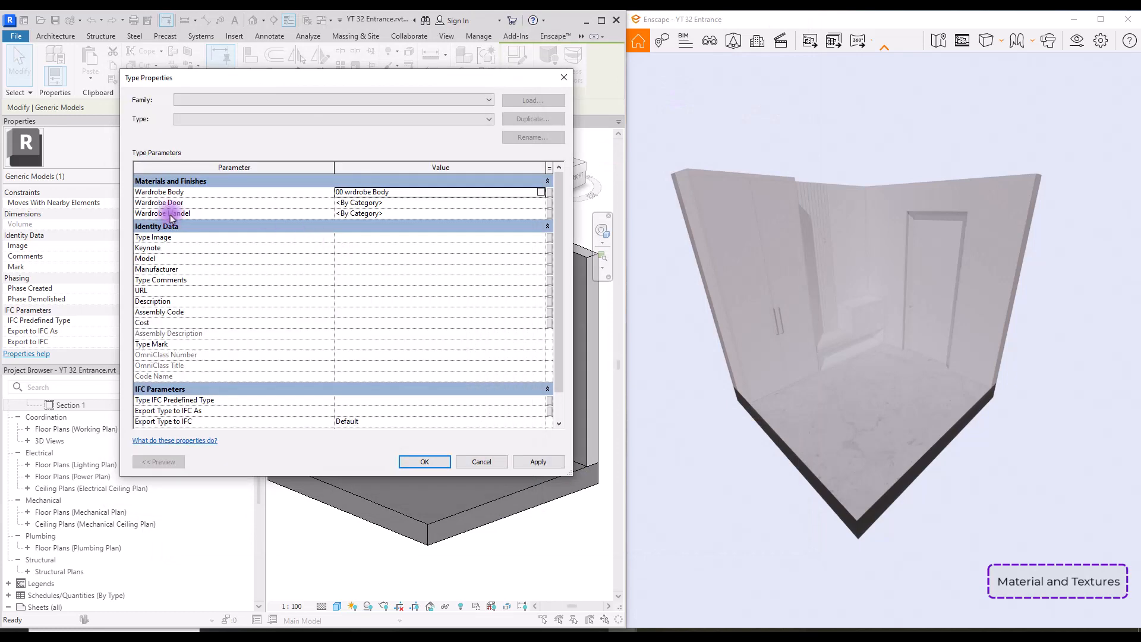
Assign 00 wrdrobe Body to the wardrobe door, and create a new material named 00 Handle for the wardrobe handle.
left_click(539, 202)
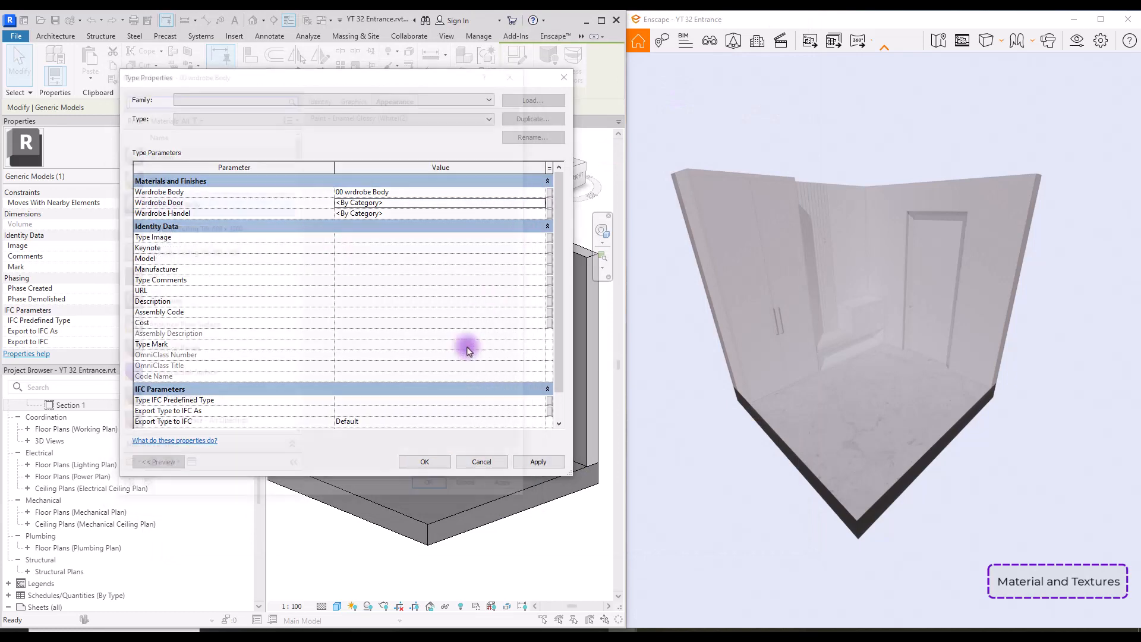
left_click(541, 214)
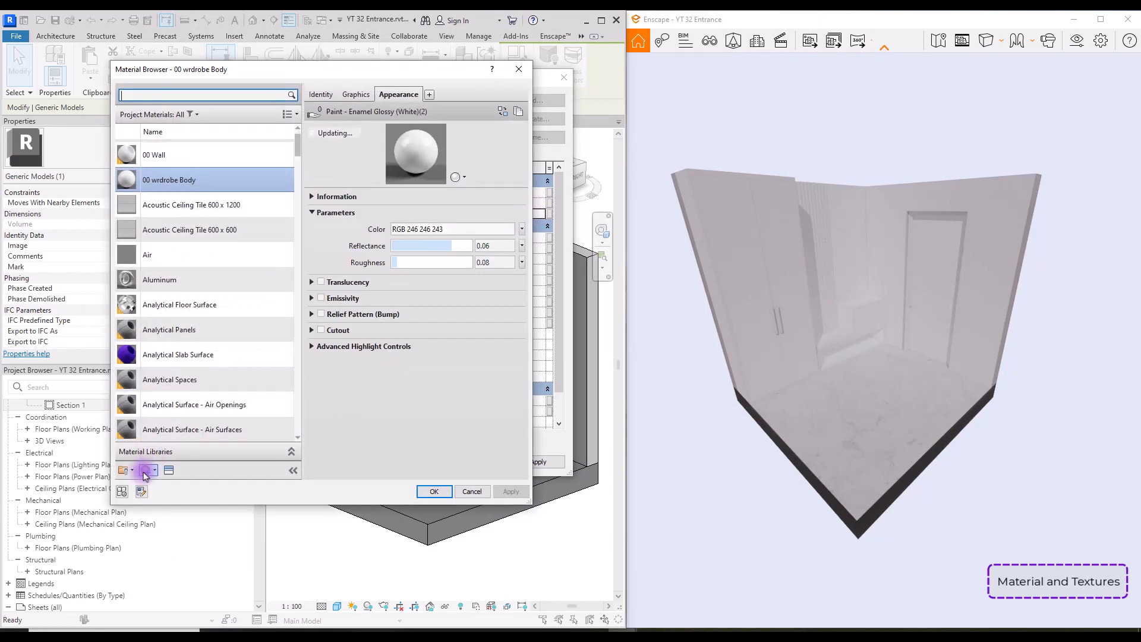
left_click(145, 470)
left_click(175, 484)
right_click(193, 290)
left_click(218, 336)
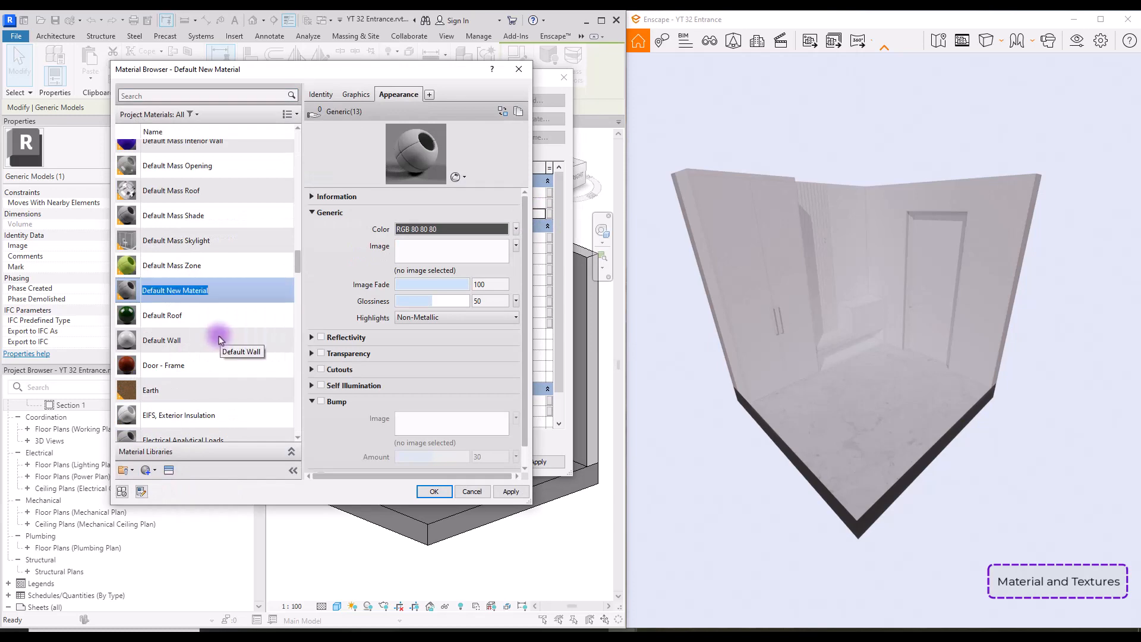
type("00 Handel")
key("Return")
Give the 00 Handle material the Coating - Black Oxide metal appearance and apply the wardrobe's type changes.
left_click(169, 470)
left_click(151, 116)
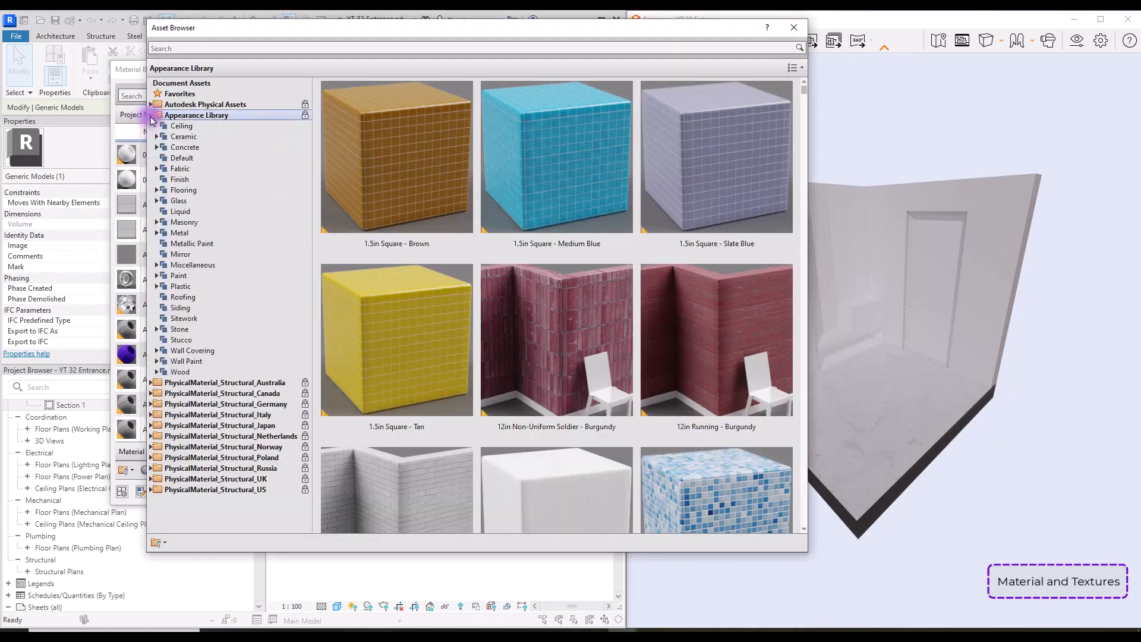
left_click(180, 232)
scroll(791, 227, "down", 10)
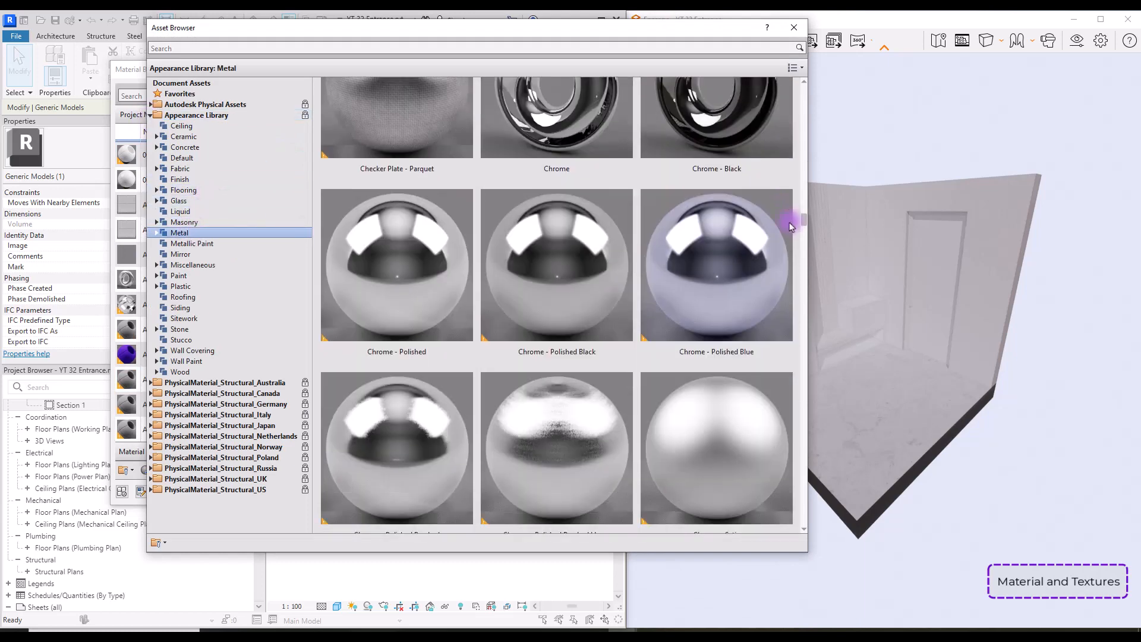
scroll(791, 226, "down", 6)
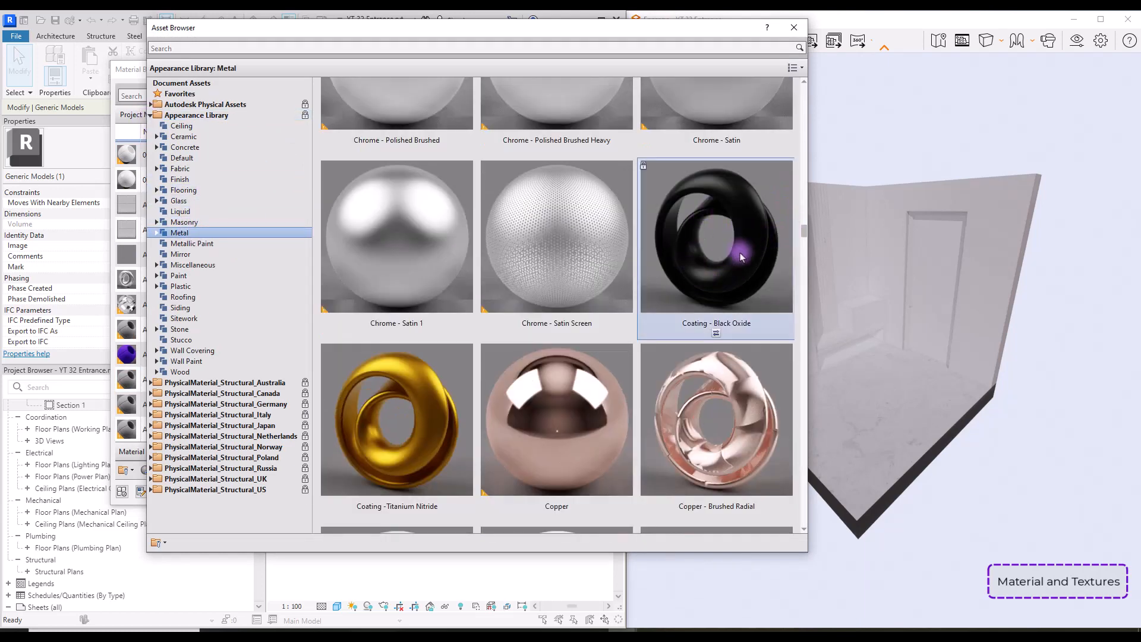
double_click(715, 334)
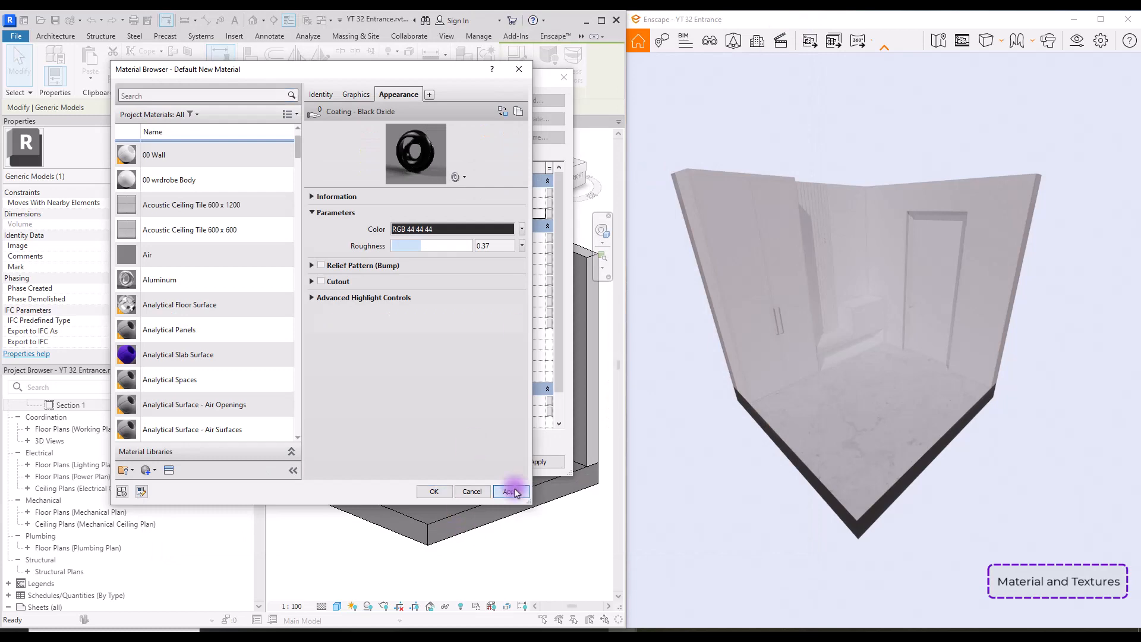
left_click(510, 486)
left_click(424, 462)
left_click(383, 172)
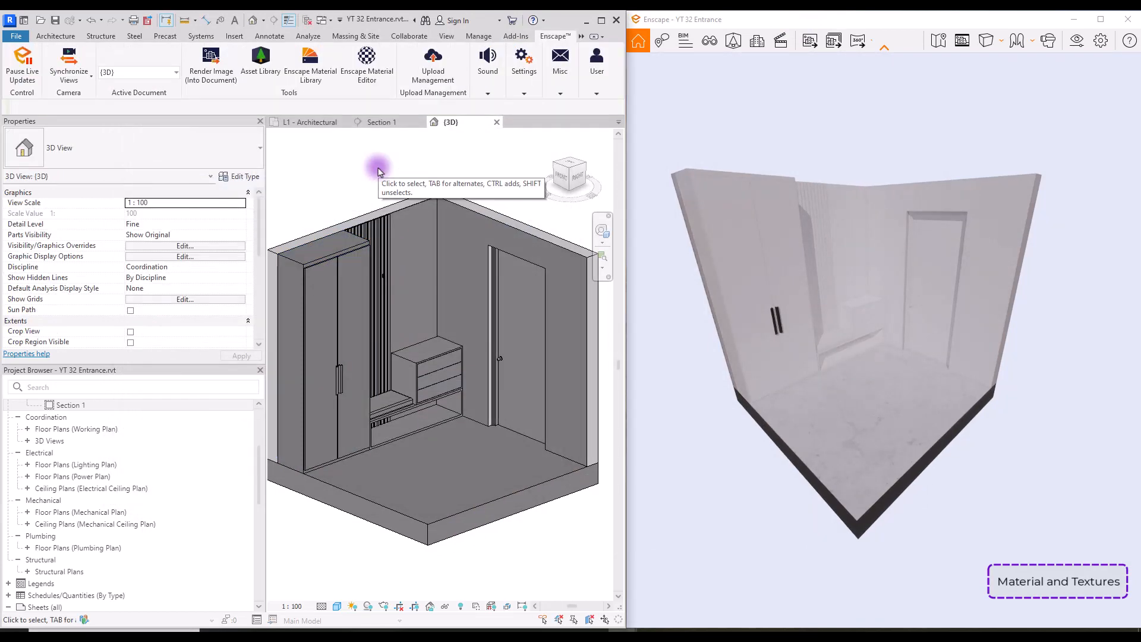
Create a new material named 00 Mirror for the mirror panel's type.
left_click(416, 210)
left_click(245, 179)
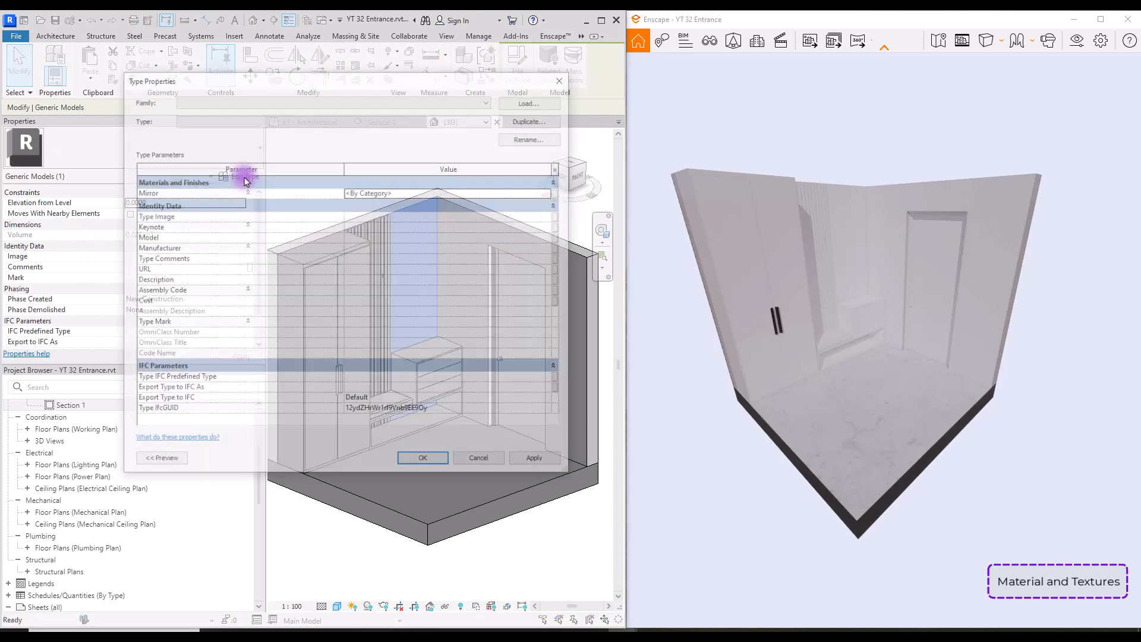
left_click(487, 188)
left_click(148, 471)
left_click(166, 480)
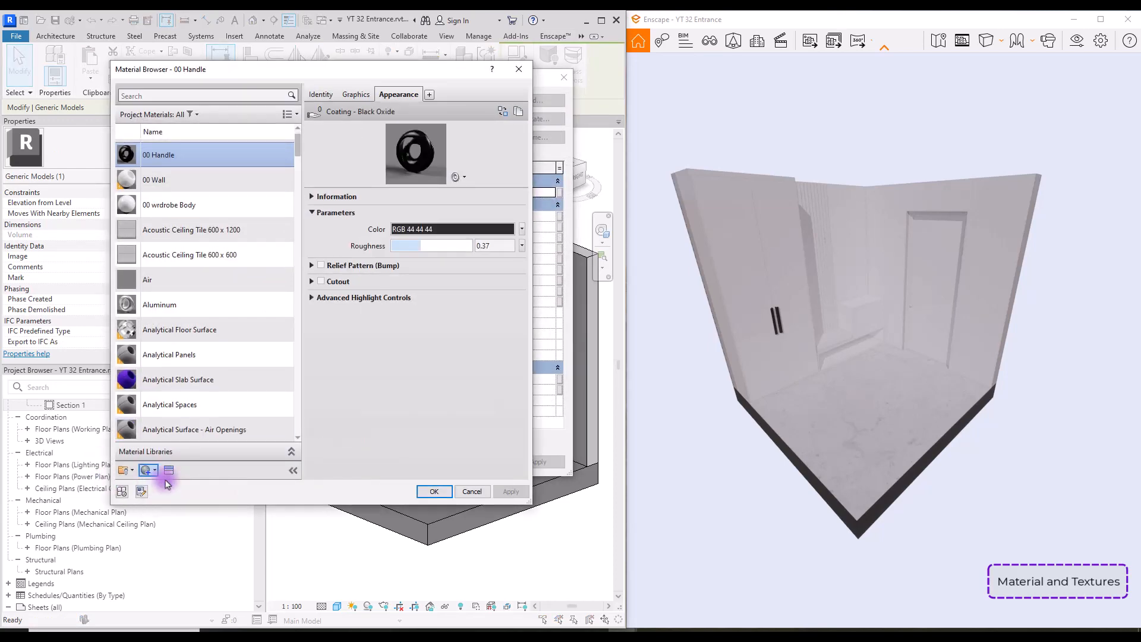
right_click(197, 282)
left_click(232, 331)
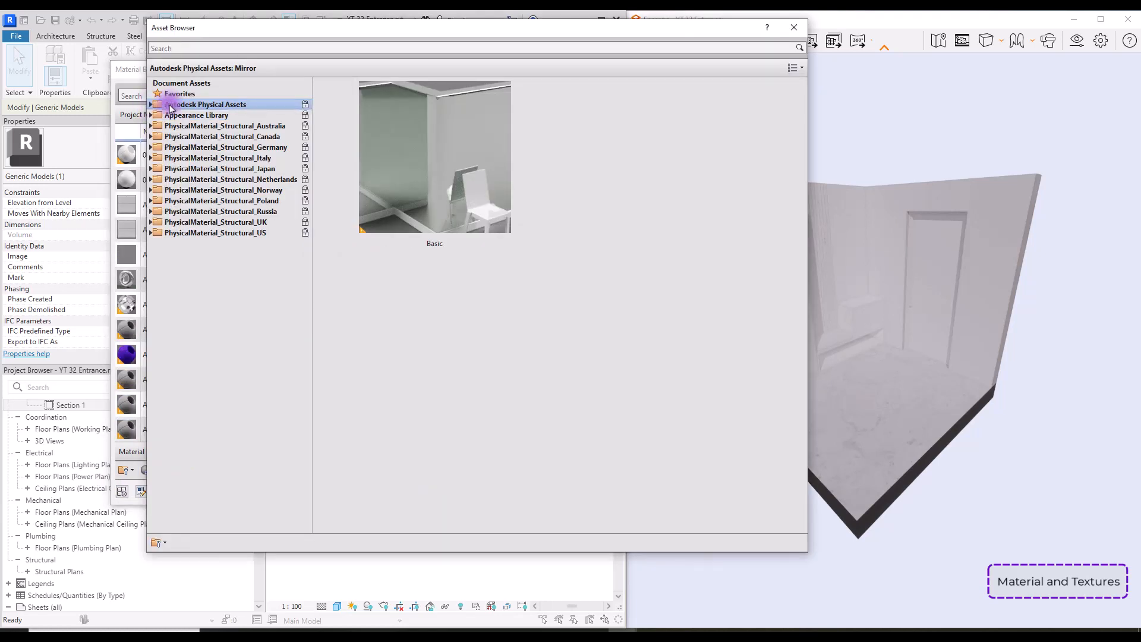
Replace the 00 Mirror material's appearance with the Basic mirror asset from Autodesk Physical Assets.
left_click(151, 105)
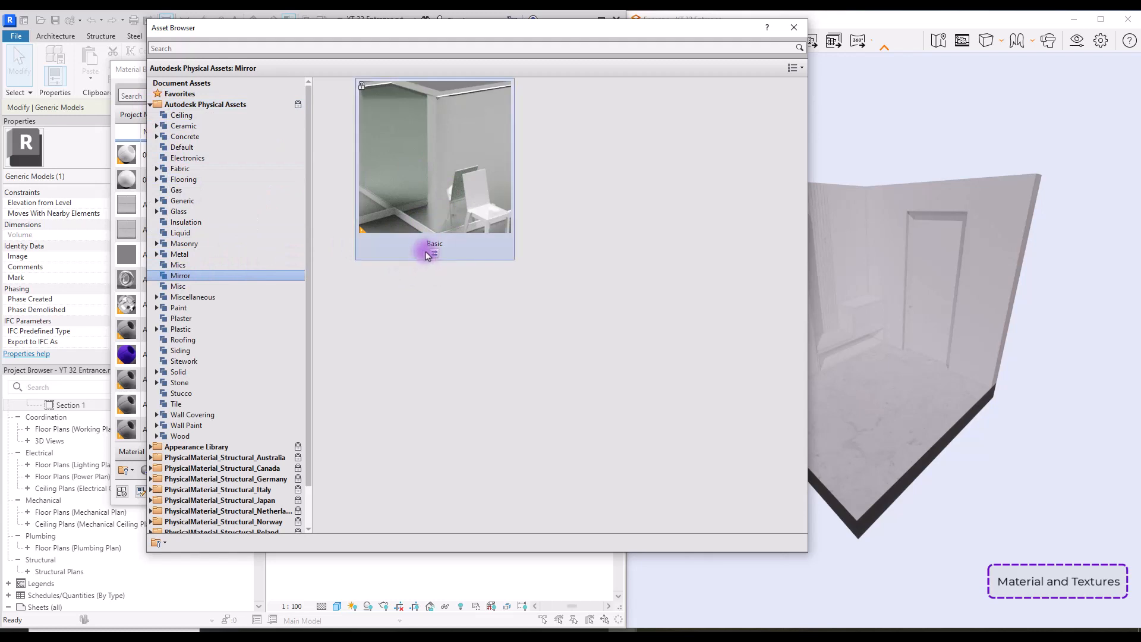
double_click(434, 255)
left_click(793, 27)
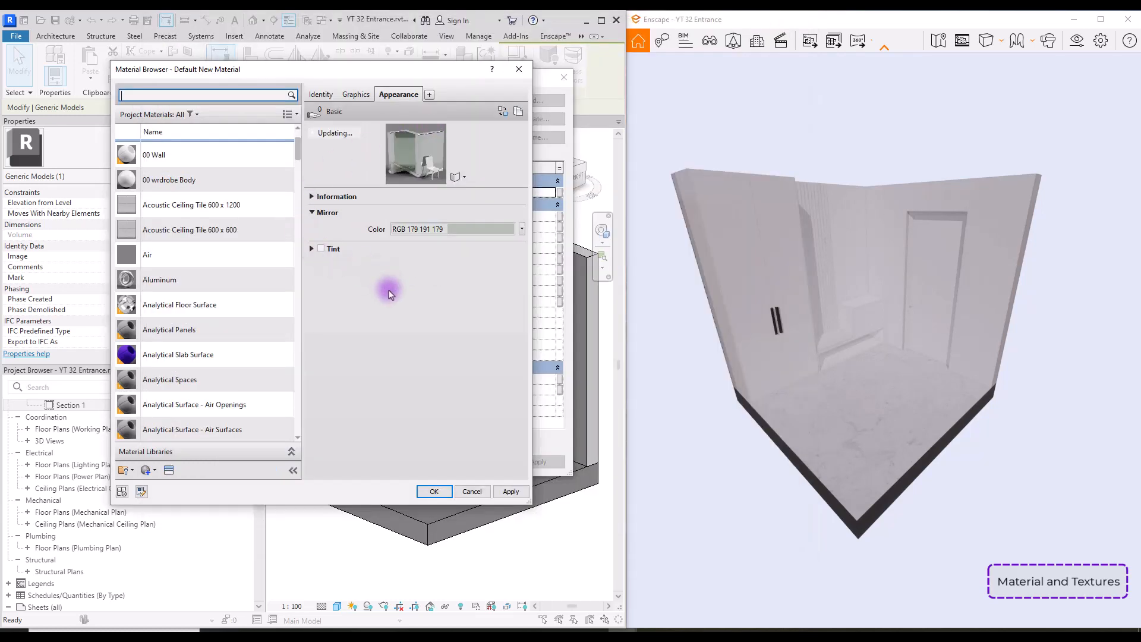
Set the 00 Mirror material's color to RGB 224 221 218 and apply the mirror's type changes.
left_click(475, 230)
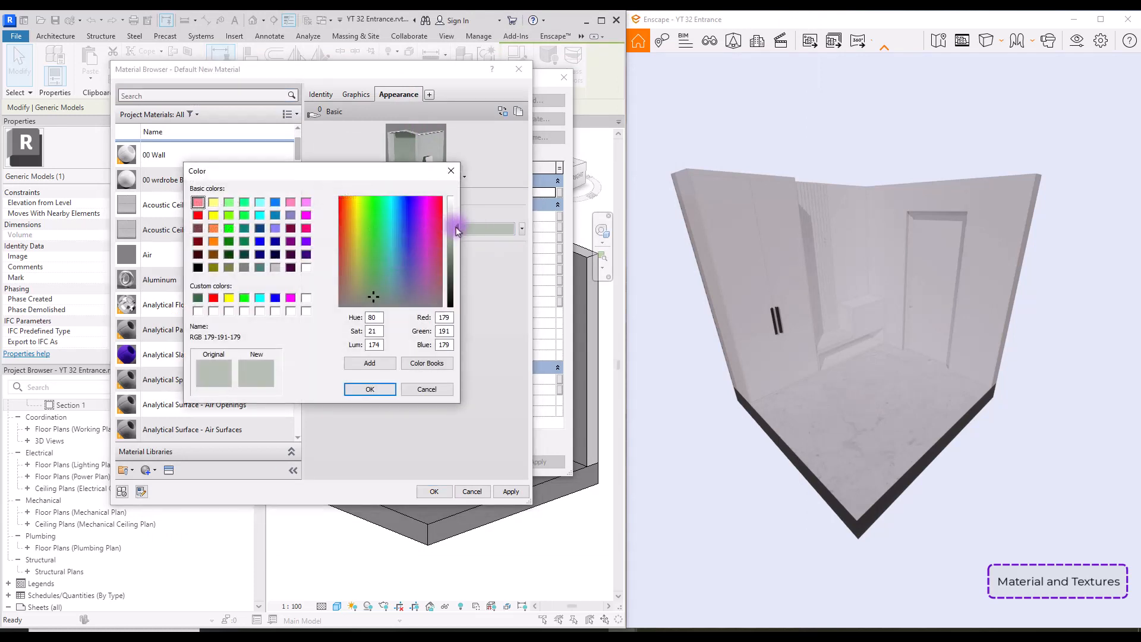
left_click_drag(458, 227, 461, 211)
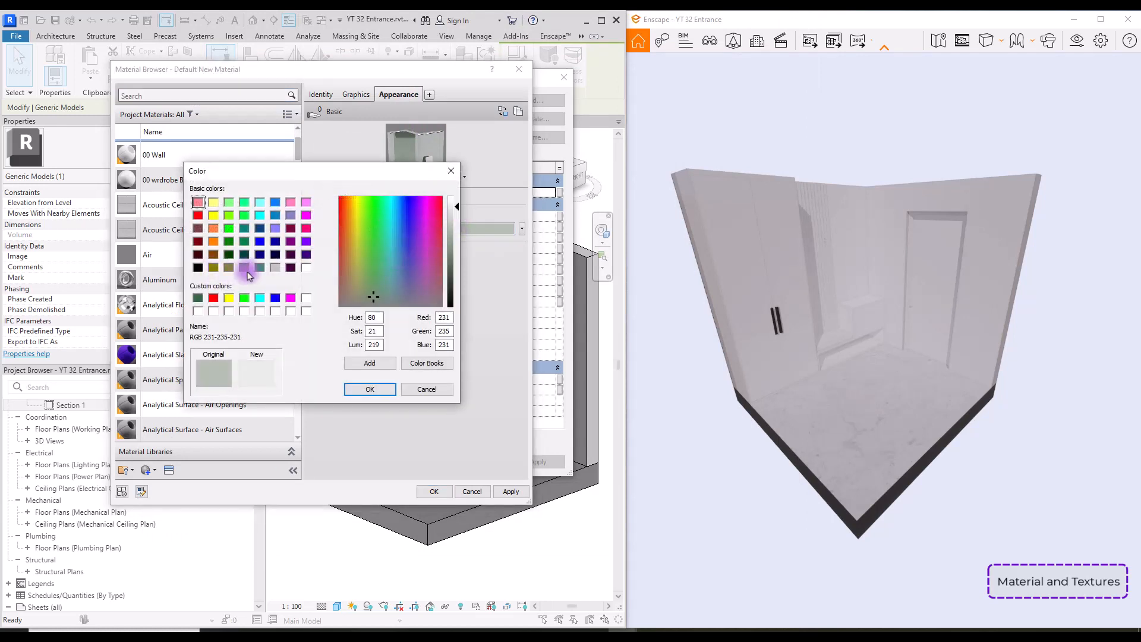
left_click(275, 267)
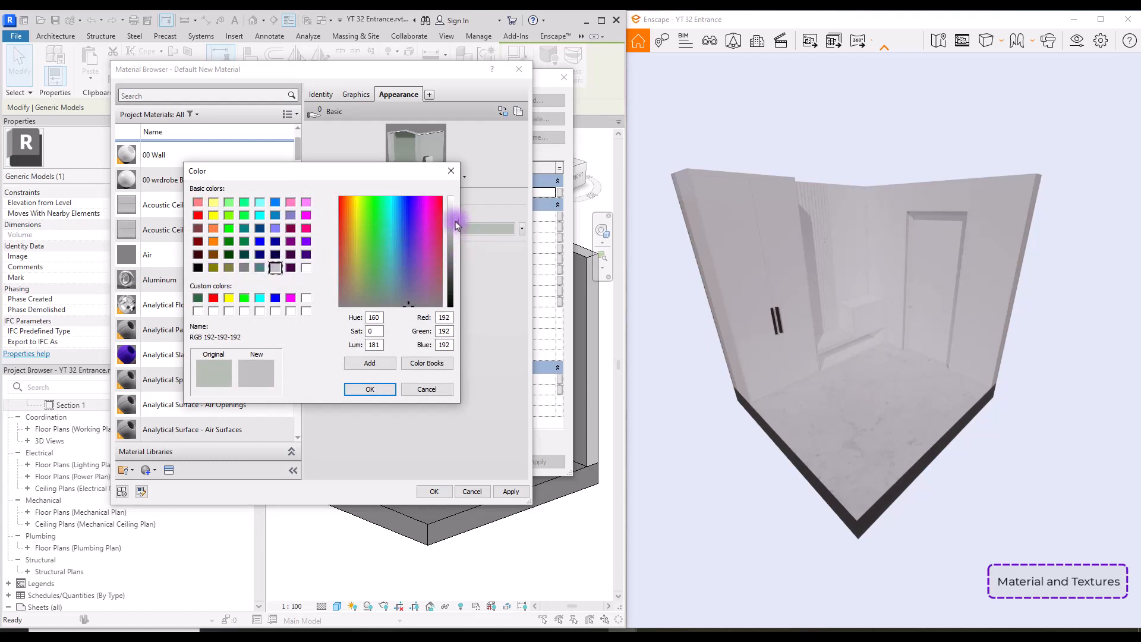
left_click_drag(457, 225, 456, 215)
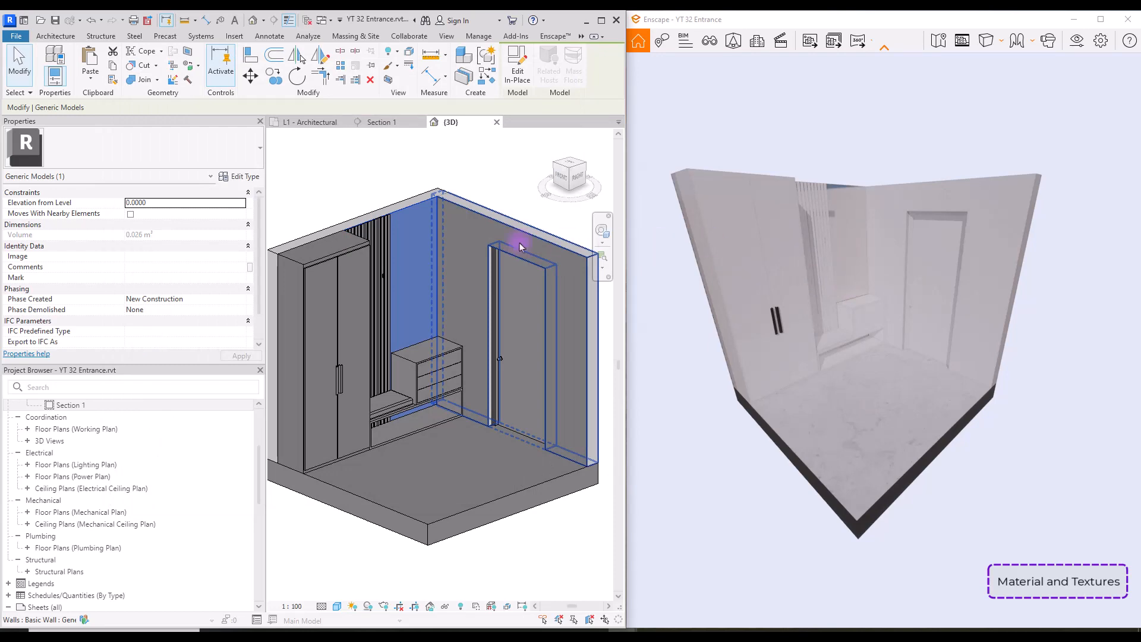
Create a new material named 00 Wood for the slatted wooden panel beside the wardrobe.
left_click(369, 229)
left_click(331, 196)
left_click(377, 229)
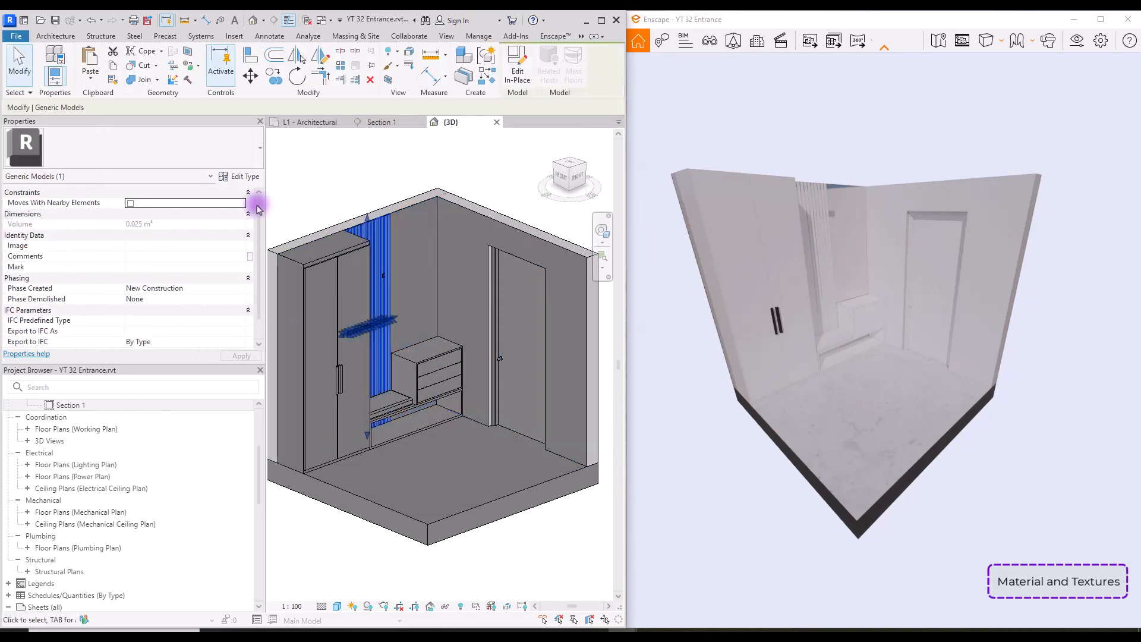
left_click(242, 177)
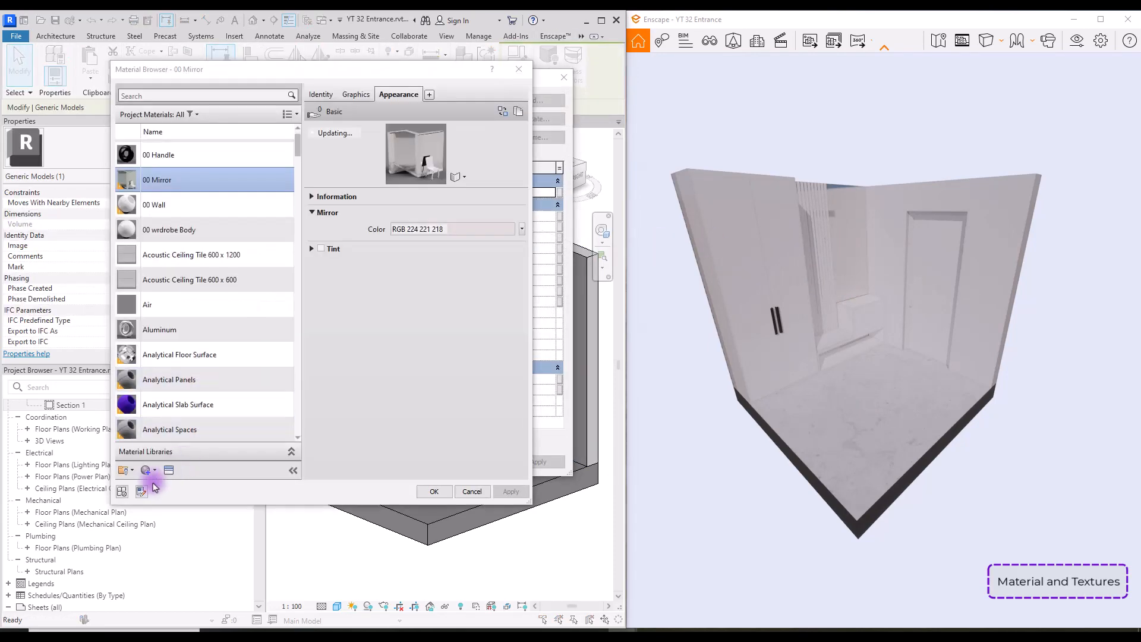
left_click(152, 474)
left_click(161, 485)
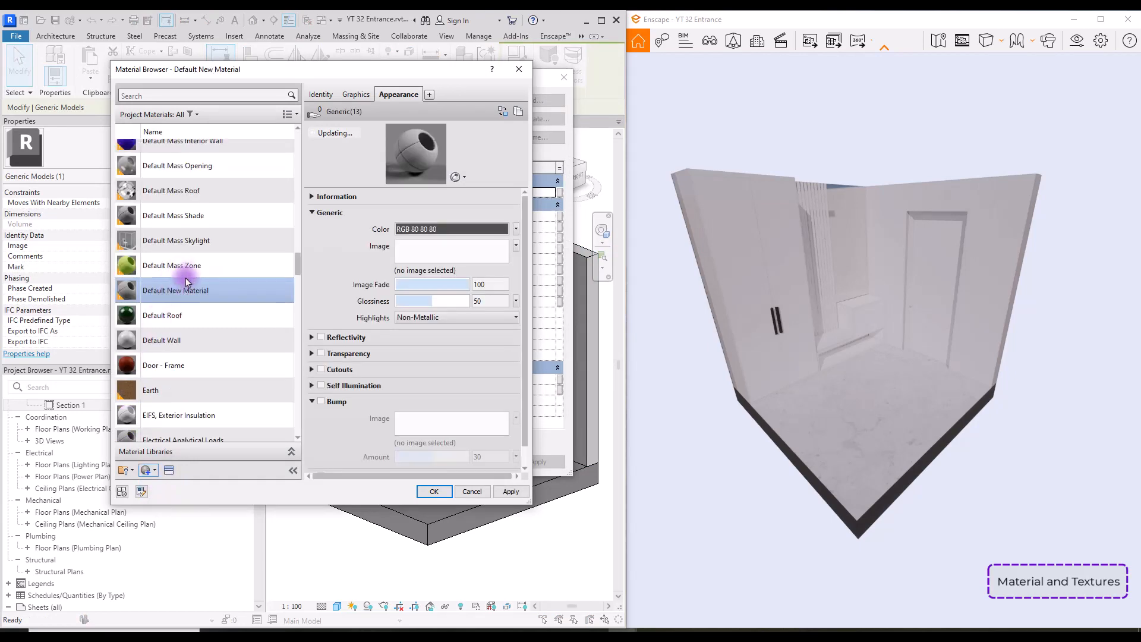
right_click(185, 283)
left_click(208, 327)
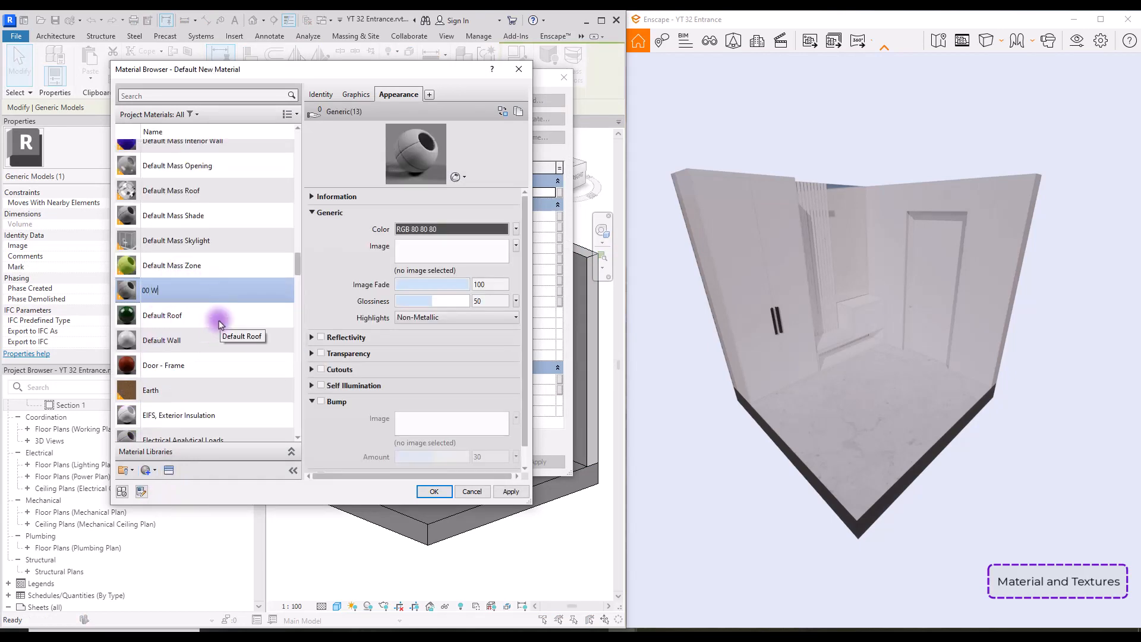
key("Return")
Load Wood058_4K_Color.png as the 00 Wood image, set its sample size to 5 m, and apply it to the wooden panel's type.
left_click(434, 250)
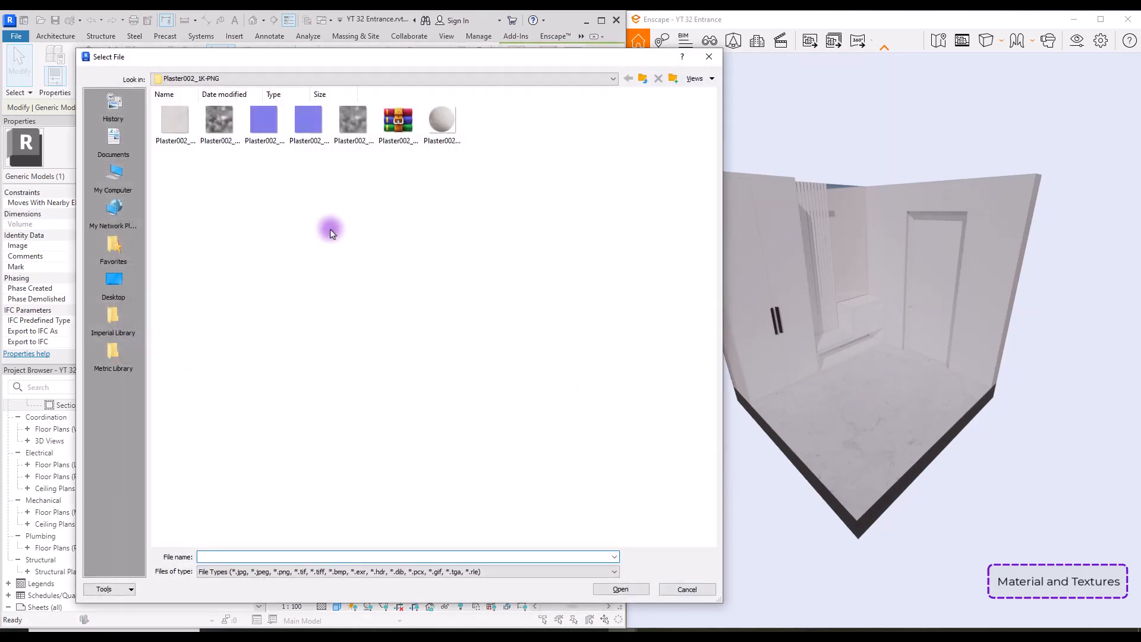
right_click(330, 230)
left_click(447, 240)
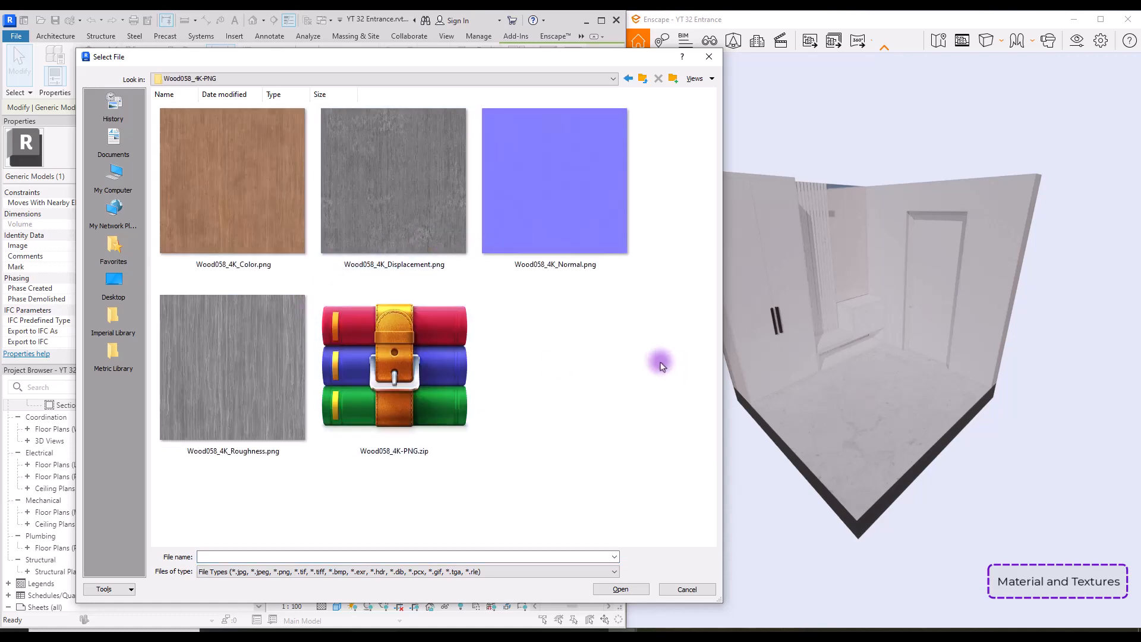
double_click(221, 141)
triple_click(164, 428)
type("5")
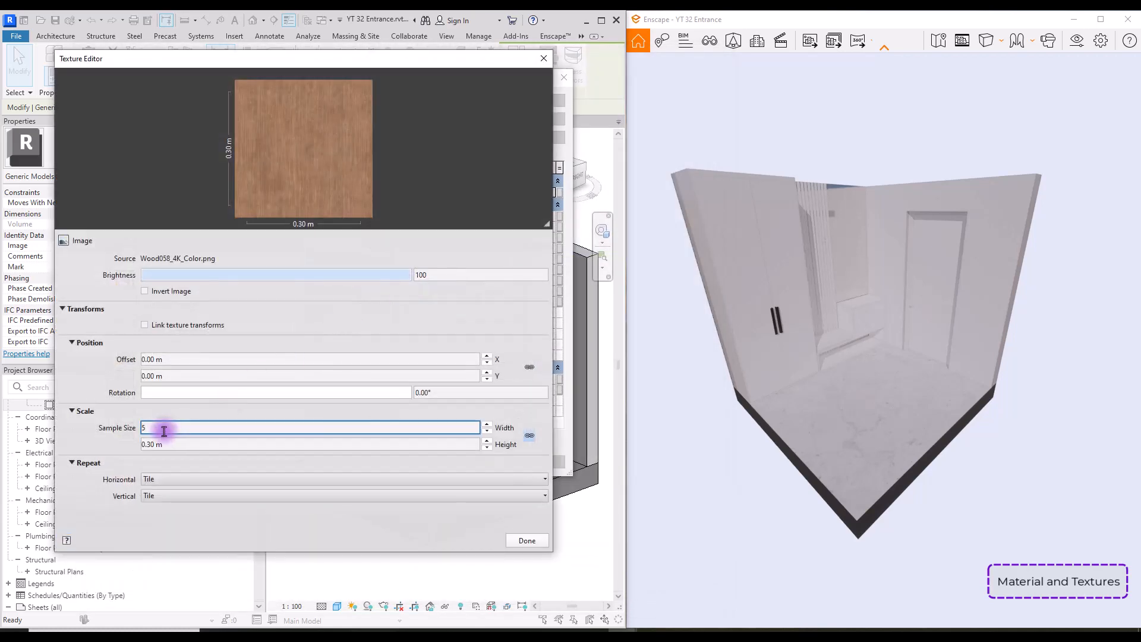
left_click(117, 454)
left_click(527, 541)
left_click(443, 491)
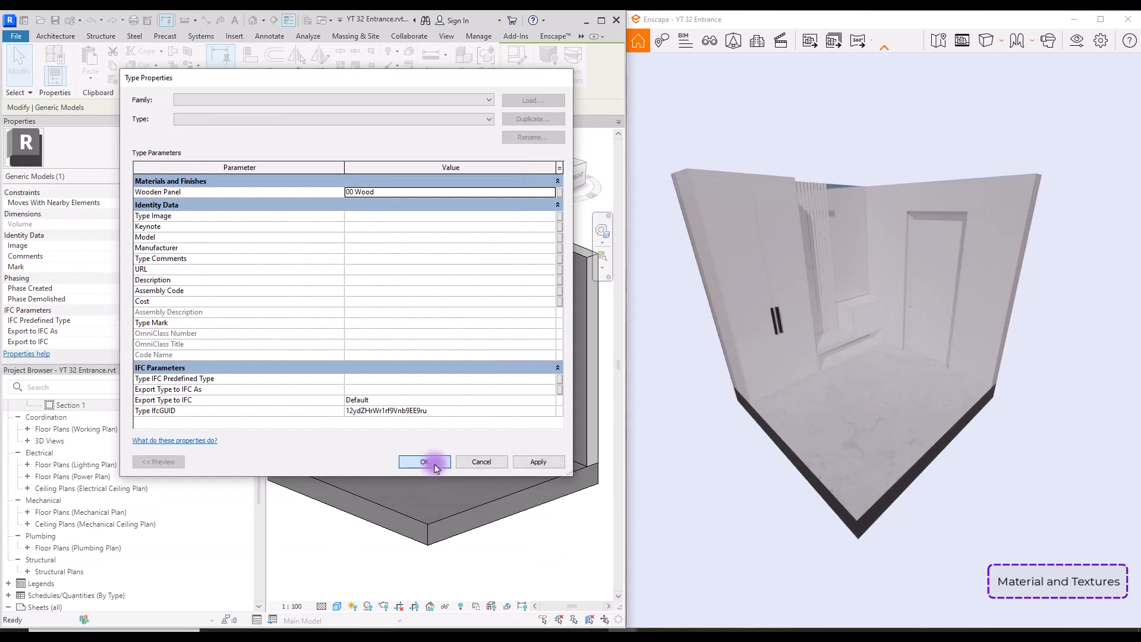
left_click(434, 464)
Assign the 00 Wood material to the Wood parameter of the low open cabinet under the bench seat.
scroll(827, 253, "up", 10)
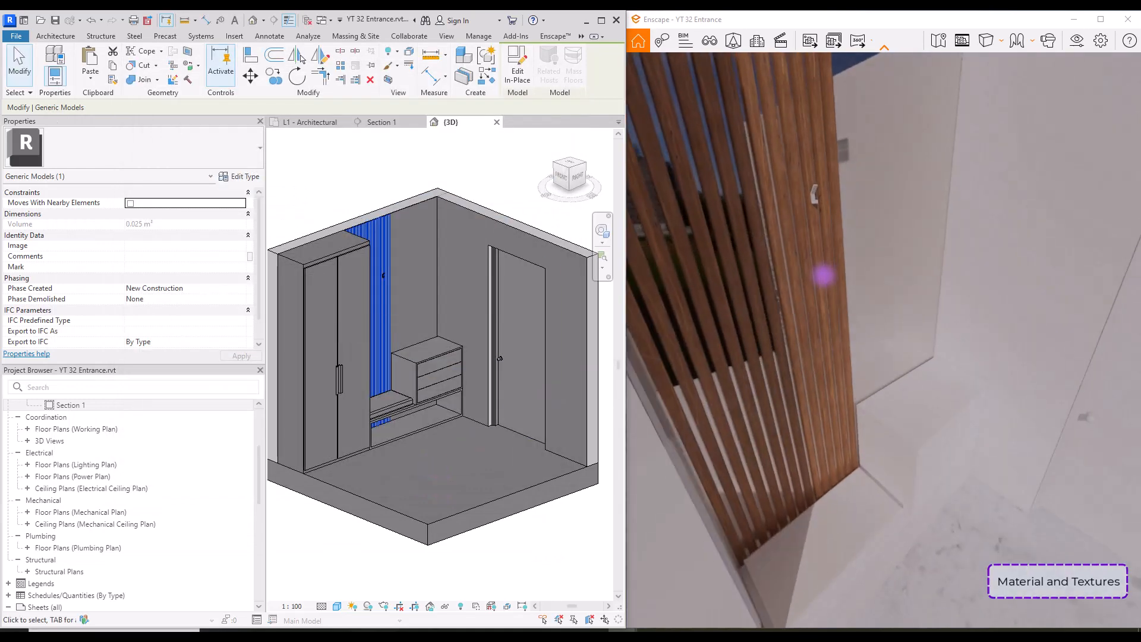
right_click_drag(818, 247, 814, 274)
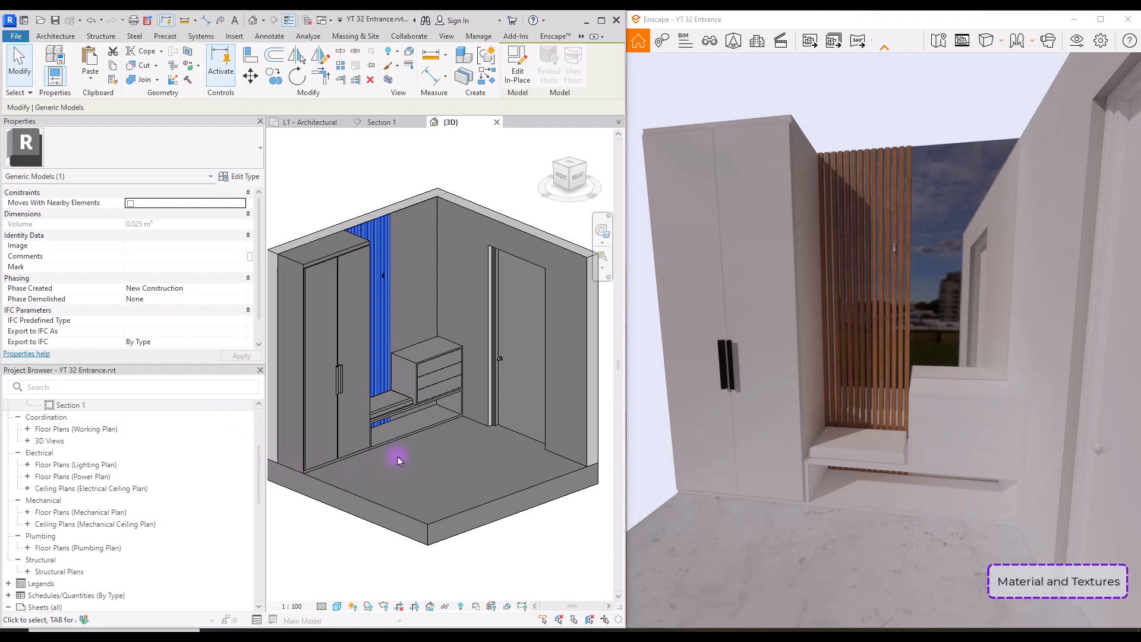
left_click(410, 431)
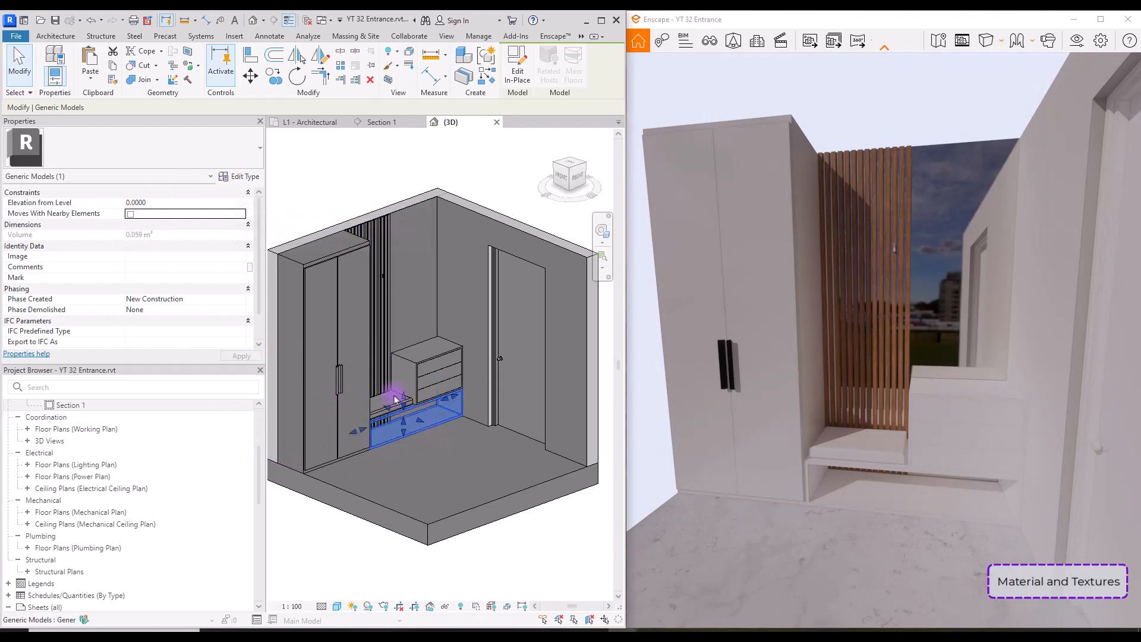
left_click(247, 176)
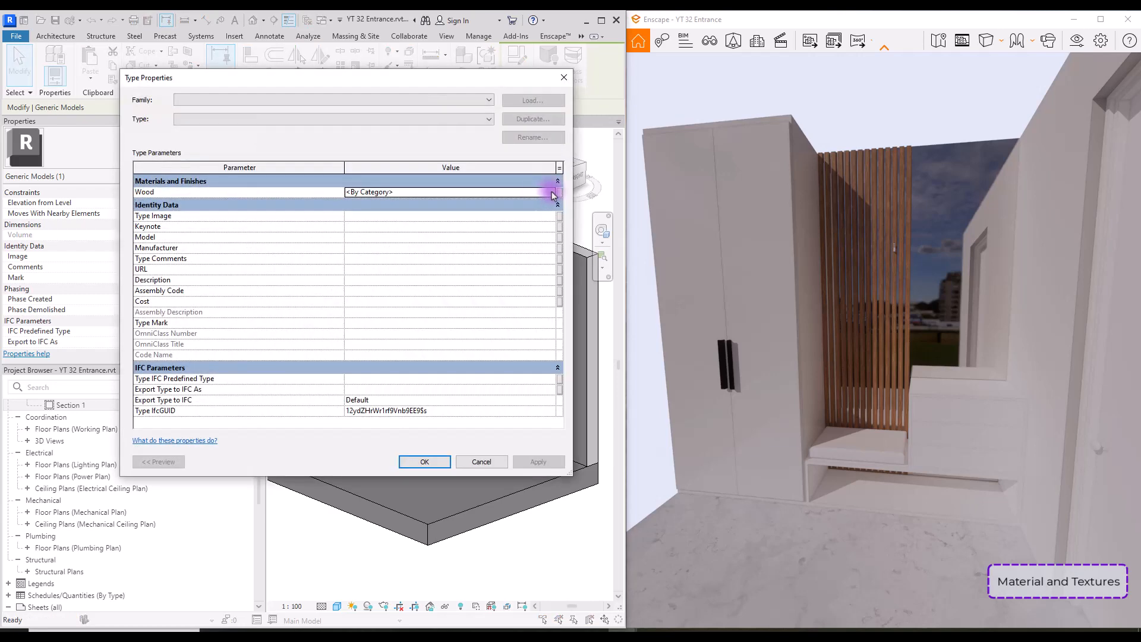
left_click(553, 194)
left_click(148, 250)
left_click(434, 491)
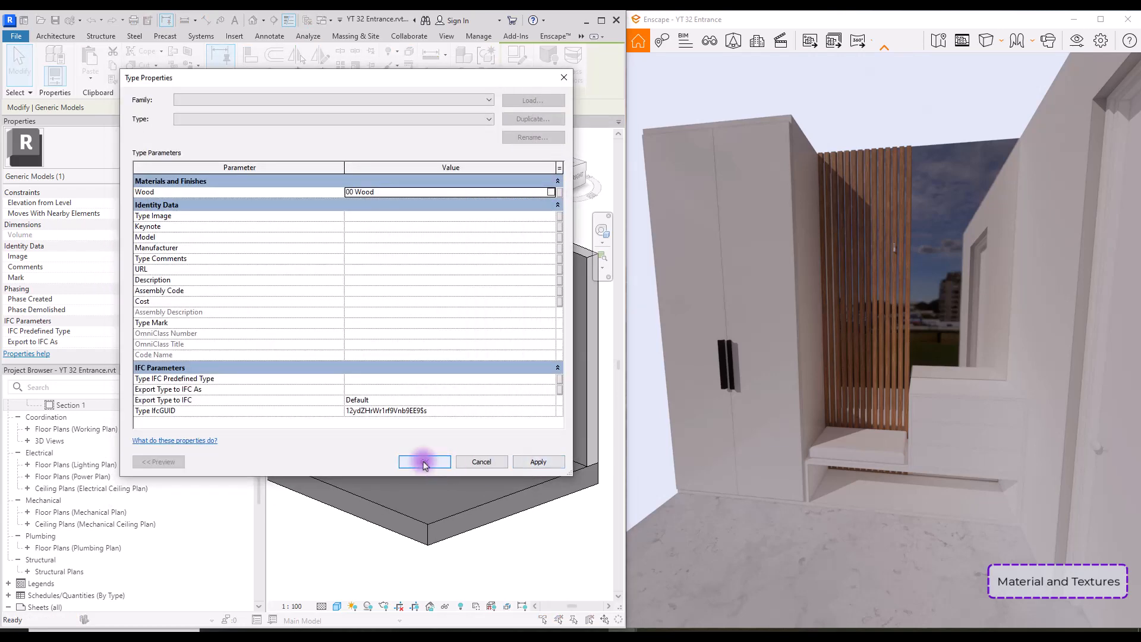
left_click(427, 461)
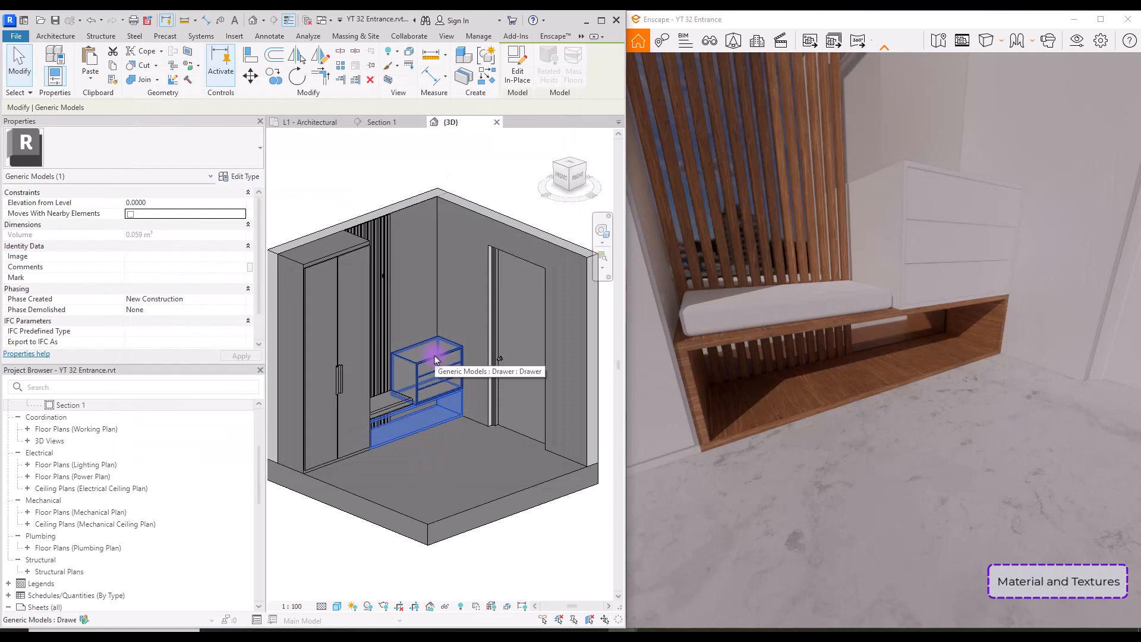
Assign the 00 Wood 2 material to the drawer unit through its type properties.
left_click(433, 356)
left_click(238, 179)
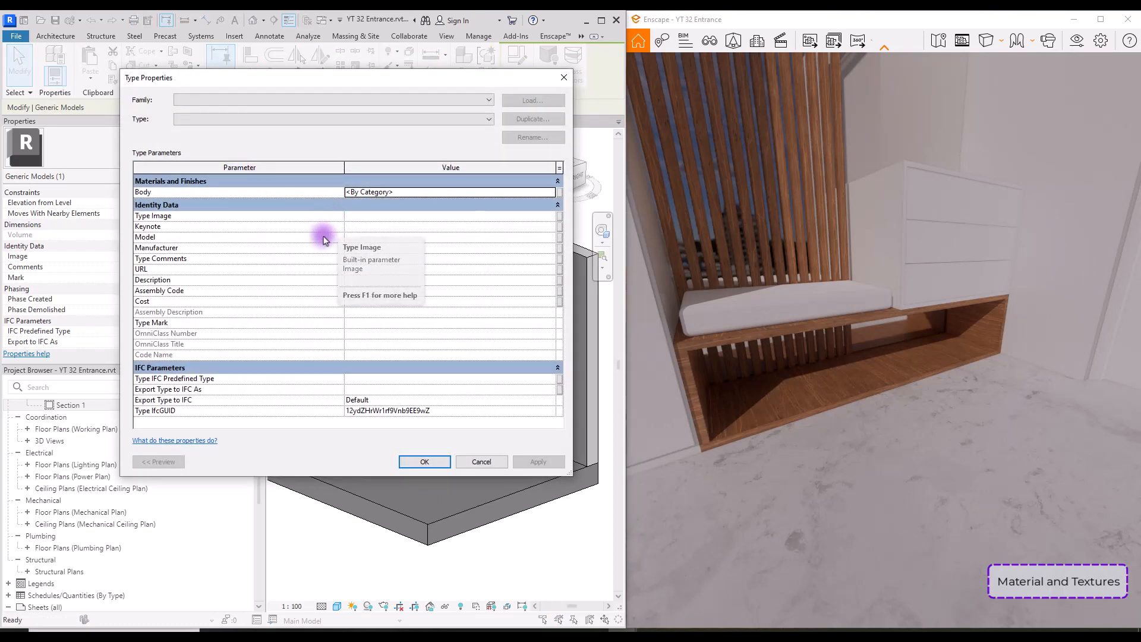
left_click(549, 193)
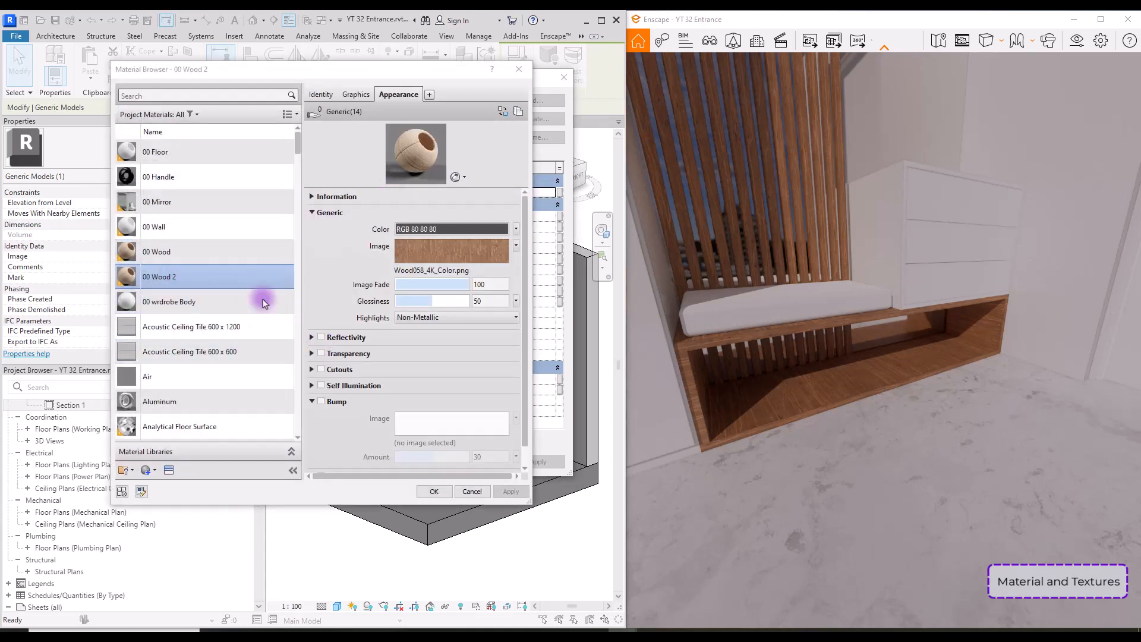
left_click(434, 491)
left_click(440, 459)
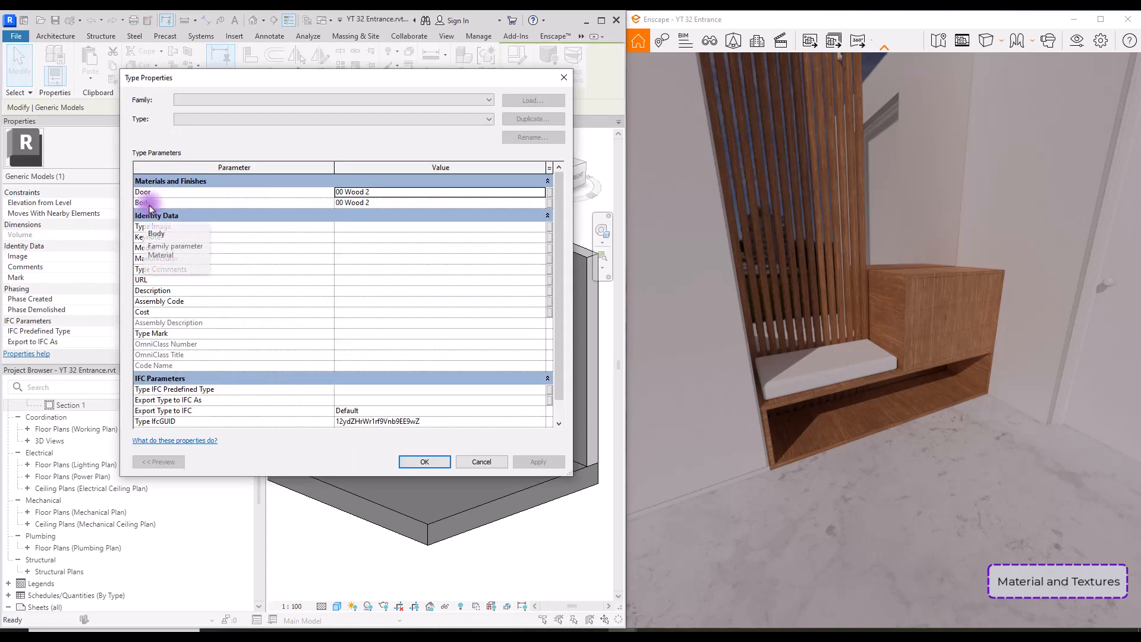
Replace the drawer unit's Body material with a plain white material and apply the type changes.
left_click(534, 203)
left_click(538, 202)
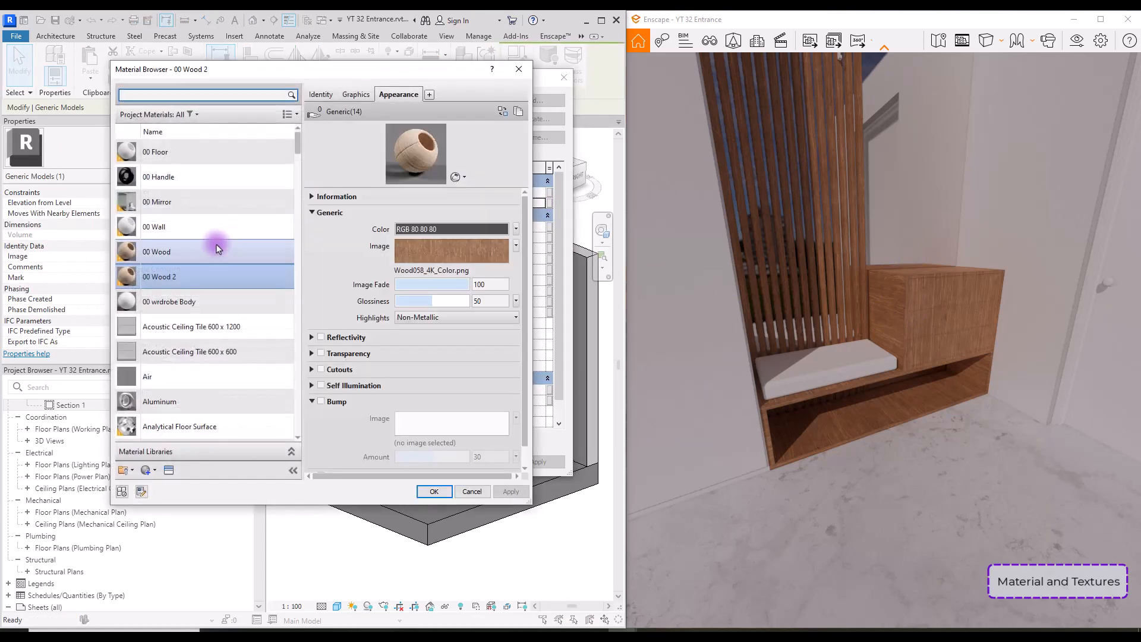
left_click(434, 491)
left_click(424, 460)
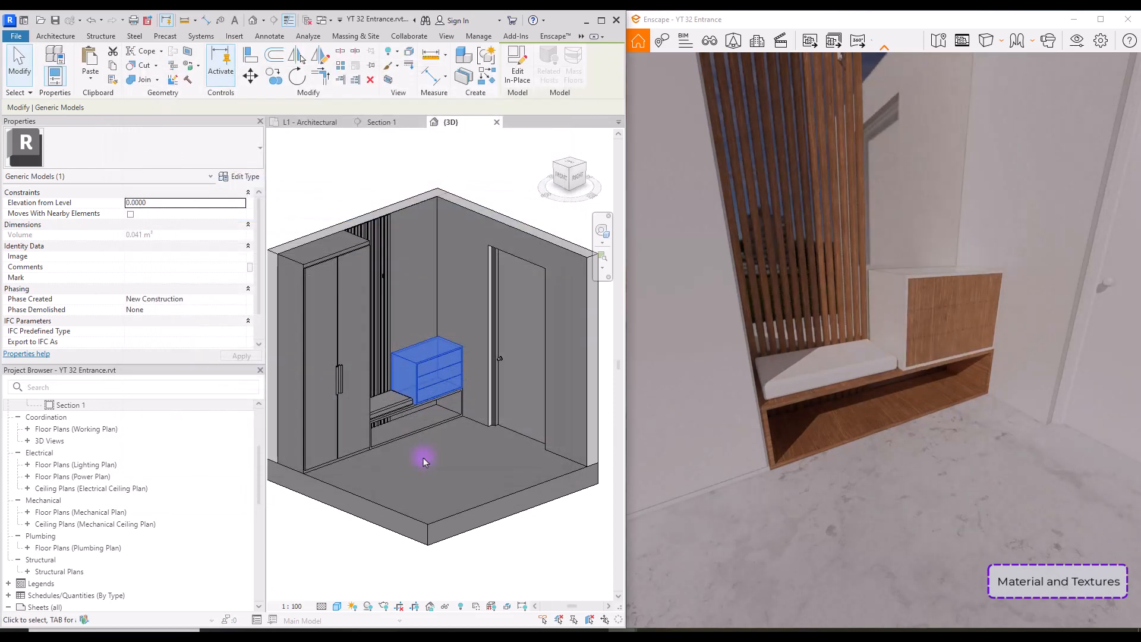
Assign a 00 Door material with the Powder Coat - Rough (Dark Grey) appearance to the door's Body.
left_click(492, 266)
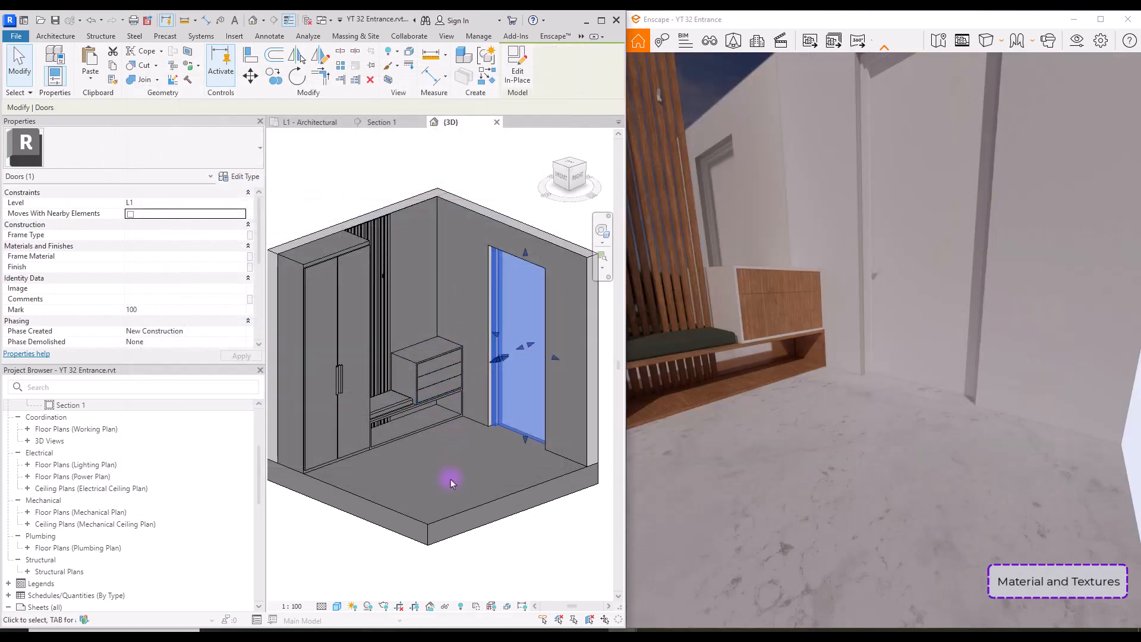
key("Escape")
left_click(502, 358)
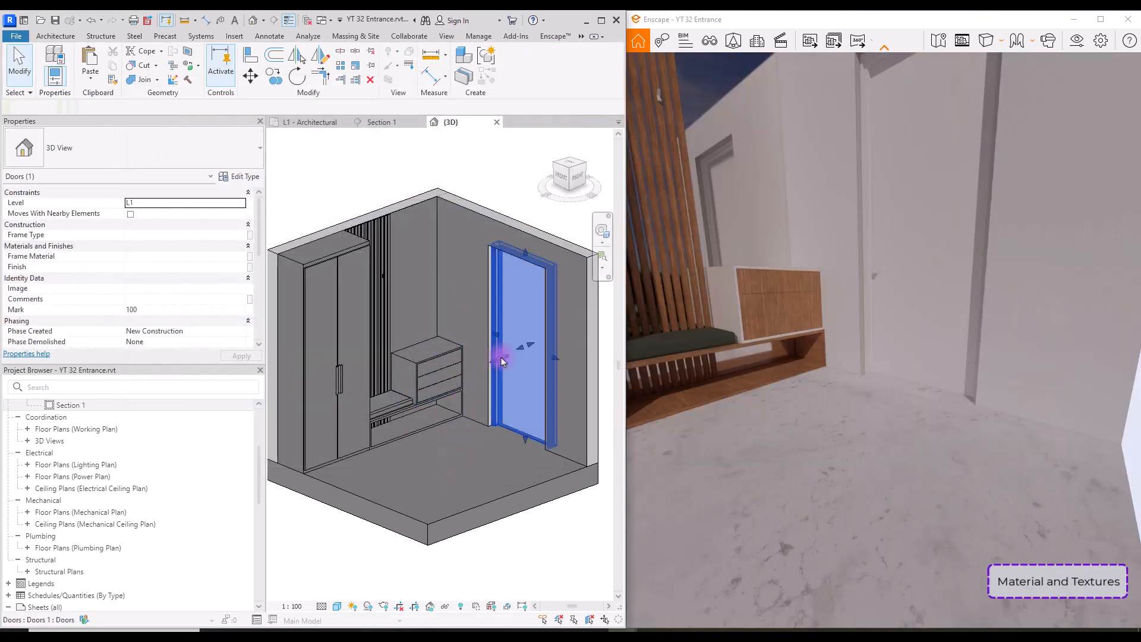
left_click(240, 176)
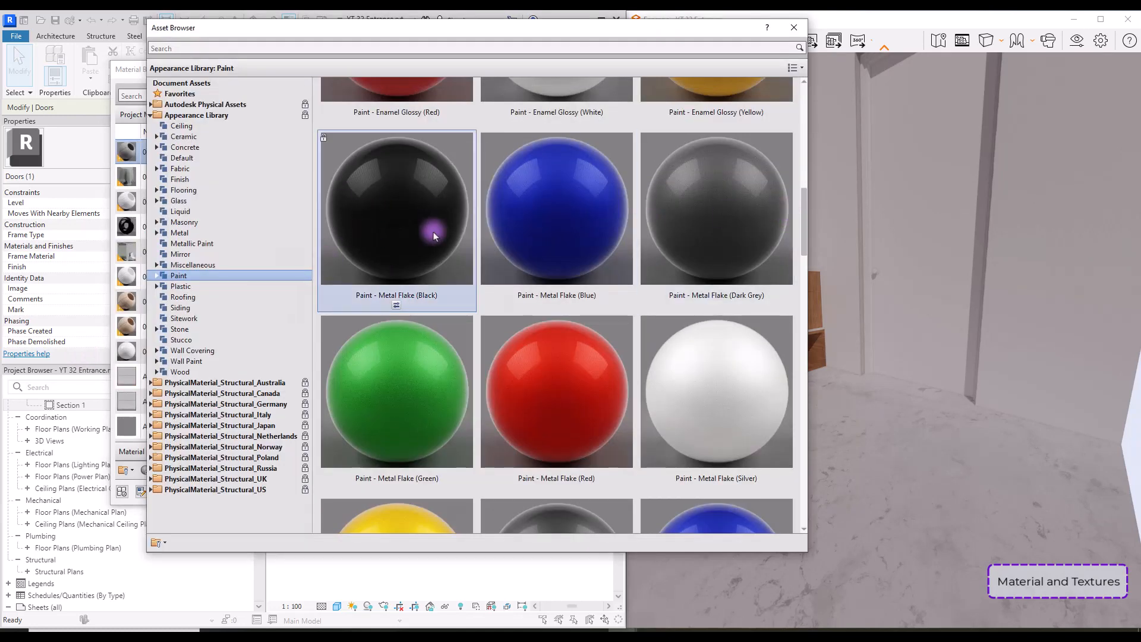
left_click_drag(805, 205, 797, 347)
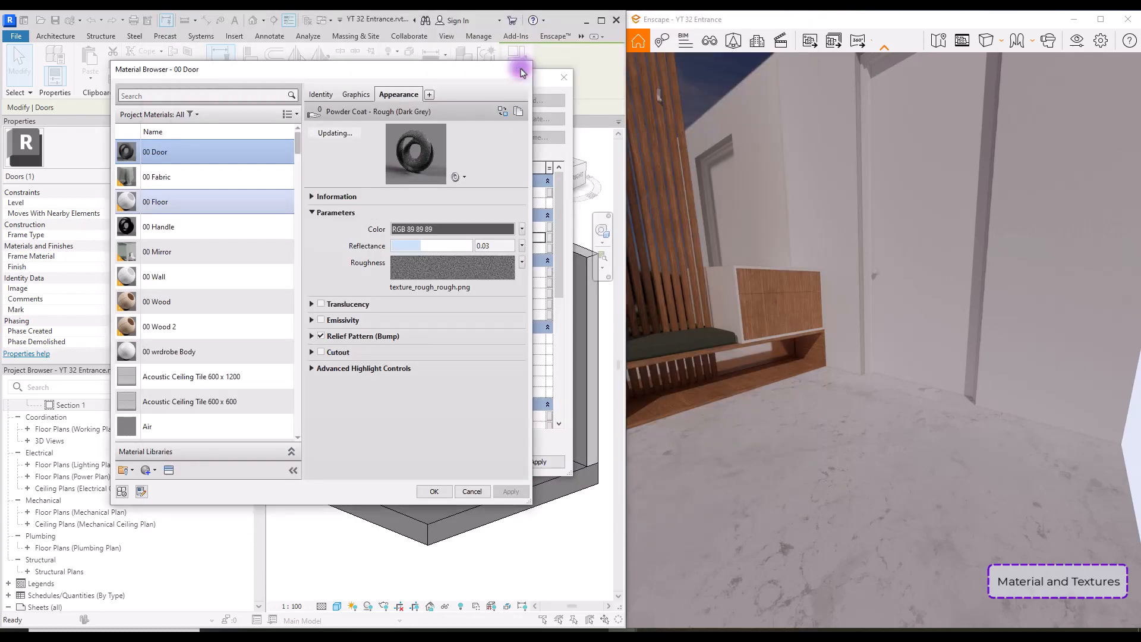
left_click(536, 61)
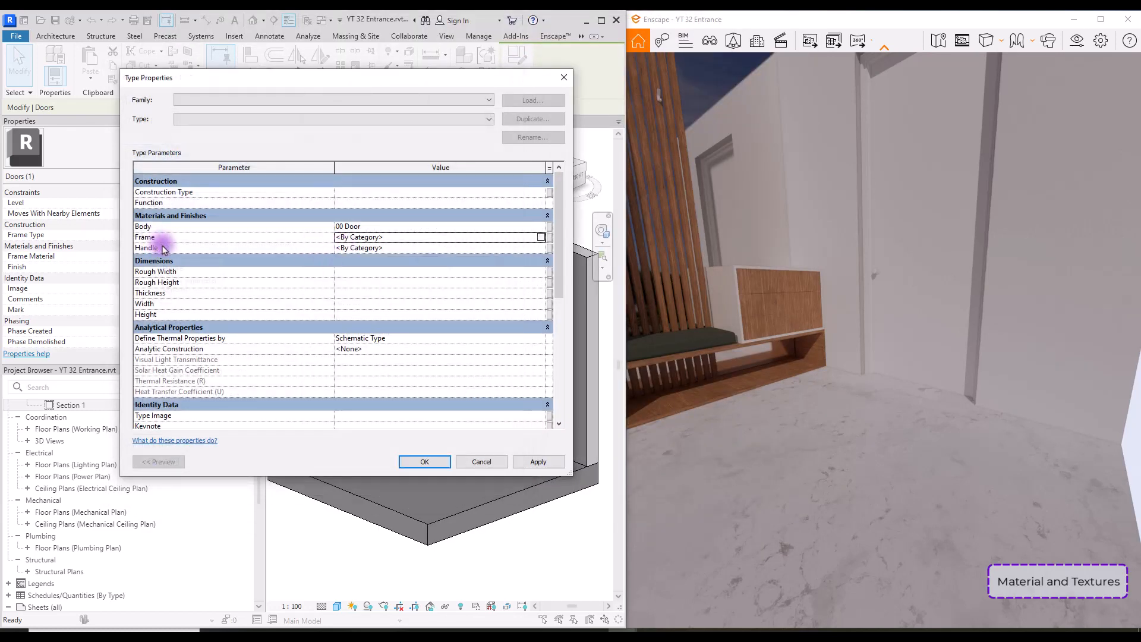
Set the door's Frame and Handle materials to 00 Handle and apply the type changes.
left_click(539, 238)
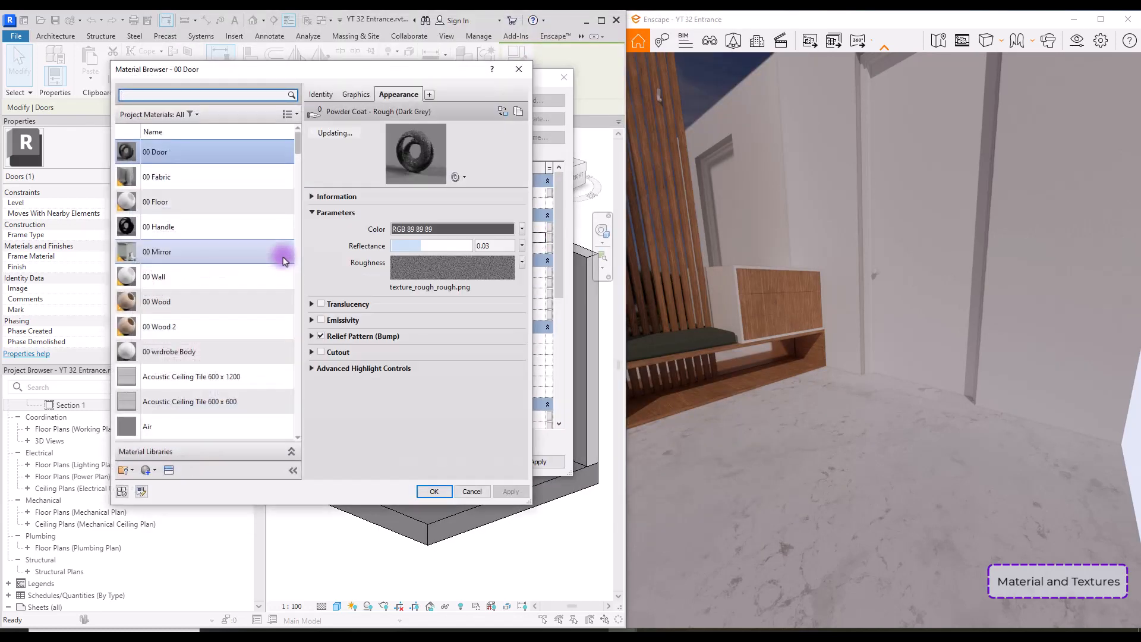
left_click(189, 227)
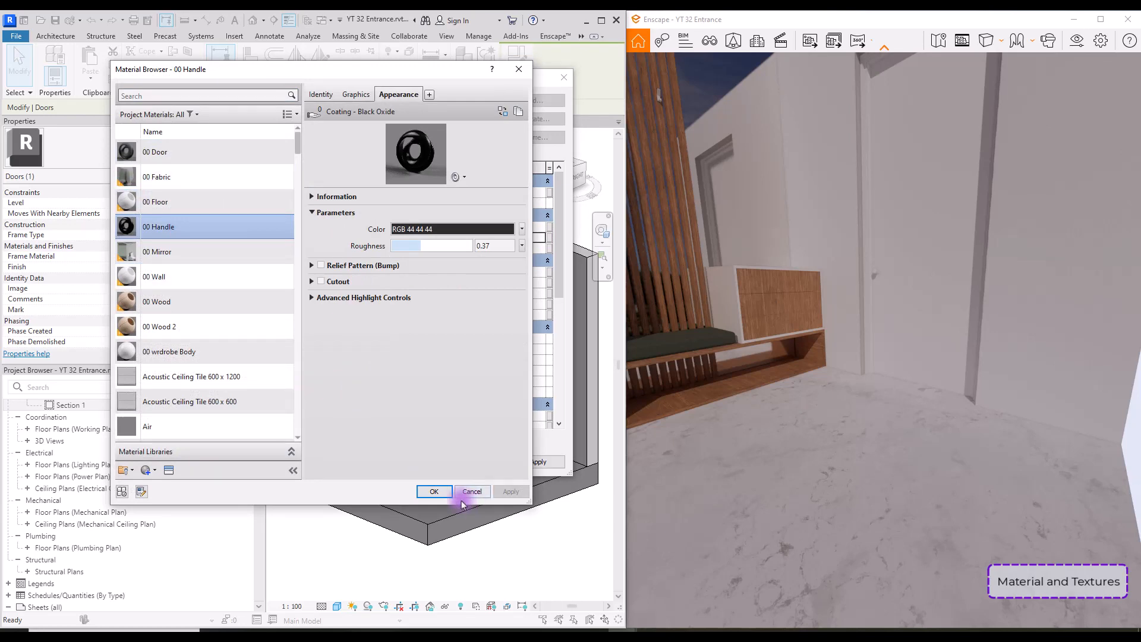
left_click(434, 490)
left_click(427, 249)
left_click(540, 247)
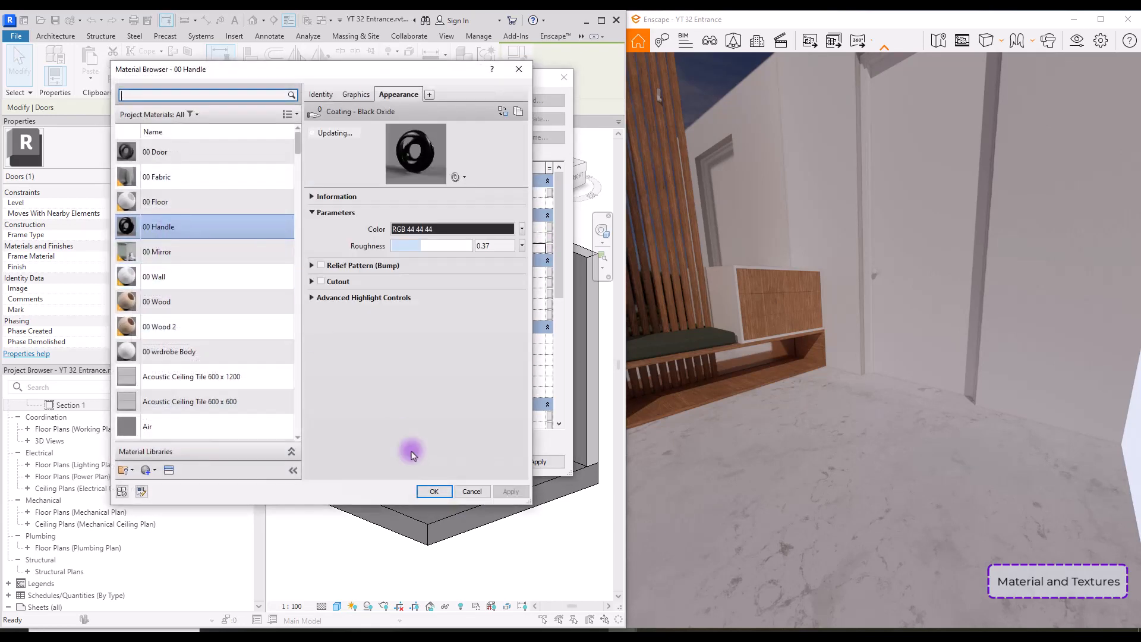
left_click(432, 492)
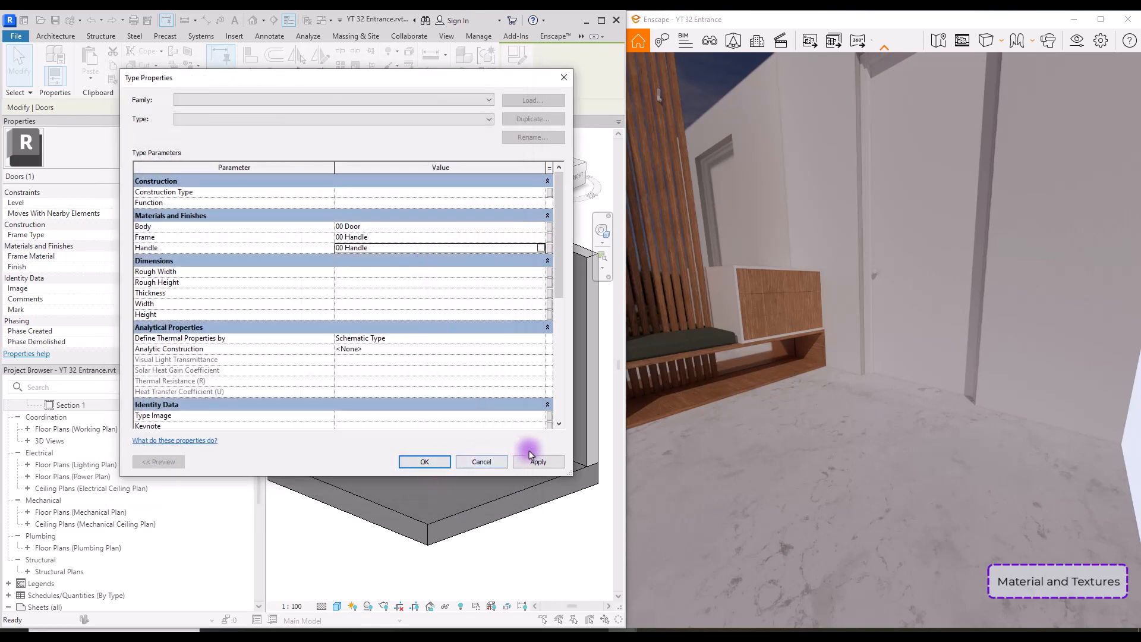
left_click(425, 462)
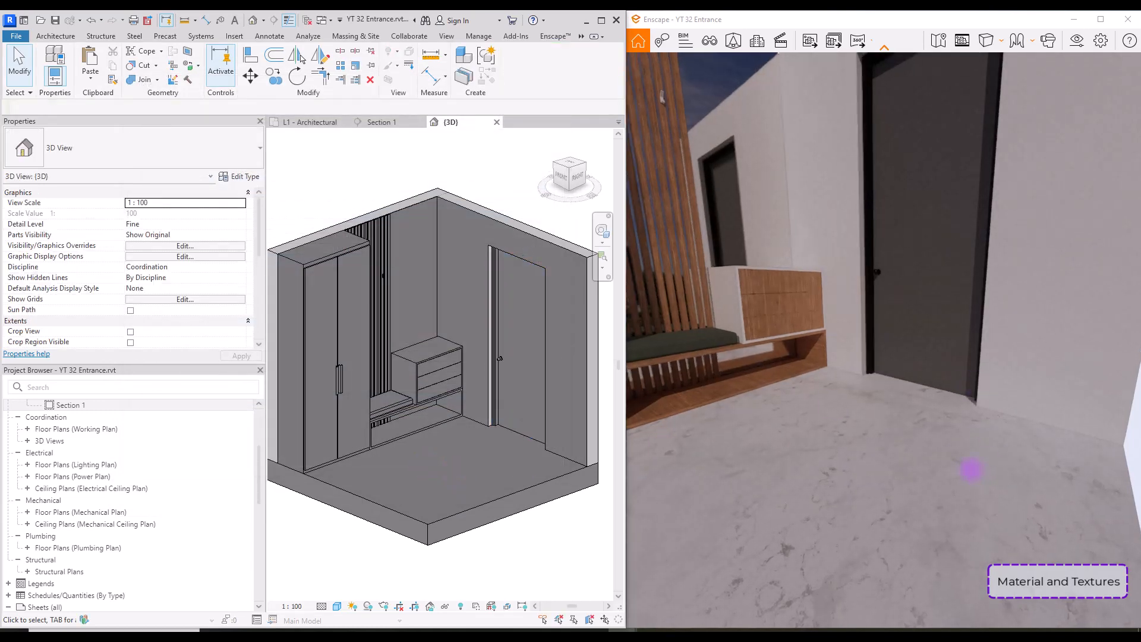
Bring the whole room into view and open the Enscape Asset Library.
left_click_drag(971, 470, 978, 472)
scroll(866, 382, "down", 5)
left_click(554, 184)
left_click(570, 172)
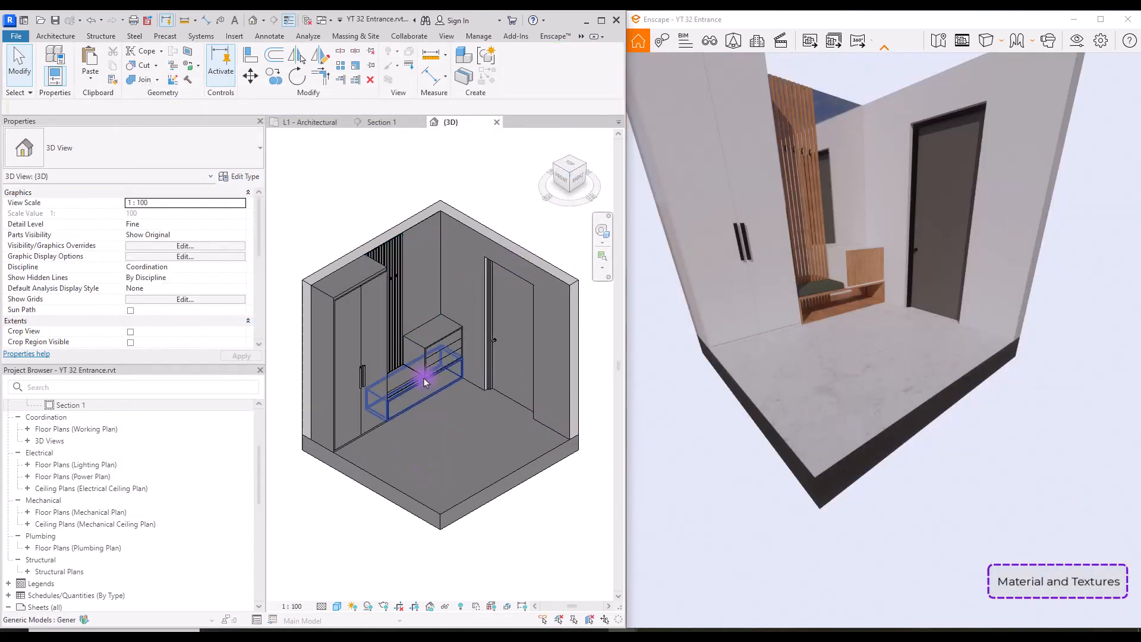
scroll(871, 512, "down", 5)
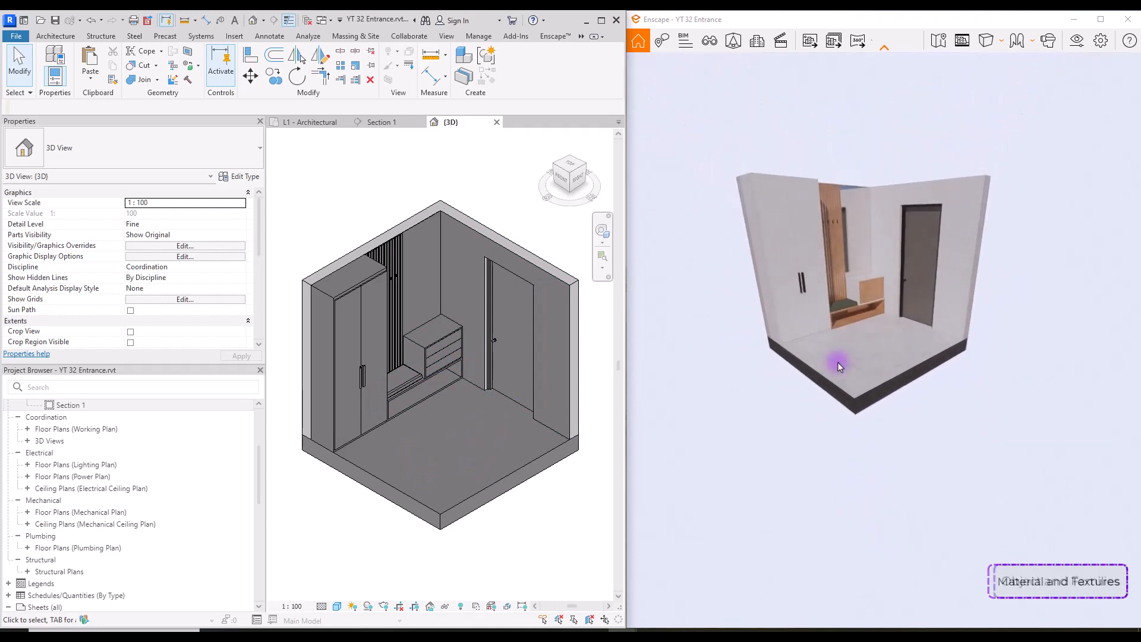
right_click_drag(839, 364, 837, 360)
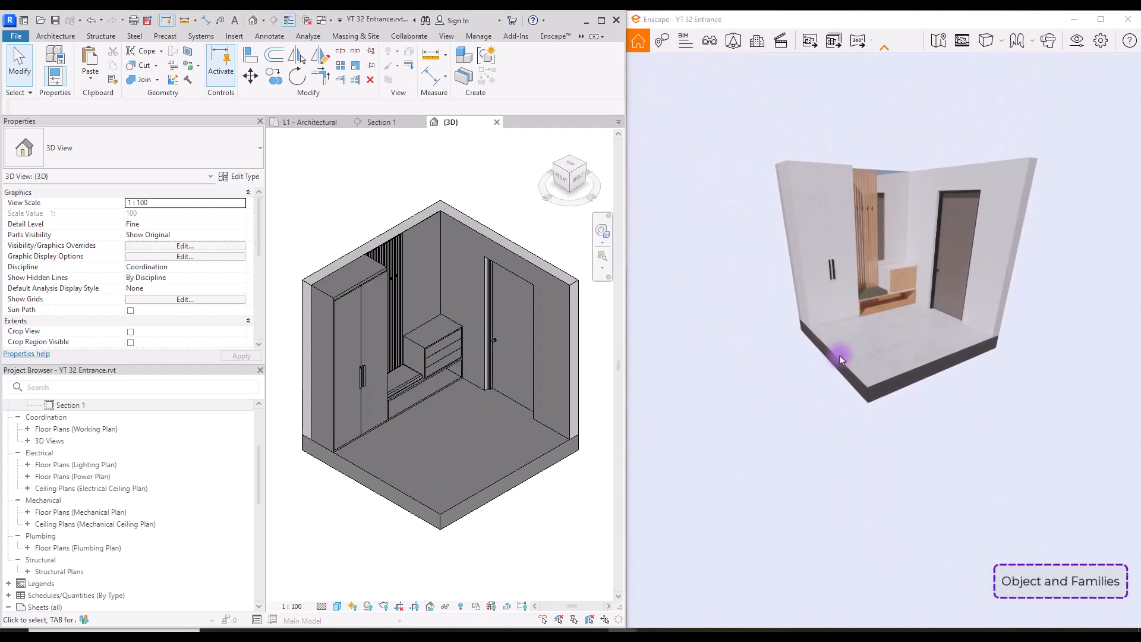
left_click(555, 35)
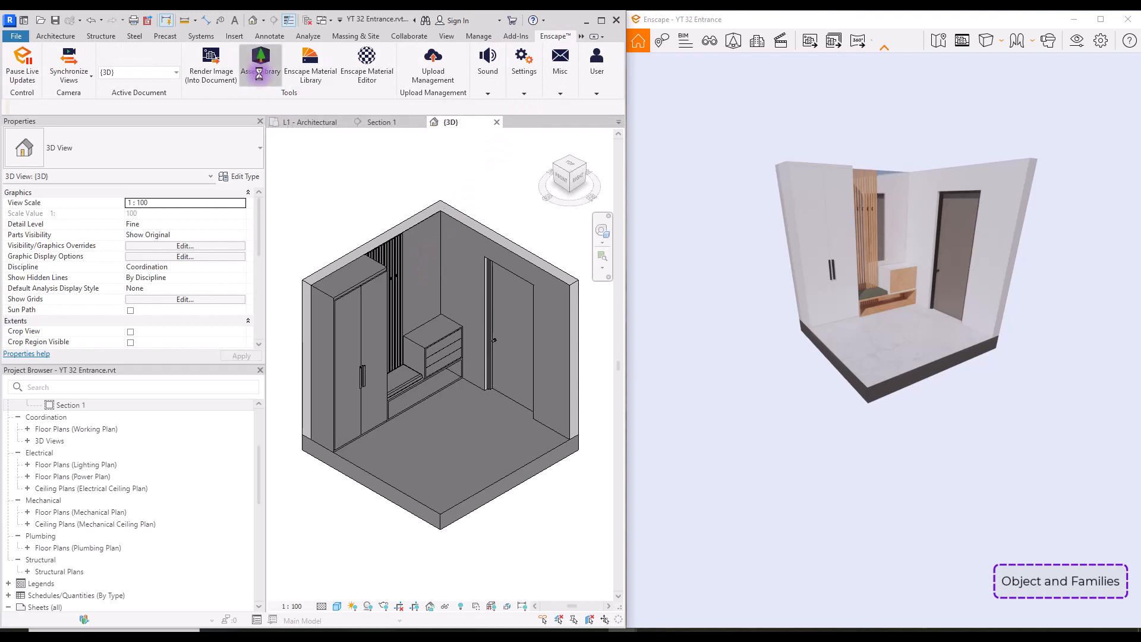
left_click(260, 55)
left_click(76, 97)
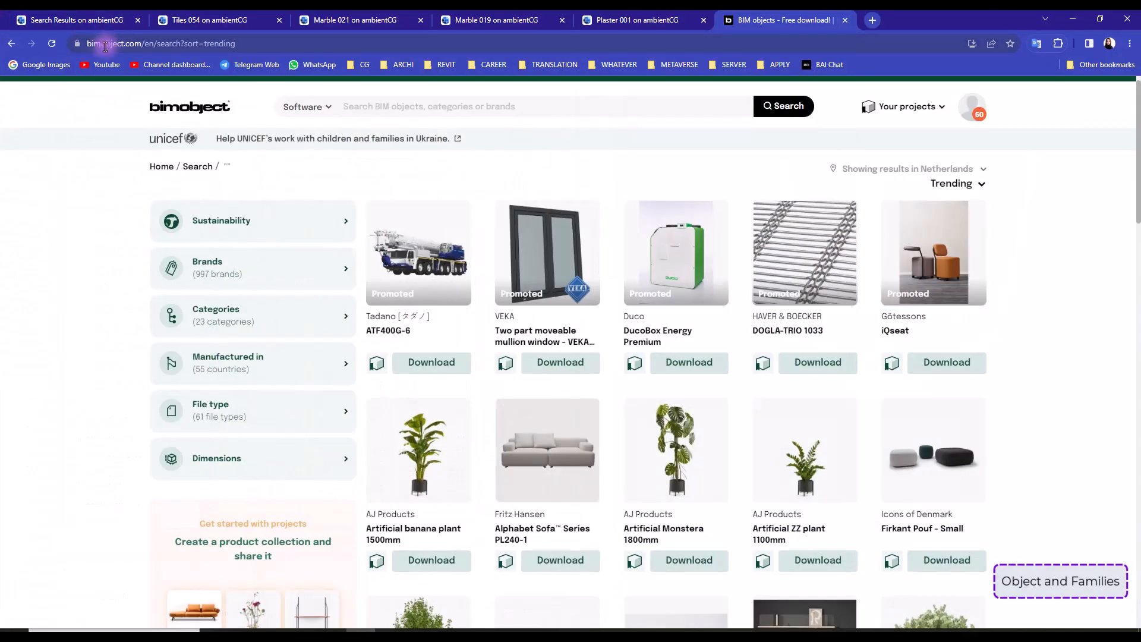
Browse the trending BIM objects on bimobject.com in the web browser.
scroll(615, 273, "down", 4)
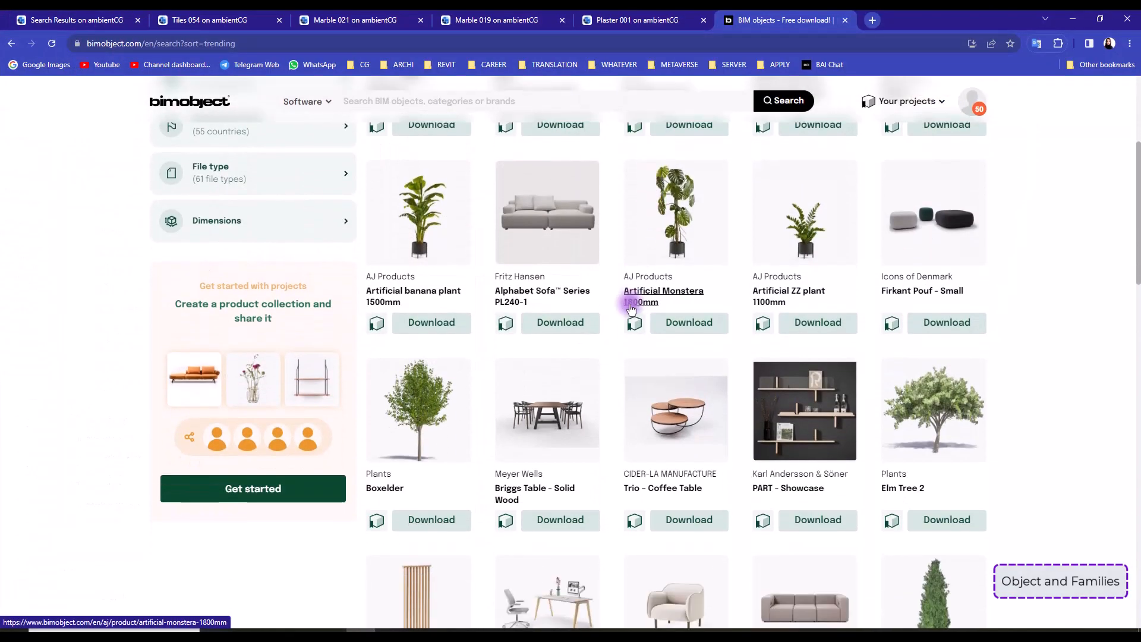
scroll(617, 302, "down", 3)
scroll(618, 294, "up", 4)
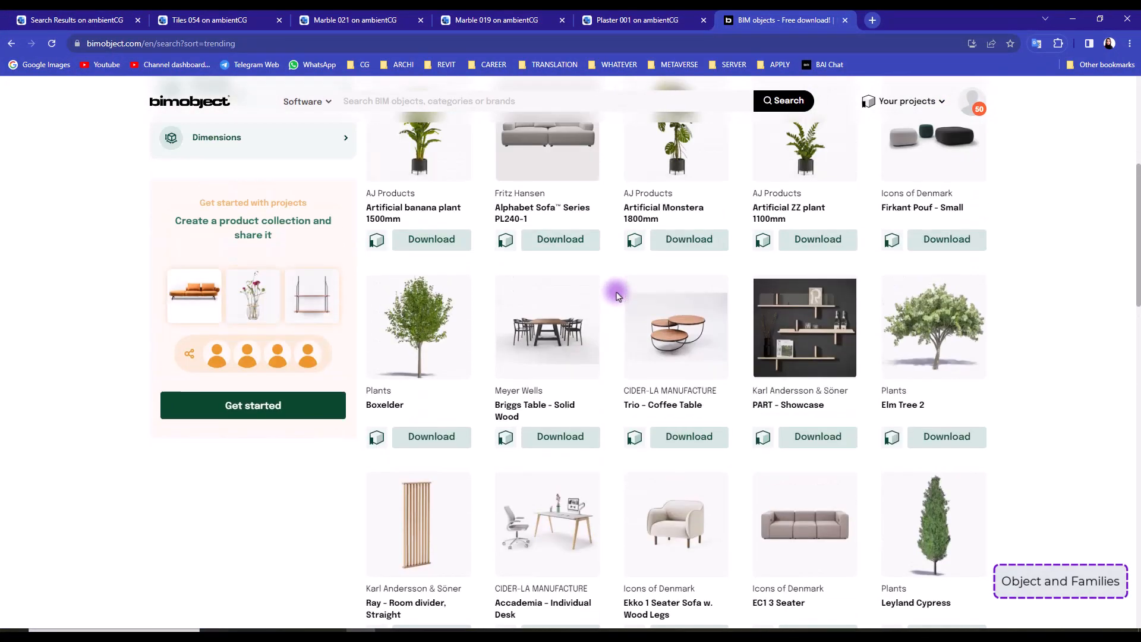
scroll(641, 299, "up", 3)
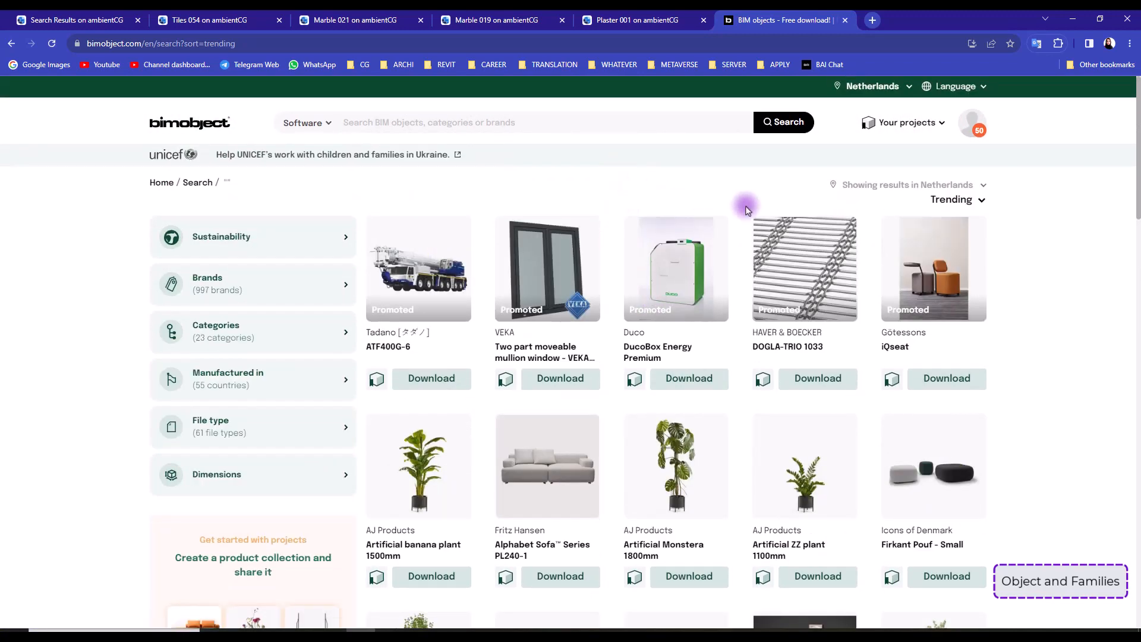
scroll(1059, 265, "down", 5)
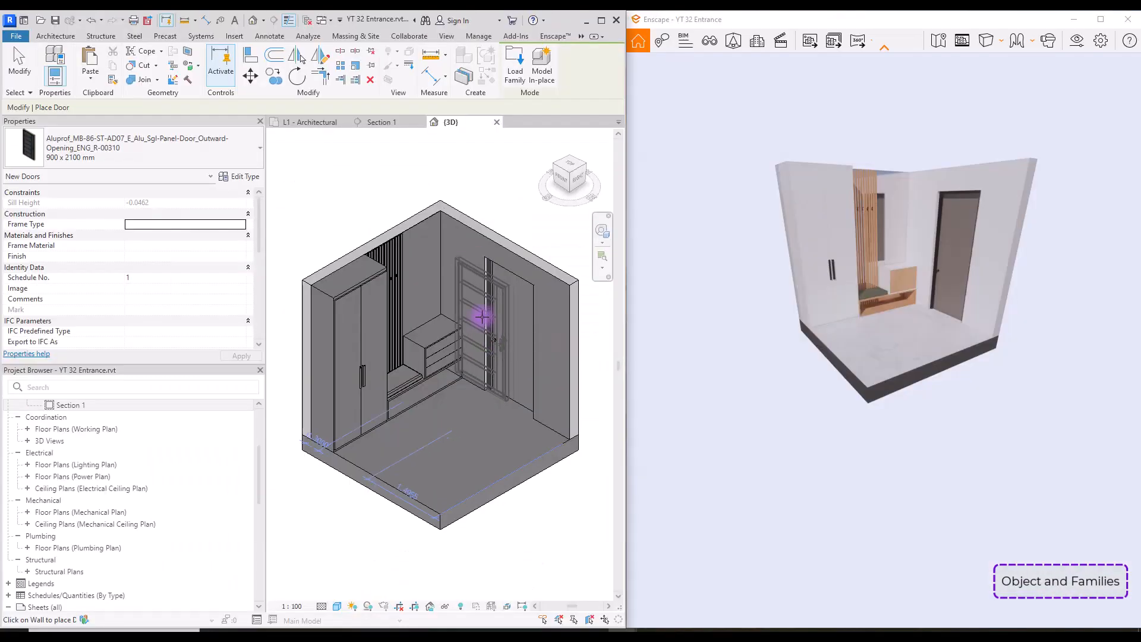
Place the 900 x 2100 mm Aluprof MB-86 panel door in the wall and delete the original door.
left_click(482, 317)
key("Escape")
left_click(490, 265)
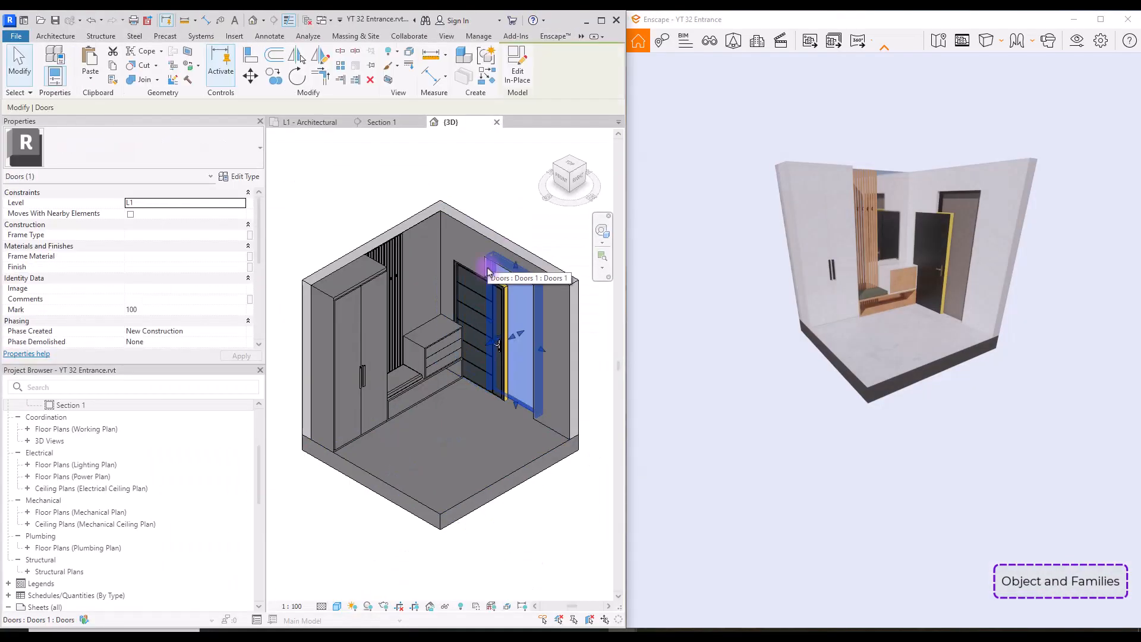
key("Delete")
left_click(496, 320)
Add potted plants from the Enscape Asset Library to the room.
scroll(490, 381, "up", 5)
scroll(383, 499, "down", 3)
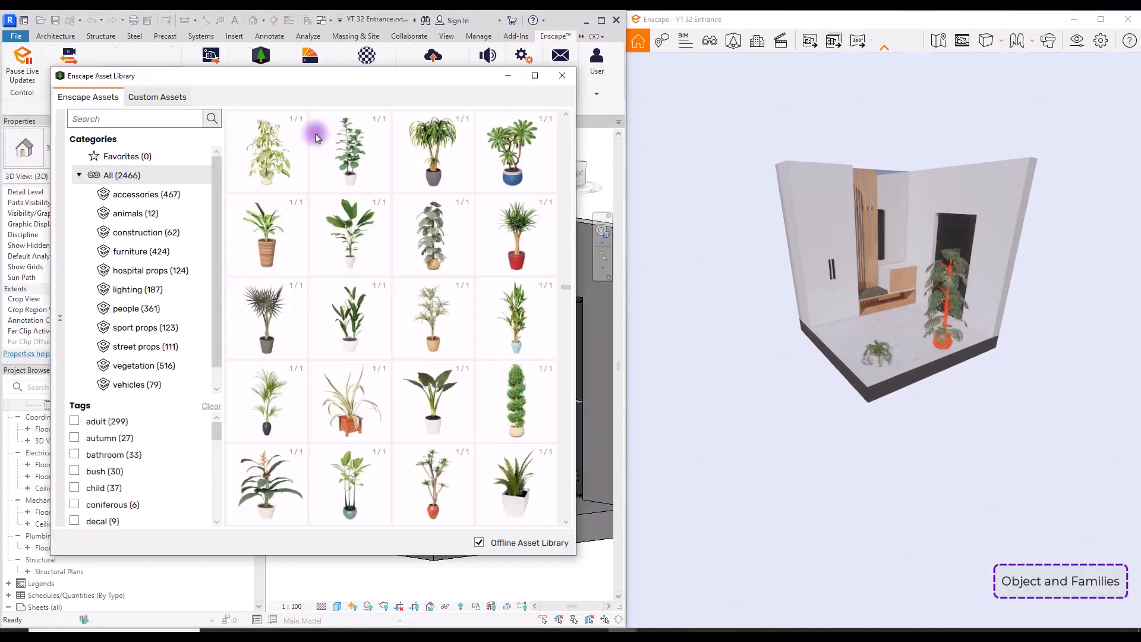
scroll(409, 373, "down", 5)
Decorate the entrance with Wall Lamp 03, an umbrella stand and Interior Plant 88, raising the plant onto the cabinet top.
scroll(409, 373, "up", 10)
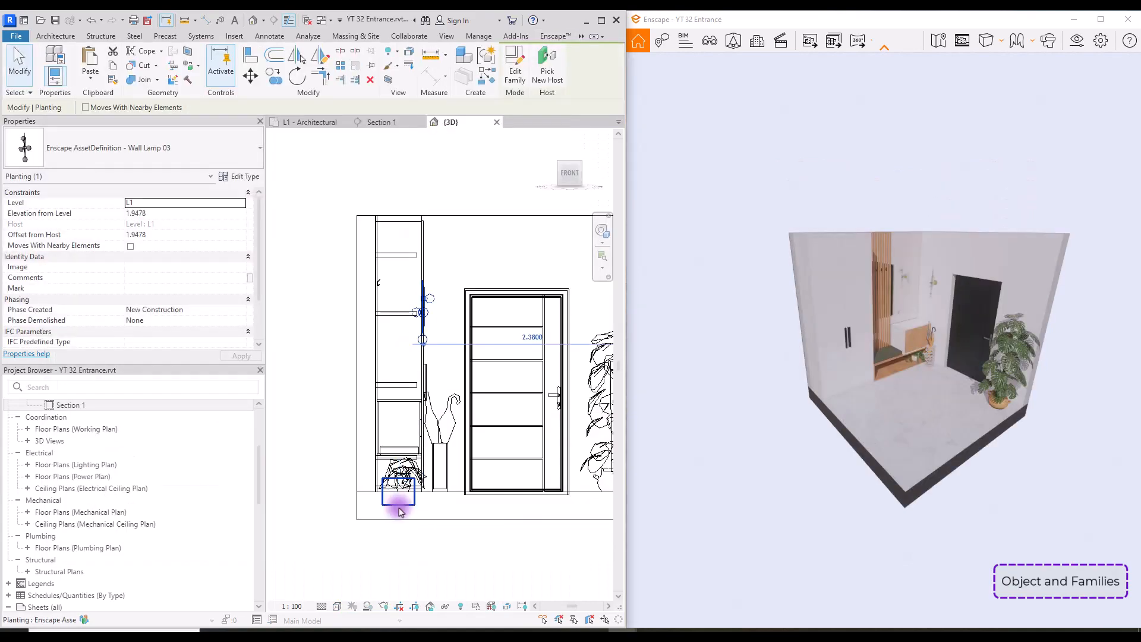
scroll(394, 501, "up", 3)
scroll(428, 288, "down", 2)
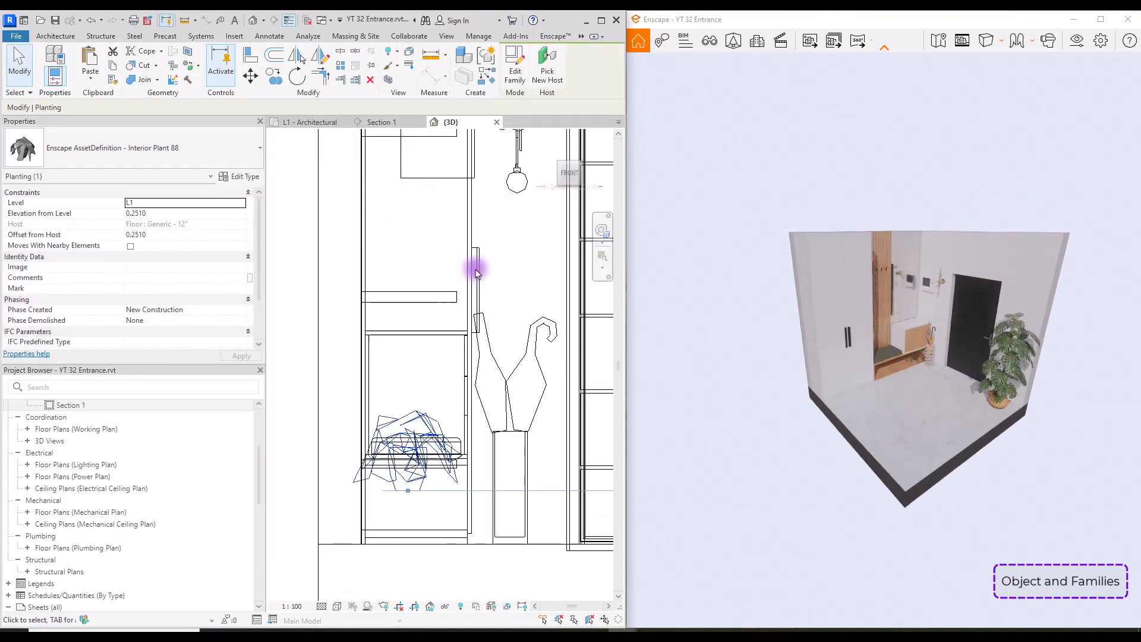
left_click(452, 286)
scroll(470, 357, "up", 5)
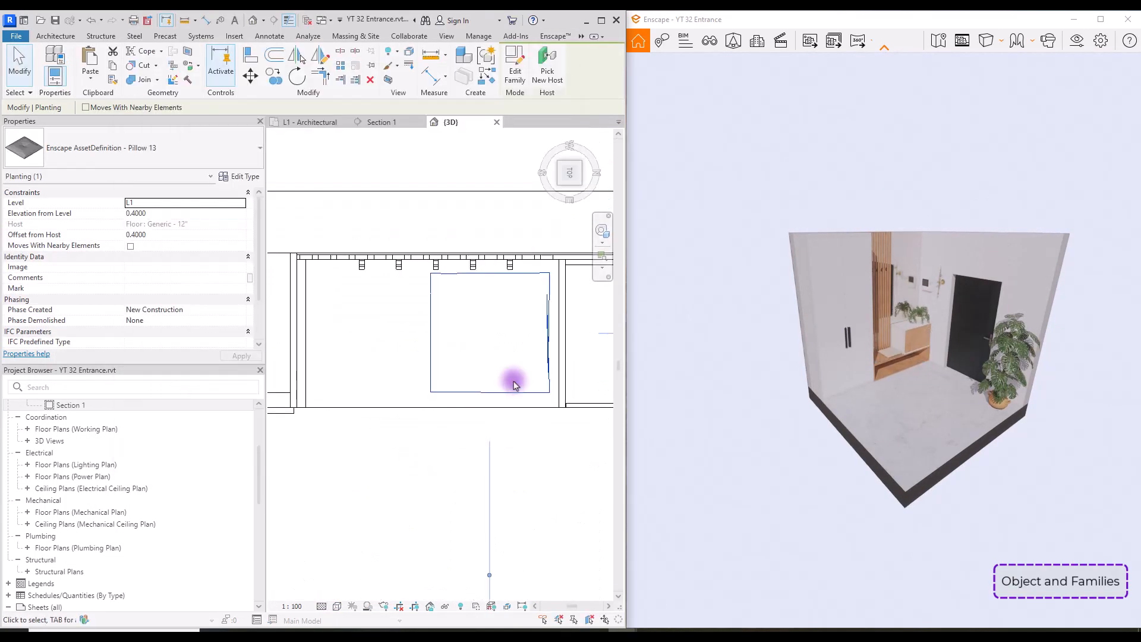
Place two Pillow 13 cushions side by side on the bench seat at an elevation of 0.4.
left_click(313, 403)
left_click(436, 342)
key("Escape")
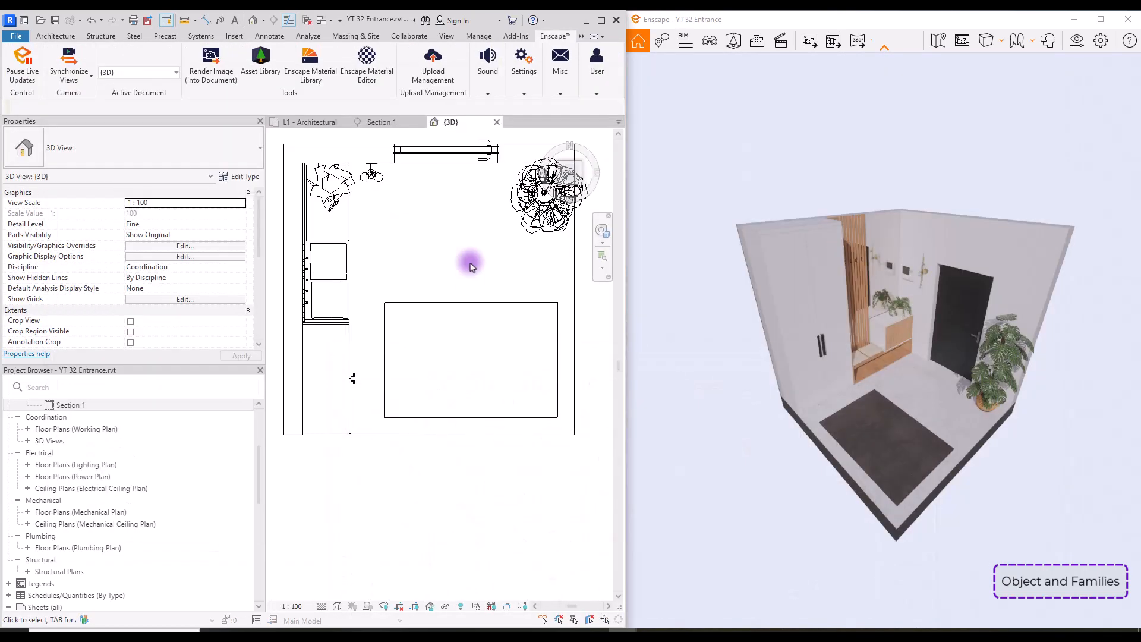
Replace the plain rug with a reduced, rotated Rug 18 and move it to the open front part of the floor.
left_click(469, 266)
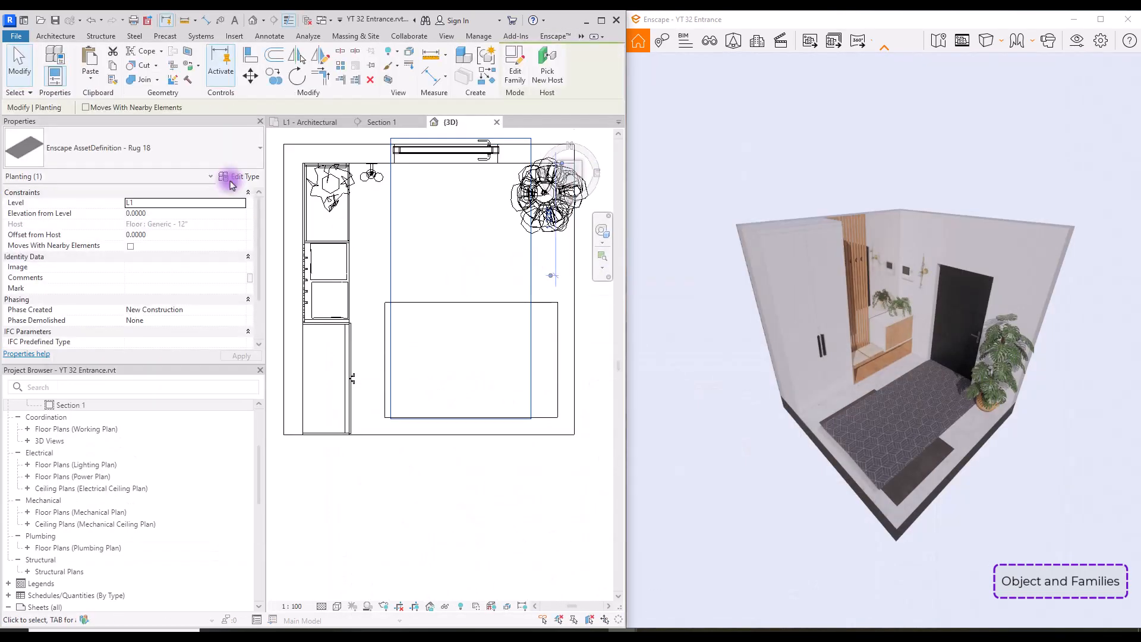
left_click(238, 176)
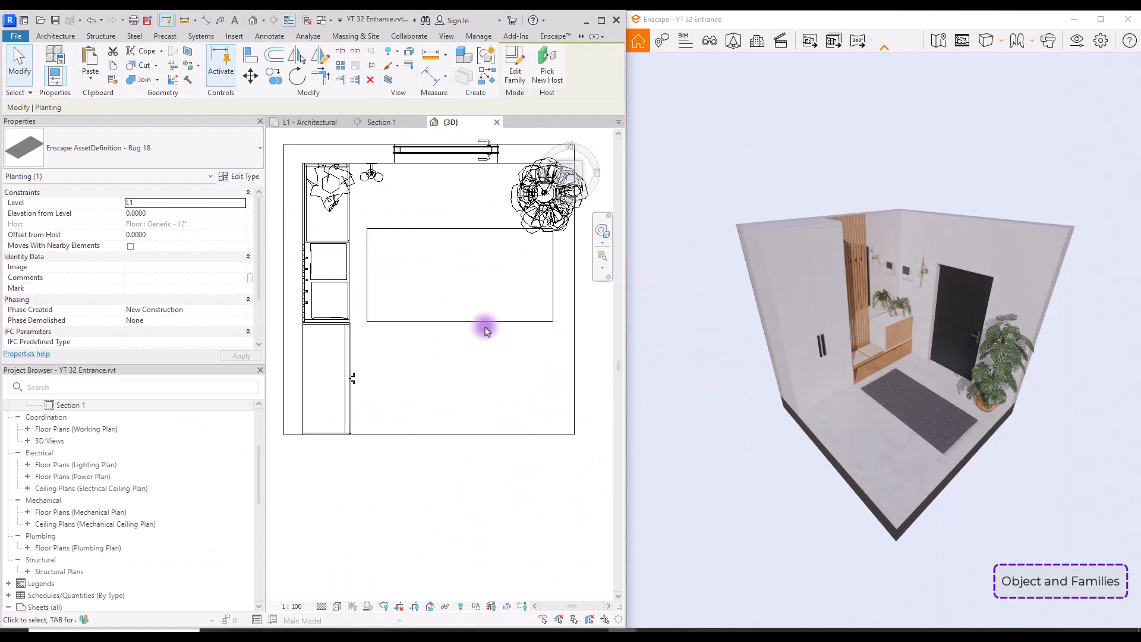
left_click_drag(483, 323, 433, 415)
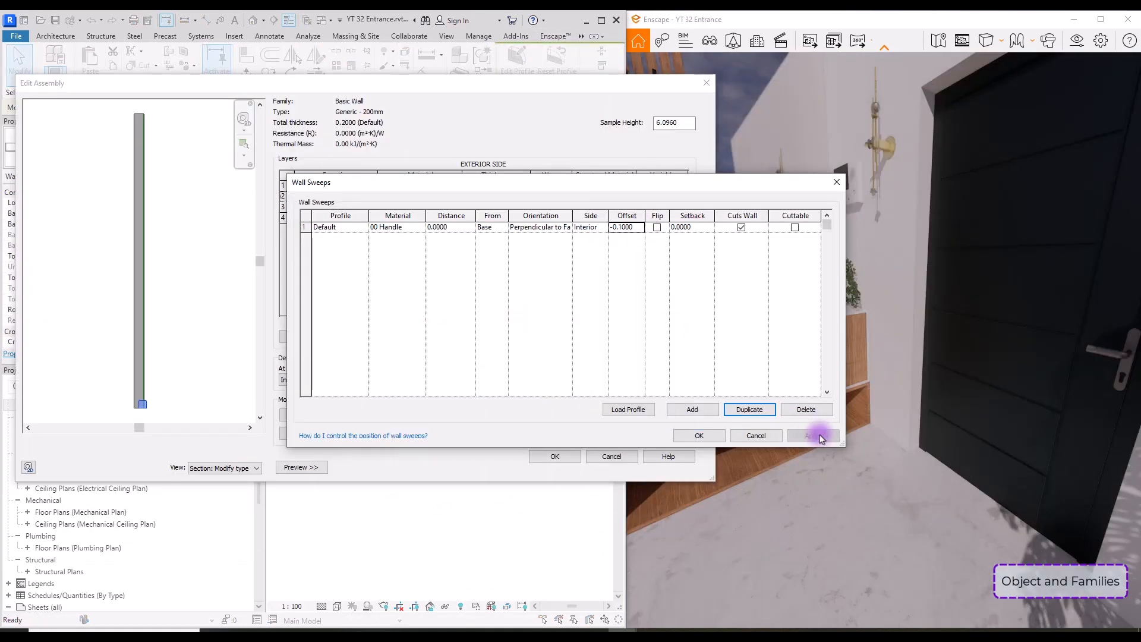
Add an interior base wall sweep with the 00 Handle material and a -0.1 offset to the Generic - 200mm wall type.
left_click(700, 435)
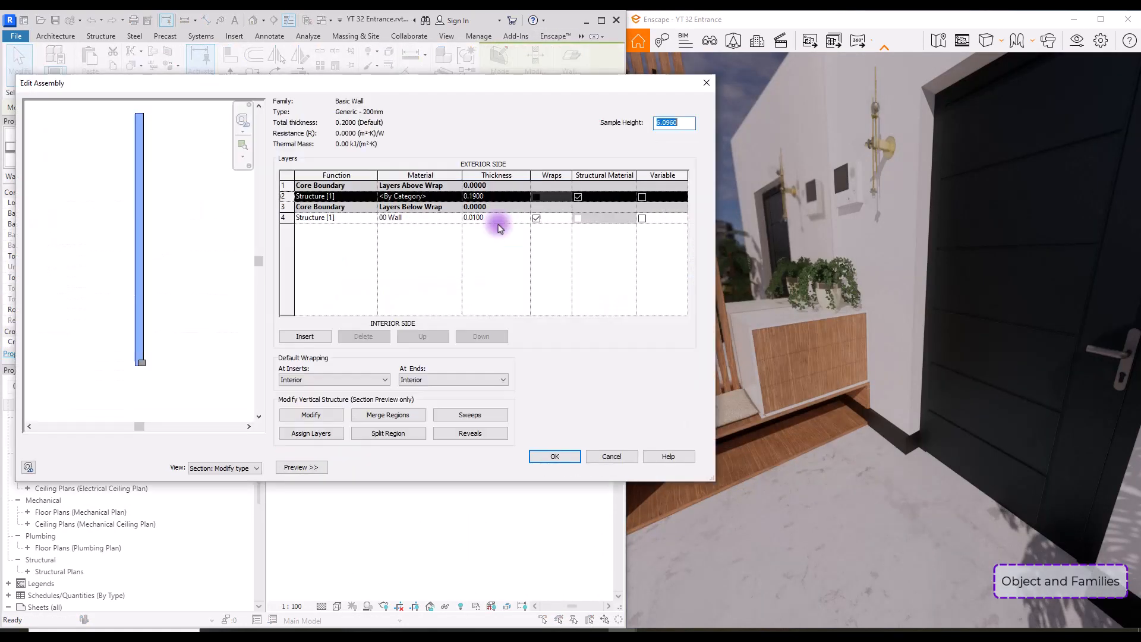
left_click(561, 467)
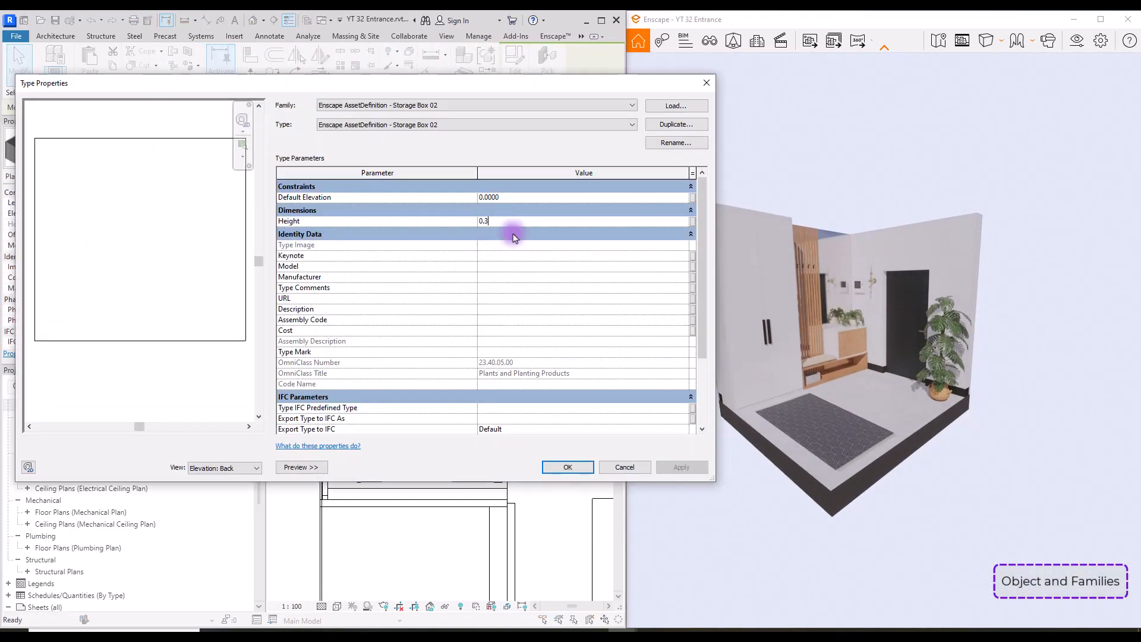
Set the Storage Box 02 height to 0.3 and fit three boxes under the bench at an elevation of 0.03.
key("Return")
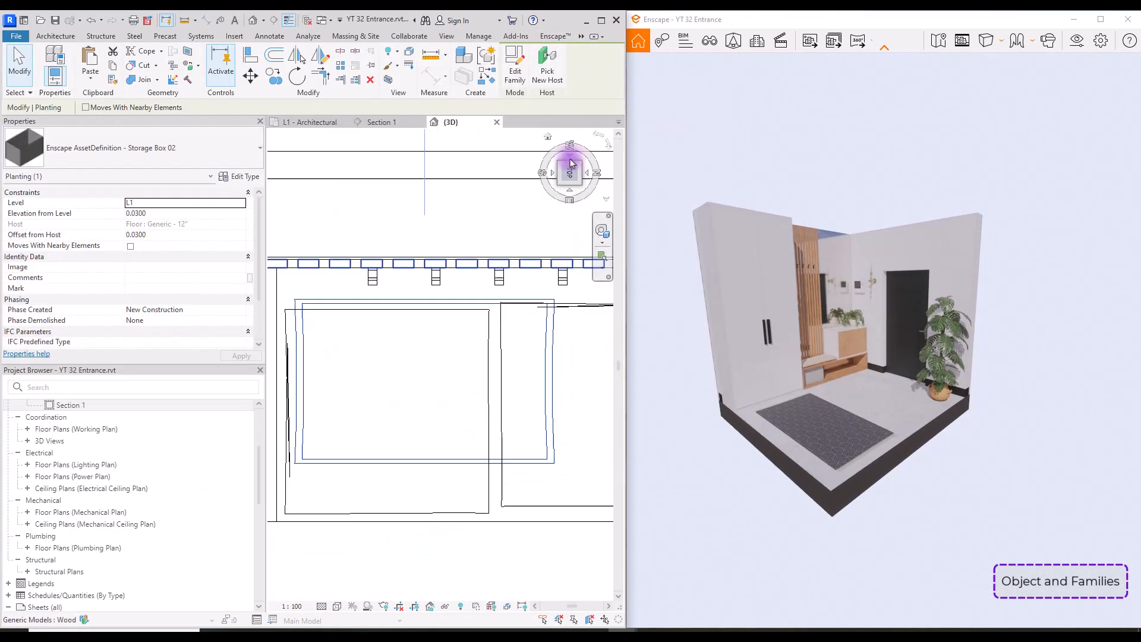
left_click(502, 374)
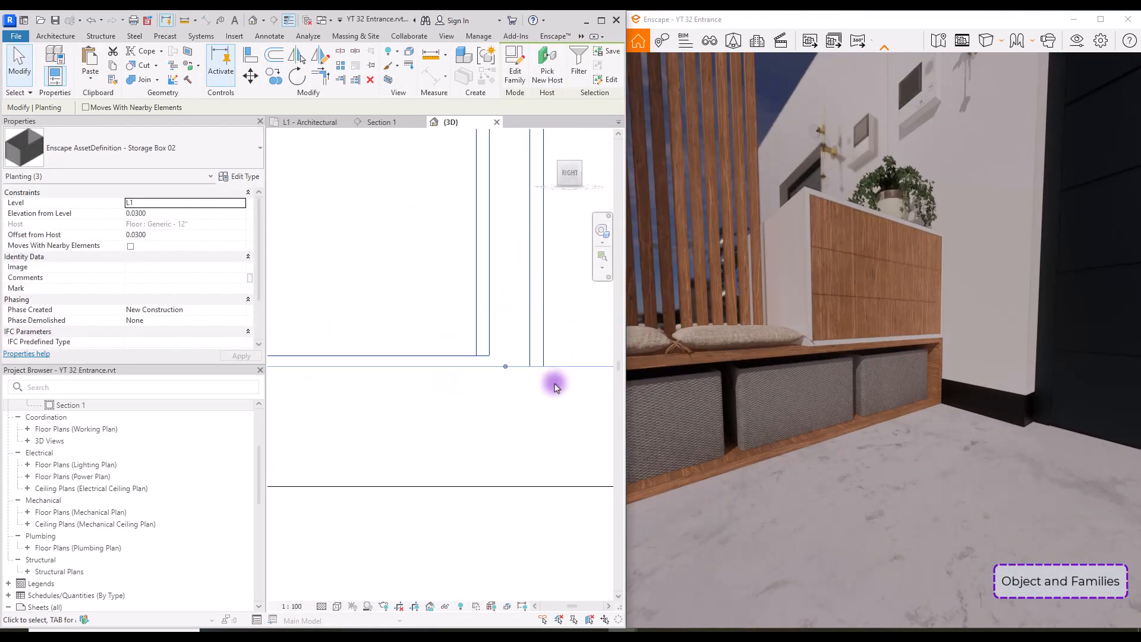
middle_click_drag(553, 382, 631, 242, "shift")
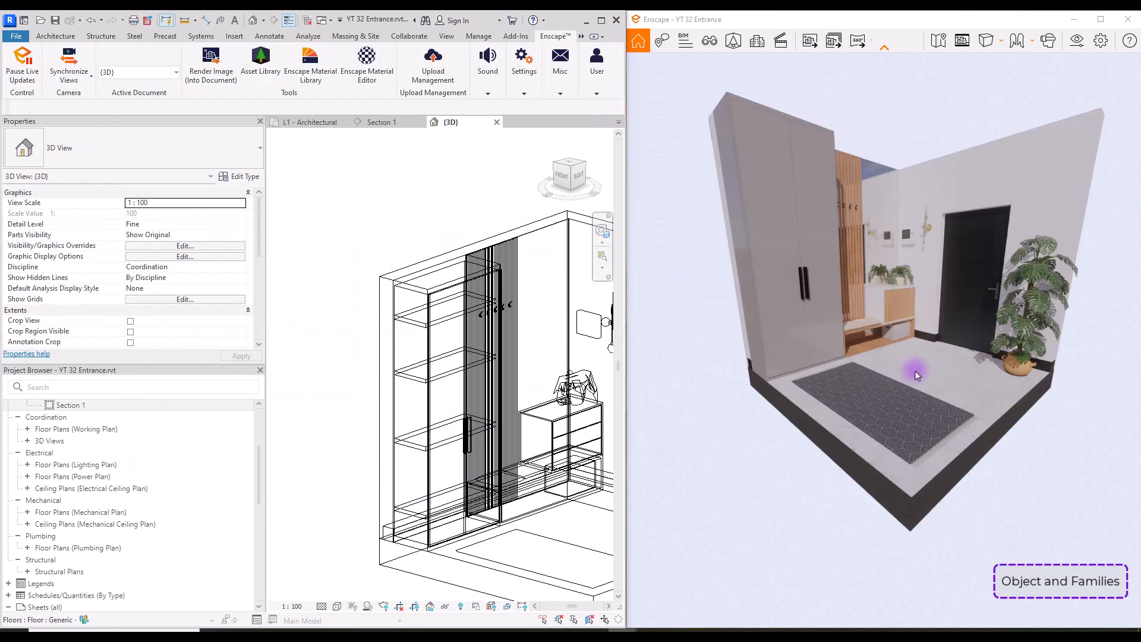
Shift the time of day in the Enscape view from daylight to dim evening light.
scroll(368, 315, "down", 3)
scroll(472, 337, "up", 3)
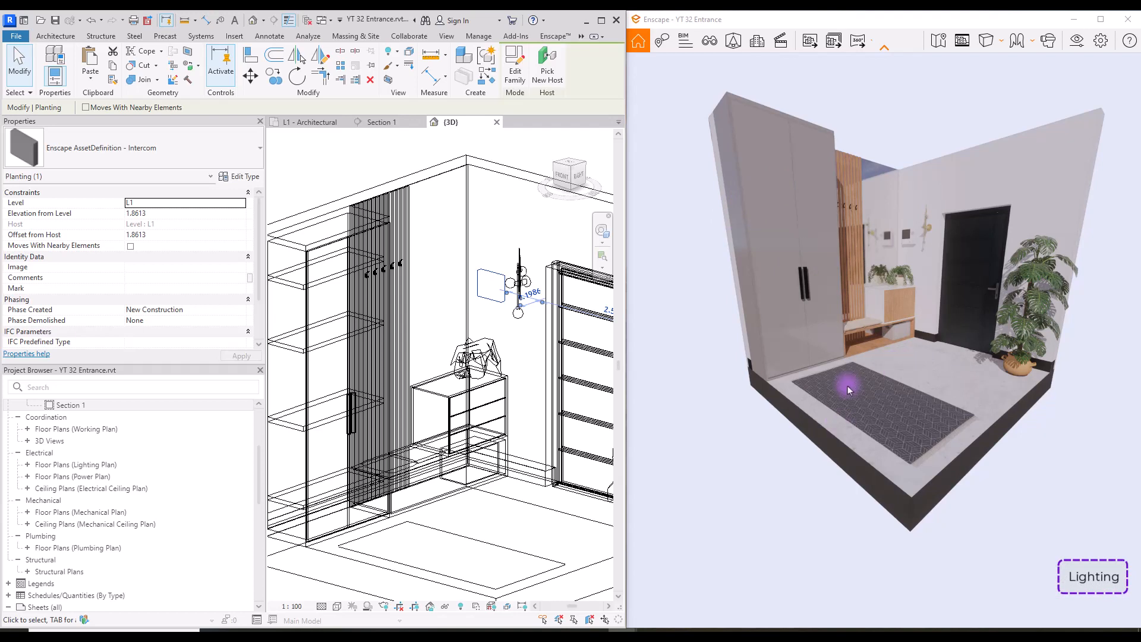
right_click_drag(890, 372, 1003, 300, "shift")
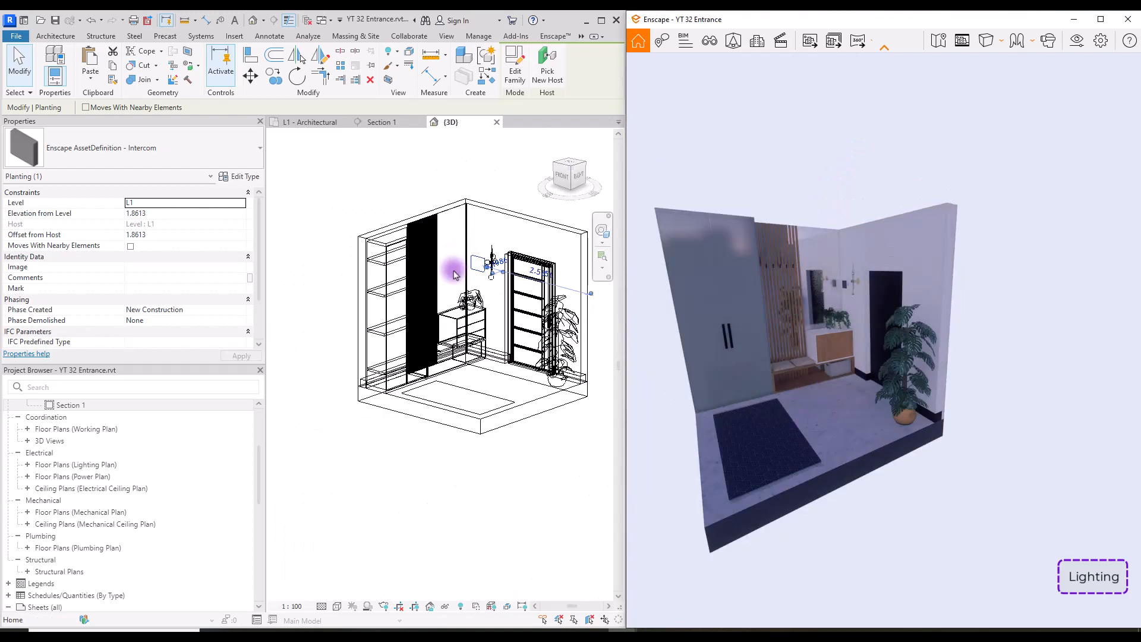
Draw large walls well away from the room, setting their base offset to -10 and unconnected height to 20.
scroll(446, 375, "down", 3)
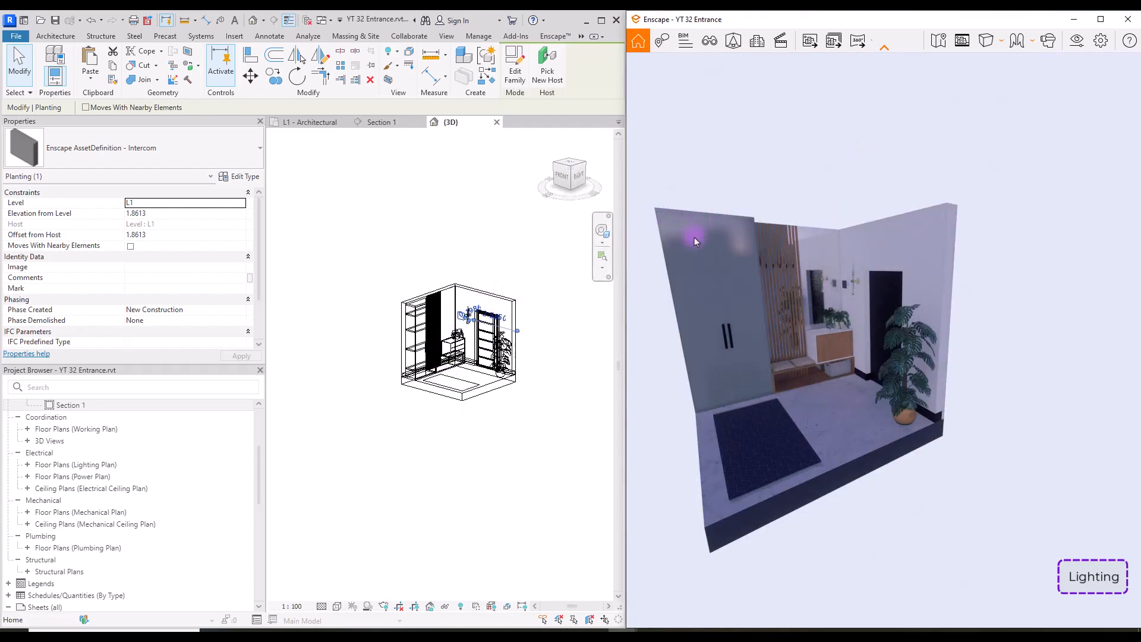
right_click_drag(880, 305, 879, 317)
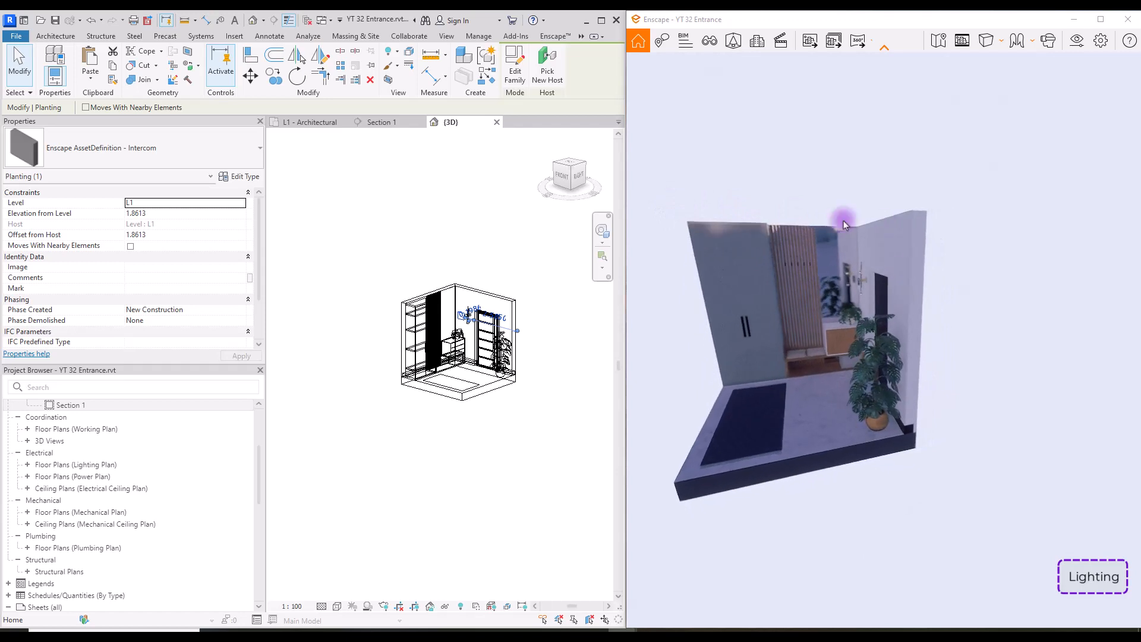
right_click_drag(825, 371, 772, 290)
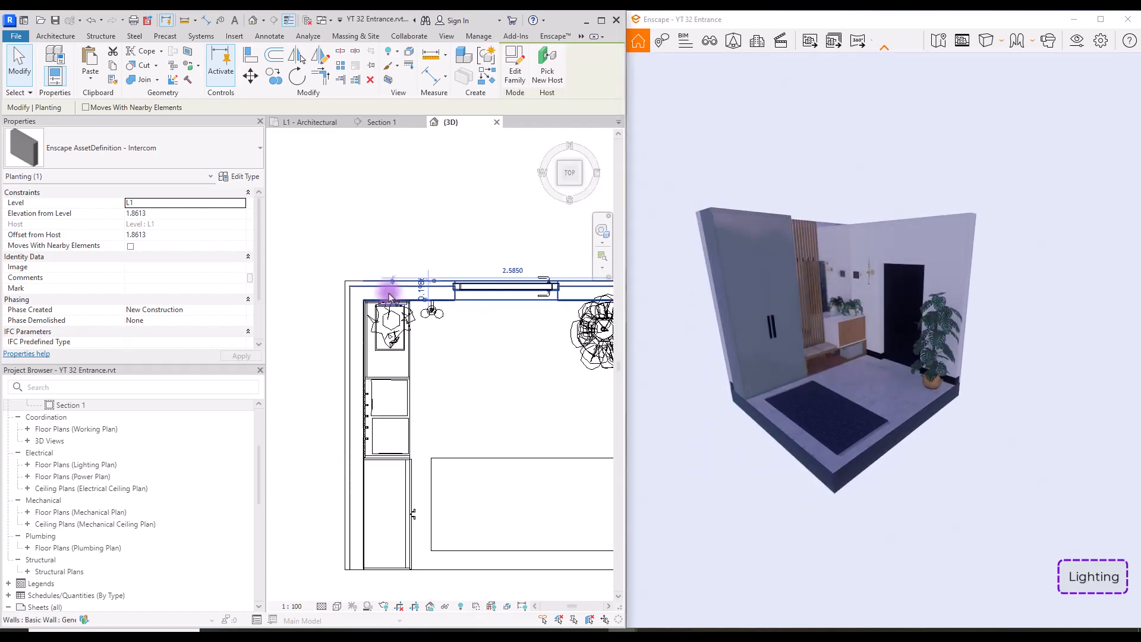
scroll(390, 295, "down", 5)
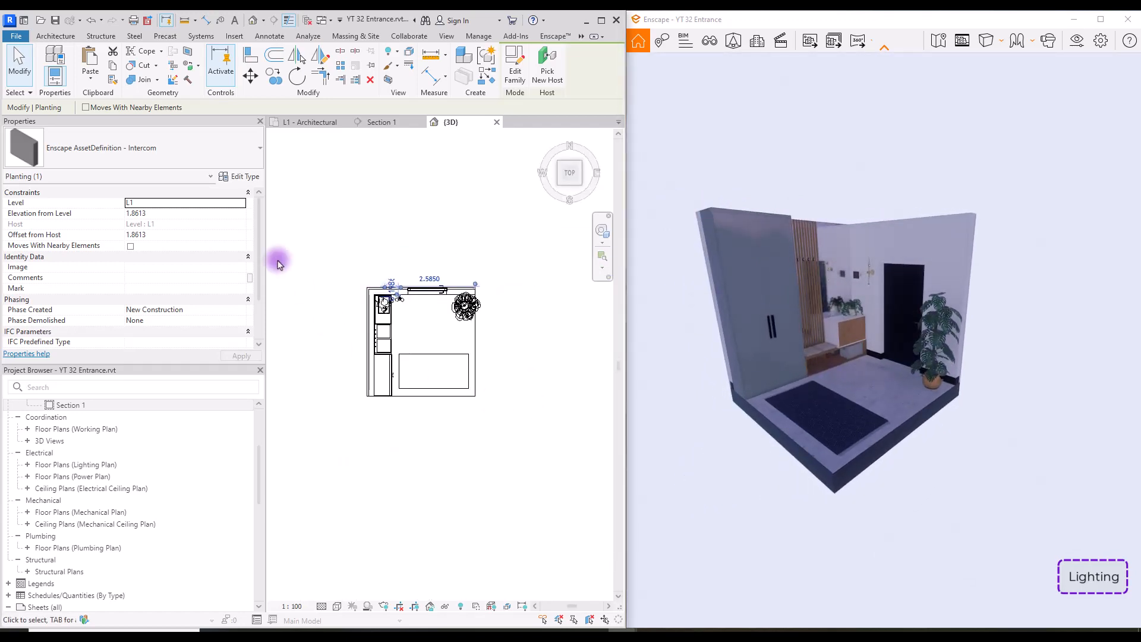
key("w")
key("a")
left_click(310, 285)
left_click(589, 493)
key("Escape")
key("Escape")
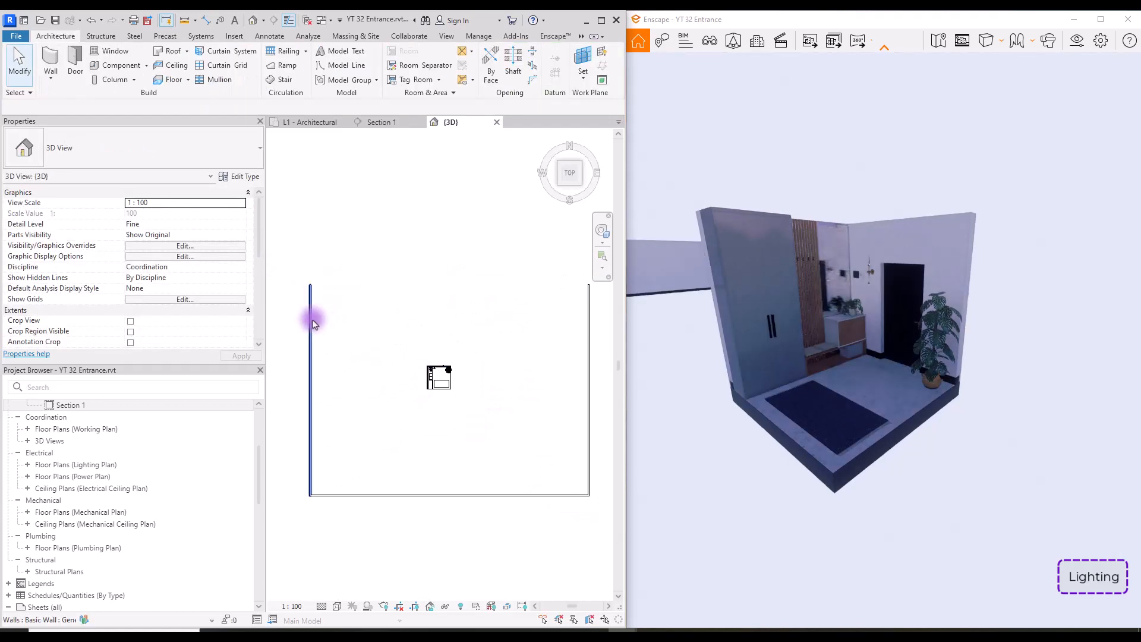
left_click(315, 322)
left_click(180, 225)
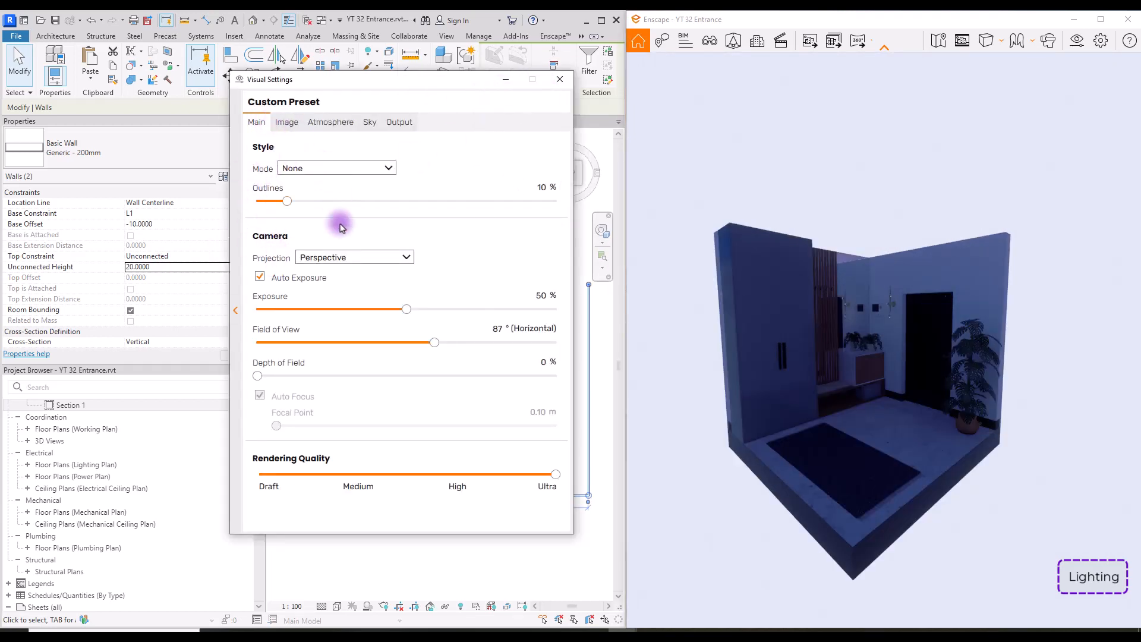
Set the Enscape camera projection to Orthographic and reposition the camera so the whole room is in view.
left_click(407, 258)
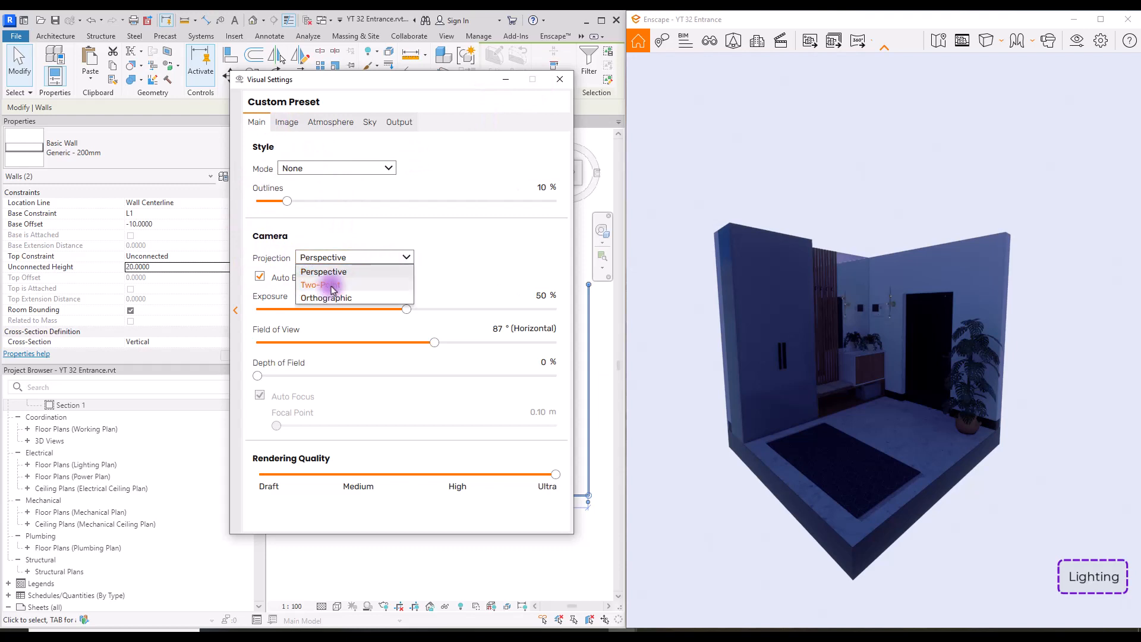
left_click(336, 284)
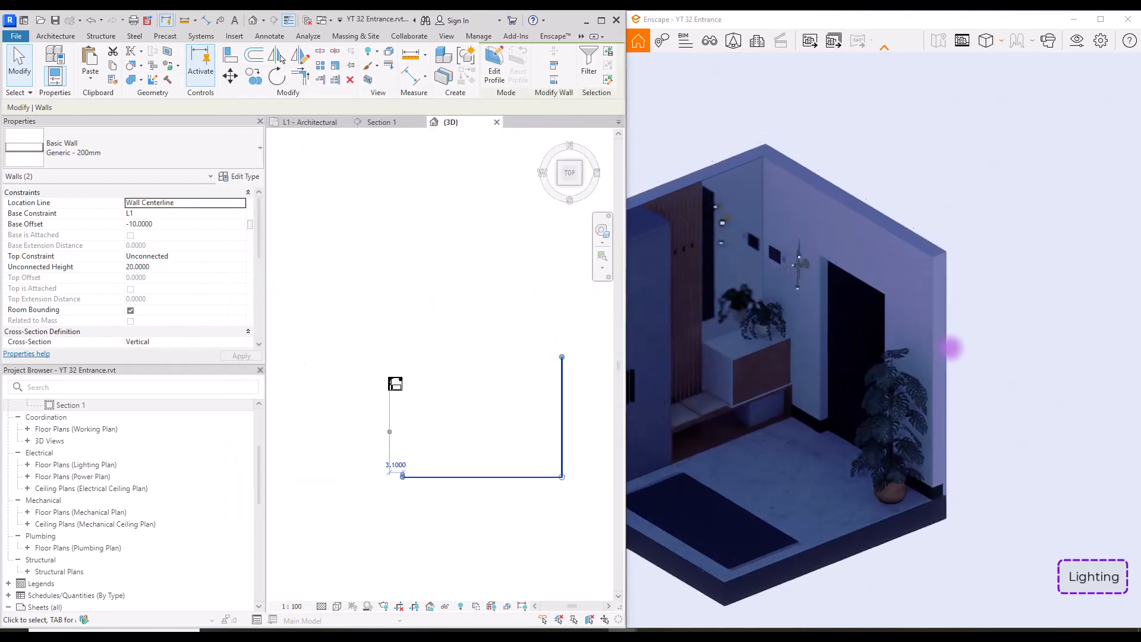
left_click_drag(951, 348, 912, 119)
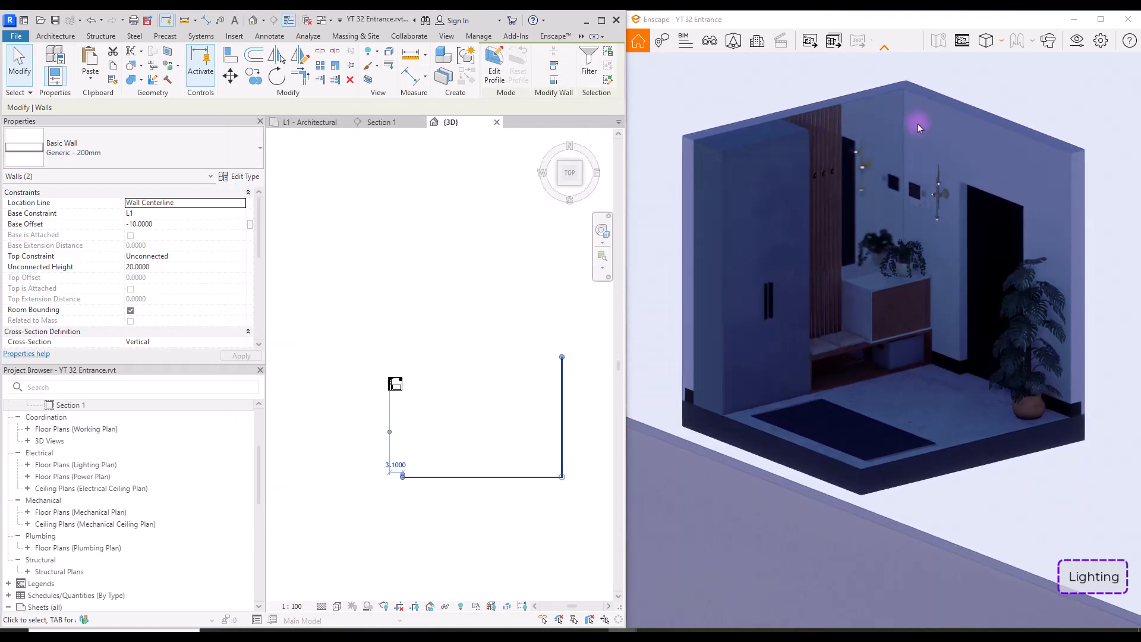
Turn on the safe frame in Enscape and adjust the room's position within it.
left_click(961, 39)
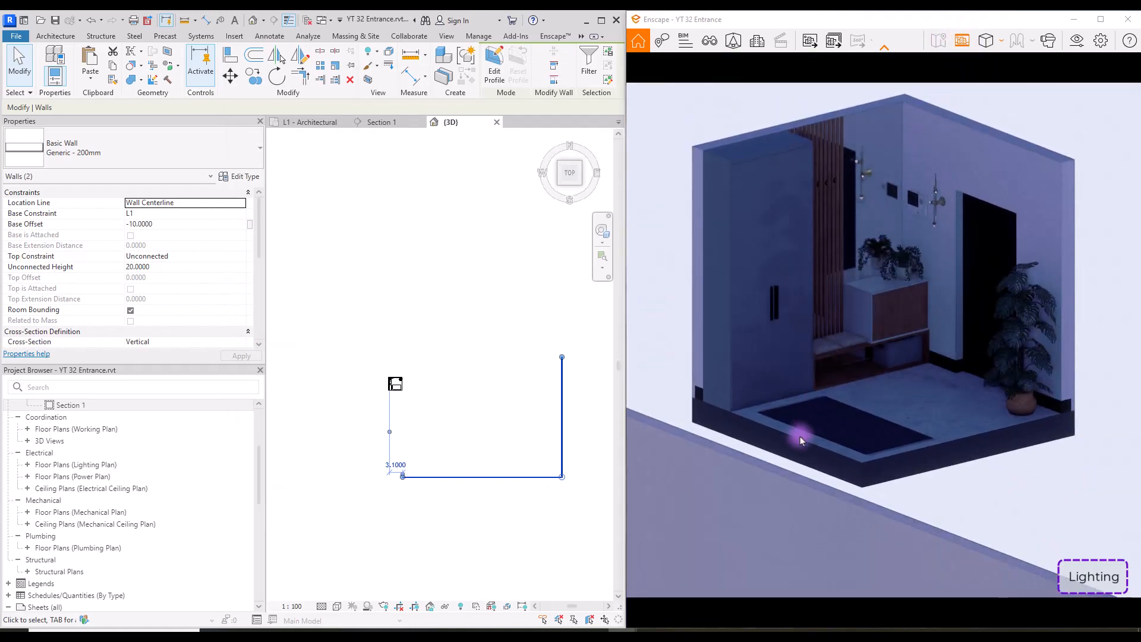
left_click_drag(797, 438, 843, 322)
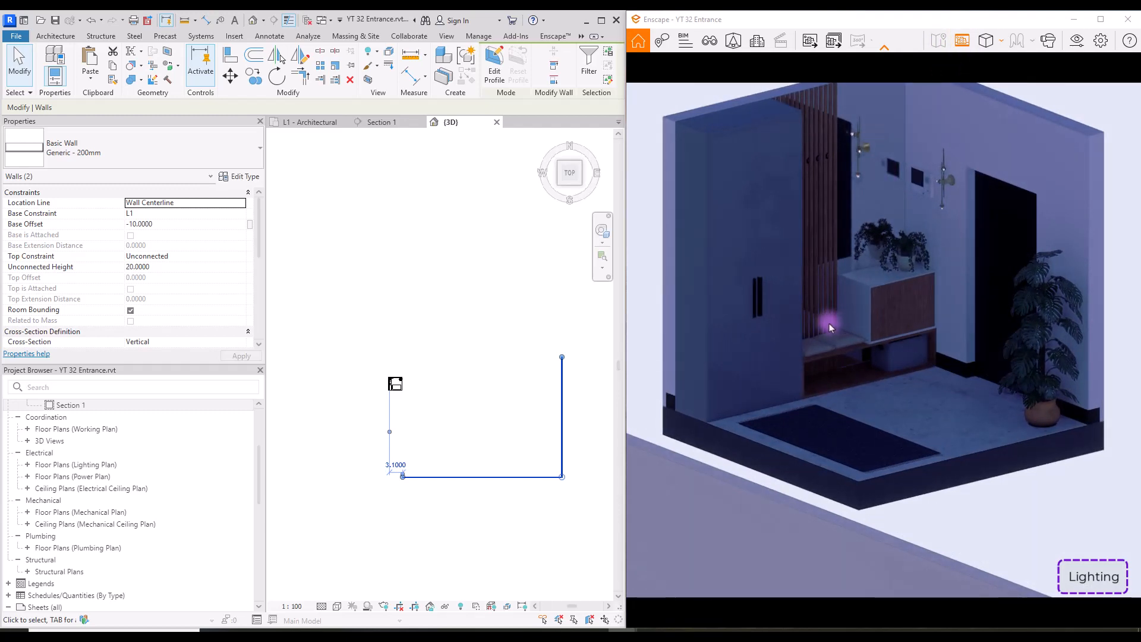
Model an in-place rectangular extrusion about 1.64 m long and 0.027 m wide along the back edge of the bench.
left_click(538, 241)
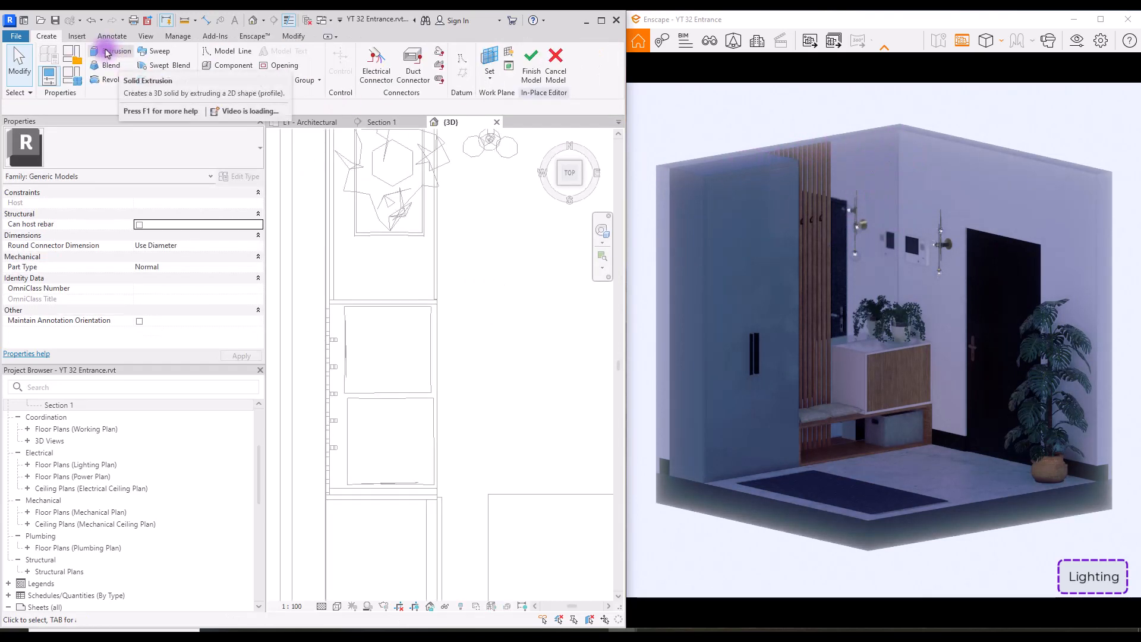
left_click(107, 54)
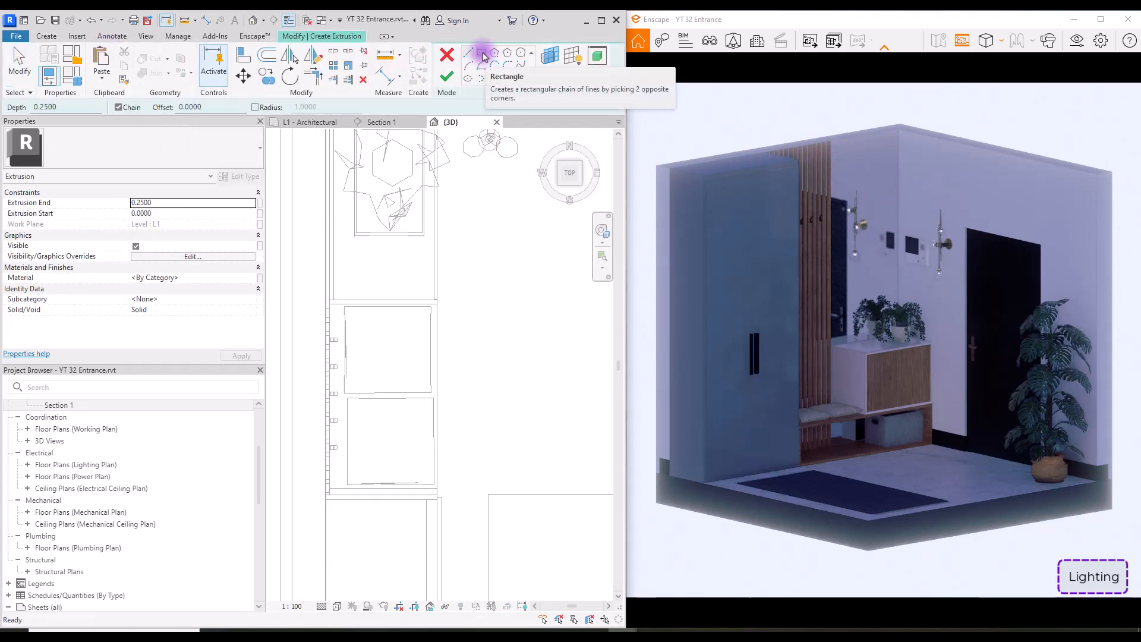
left_click(484, 55)
scroll(400, 362, "down", 1)
scroll(353, 194, "up", 1)
scroll(352, 193, "up", 2)
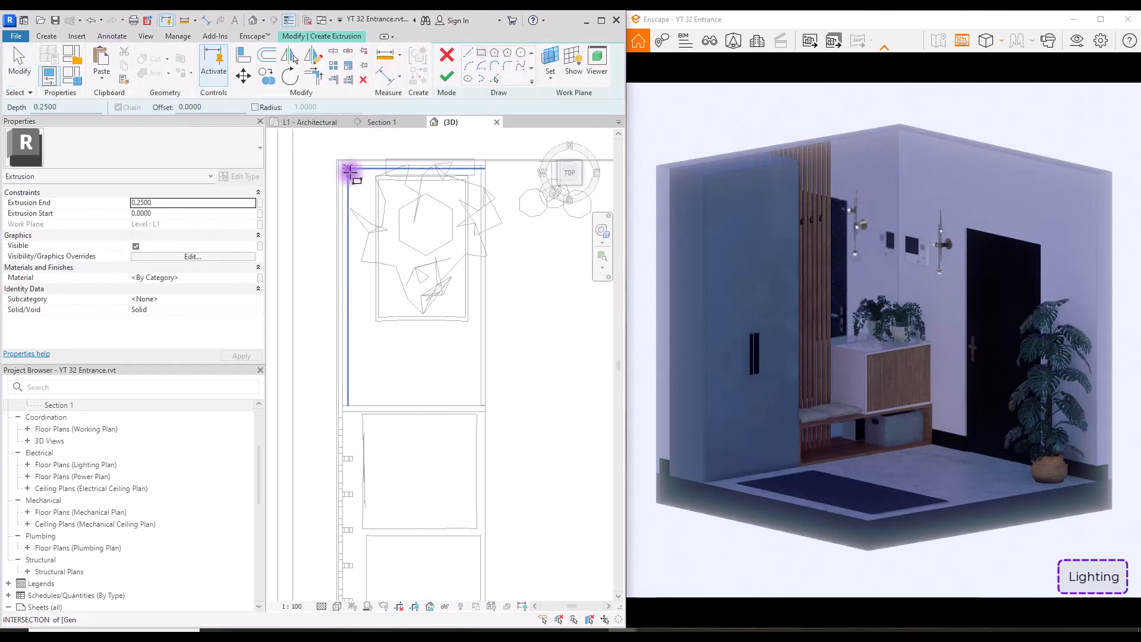
left_click(350, 170)
middle_click_drag(375, 513, 388, 343)
scroll(386, 418, "up", 1)
left_click(381, 501)
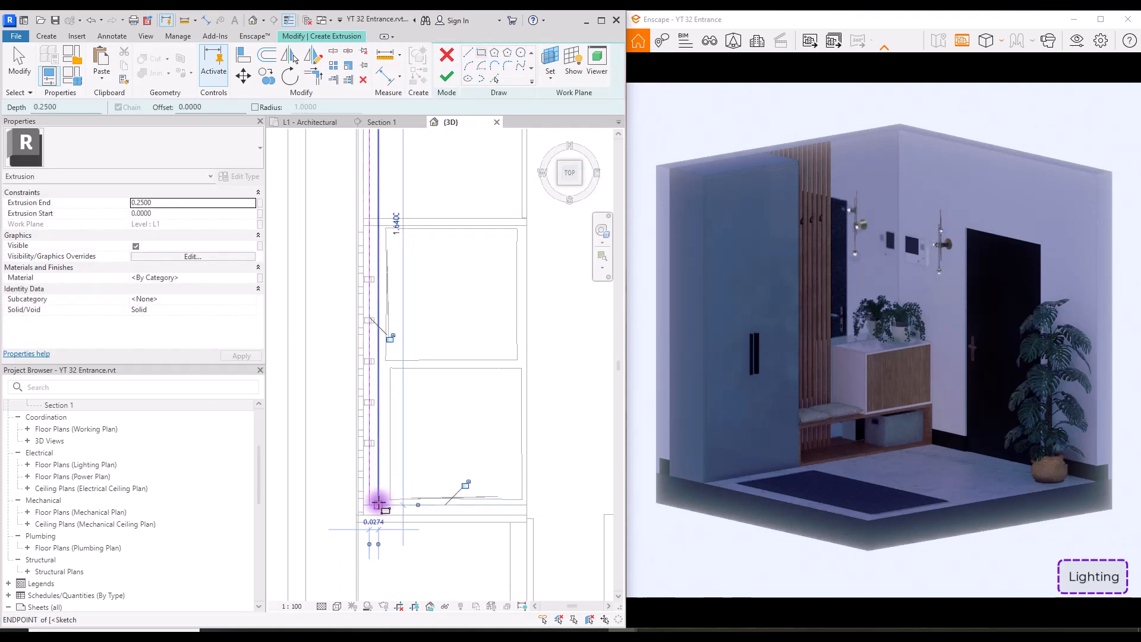
left_click(447, 76)
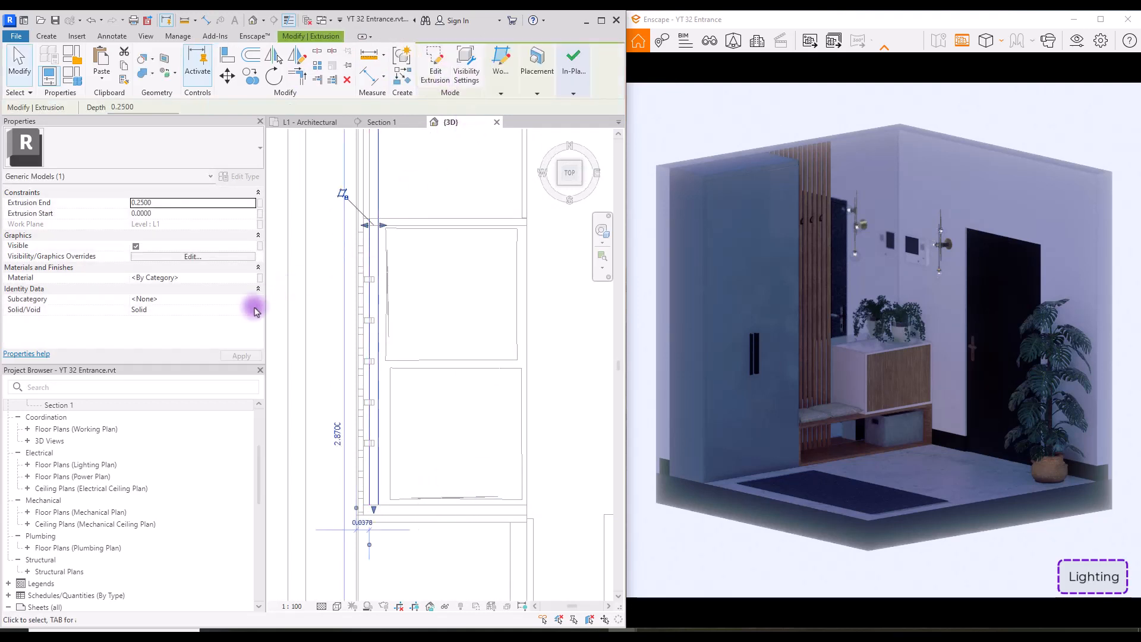
Associate the thin extrusion's material with a new family parameter and open the material selection in the model's type properties.
left_click(259, 281)
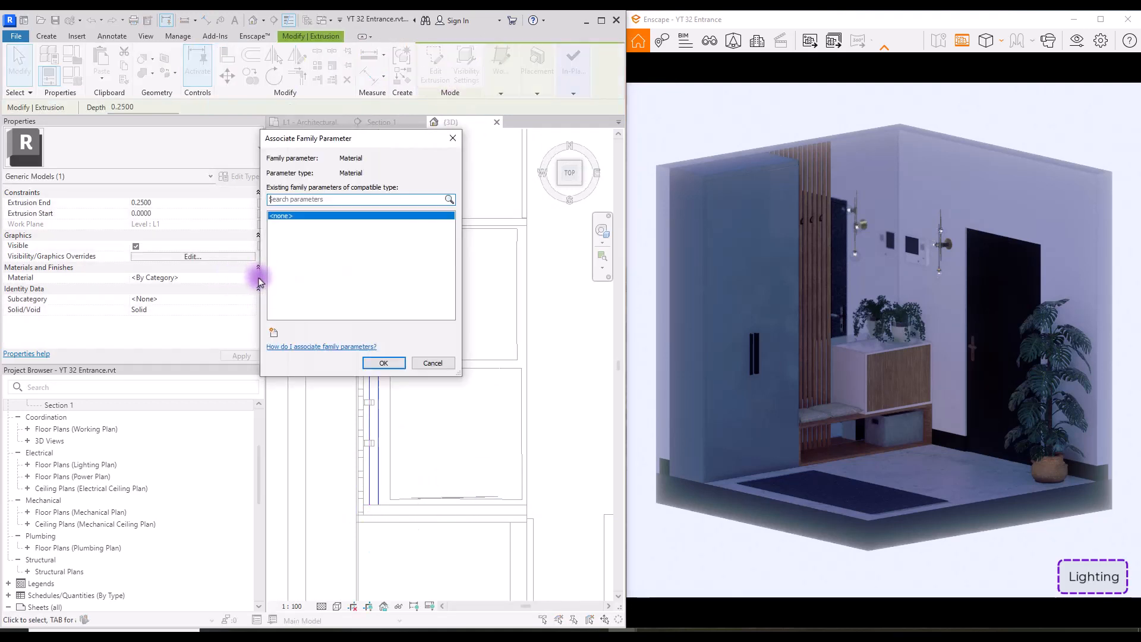
left_click(271, 328)
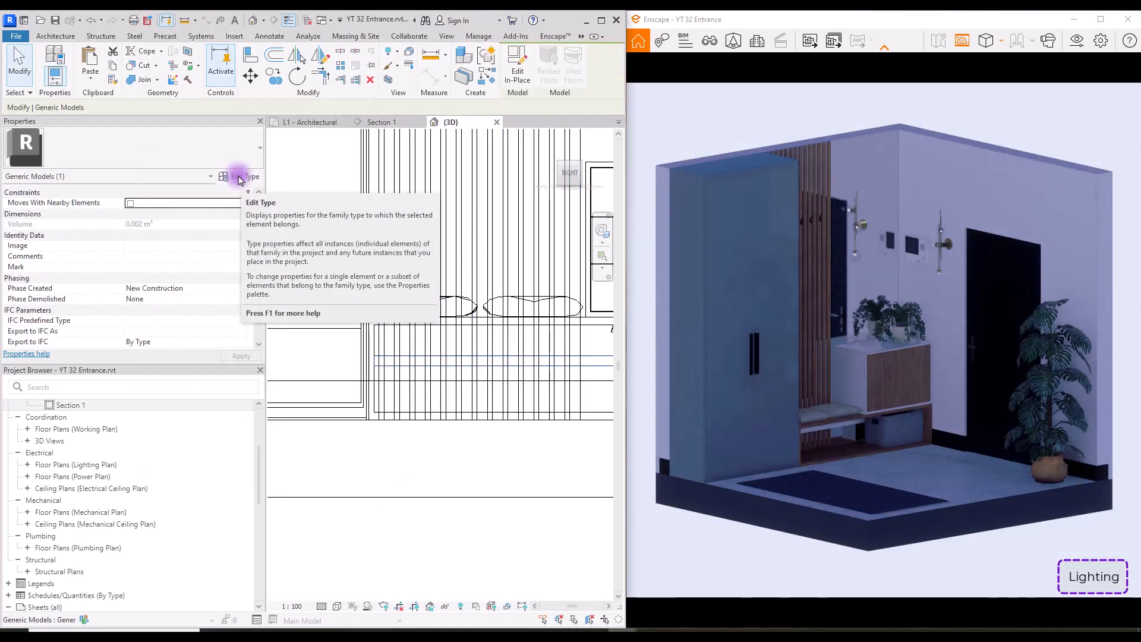
left_click(239, 177)
left_click(567, 199)
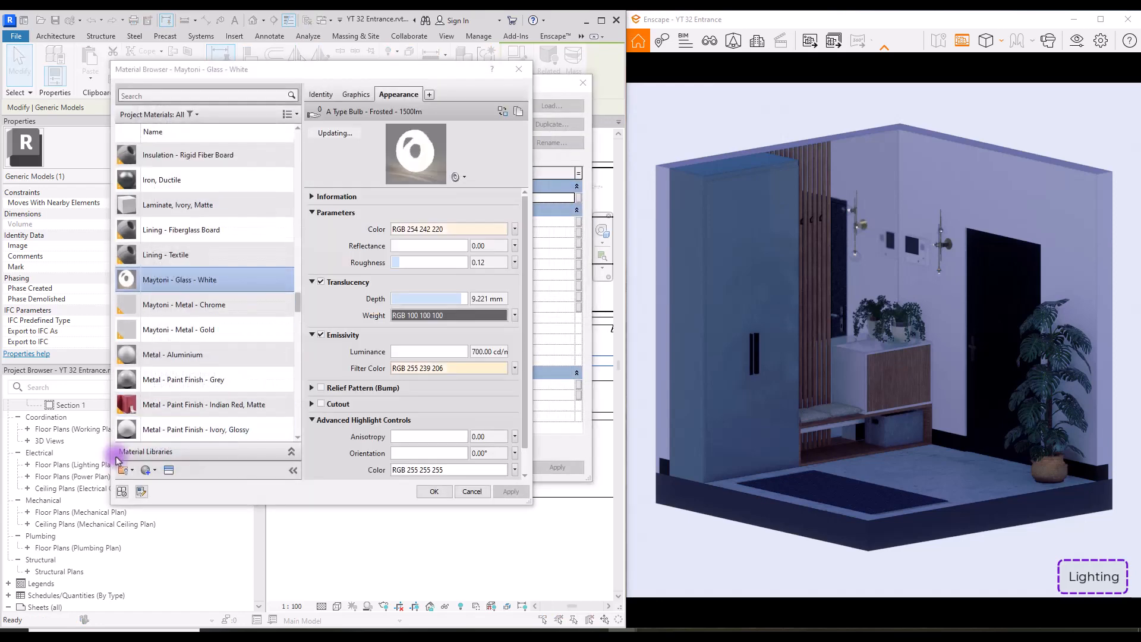
Create a new material named 00 Light.
left_click(146, 470)
left_click(163, 454)
right_click(200, 286)
left_click(222, 335)
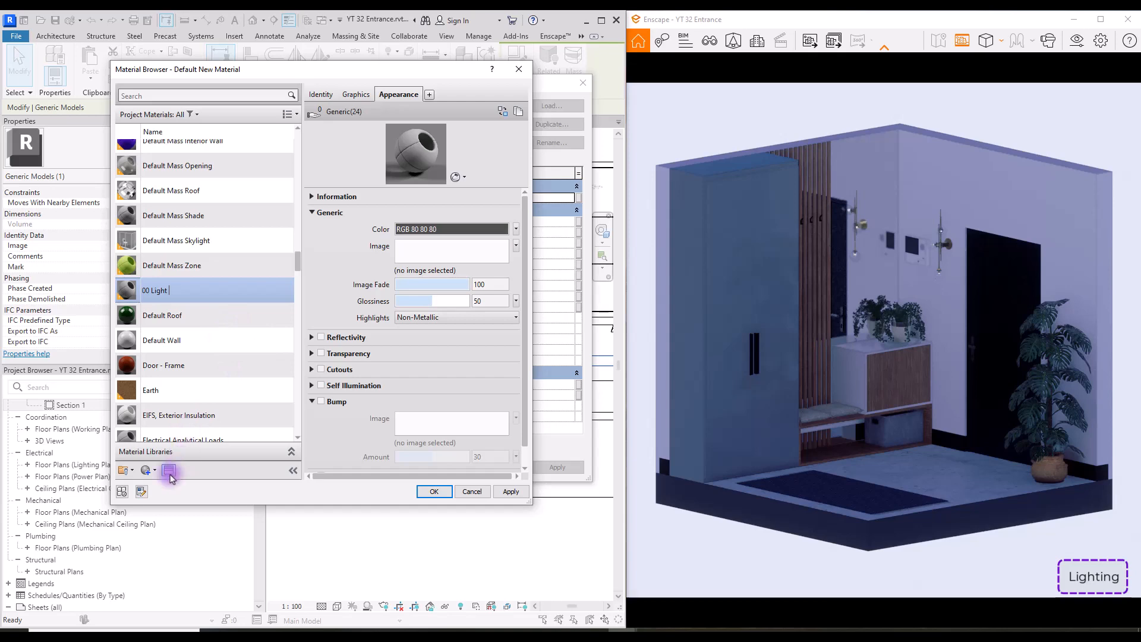
Give 00 Light the A Type Bulb - Frosted - 1500lm appearance and assign it to the bench strip's Light parameter.
left_click(169, 472)
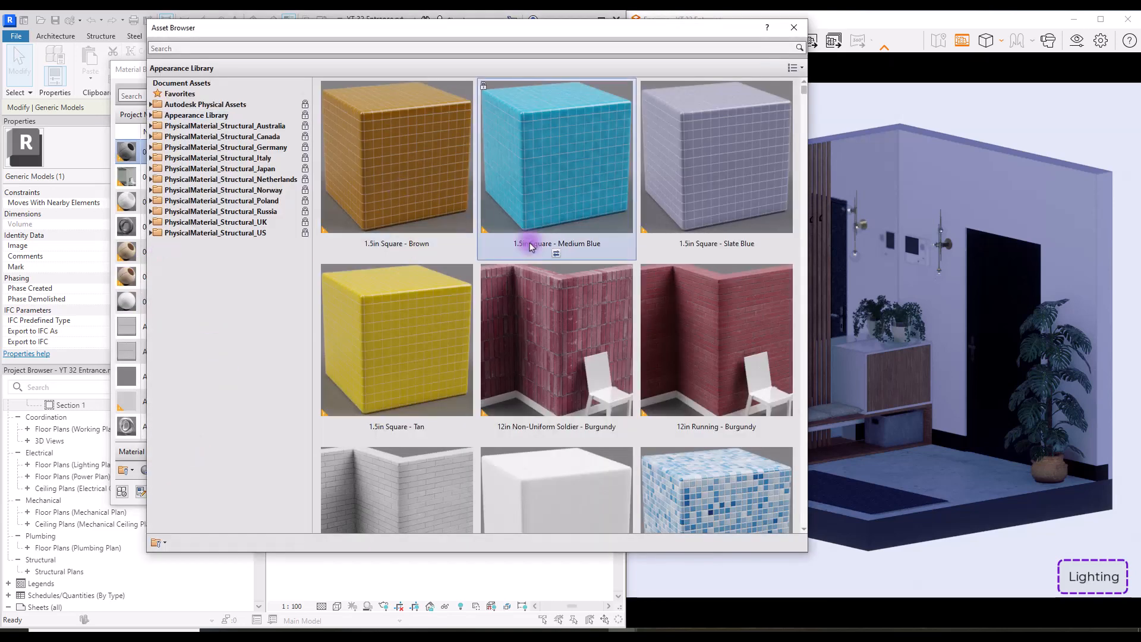
scroll(559, 249, "up", 1)
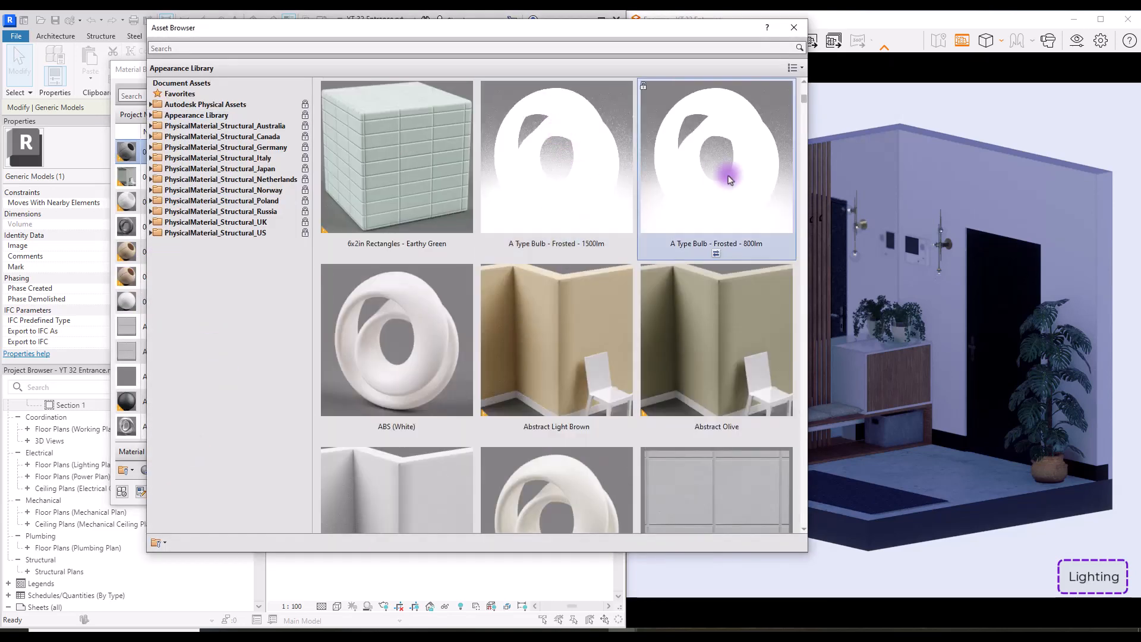
left_click(556, 254)
left_click(794, 28)
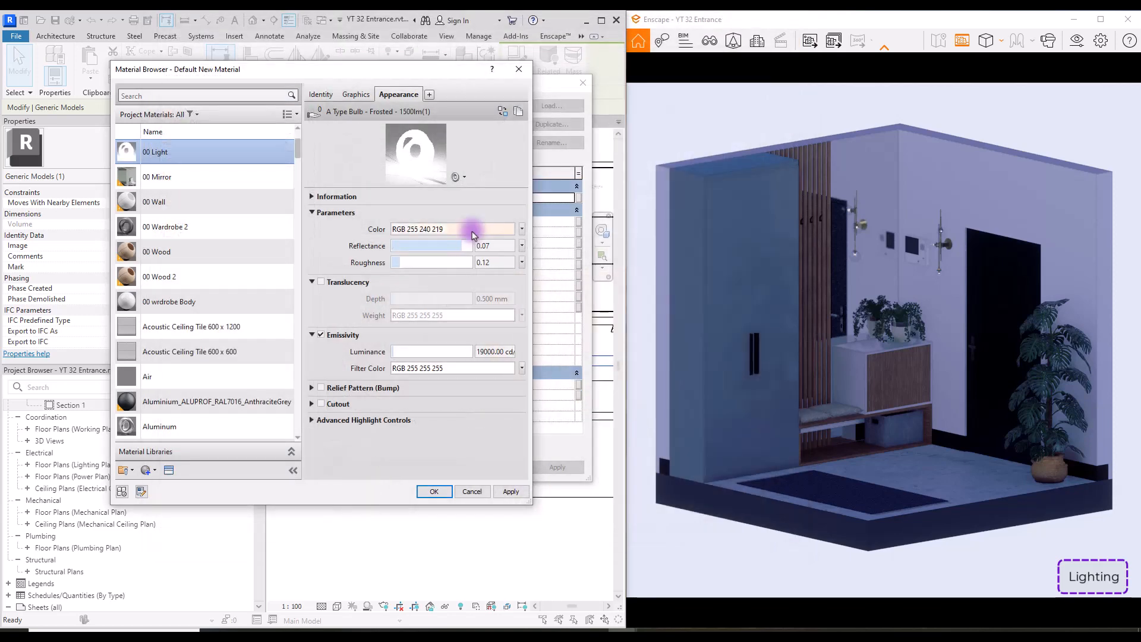
left_click(434, 491)
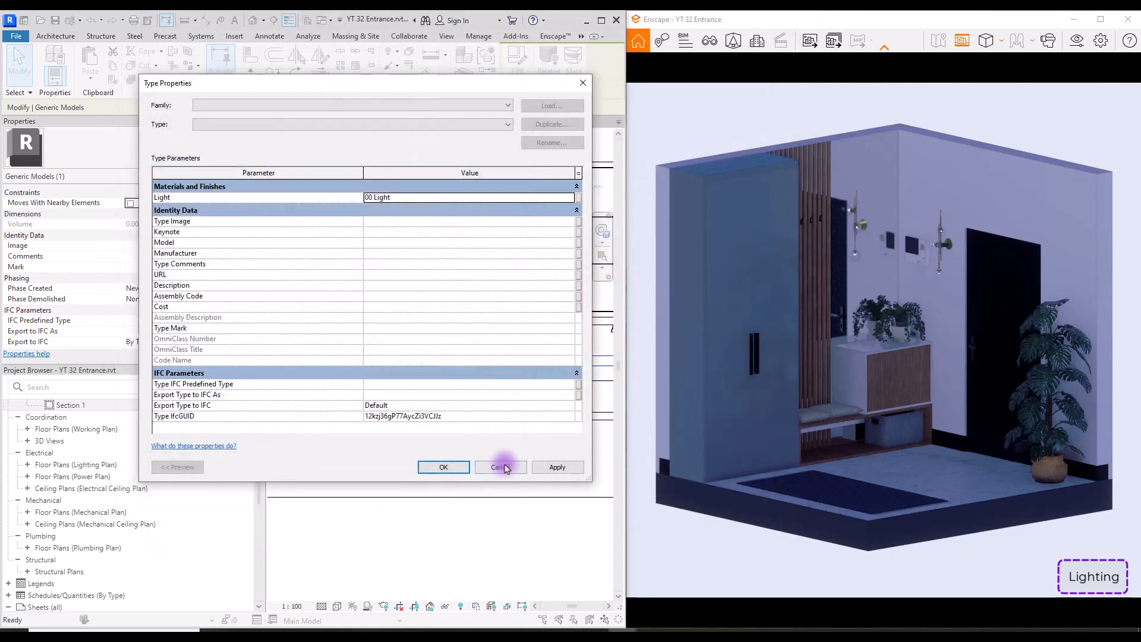
left_click(461, 468)
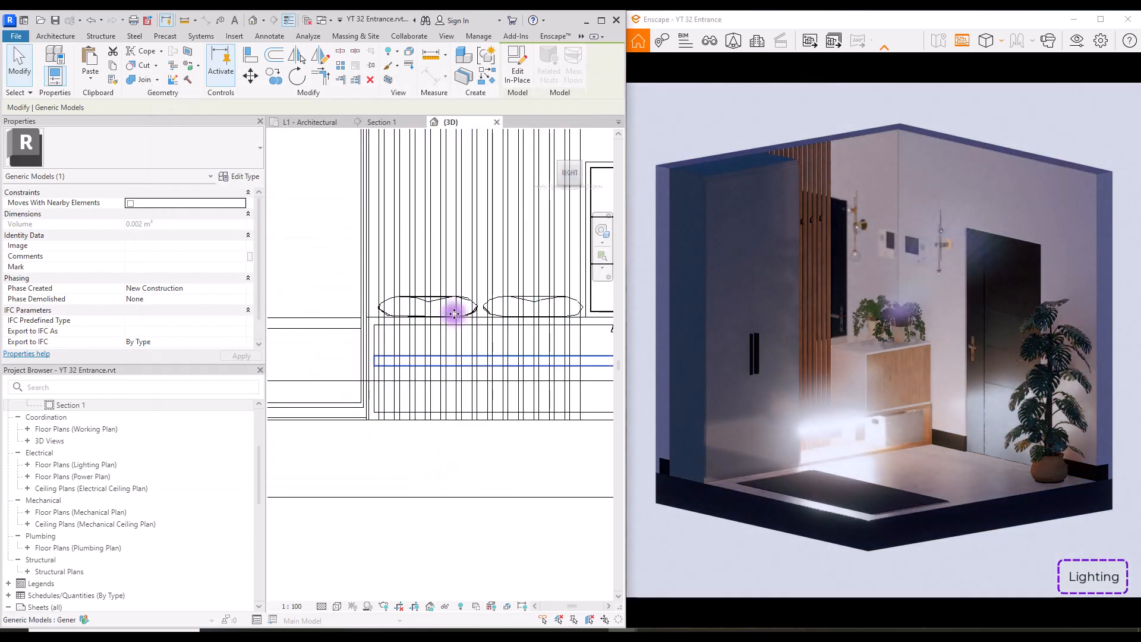
Select the thin light strip at the bench and stretch its geometry upward along the wall.
scroll(464, 237, "up", 5)
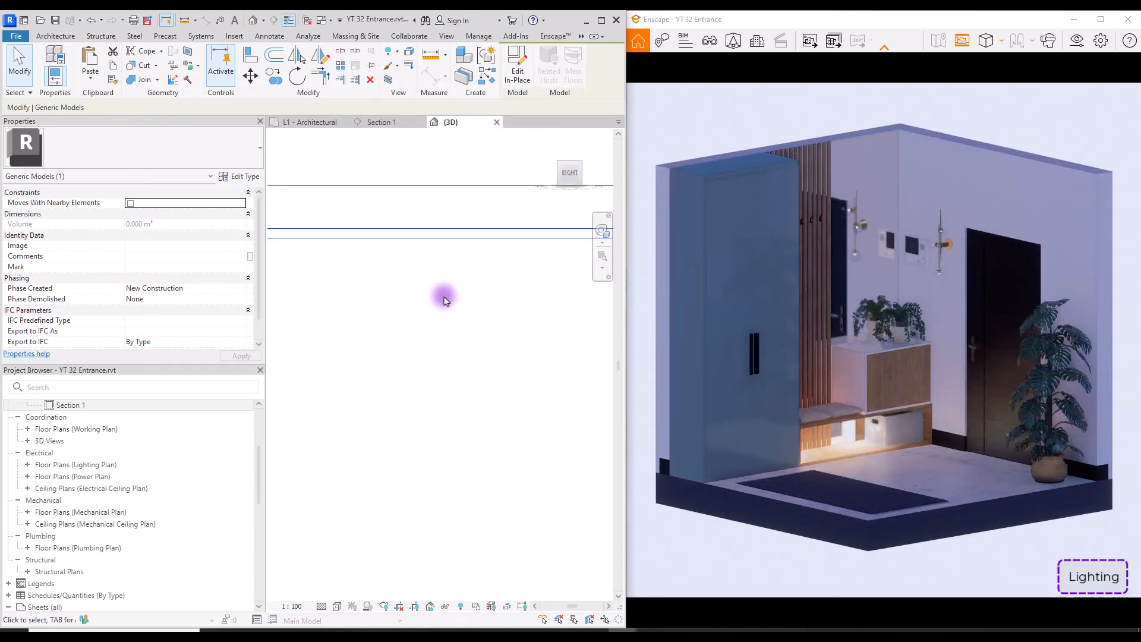
left_click(444, 296)
left_click(457, 237)
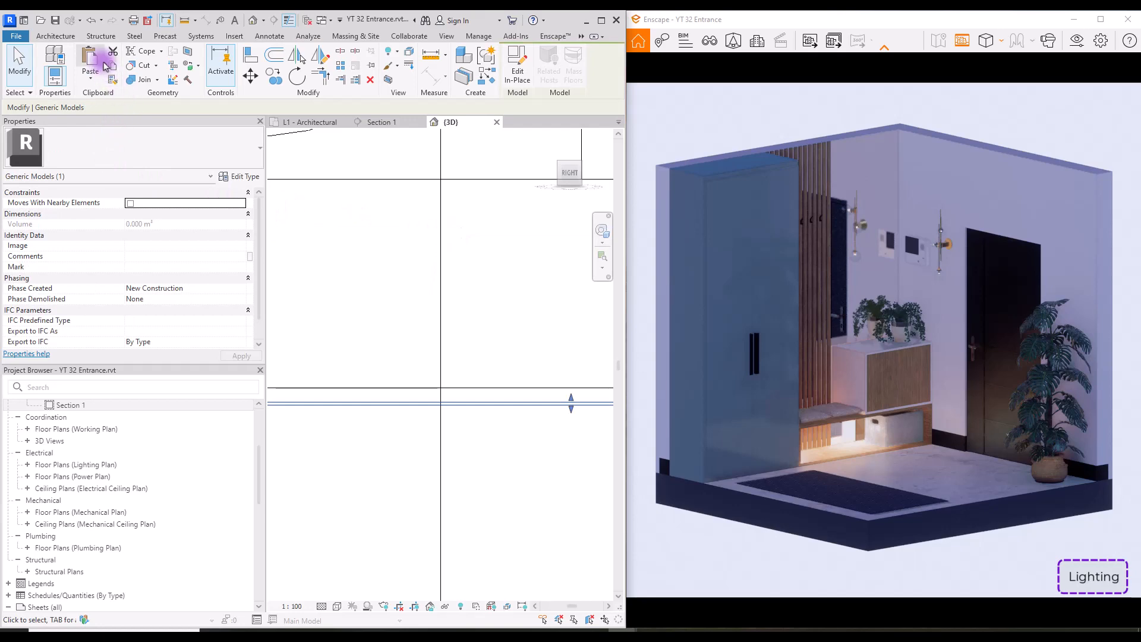
scroll(535, 459, "down", 3)
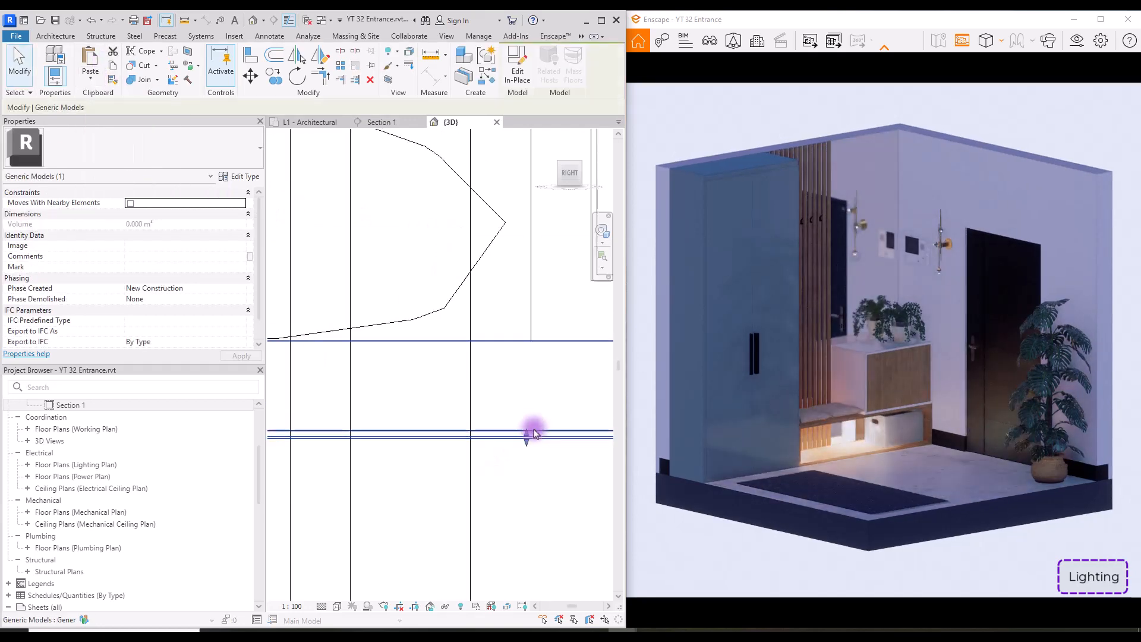
left_click_drag(527, 441, 527, 196)
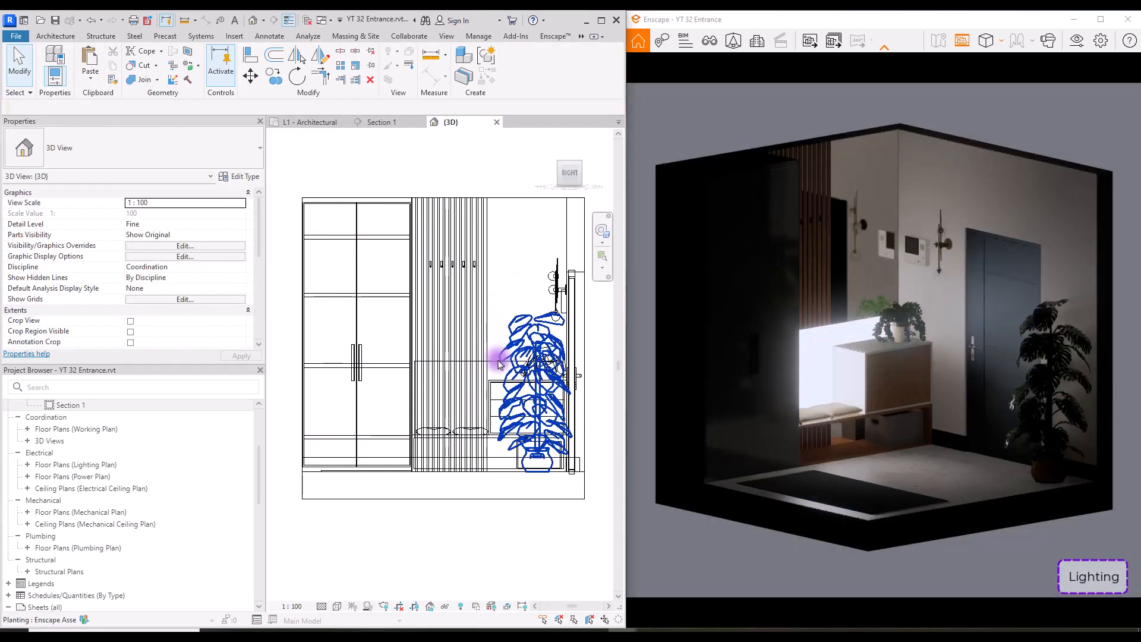
left_click(410, 306)
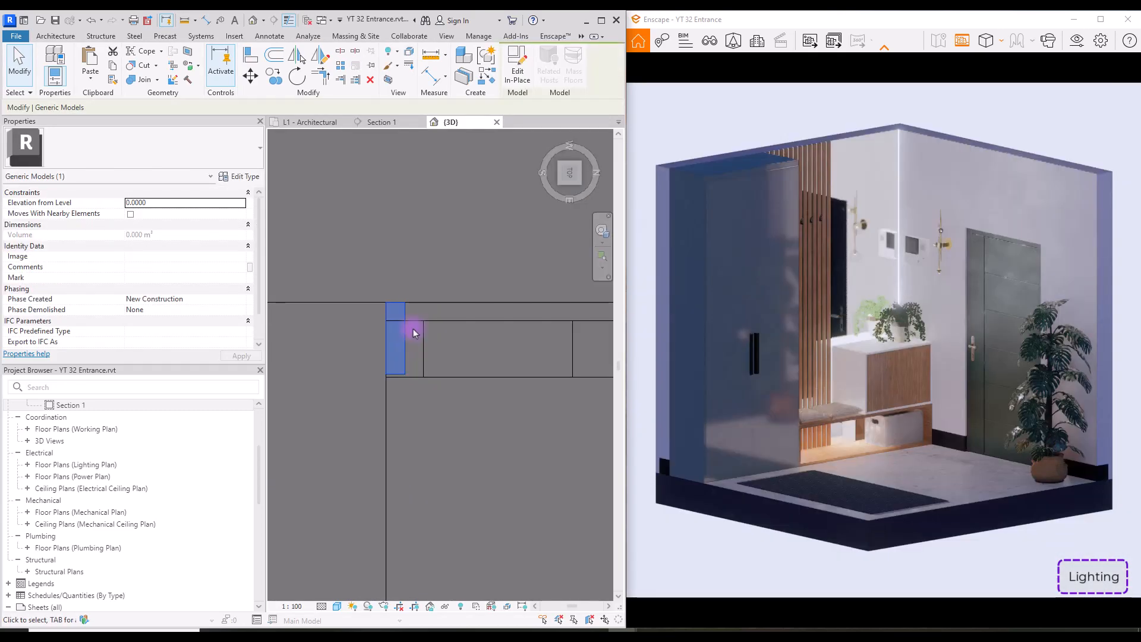
Reshape the light strip's footprint in the room corner, extending its length along the wall in the top view.
left_click(413, 314)
scroll(410, 313, "up", 2)
left_click_drag(357, 310, 363, 527)
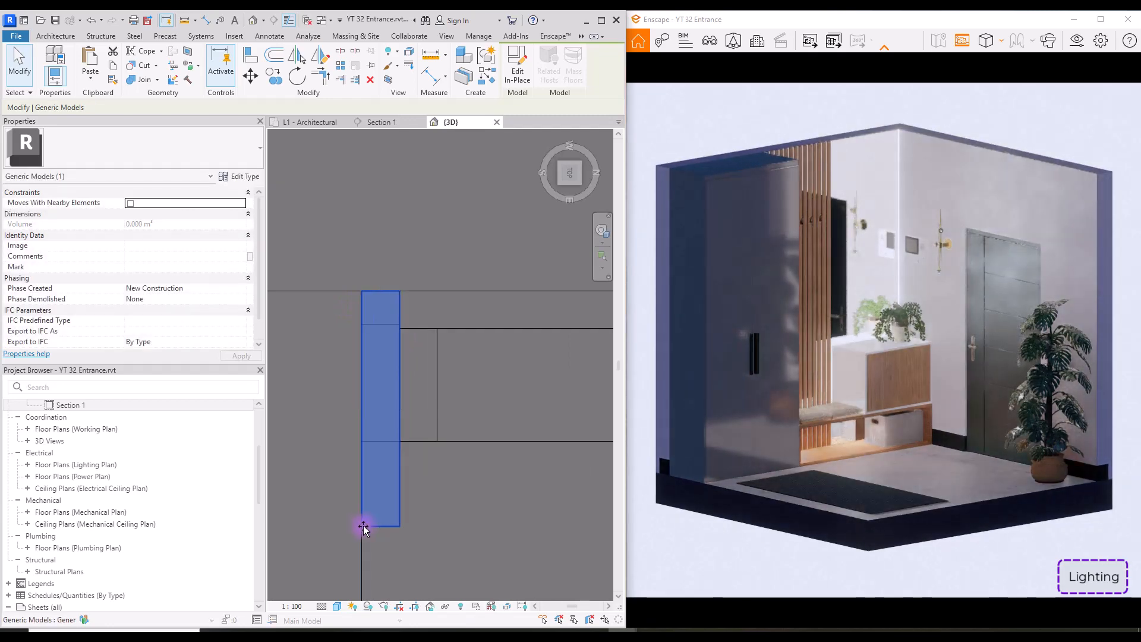
left_click(428, 517)
left_click(387, 529)
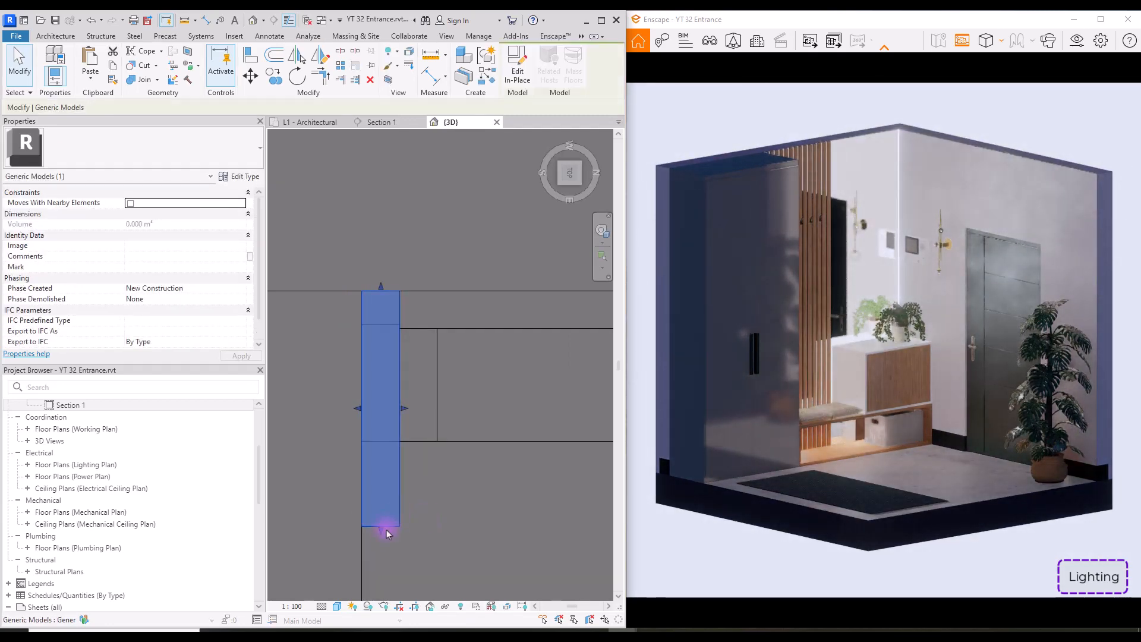
left_click_drag(387, 533, 367, 581)
key("Escape")
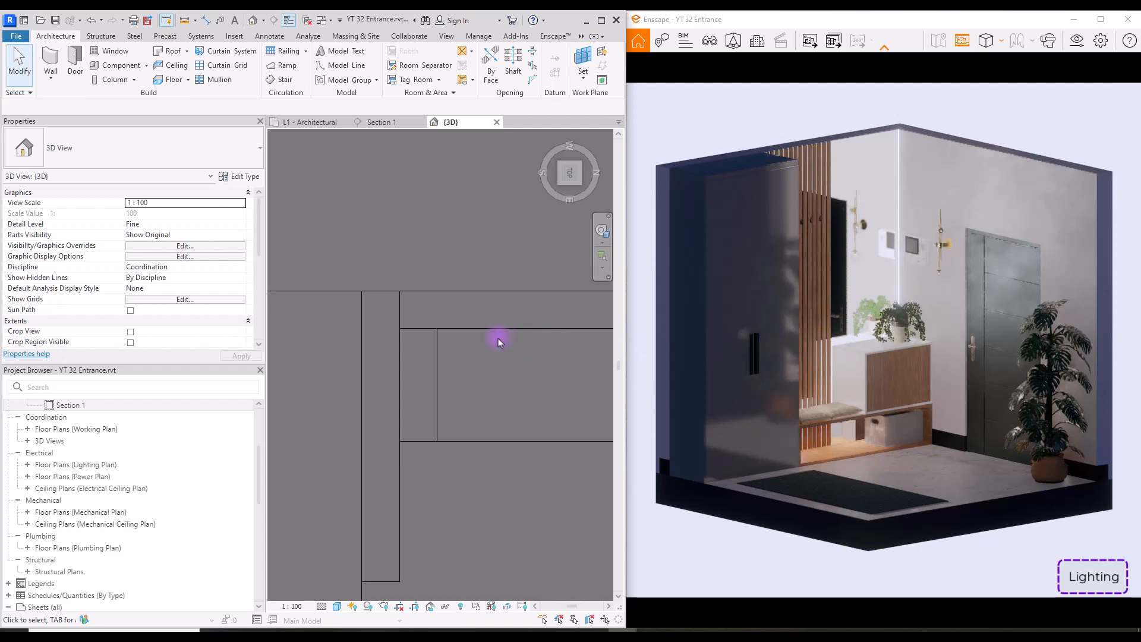
Load the Studio Light.rfa family from the Lighting-Fixtures folder as a component.
left_click(116, 65)
left_click(494, 65)
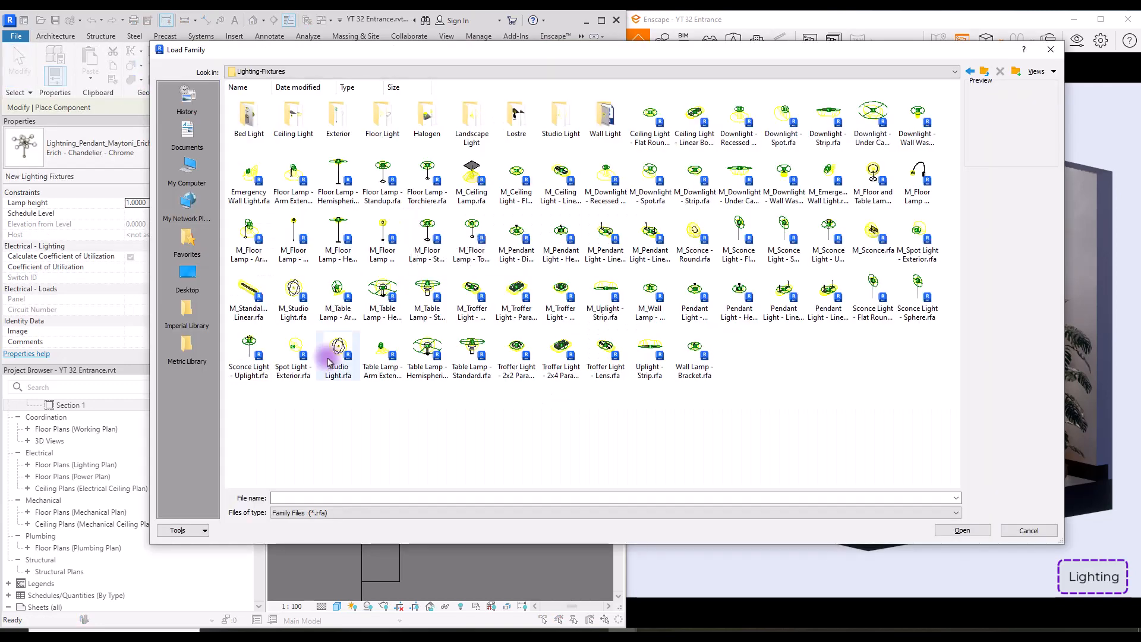
double_click(329, 359)
Place one Studio Light 120V fixture on level L1 and finish the placement.
scroll(402, 323, "down", 10)
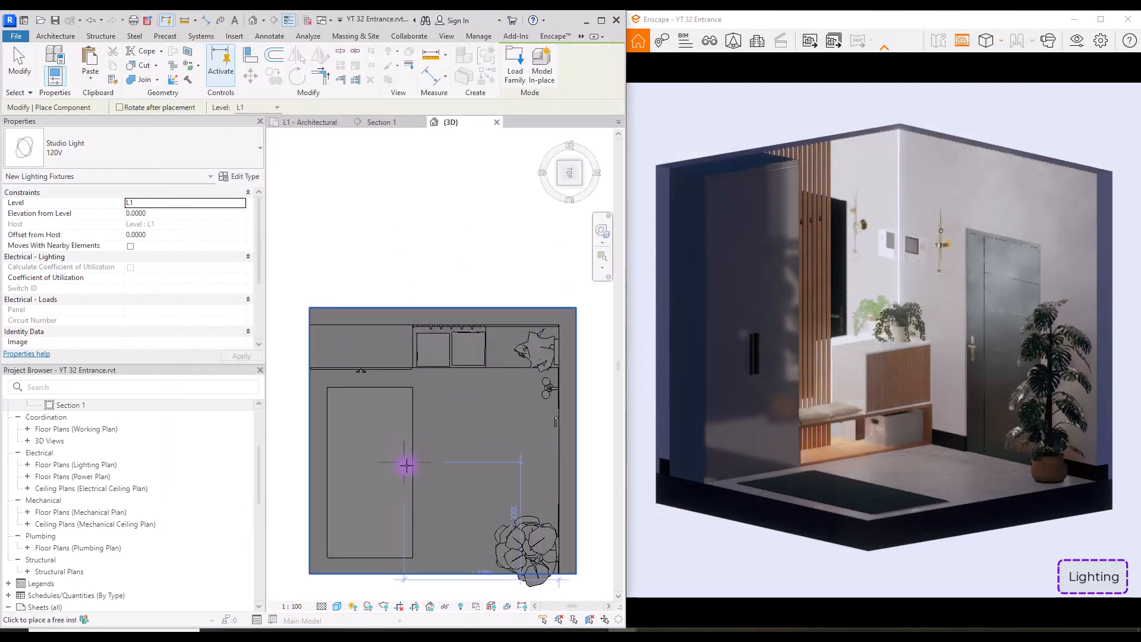
middle_click_drag(405, 465, 435, 392)
left_click(373, 461)
key("Escape")
key("Escape")
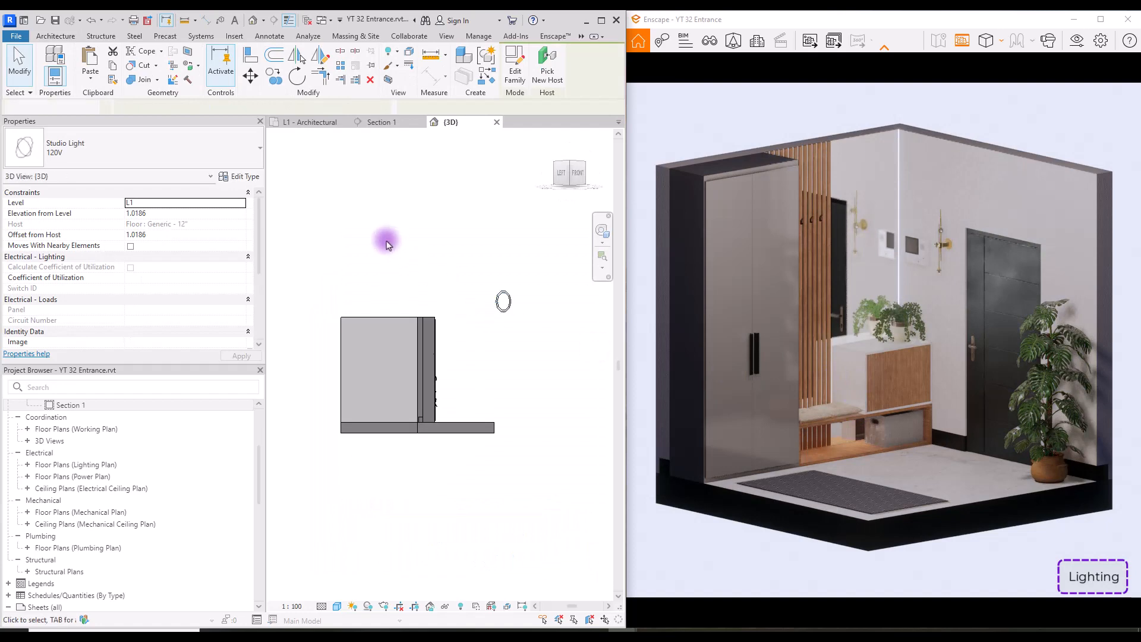
Select the placed studio light and open its type properties to examine its parameters.
left_click(387, 240)
left_click(512, 303)
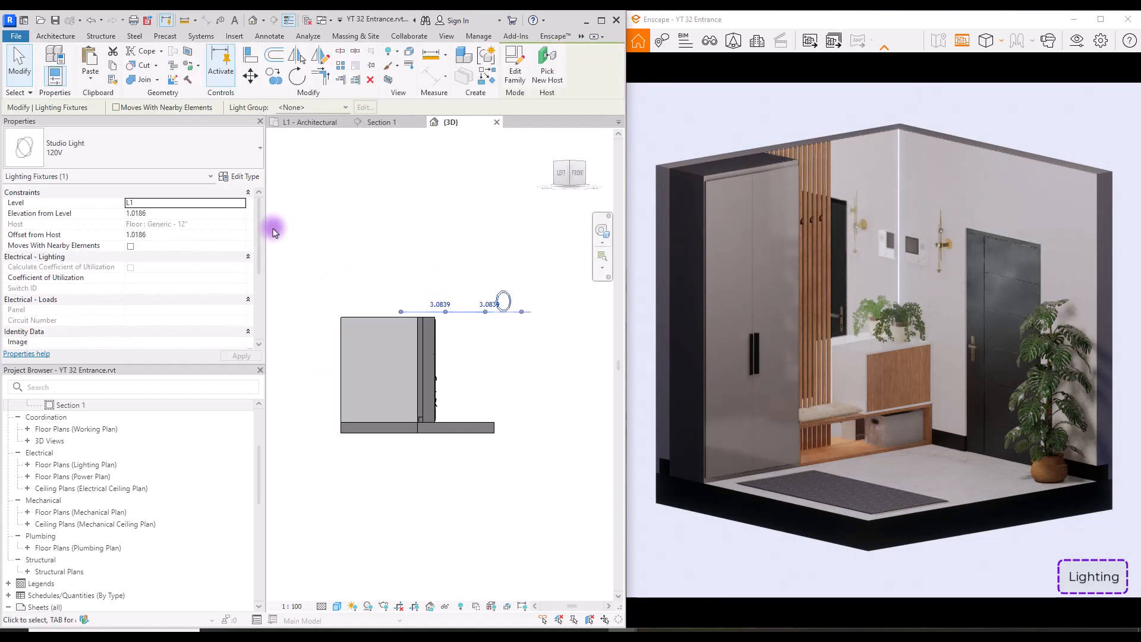
left_click(237, 177)
scroll(392, 333, "down", 5)
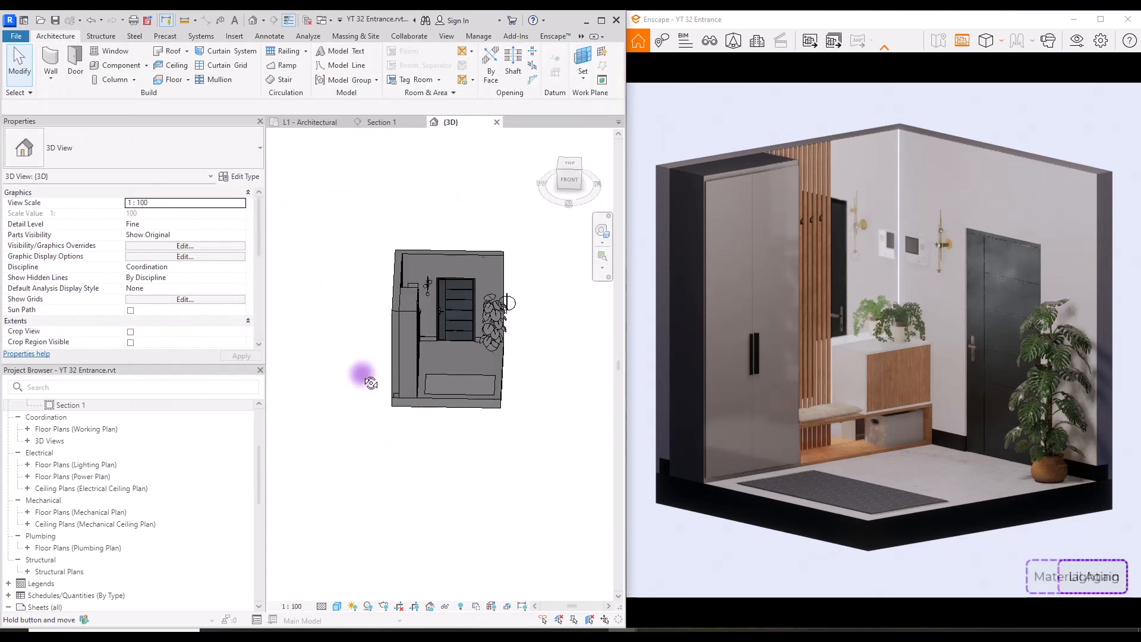
Select the wooden panel beside the wardrobe and open its 00 Wood material for editing.
middle_click_drag(370, 383, 272, 350, "shift")
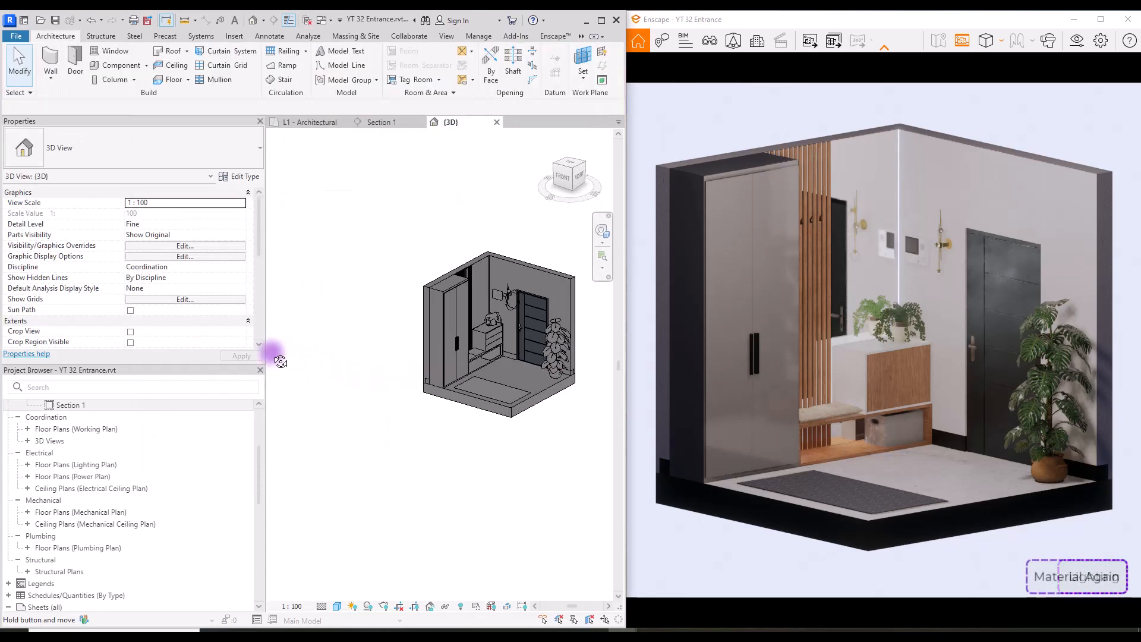
scroll(471, 395, "up", 5)
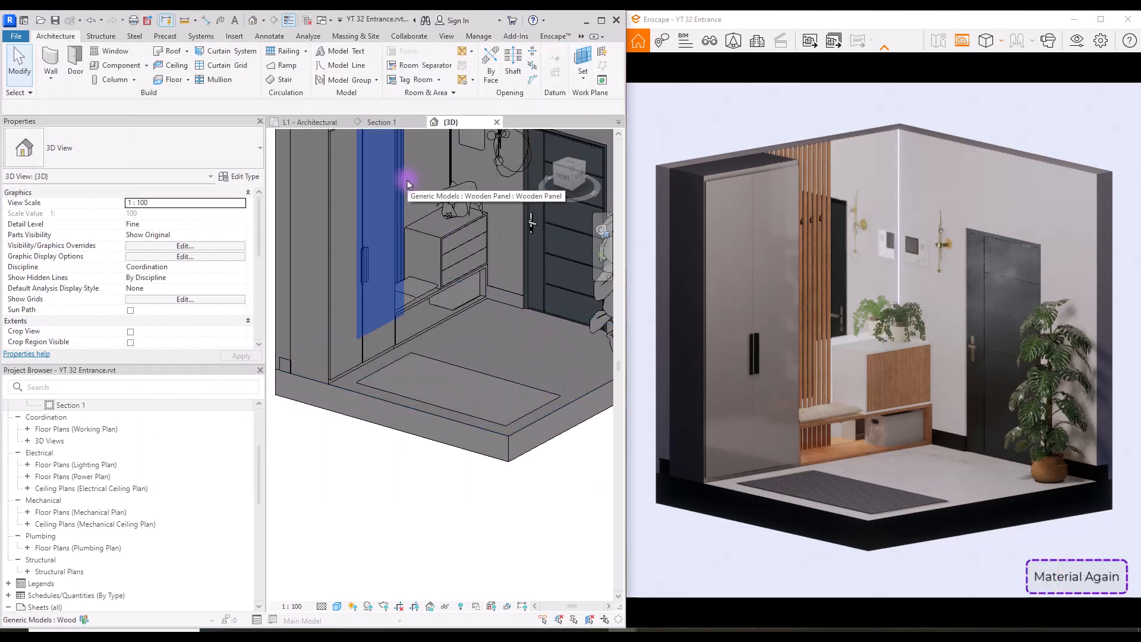
left_click(396, 178)
left_click(238, 176)
left_click(569, 199)
left_click(568, 199)
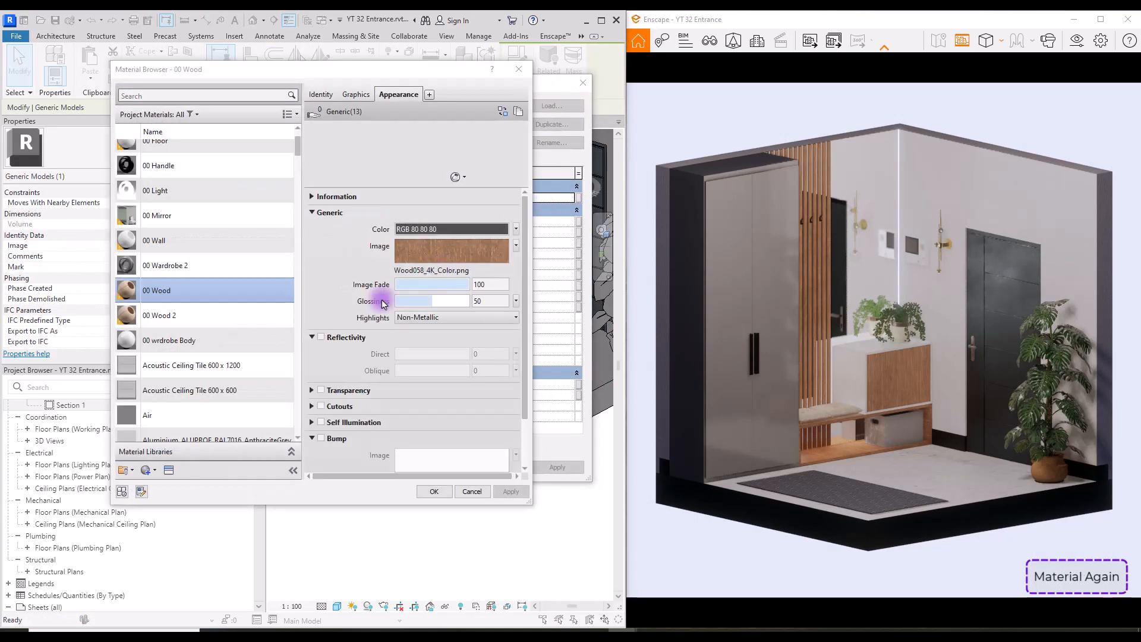
Enable reflectivity on 00 Wood and use the Wood058_4K roughness image for its direct reflectivity.
left_click(321, 337)
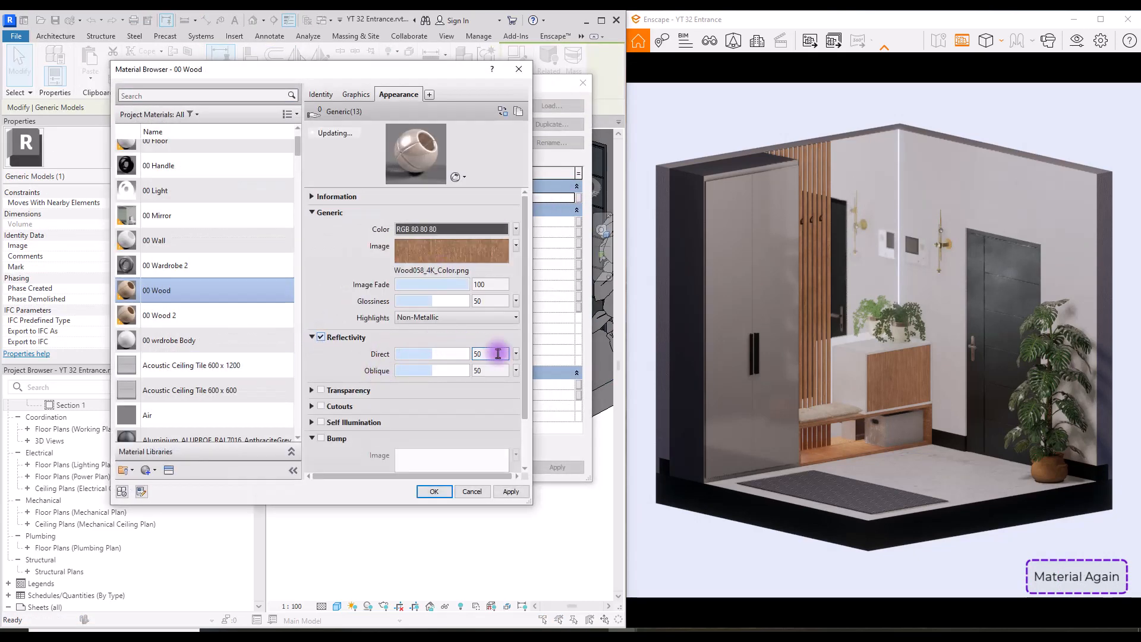
left_click(516, 354)
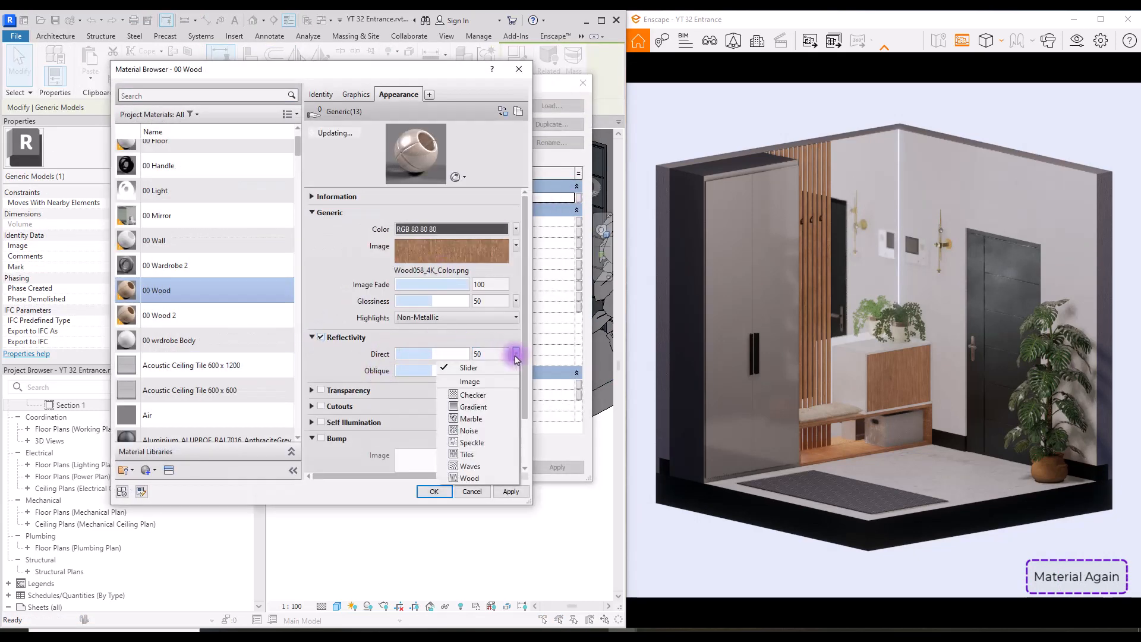
left_click(470, 381)
right_click(241, 195)
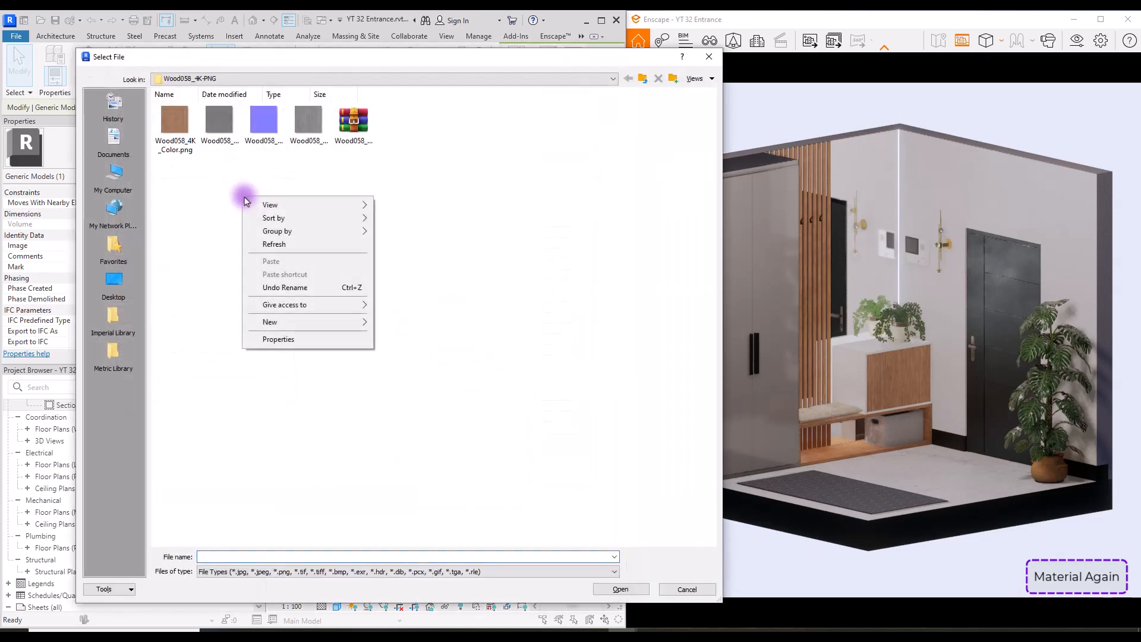
mouse_move(279, 204)
left_click(397, 218)
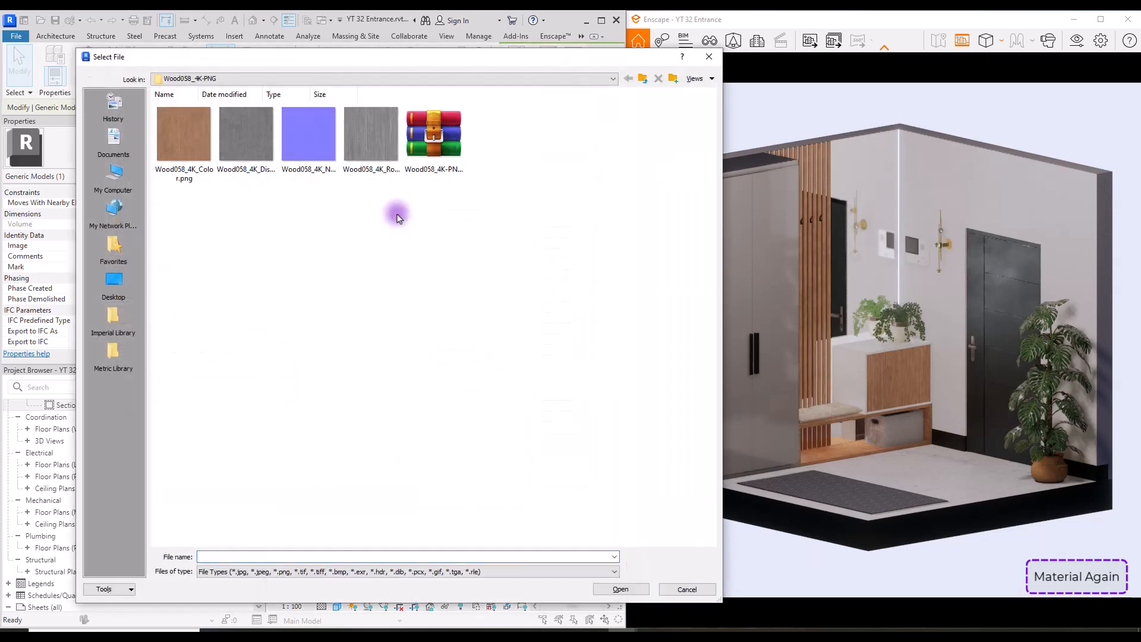
double_click(369, 151)
left_click(430, 251)
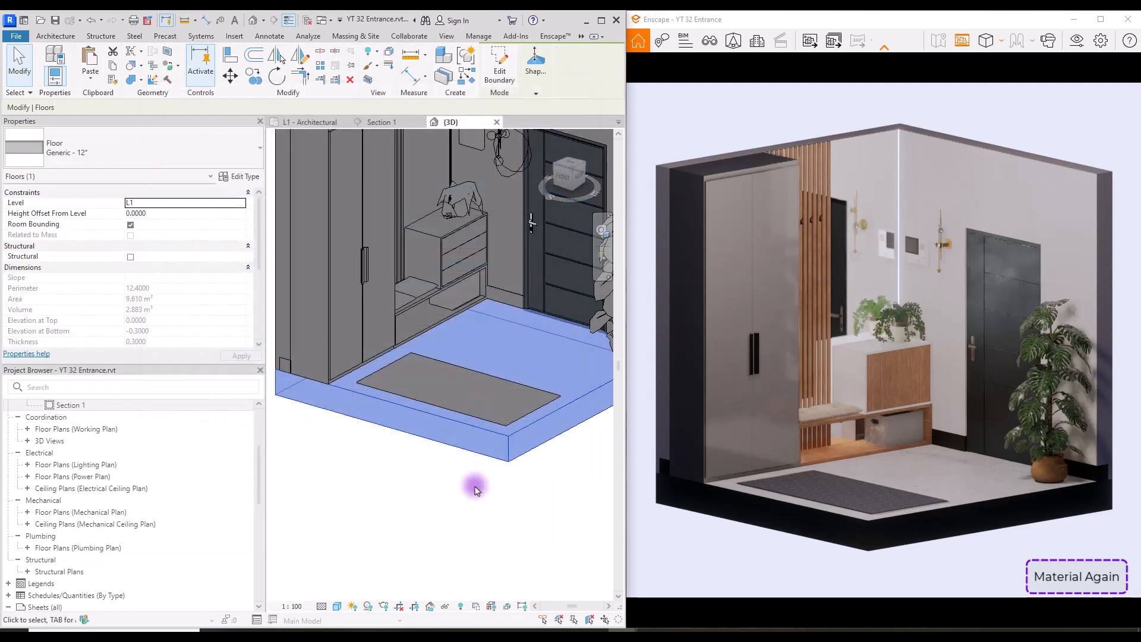
Select the floor and open the 00 Floor material from its type structure for editing.
left_click(569, 401)
left_click(441, 324)
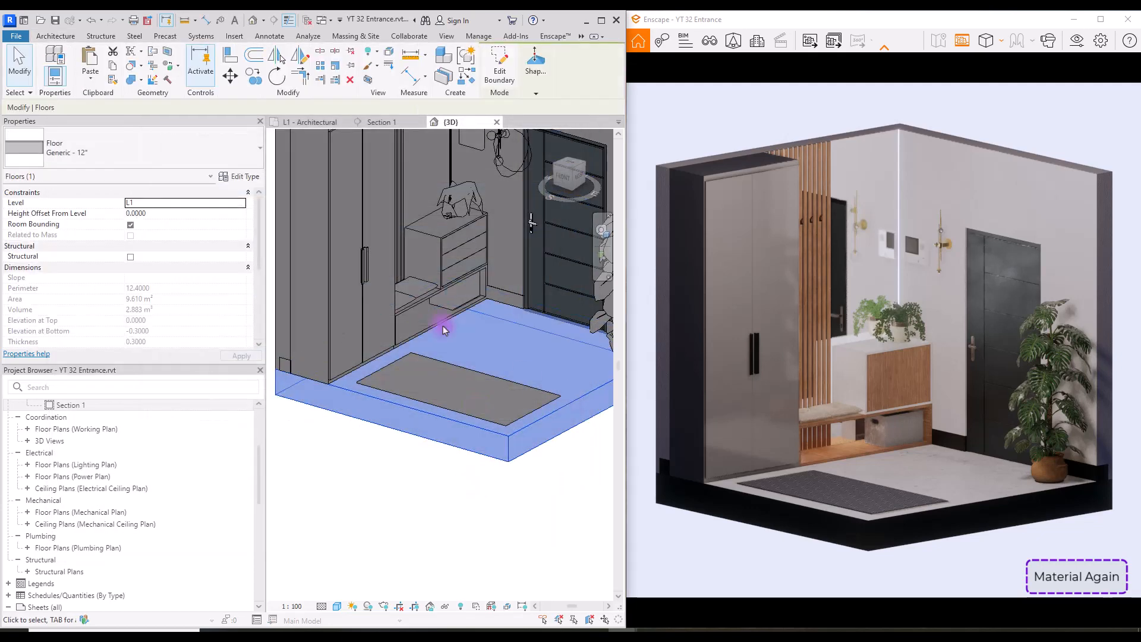
left_click(245, 178)
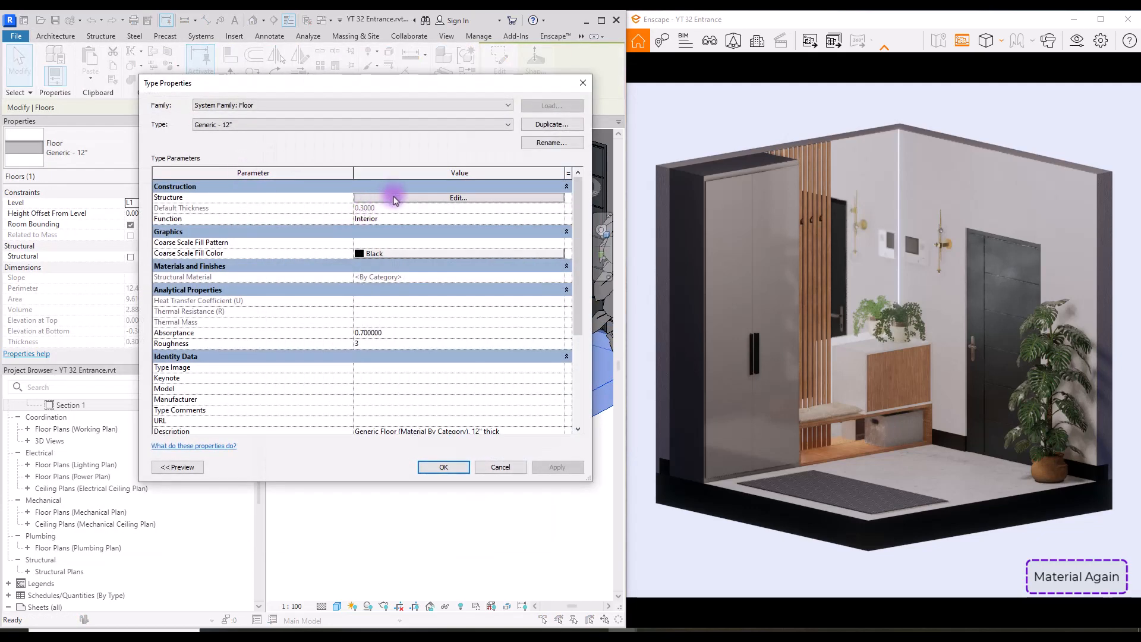
left_click(386, 198)
left_click(335, 187)
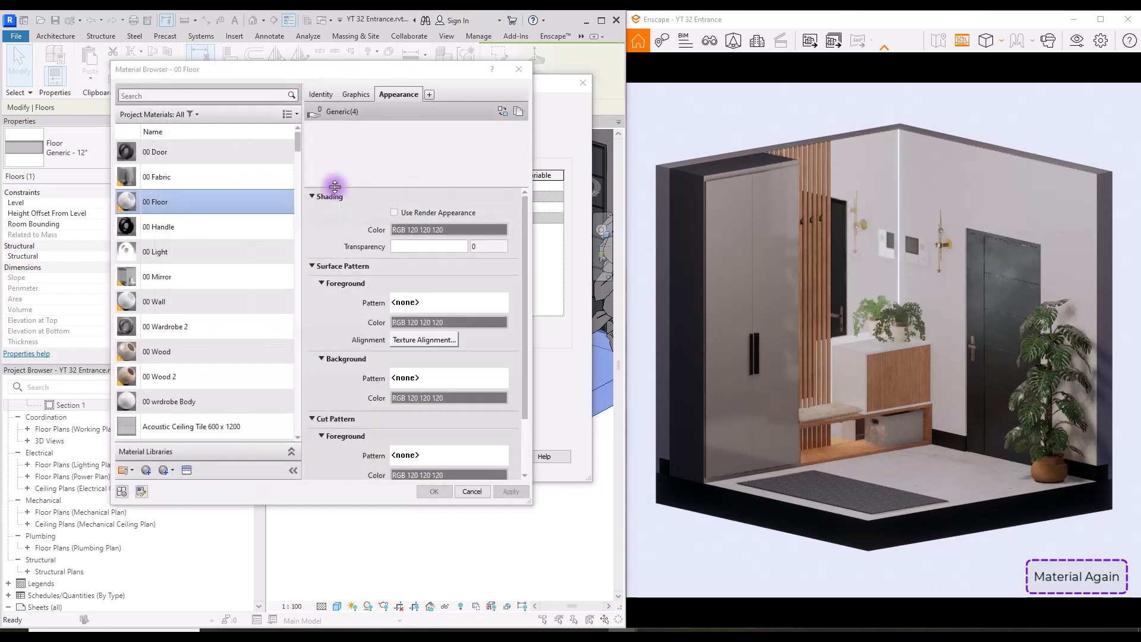
Enable reflectivity on 00 Floor with Marble005_2K_Roughness.jpg as the direct image, and set the glossiness to 66.
left_click(321, 337)
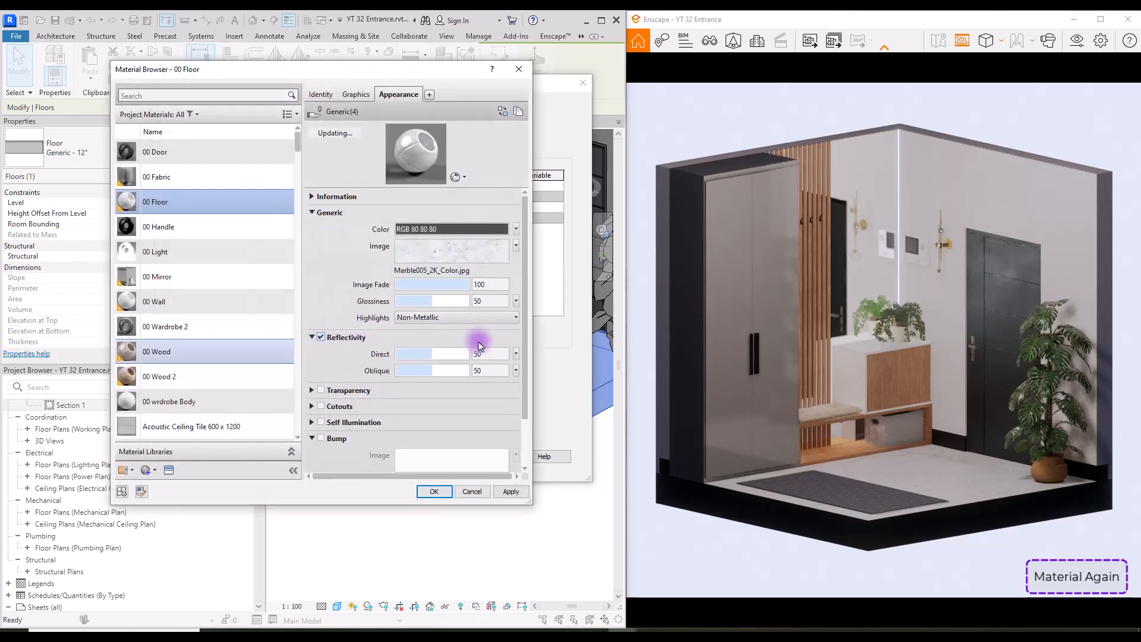
left_click(516, 353)
left_click(466, 382)
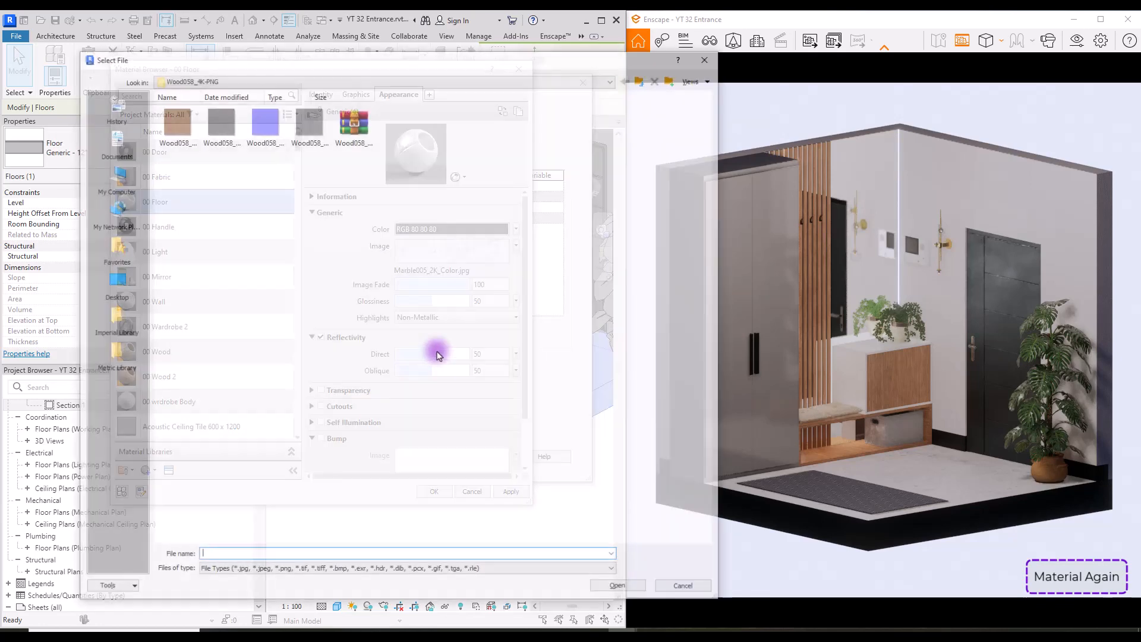
right_click(243, 185)
left_click(433, 191)
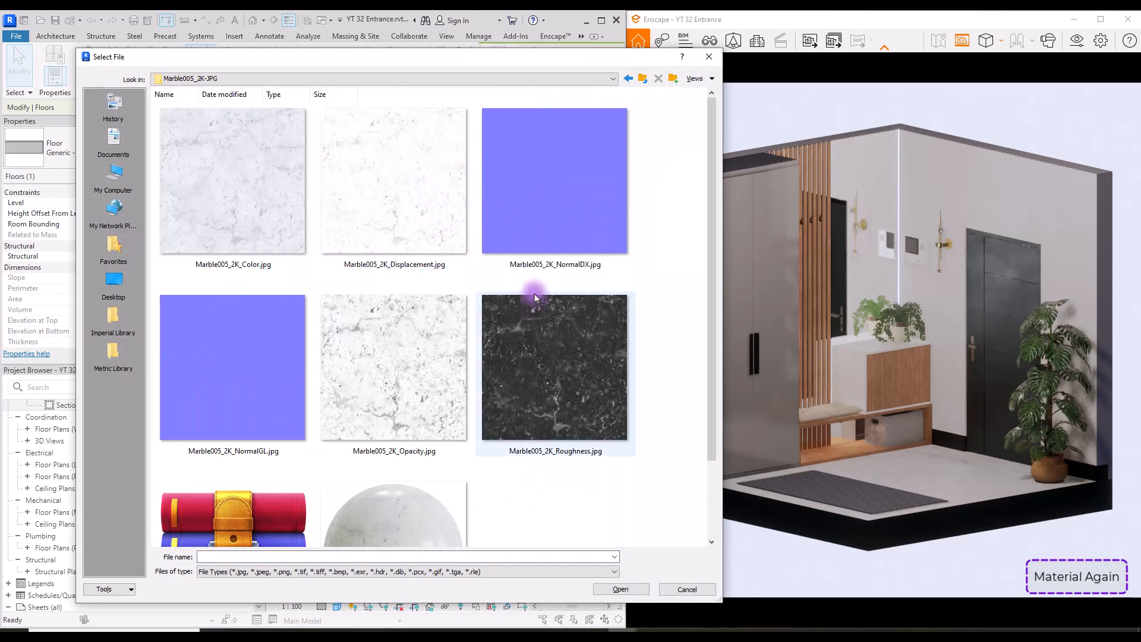
double_click(547, 345)
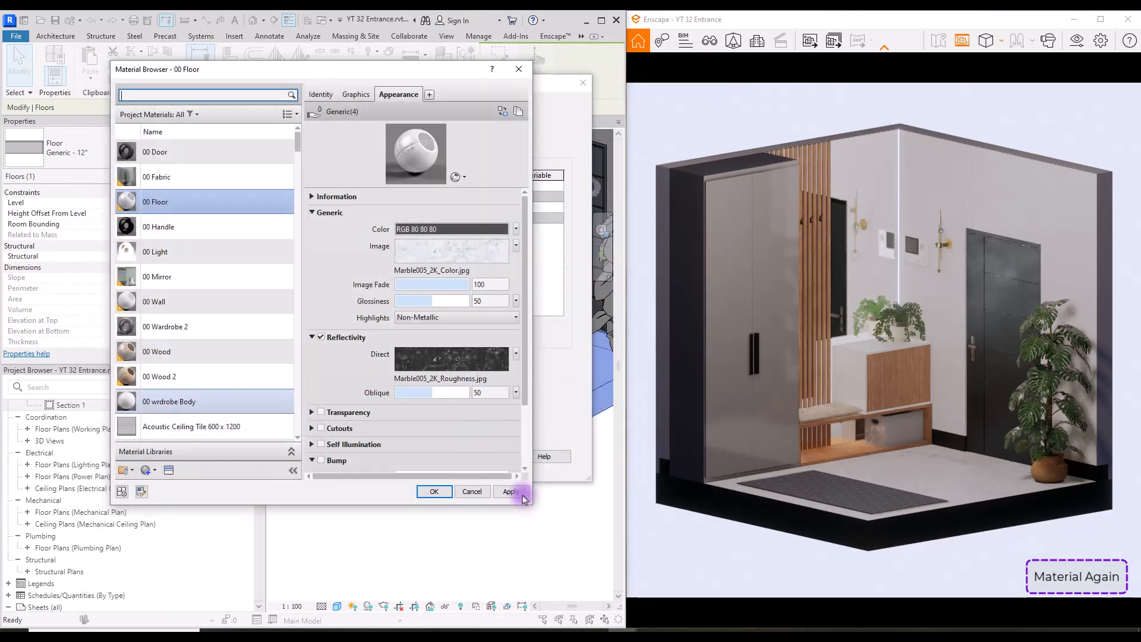
left_click(510, 492)
left_click_drag(434, 301, 443, 301)
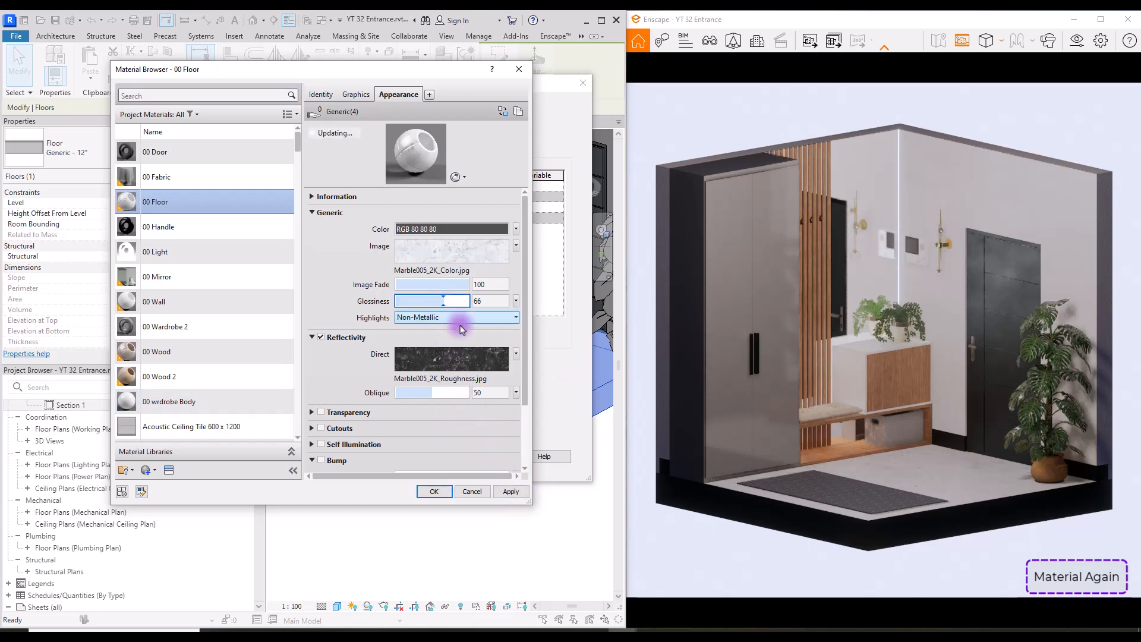
Raise the 00 Floor material's glossiness to 85 and apply the change.
left_click(503, 492)
left_click_drag(443, 301, 457, 310)
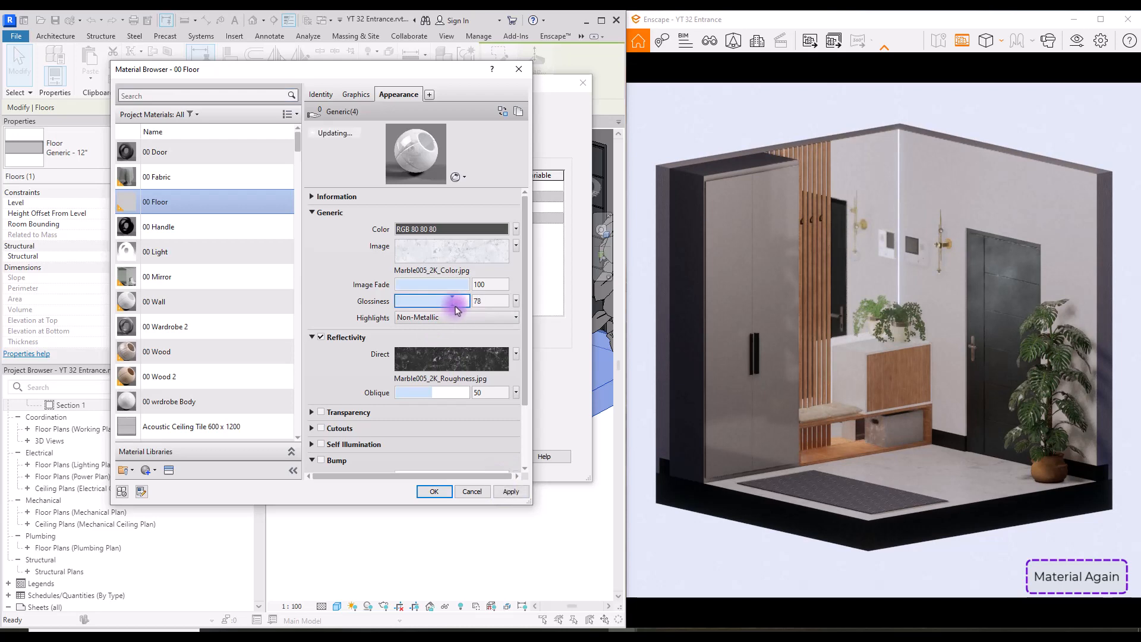
left_click(510, 491)
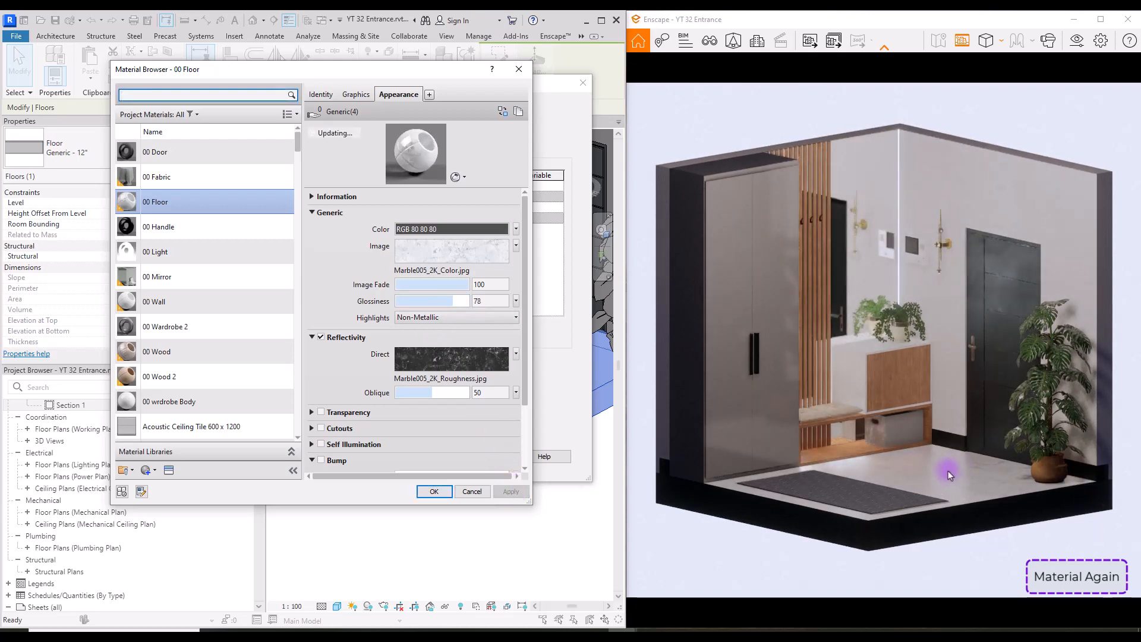
left_click(458, 303)
left_click(519, 491)
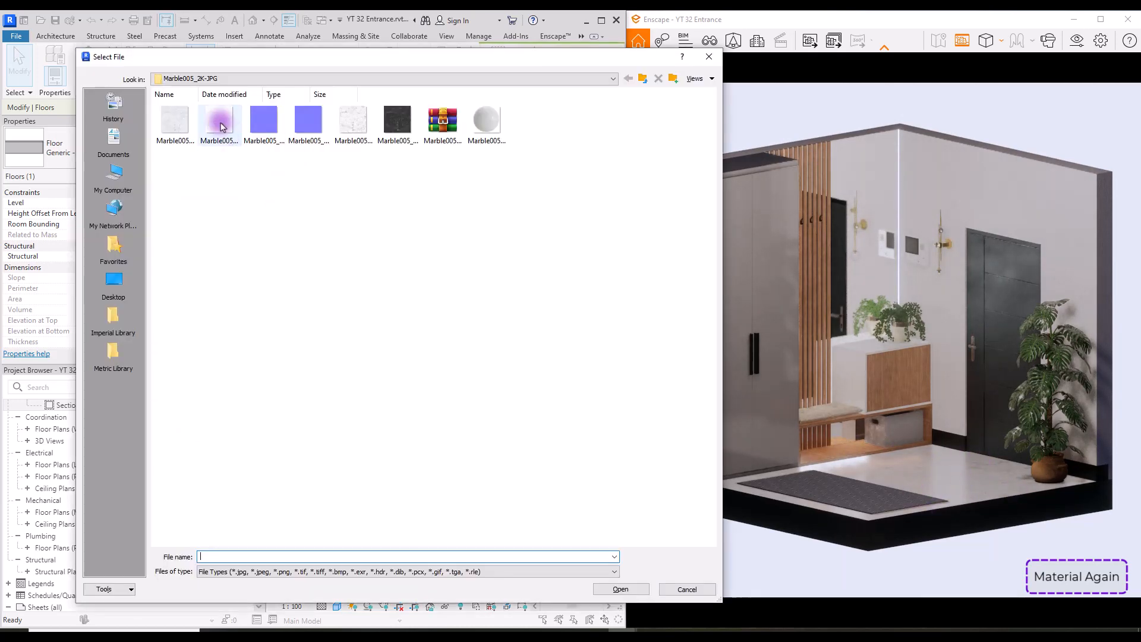
Use the Marble005_2K_Displacement.jpg image as the 00 Floor material's bump and set its amount to about 162.
left_click(220, 122)
double_click(220, 119)
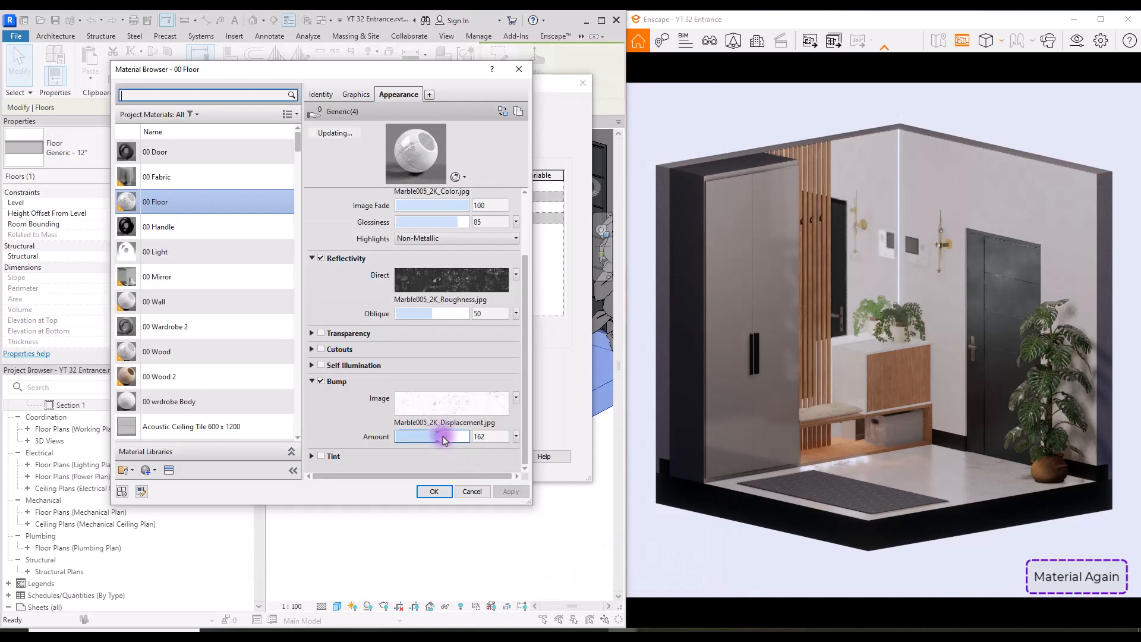
left_click_drag(438, 436, 444, 443)
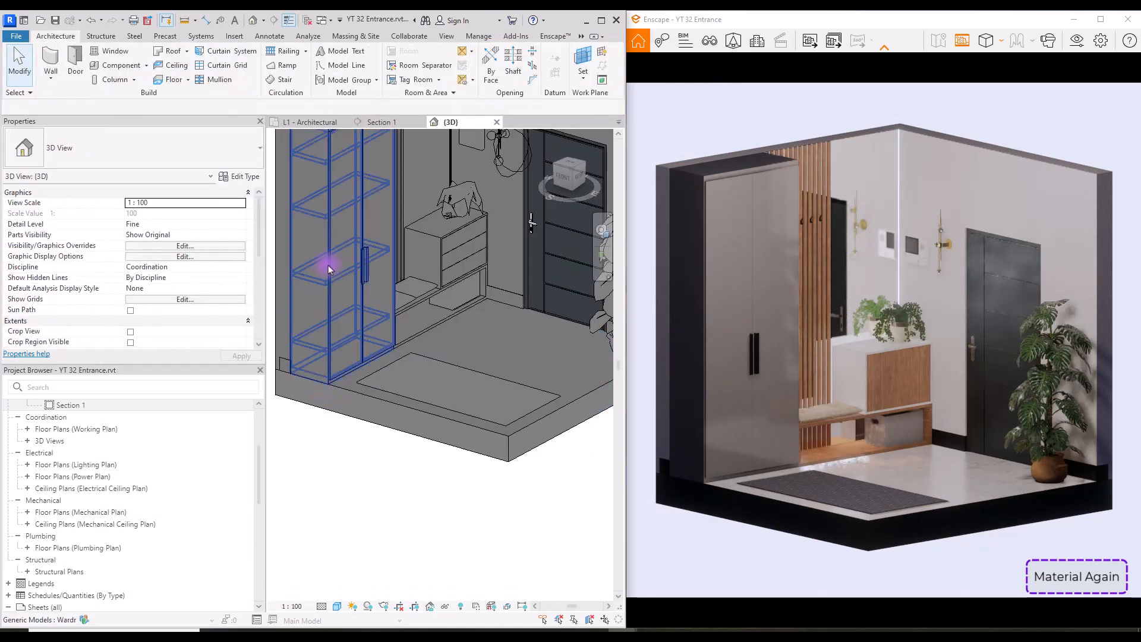
Select the wardrobe and open its 00 Wardrobe 2 material for editing.
left_click(328, 269)
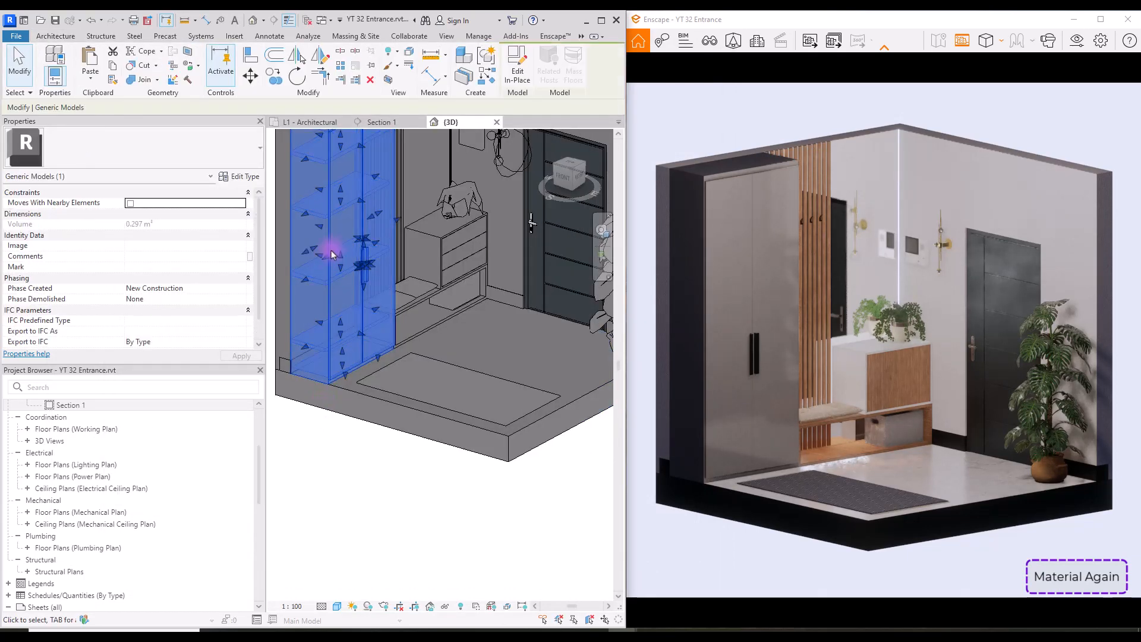
left_click(237, 176)
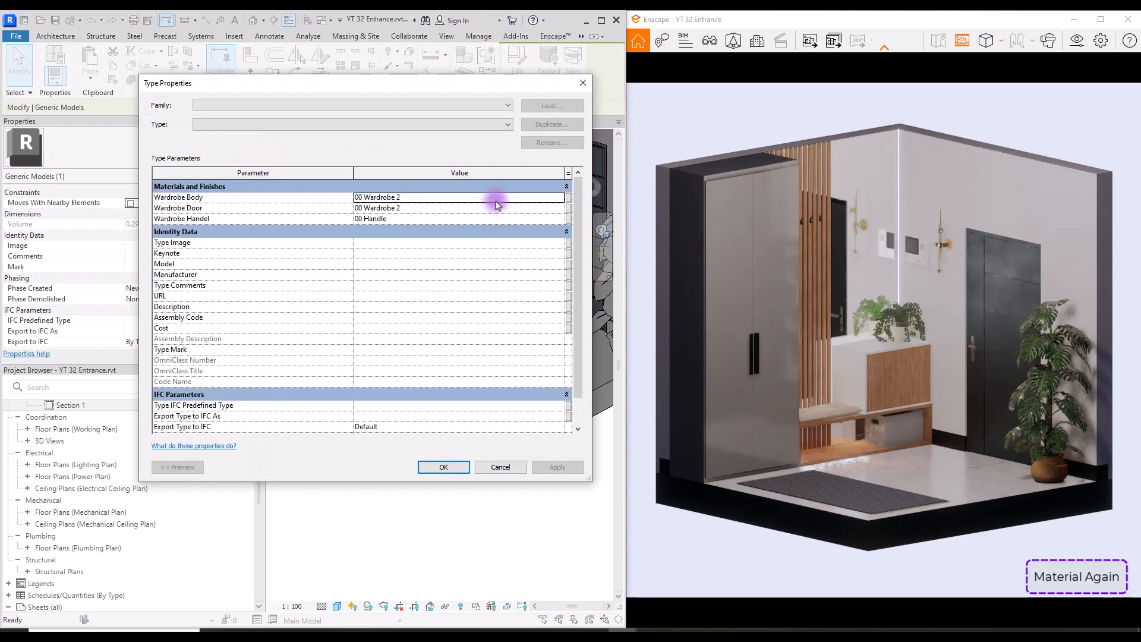
left_click(535, 198)
left_click(560, 198)
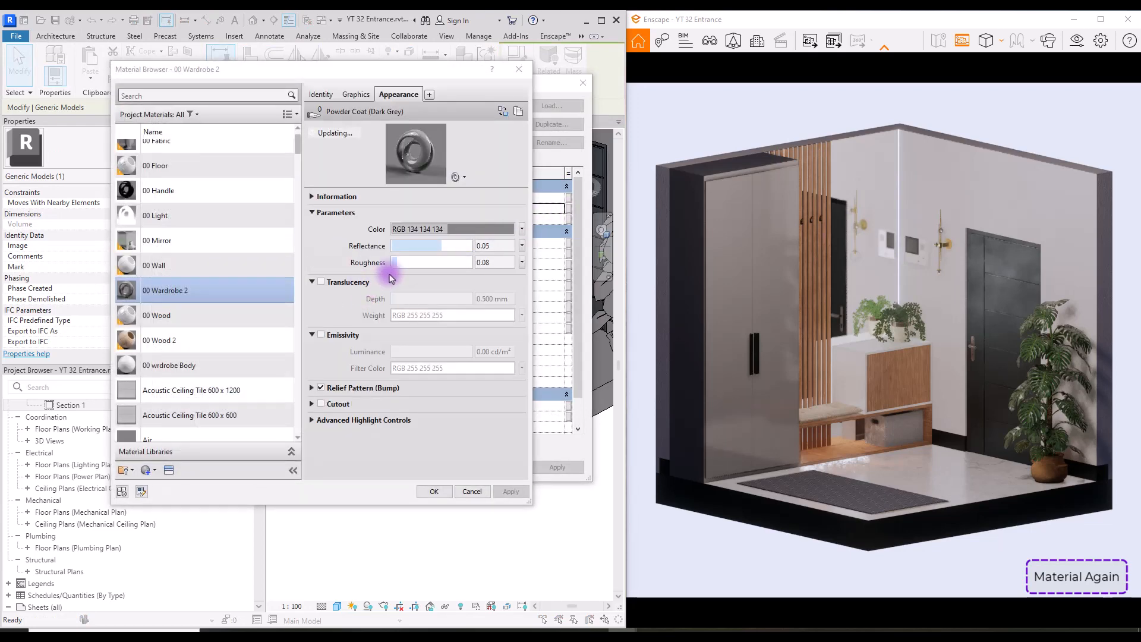
Set the 00 Wardrobe 2 material to color RGB 190 190 190, reflectance 0.07 and roughness 0.02.
left_click(451, 246)
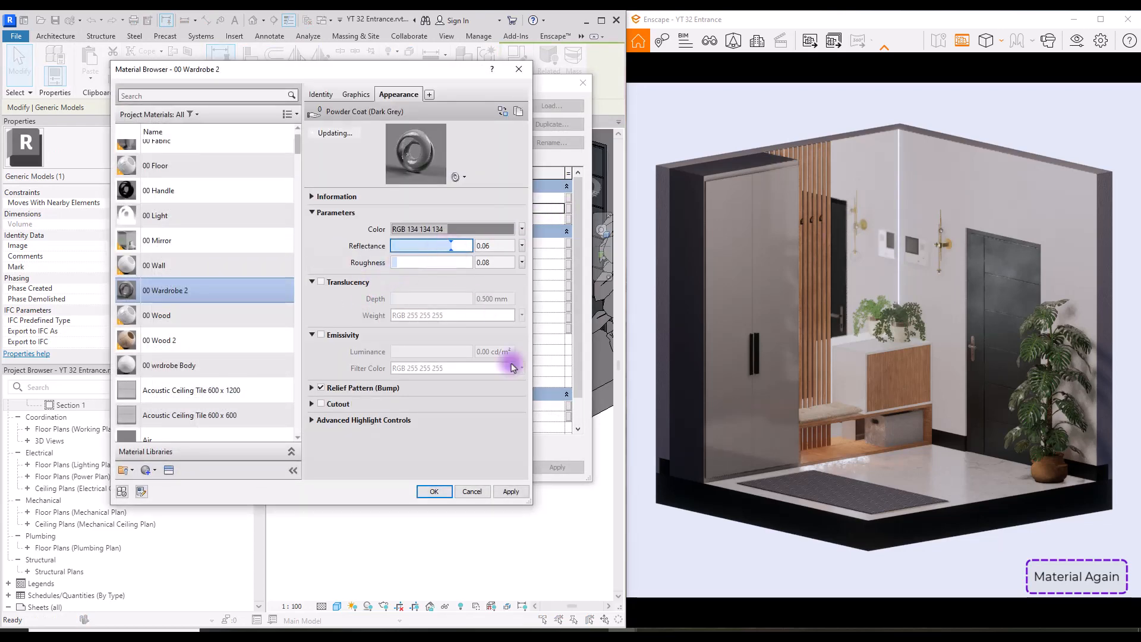
left_click(511, 491)
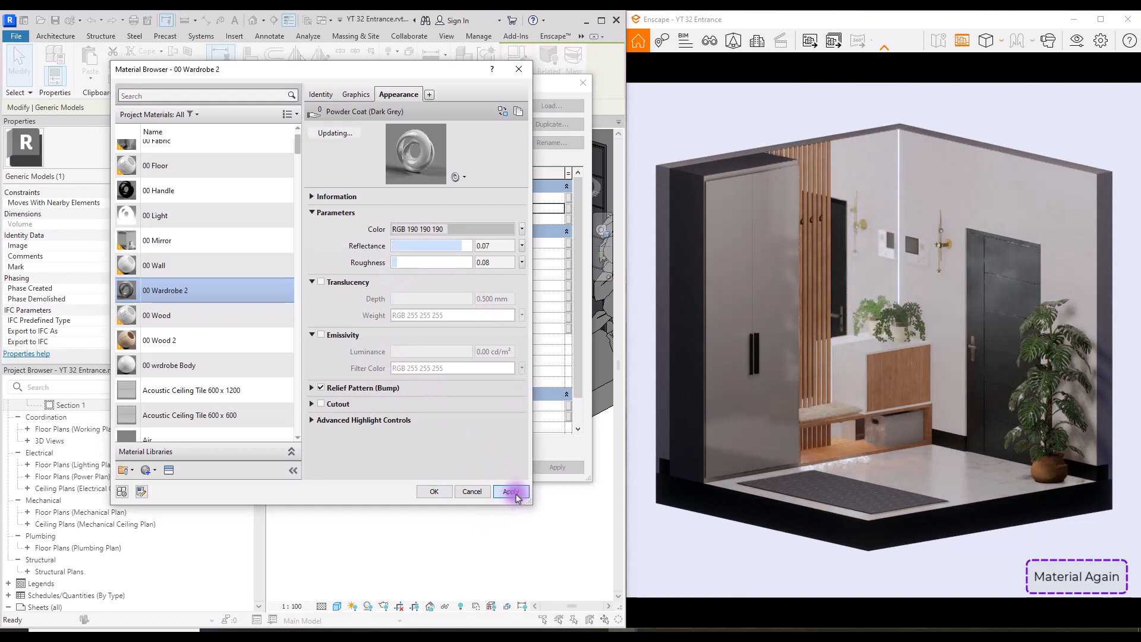
left_click(394, 262)
left_click(510, 491)
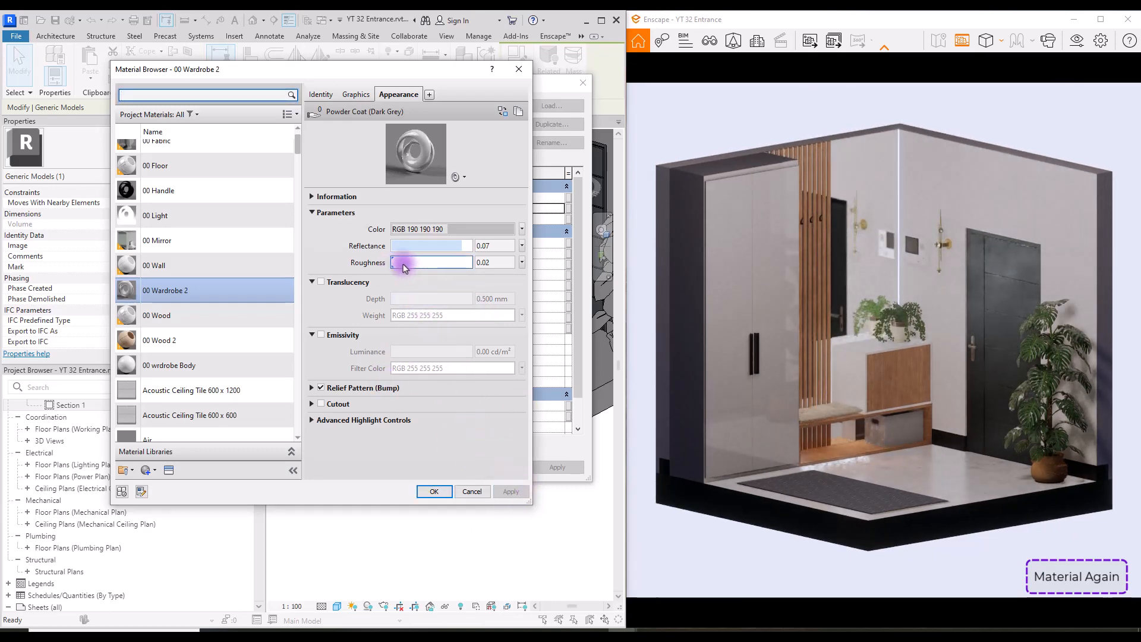
left_click_drag(396, 263, 400, 264)
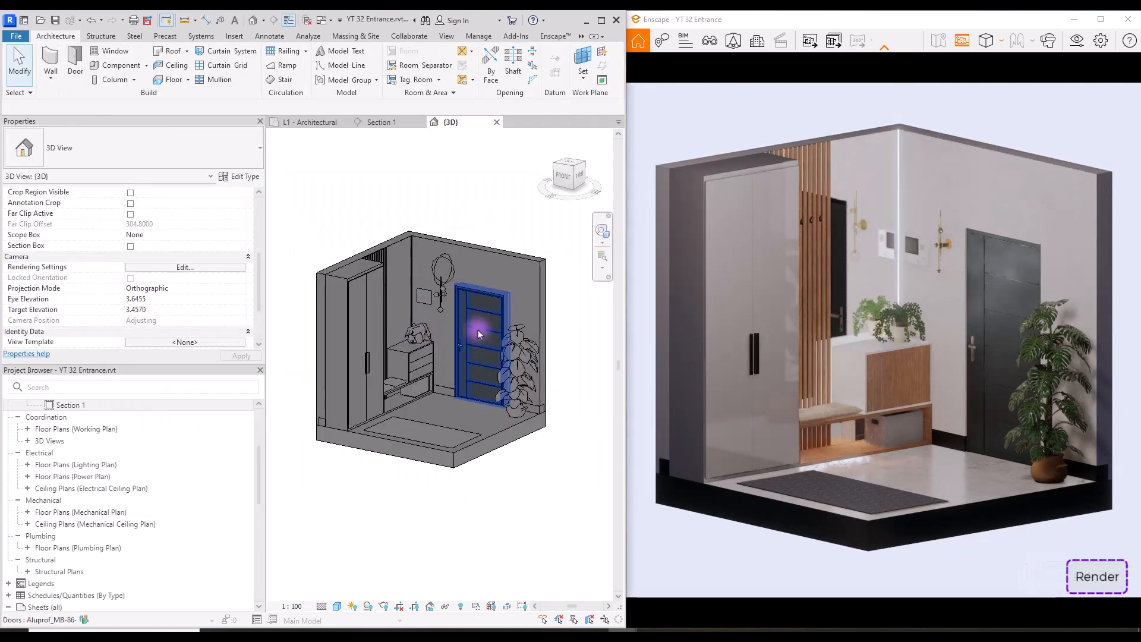
Flip the entrance door's facing so the door leaf sits recessed at the far side of the wall.
left_click(464, 349)
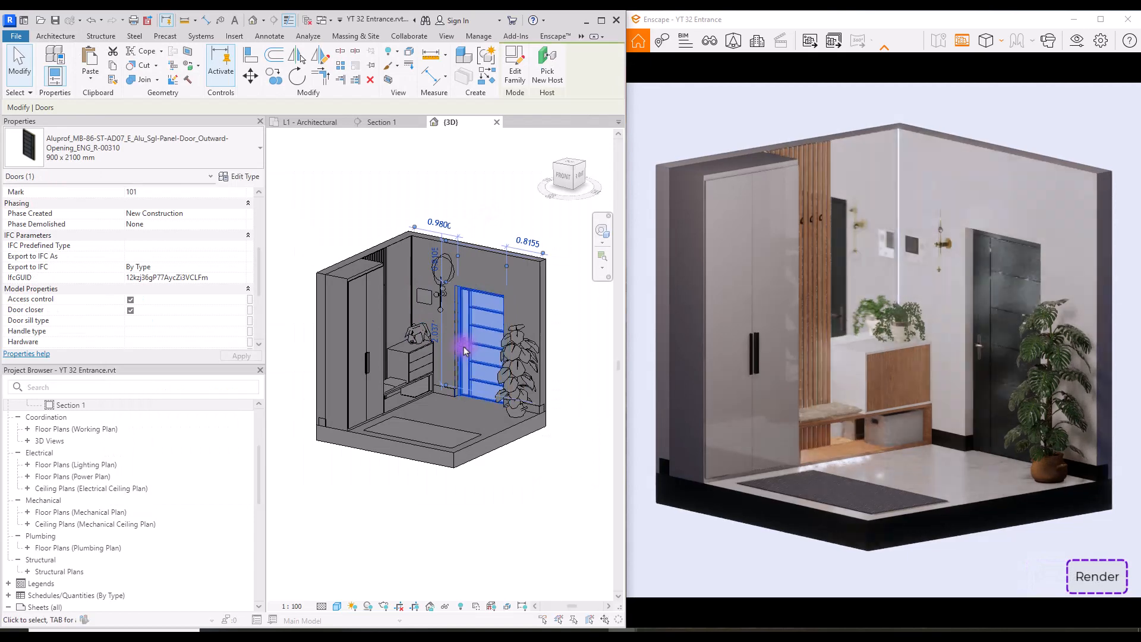
left_click(471, 190)
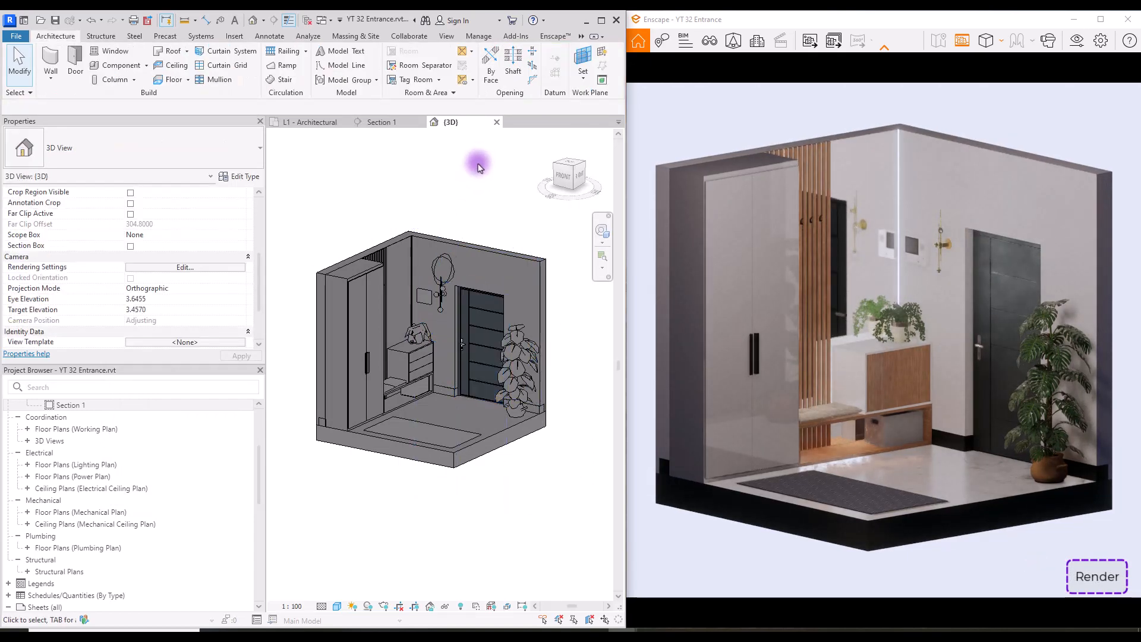
left_click(501, 254)
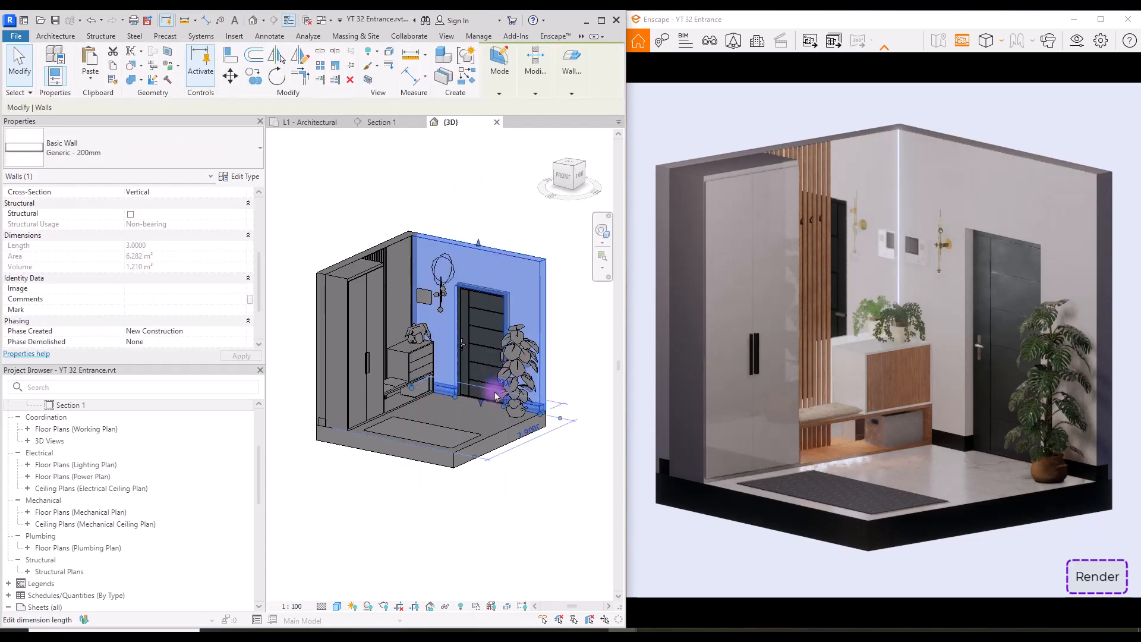
left_click(497, 438)
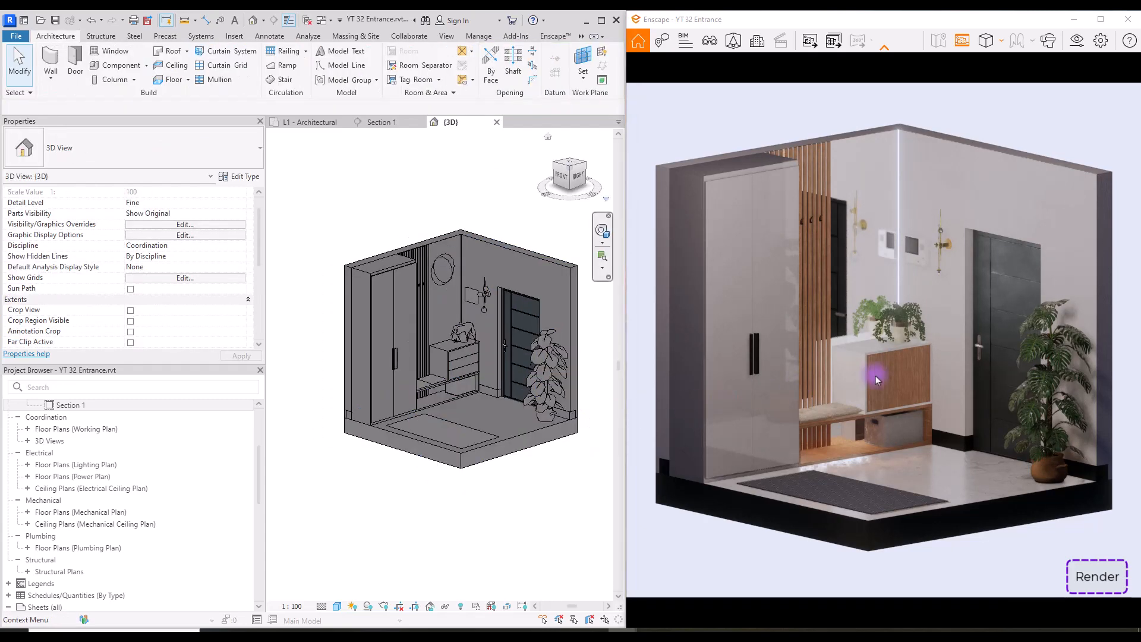
Set the render output to a custom 2000 × 2000 resolution, with Object-ID, Material-ID, depth and alpha channel export and Apply Alpha Channel enabled.
left_click(1075, 41)
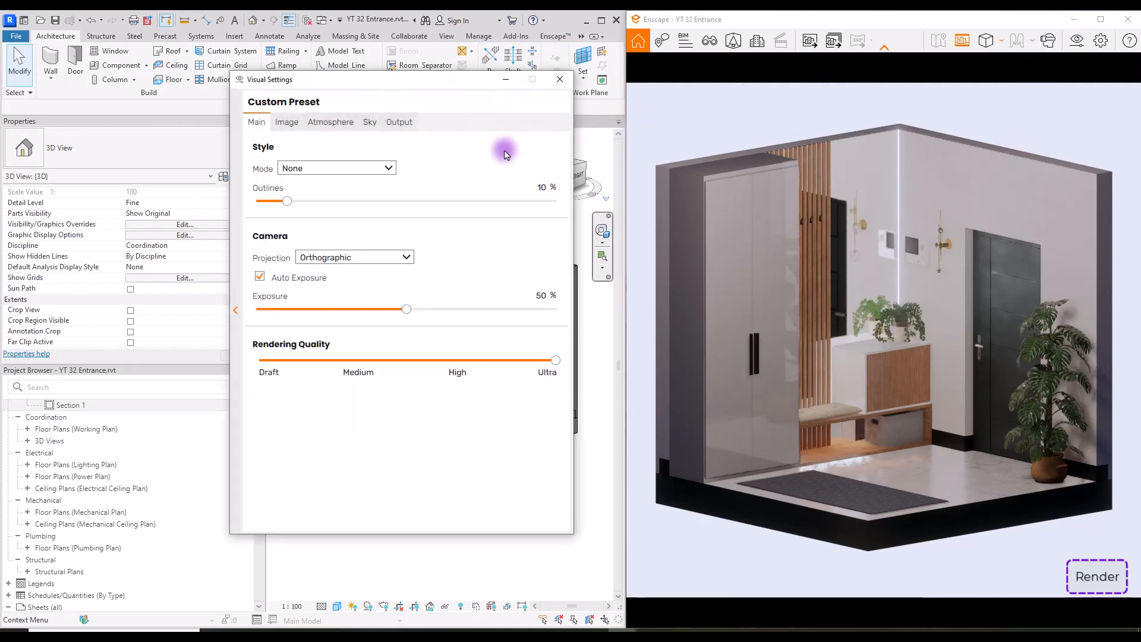
left_click(398, 122)
double_click(407, 171)
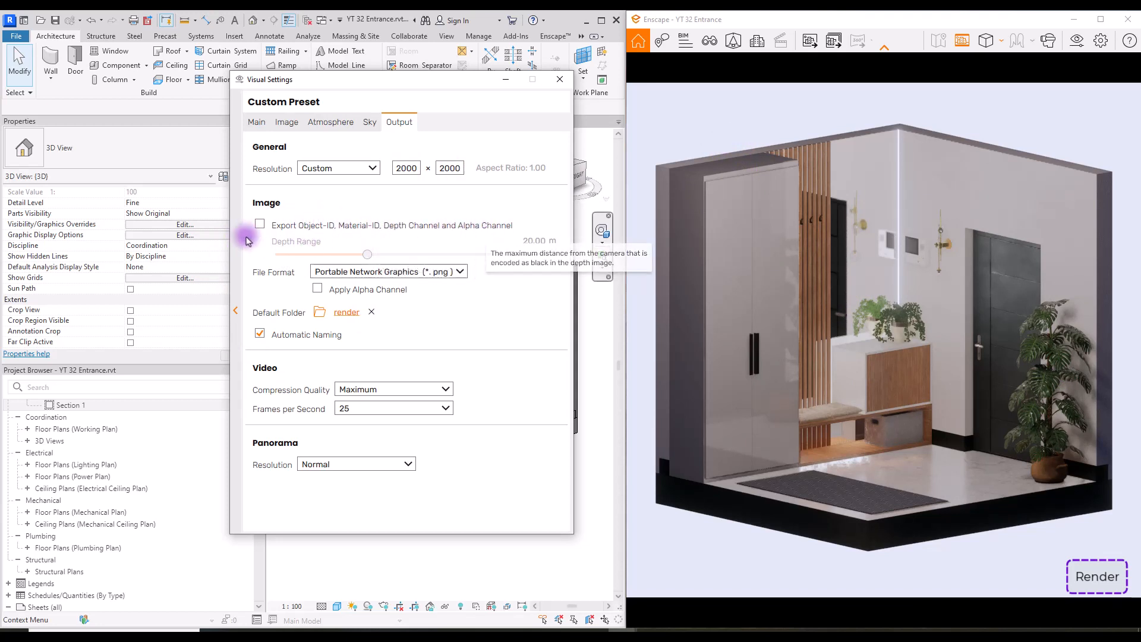
left_click(262, 225)
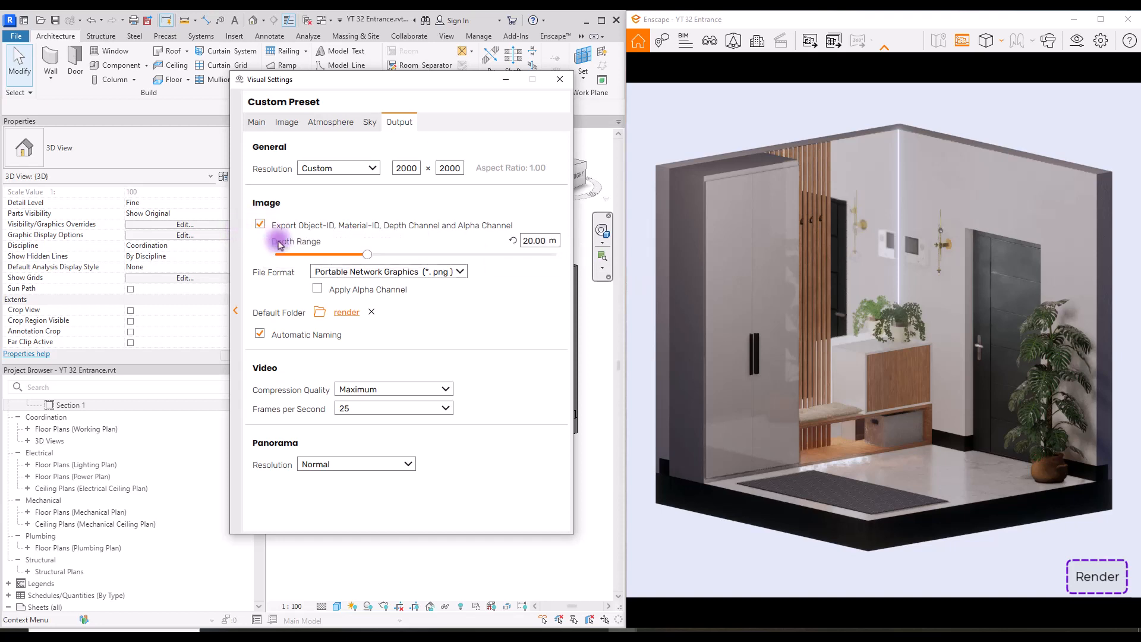
left_click(317, 289)
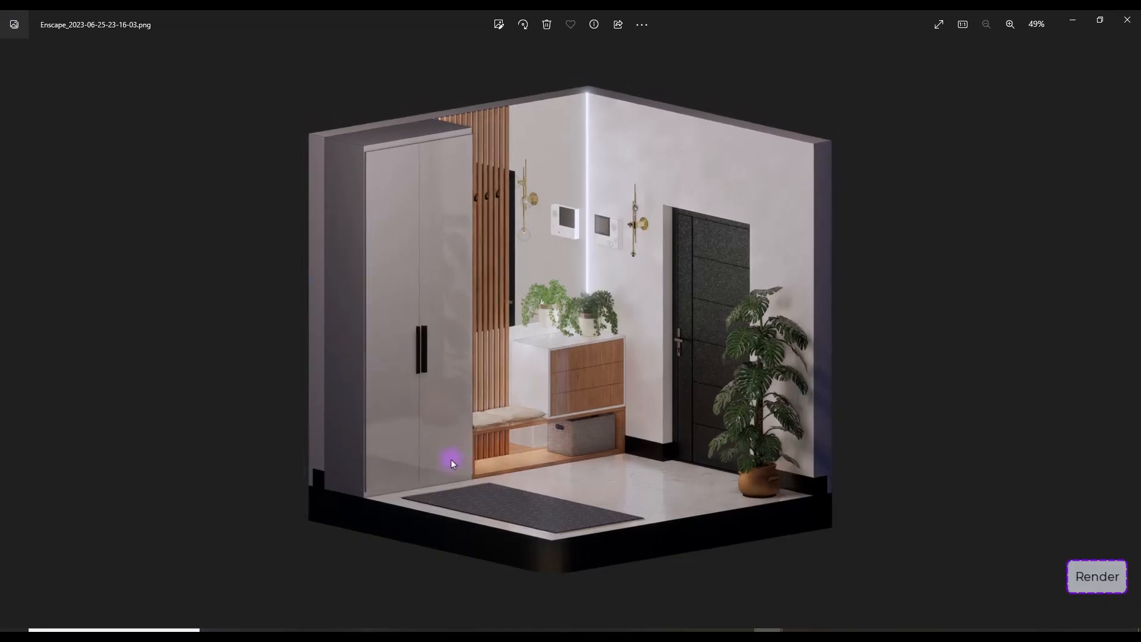
Examine the rendered PNG up close, from the wall fixtures and light strip down to the cabinet, rug and marble floor.
scroll(430, 467, "up", 3)
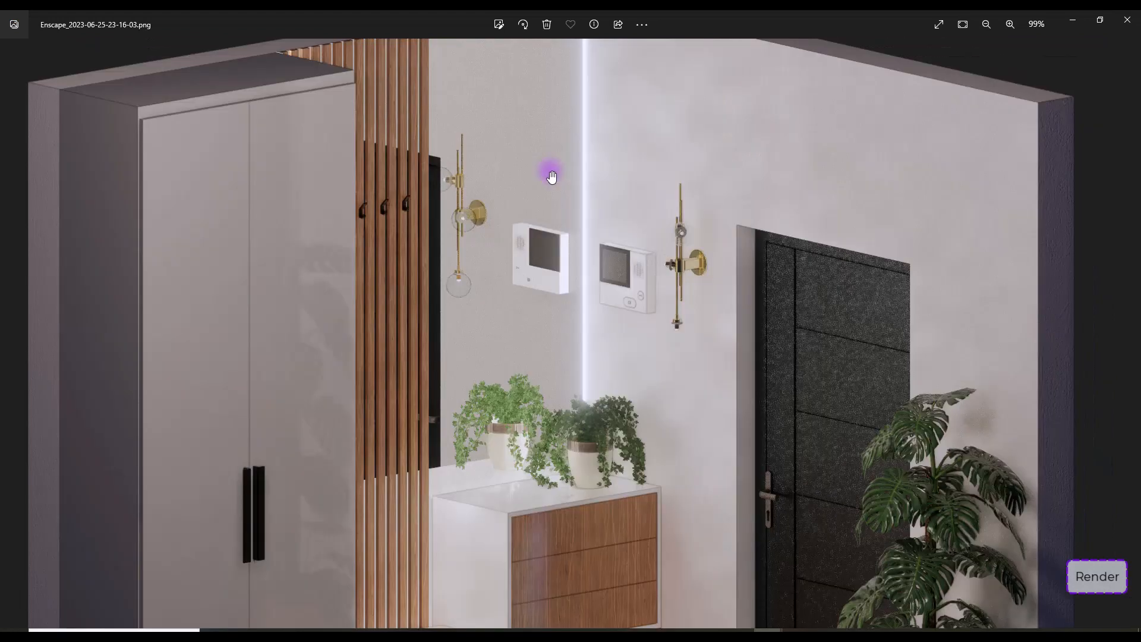
left_click_drag(624, 383, 624, 221)
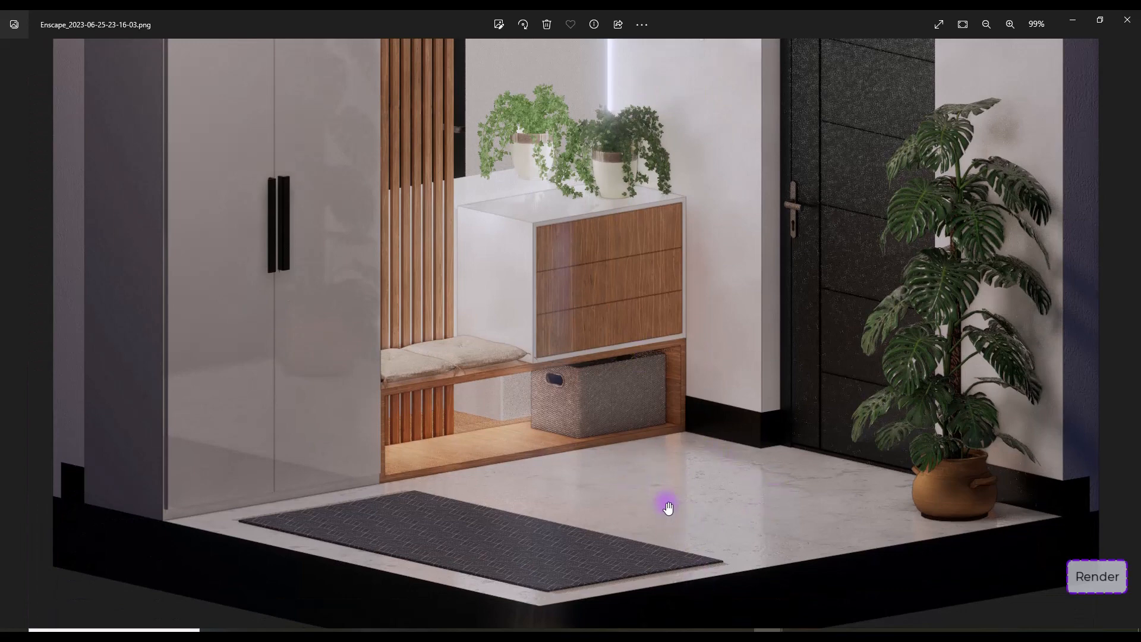
left_click_drag(761, 458, 692, 402)
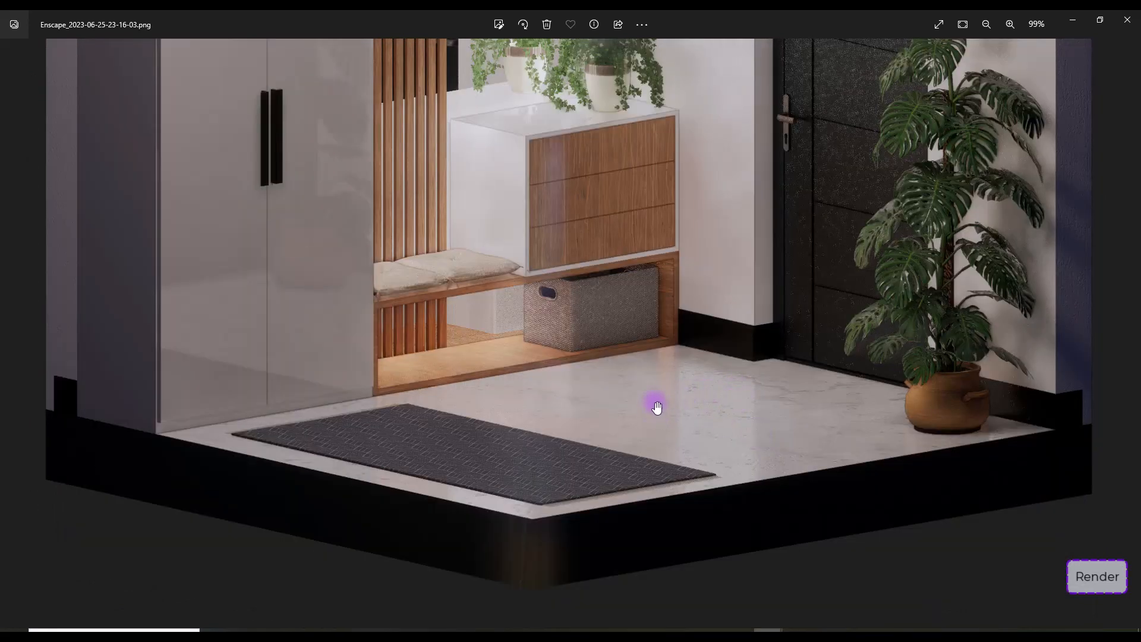
scroll(668, 481, "down", 5)
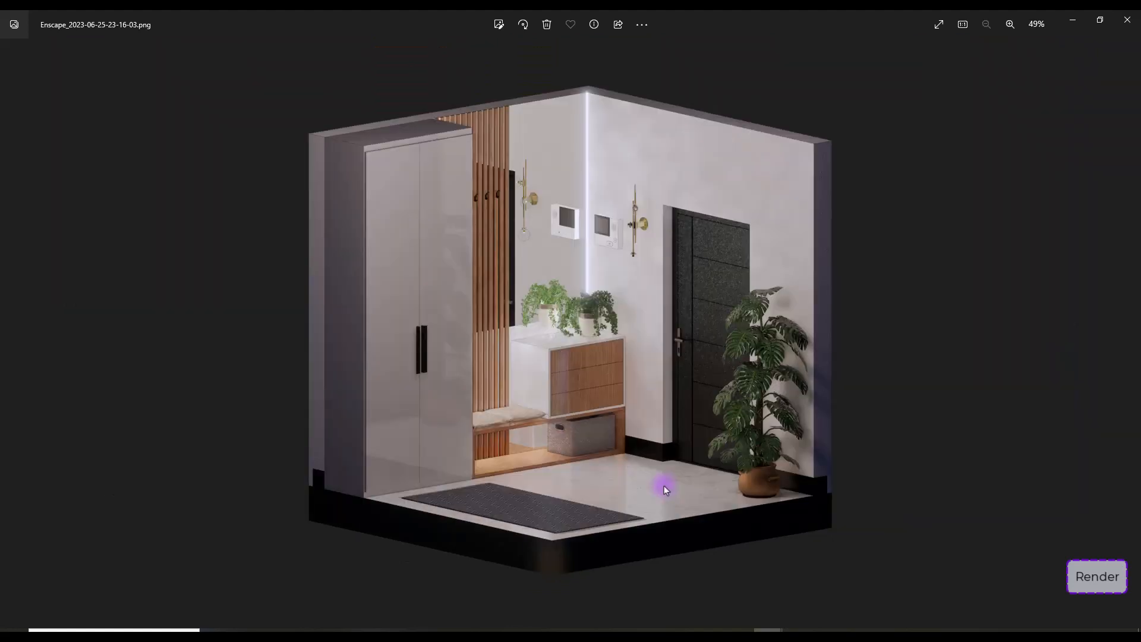